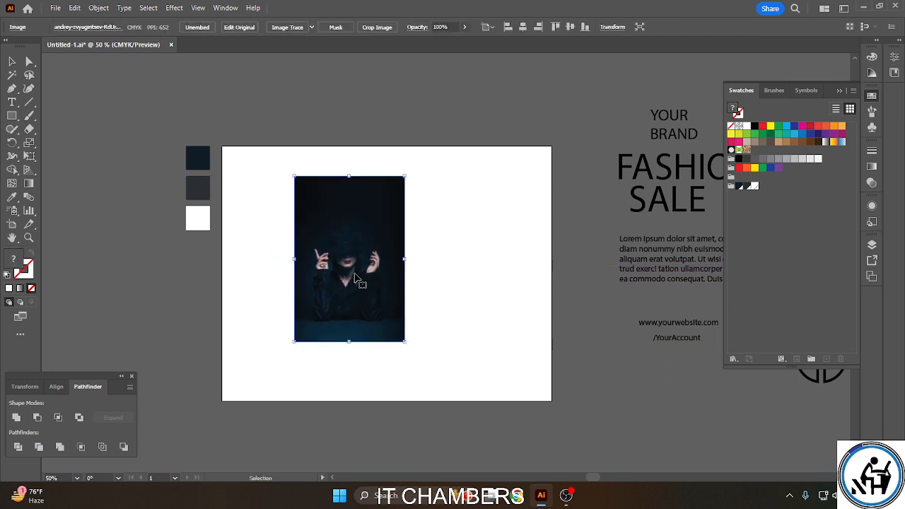
Move the photo of the woman in the hat off the artboard, onto the pasteboard at its left.
drag(353, 280, 115, 266)
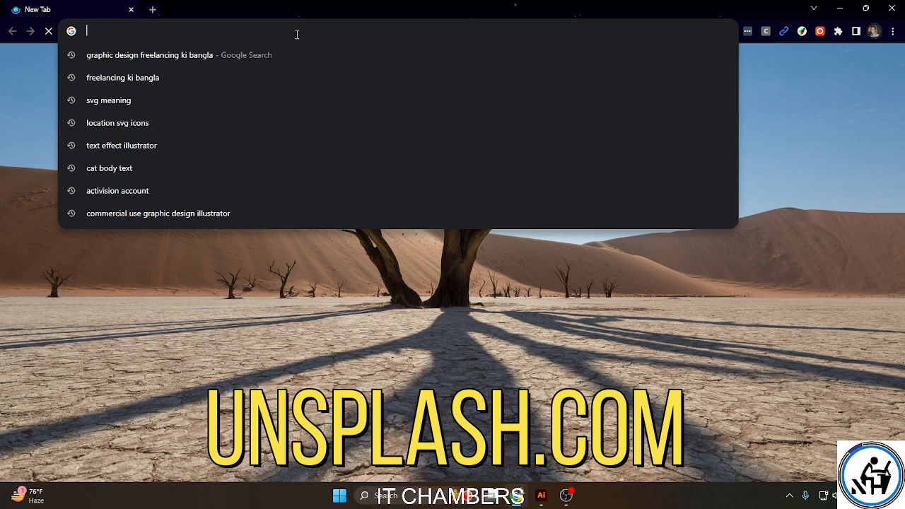
In the browser, go to unsplash.com and search for "fashion model".
text(unspla)
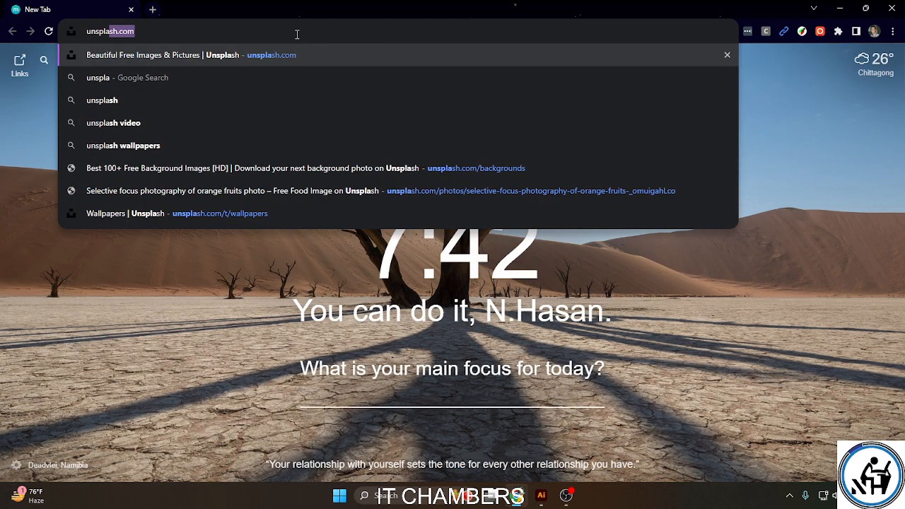
key(Return)
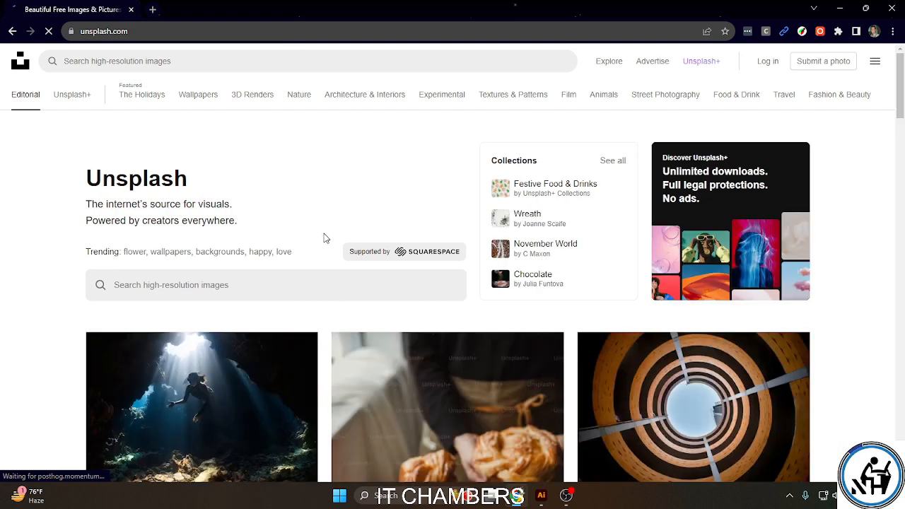
click(170, 282)
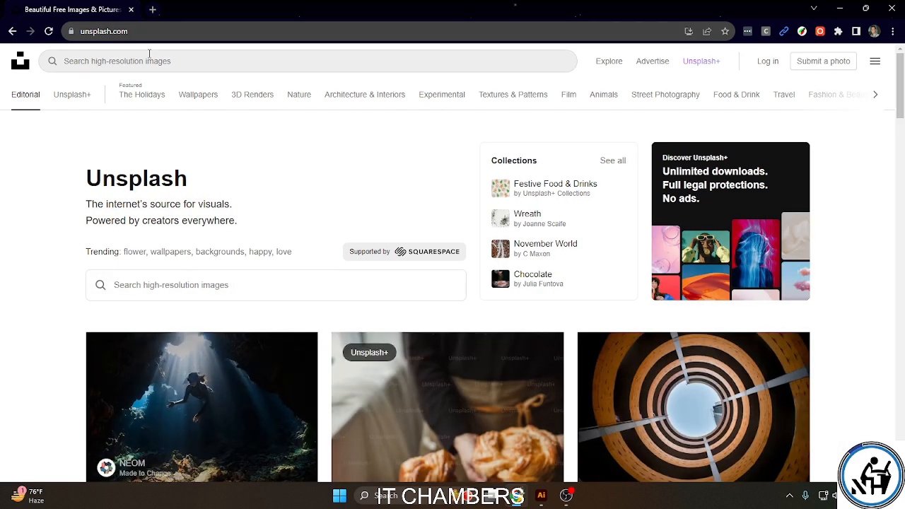
click(147, 61)
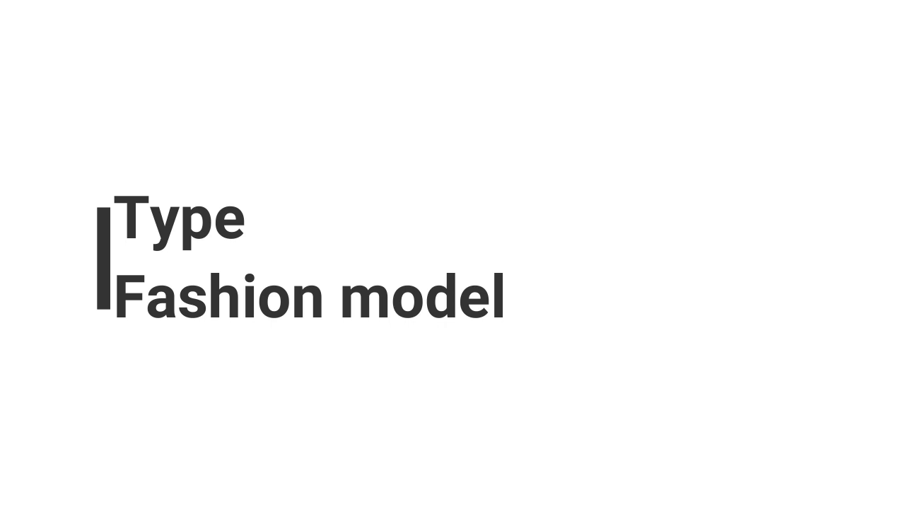
text(fashion )
text(mode)
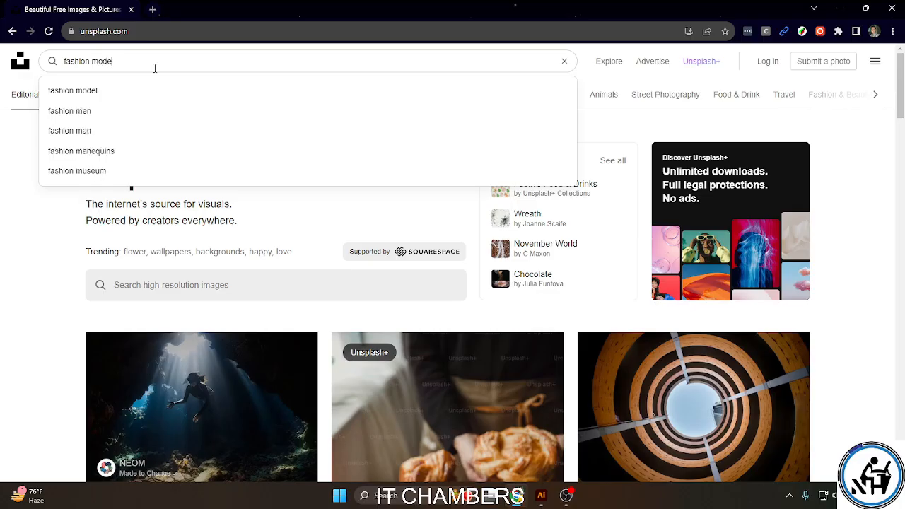
text(l)
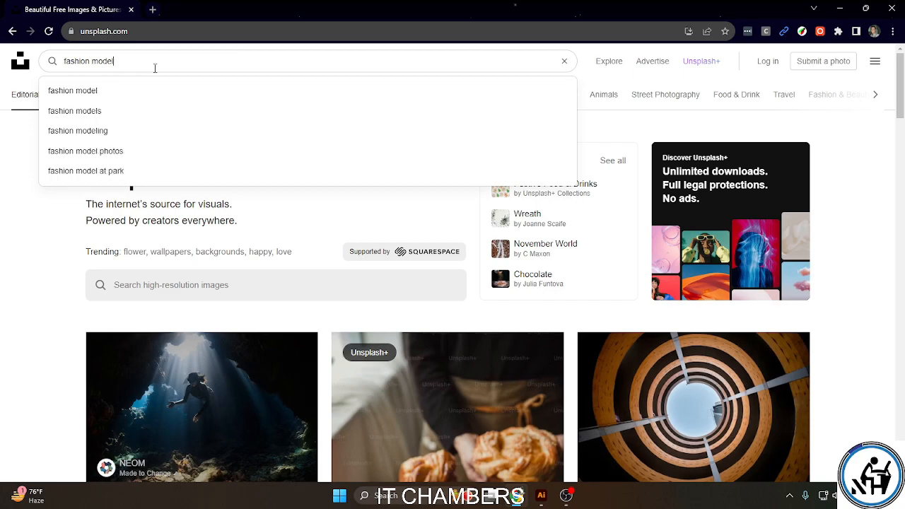
key(Return)
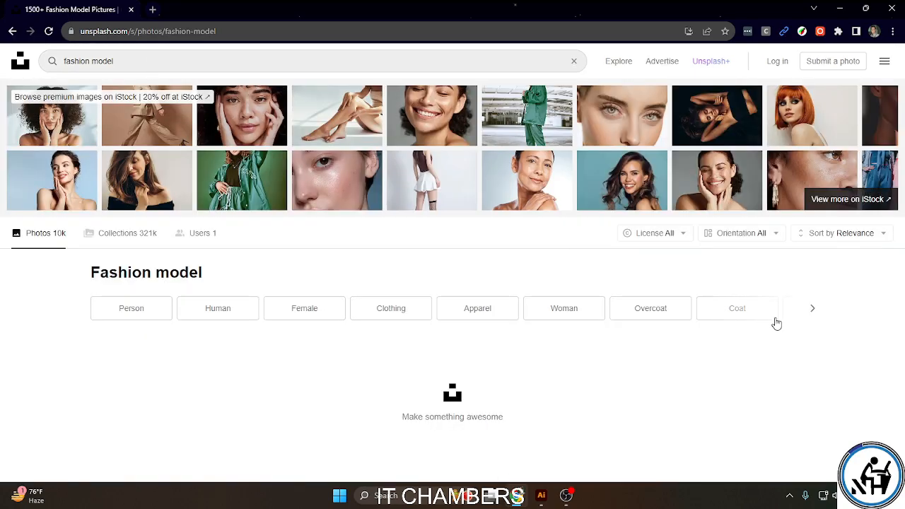
Browse the fashion model photos and open the dark one of a woman in a black coat and hat.
scroll(598, 297, down, 10)
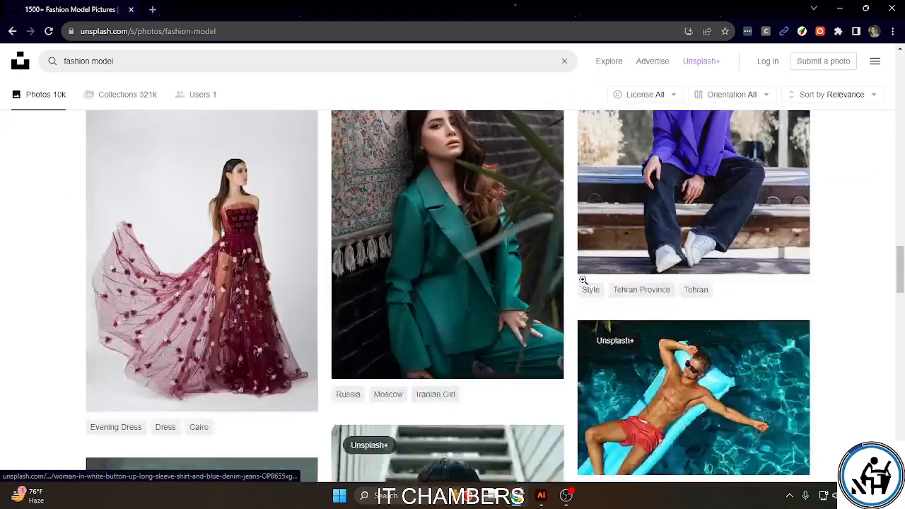
scroll(584, 280, down, 15)
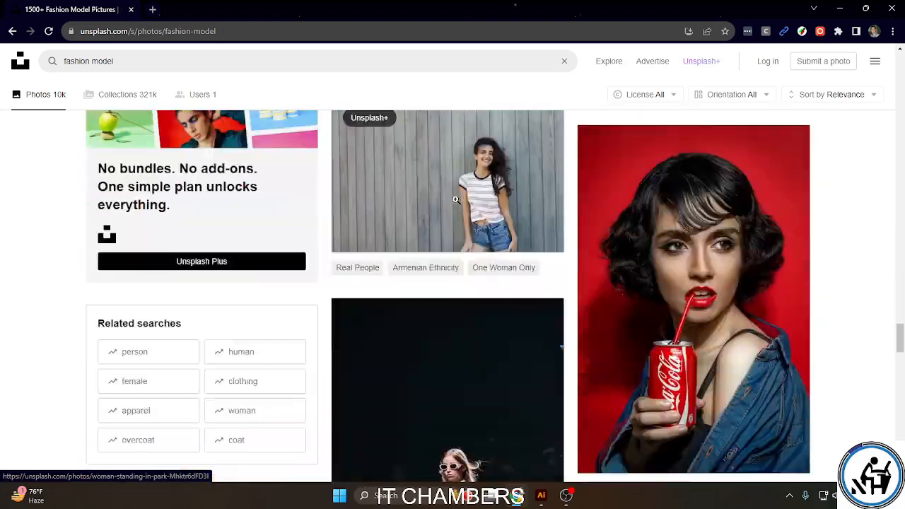
scroll(456, 200, down, 15)
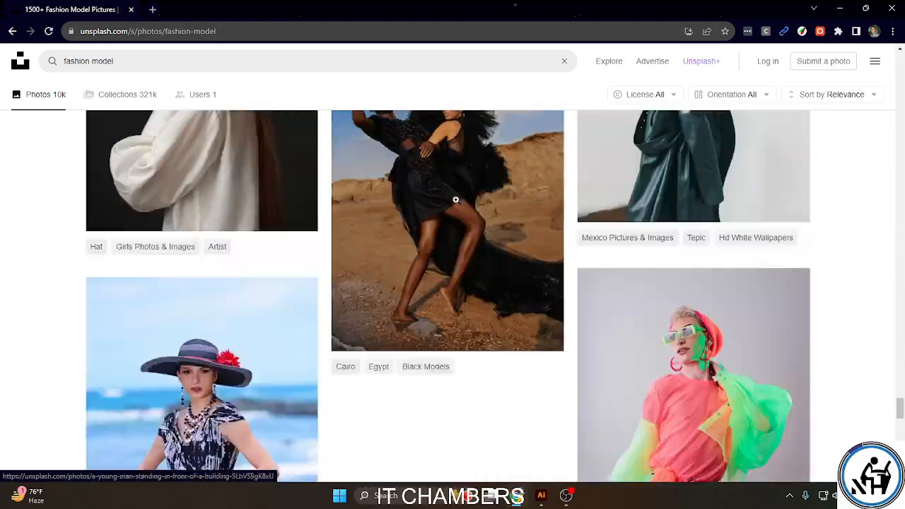
scroll(455, 200, down, 10)
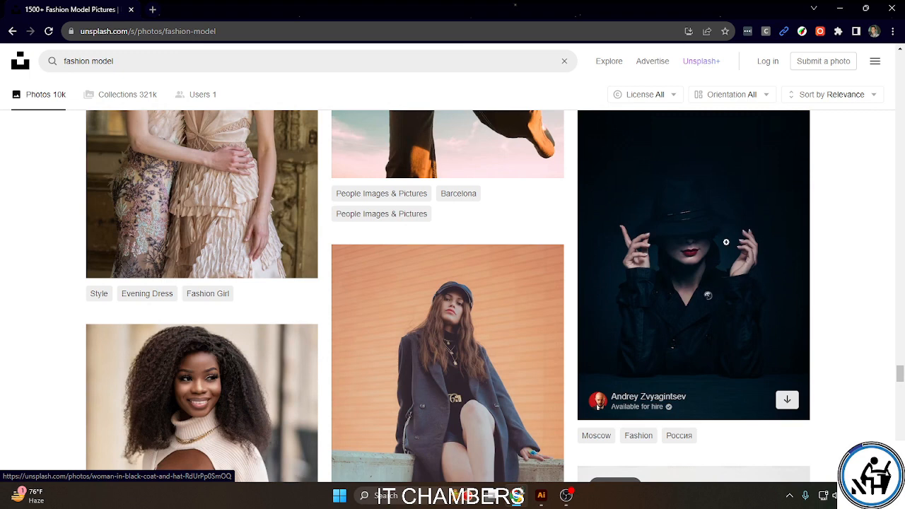
click(718, 244)
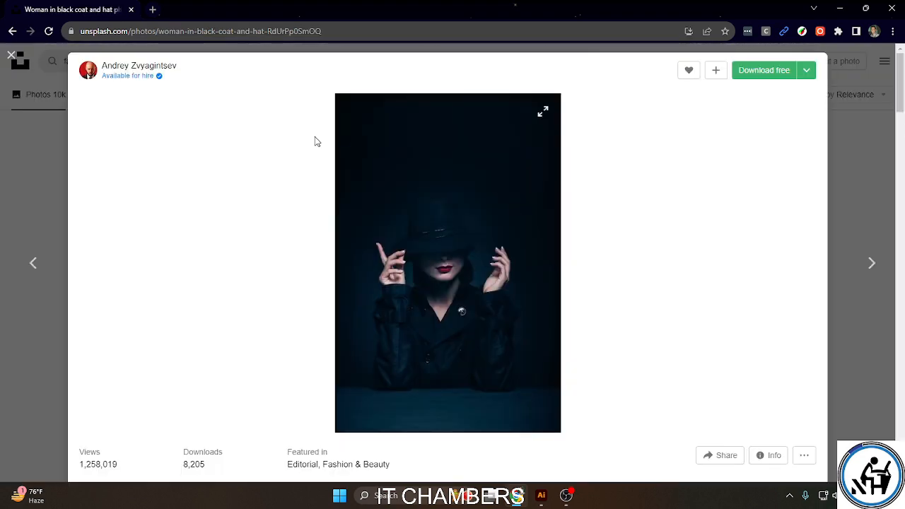
Select the photo page's address and view the available download sizes.
click(286, 31)
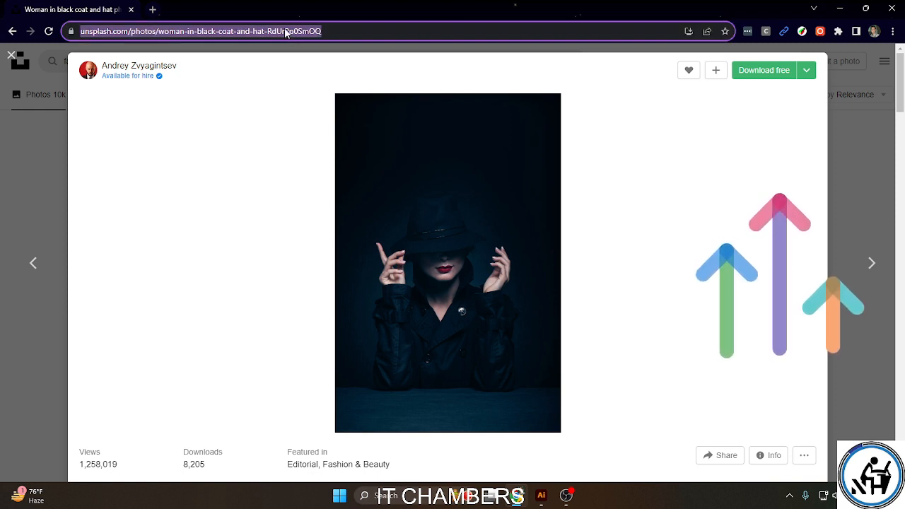
click(806, 70)
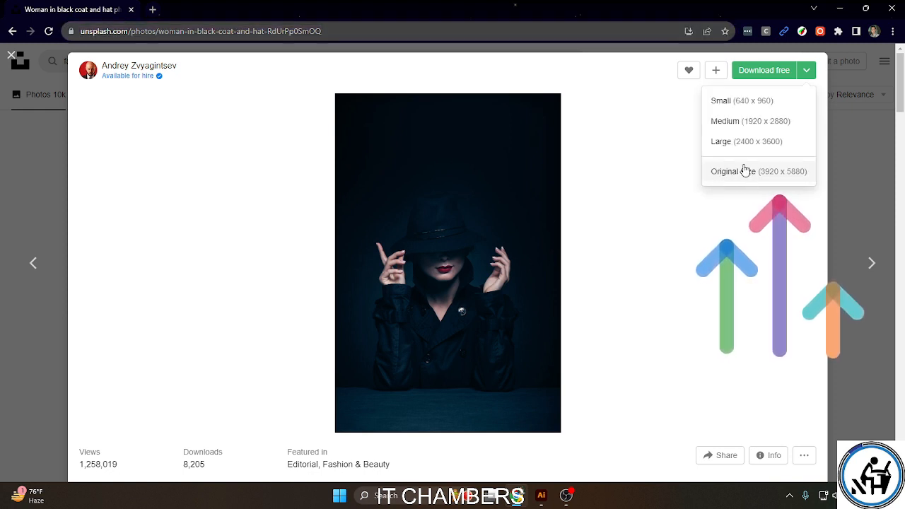
click(864, 171)
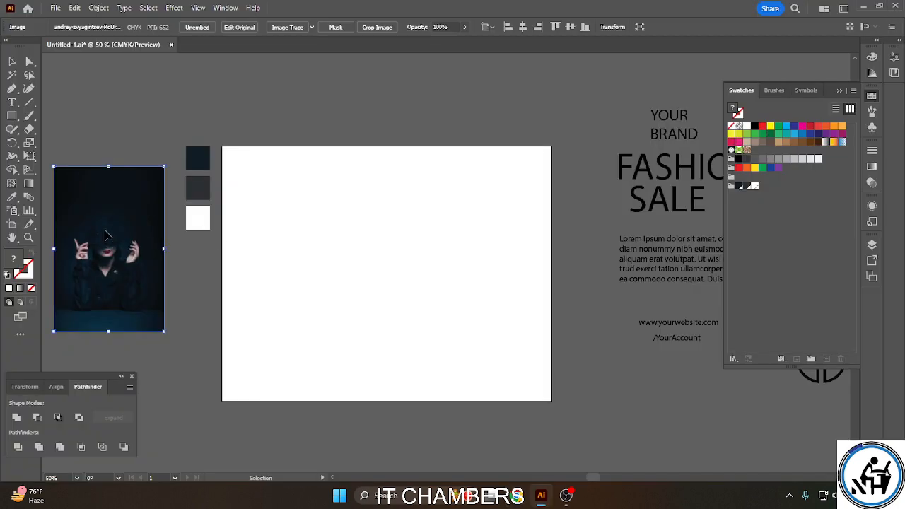
In Illustrator, shift the woman's photo slightly down and right on the pasteboard, and clear the selection.
mouse_move(107, 236)
mouse_down()
mouse_move(373, 223)
mouse_move(393, 256)
mouse_move(120, 266)
mouse_move(115, 245)
mouse_up()
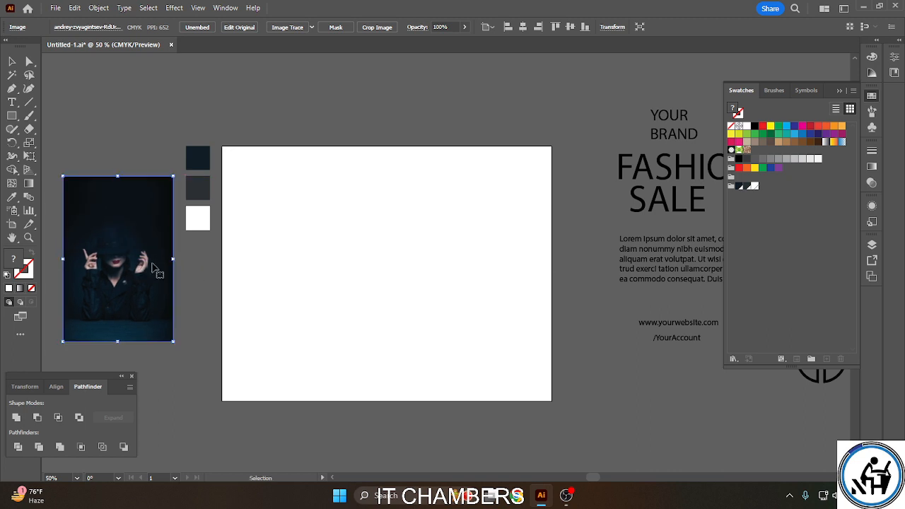
drag(614, 247, 463, 271)
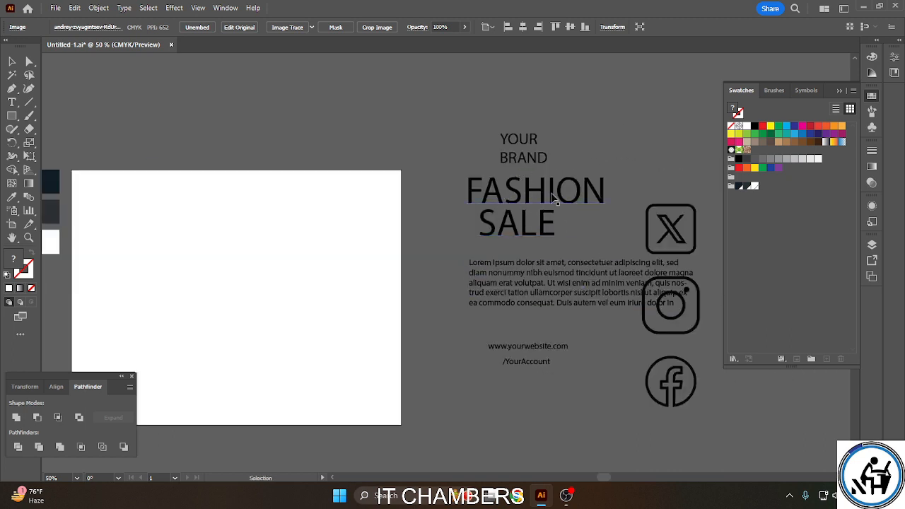
drag(700, 404, 698, 408)
click(690, 428)
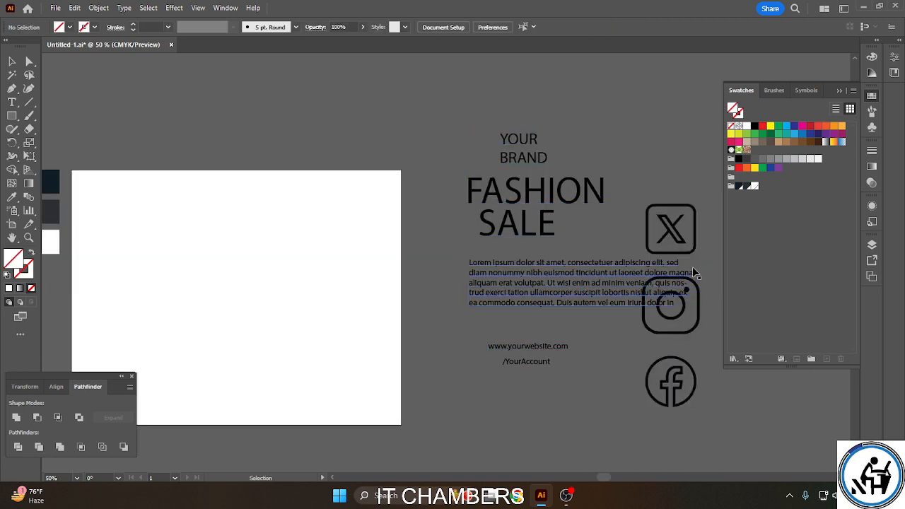
Move the lorem ipsum paragraph to the left, clear of the Instagram icon.
click(675, 227)
click(578, 293)
drag(577, 293, 523, 304)
click(647, 180)
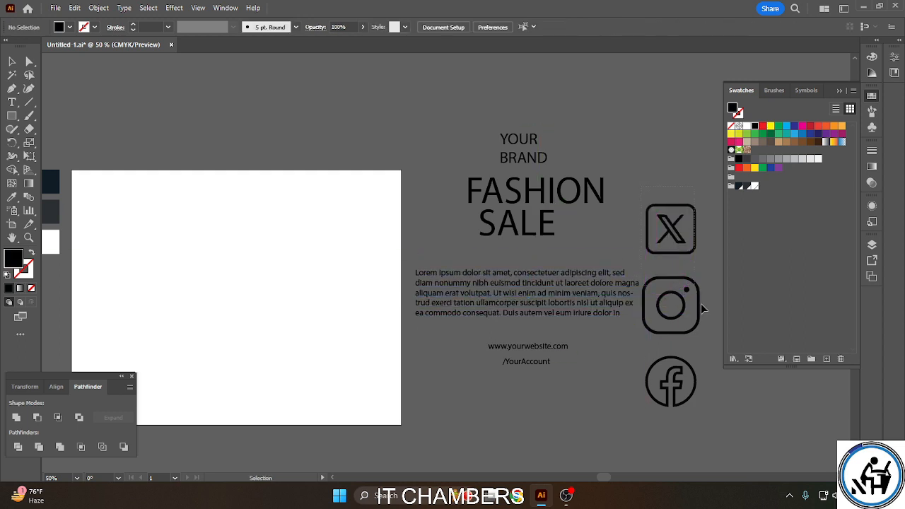
click(686, 326)
click(619, 186)
key(ctrl+=)
key(ctrl+=)
key(ctrl+=)
drag(585, 189, 16, 106)
drag(445, 361, 678, 246)
drag(236, 382, 429, 365)
drag(177, 355, 517, 319)
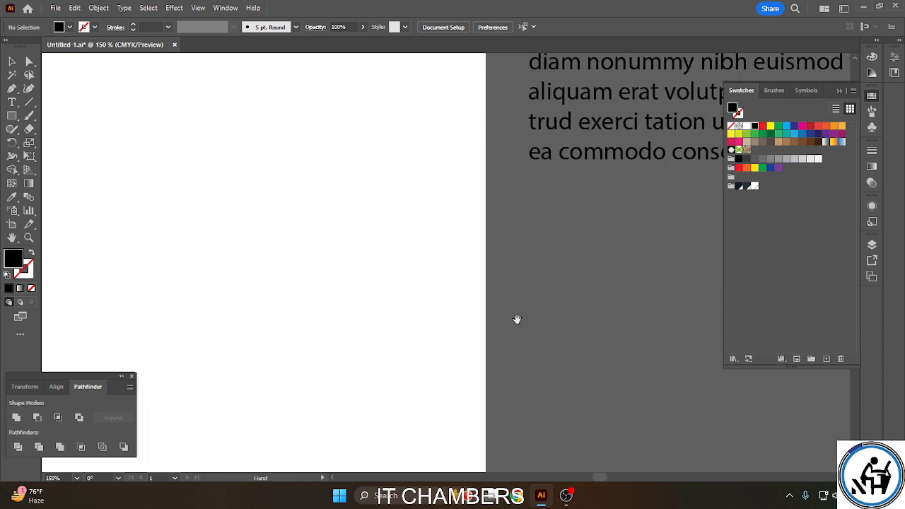
Move the woman's photo from the pasteboard onto the middle of the artboard.
key(ctrl+0)
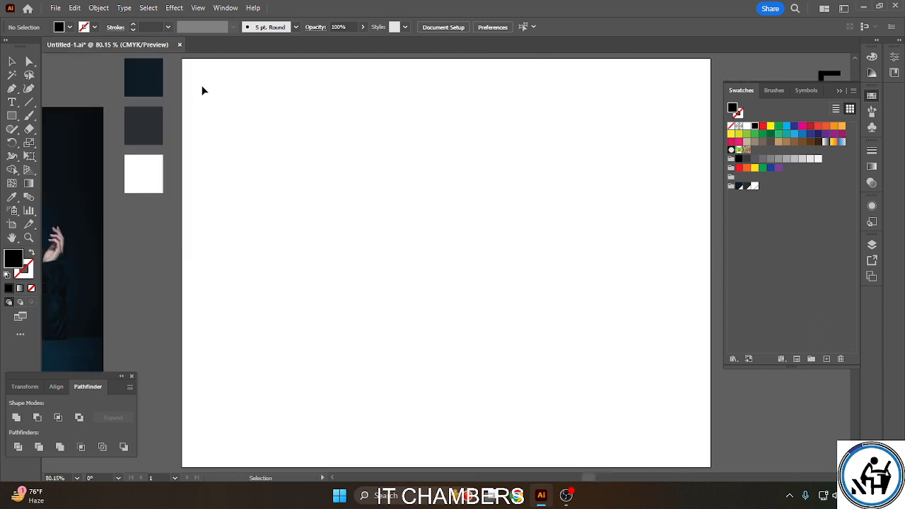
drag(70, 255, 514, 226)
Move the YOUR BRAND text across the artboard to the empty pasteboard left of the colour squares.
drag(176, 252, 430, 236)
drag(694, 68, 332, 231)
drag(551, 210, 324, 186)
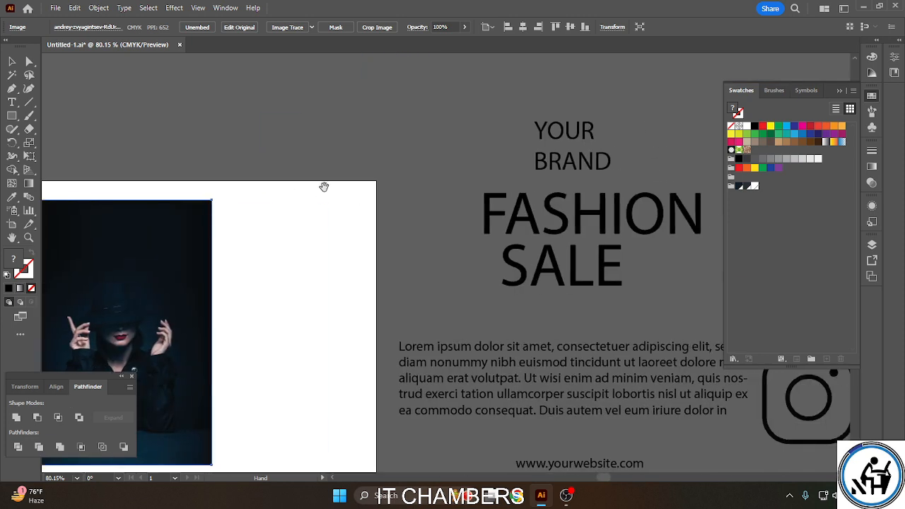
drag(624, 174, 625, 174)
drag(593, 163, 165, 176)
drag(193, 278, 633, 206)
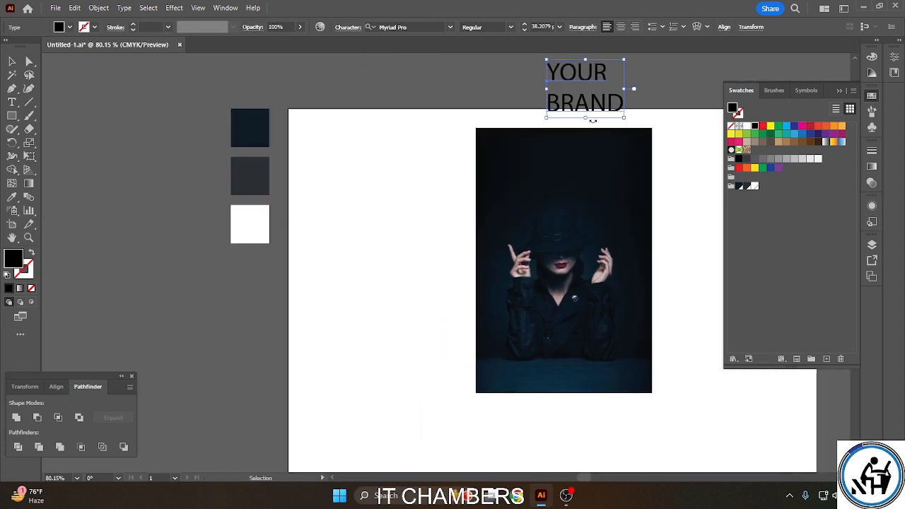
drag(600, 103, 164, 272)
drag(197, 391, 521, 315)
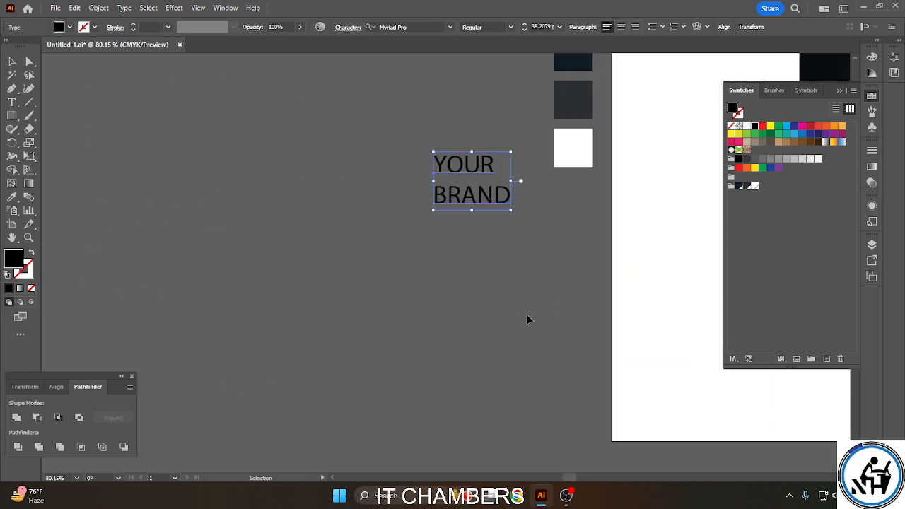
drag(481, 209, 352, 262)
click(374, 233)
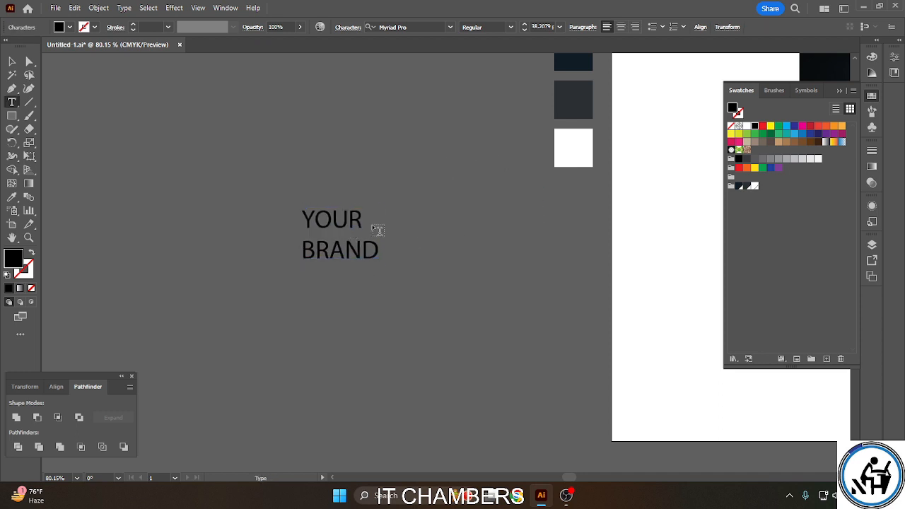
Set the font of the word YOUR to Franklin Gothic Medium, Regular.
key(t)
drag(302, 219, 363, 220)
click(448, 28)
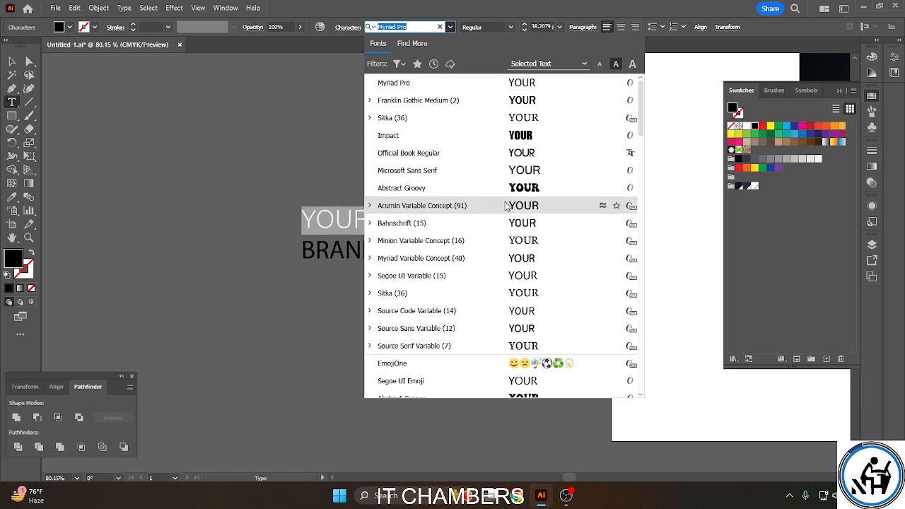
click(370, 101)
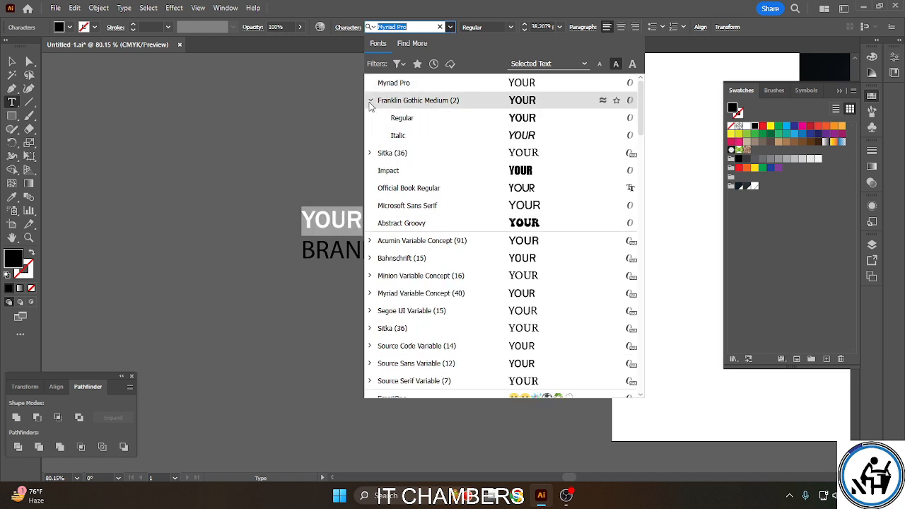
click(370, 101)
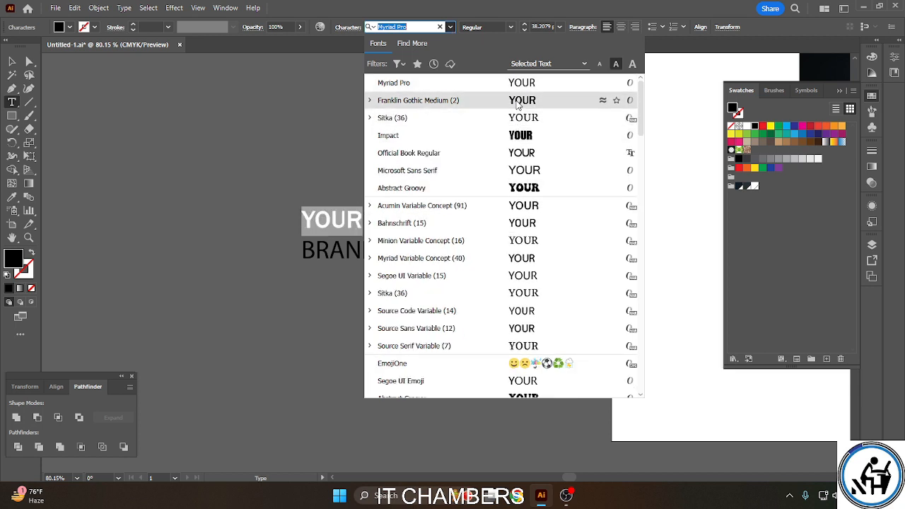
click(519, 103)
click(511, 28)
click(512, 29)
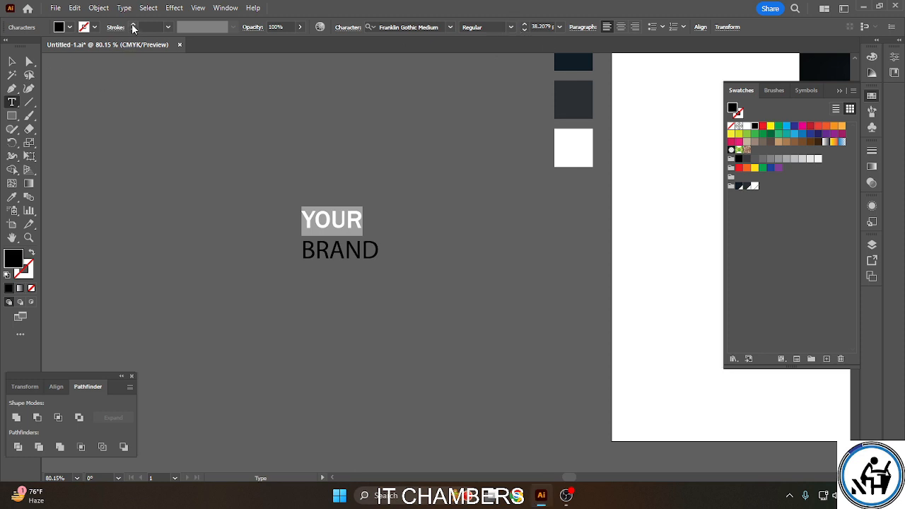
Add a 2 pt stroke to the word YOUR.
click(132, 25)
click(132, 25)
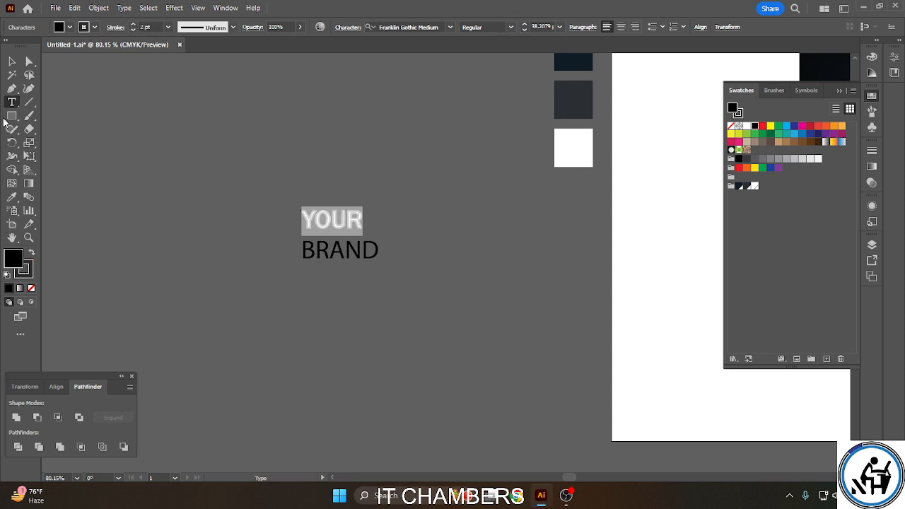
Colour the word YOUR white by sampling the white square beside the artboard with the Eyedropper.
click(12, 198)
click(586, 138)
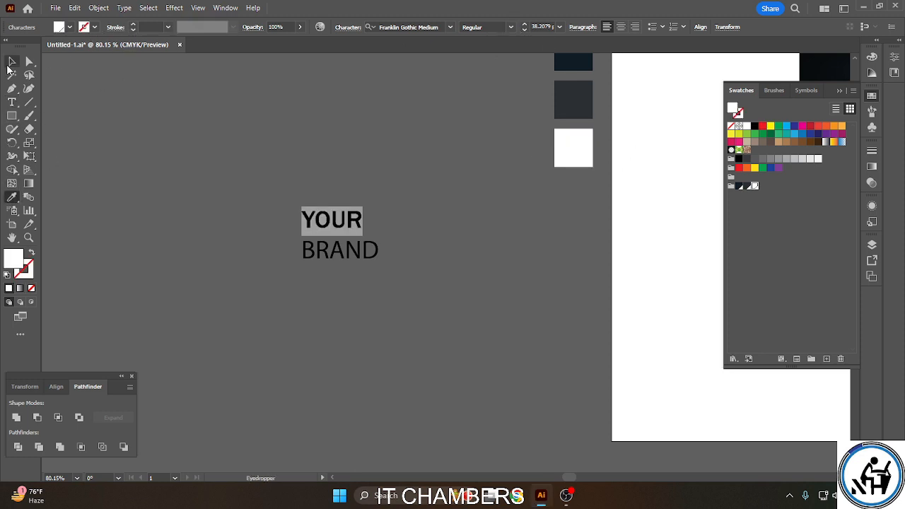
click(11, 63)
double_click(316, 219)
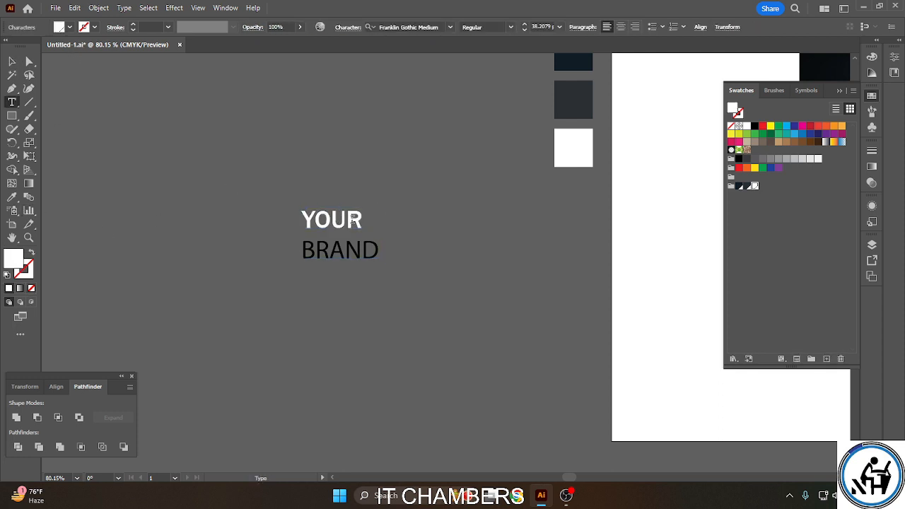
Apply a white 1 pt stroke to the word YOUR.
drag(362, 219, 300, 219)
click(95, 28)
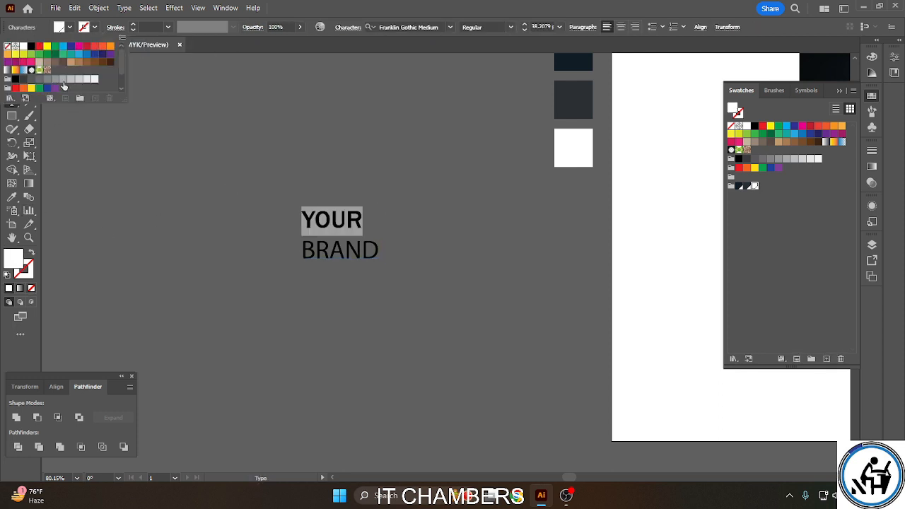
scroll(63, 71, down, 2)
click(31, 86)
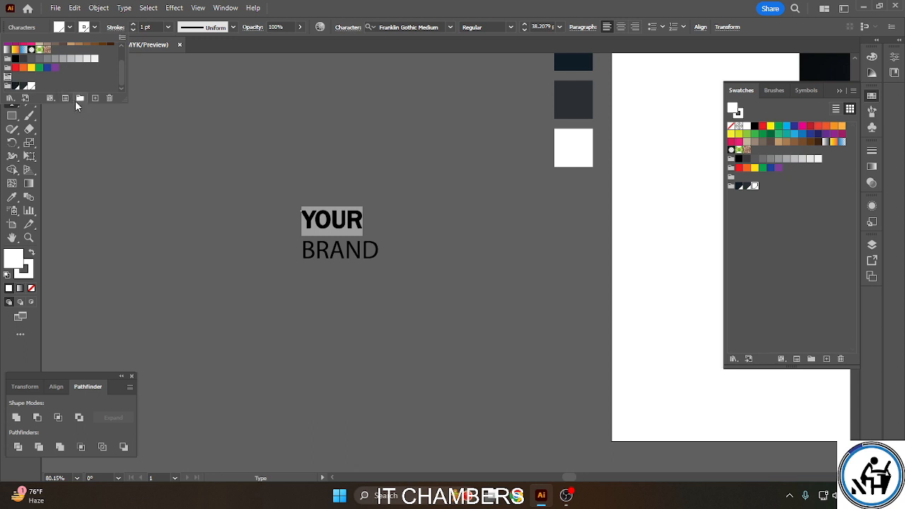
Delete the empty colour group from the swatches and set the stroke of the word YOUR to 3 pt.
click(109, 99)
click(442, 261)
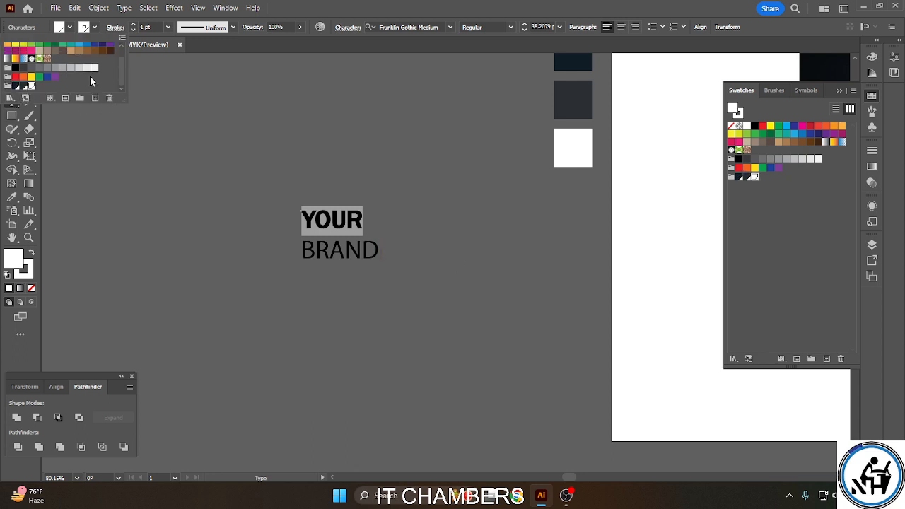
click(132, 26)
click(132, 26)
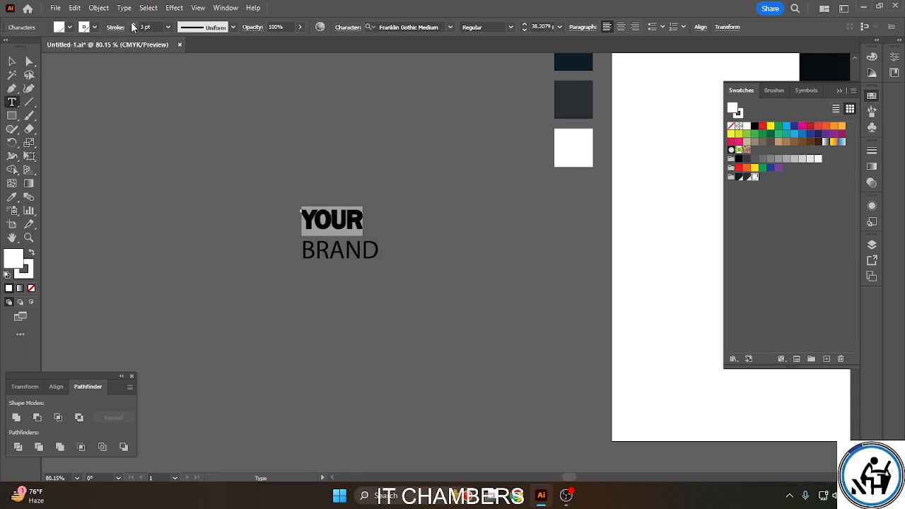
key(Escape)
click(507, 206)
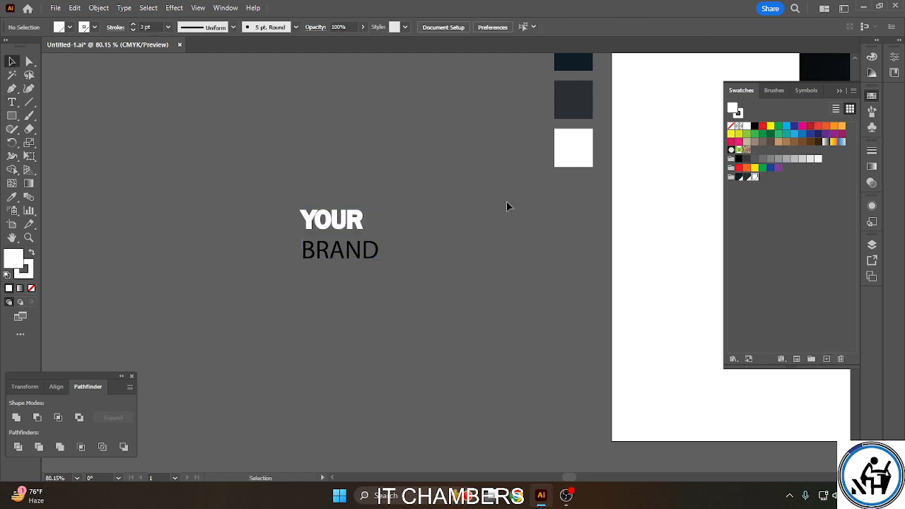
Set the font size of the word BRAND to 26 pt.
click(351, 252)
double_click(348, 251)
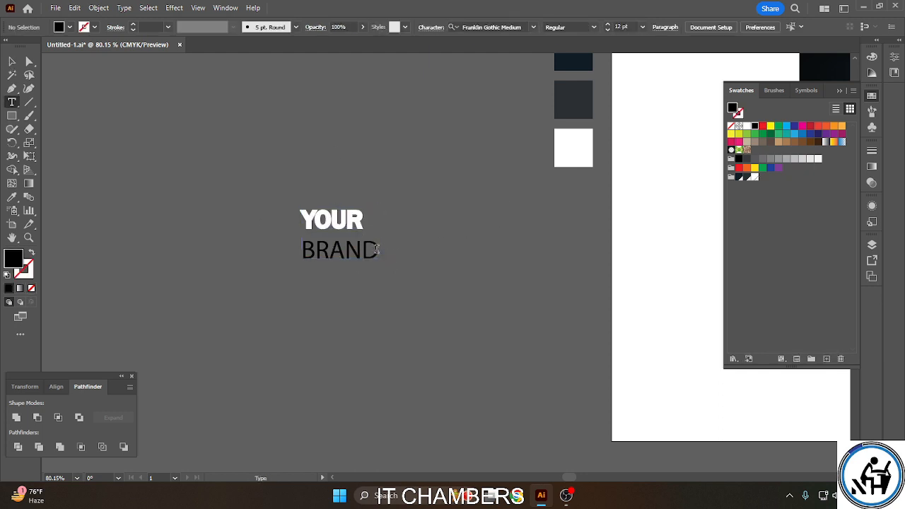
drag(377, 249, 301, 252)
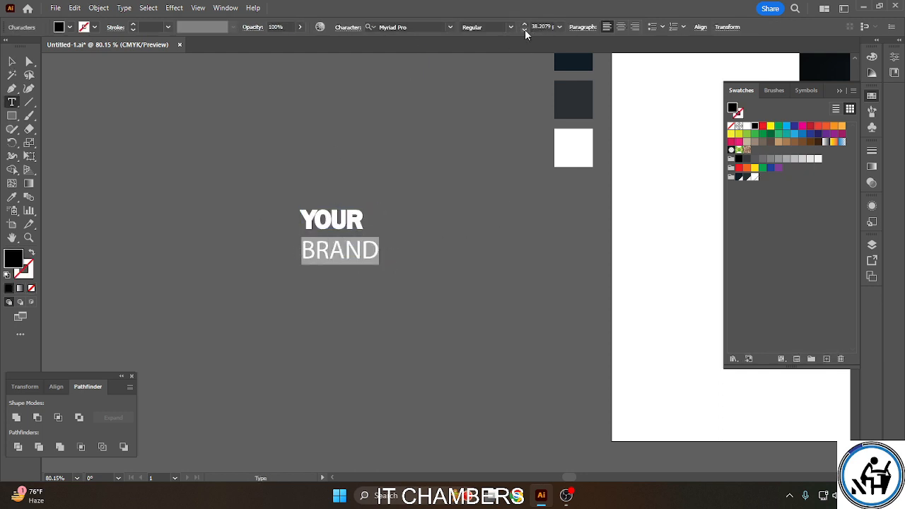
click(525, 26)
click(524, 27)
click(525, 26)
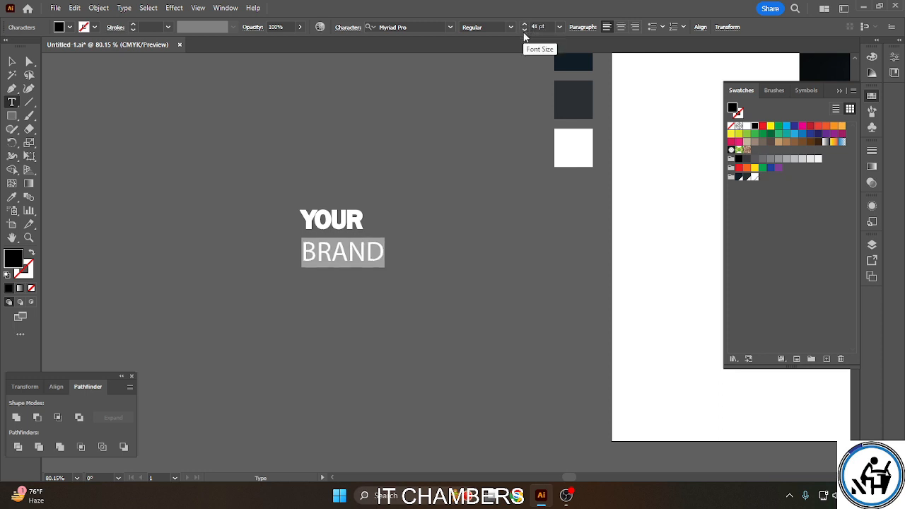
click(523, 29)
click(523, 30)
click(523, 30)
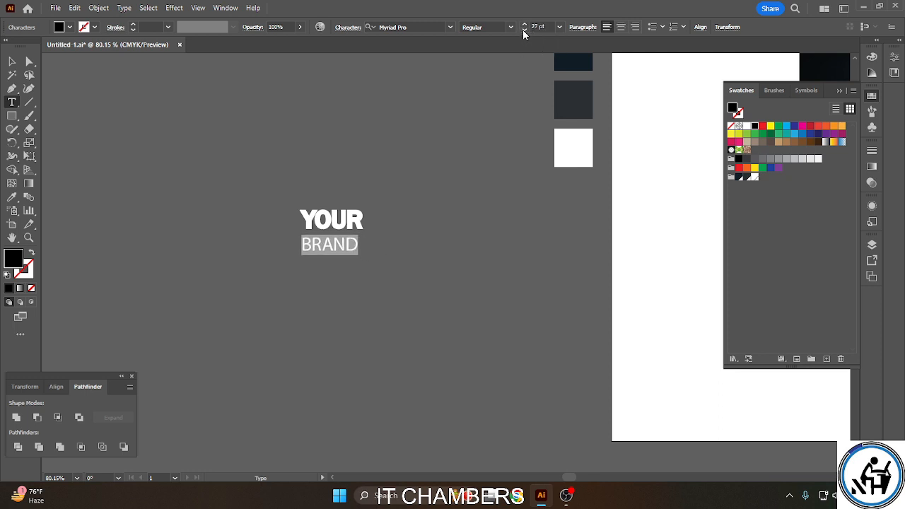
key(Escape)
click(313, 263)
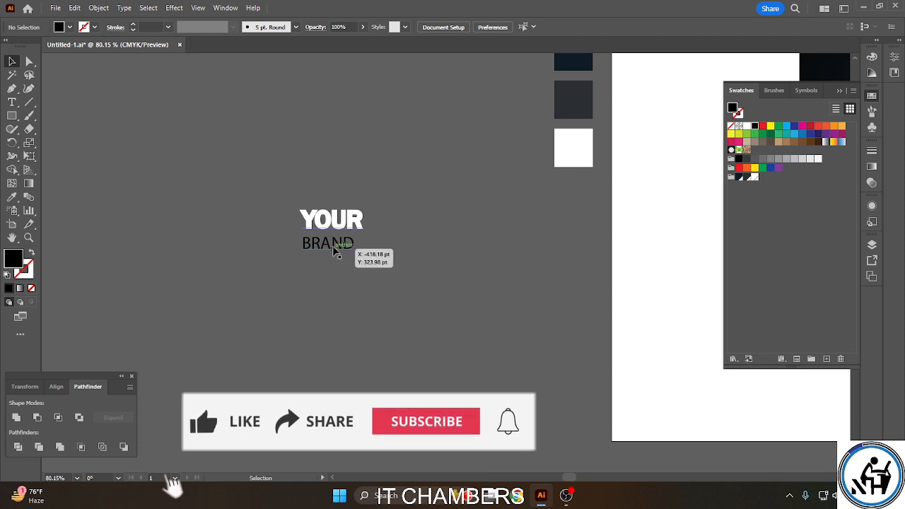
Fill the word BRAND with the white swatch from the custom colour group.
double_click(333, 251)
drag(355, 245, 258, 252)
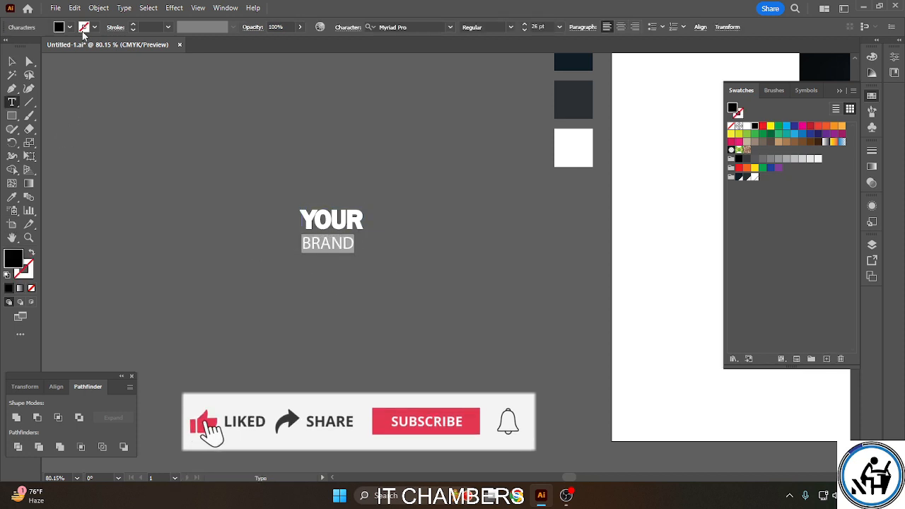
click(65, 29)
click(31, 85)
click(388, 3)
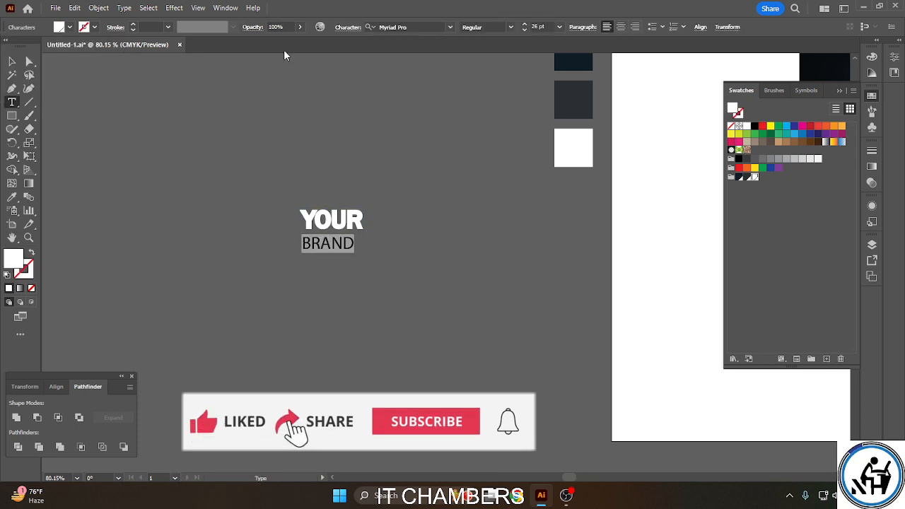
key(Escape)
click(477, 181)
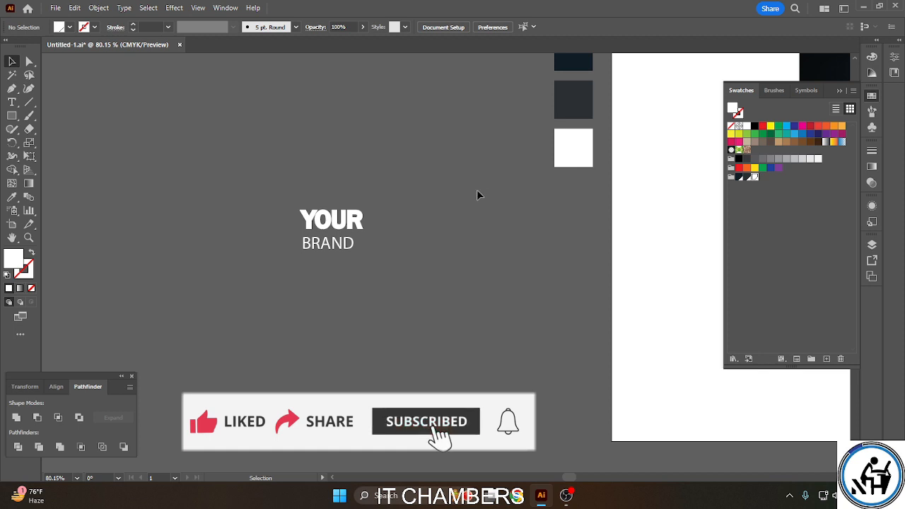
Centre-align the YOUR BRAND text and set the font size of the word BRAND to 34 pt.
click(338, 253)
click(620, 27)
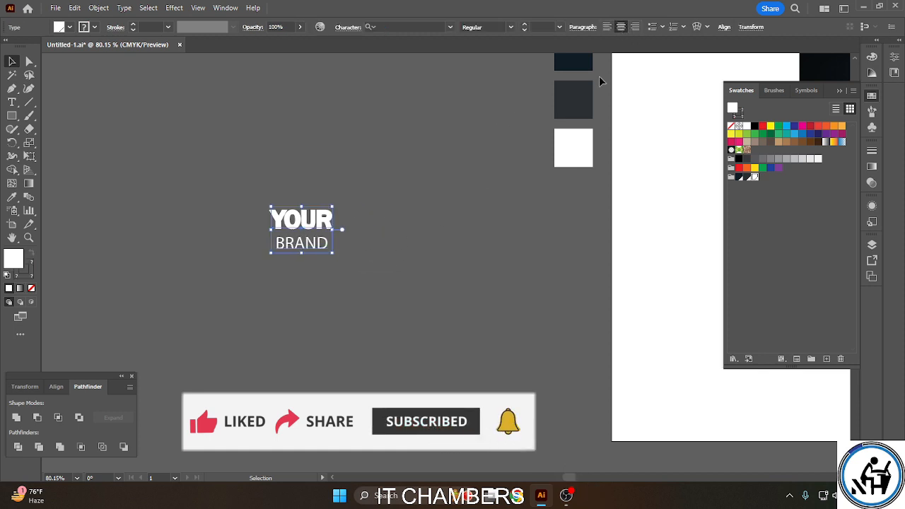
double_click(312, 250)
mouse_move(328, 241)
mouse_down()
mouse_move(276, 249)
mouse_move(328, 244)
mouse_up()
key(ctrl+z)
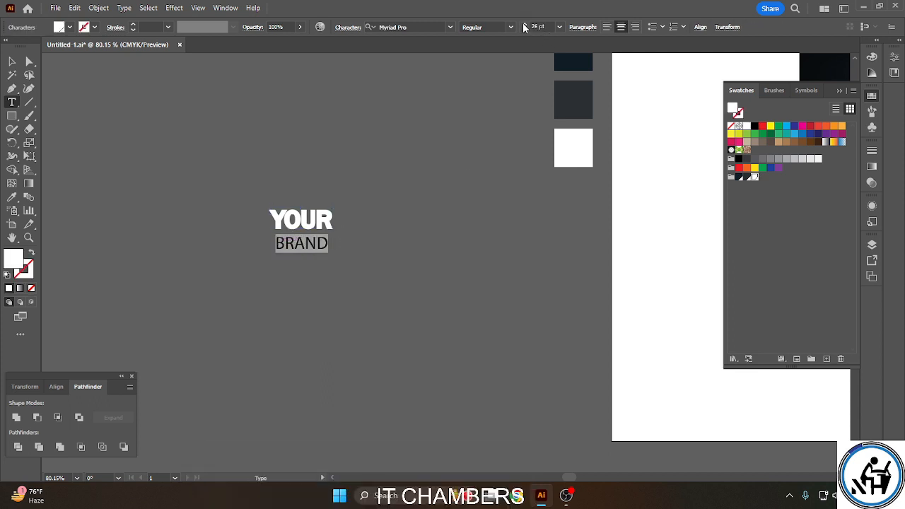
triple_click(523, 26)
triple_click(524, 26)
double_click(524, 26)
click(272, 236)
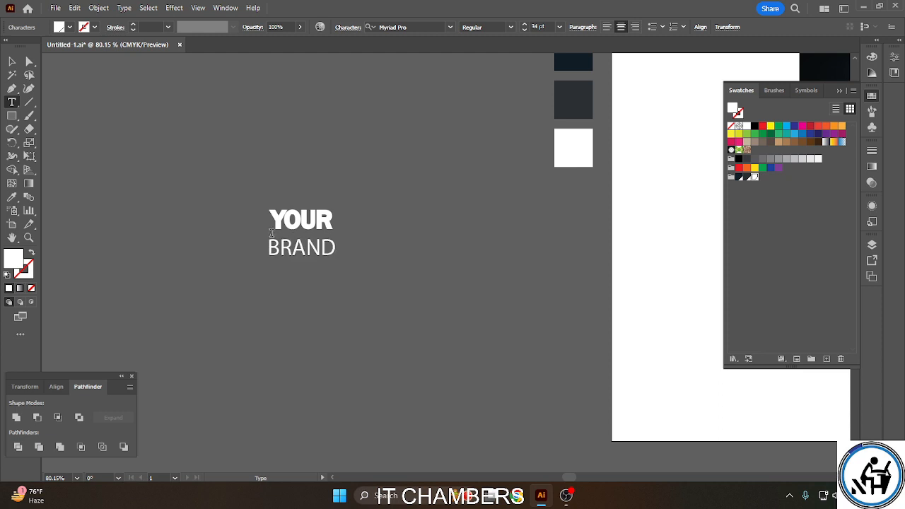
Set the leading of both lines of the YOUR BRAND text to 27 pt.
drag(274, 214, 358, 252)
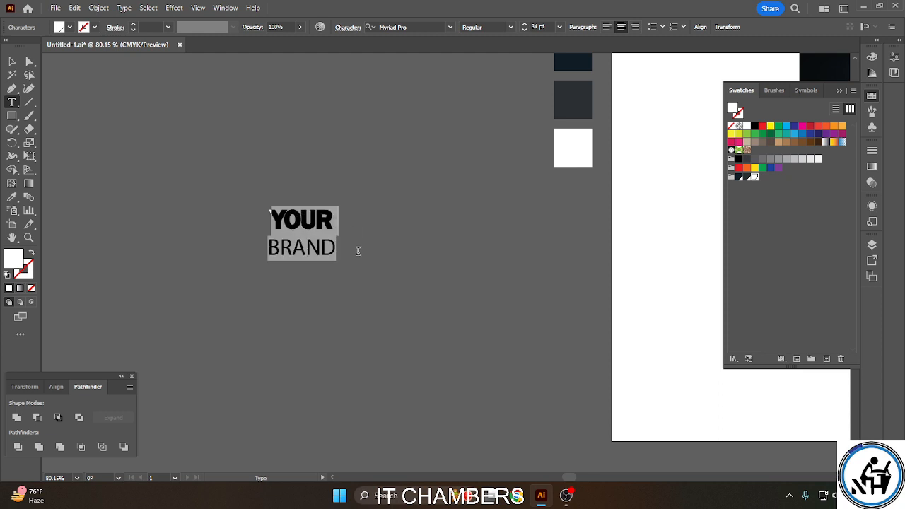
click(347, 28)
click(317, 78)
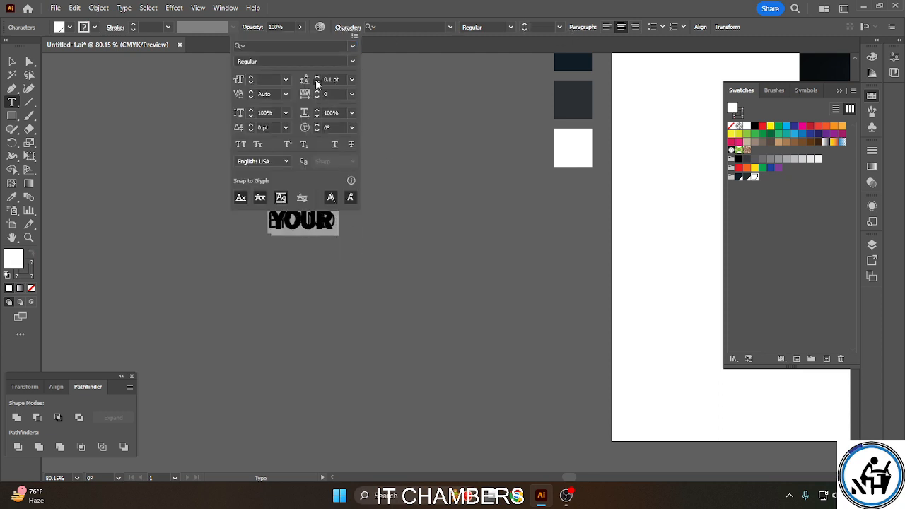
click(317, 78)
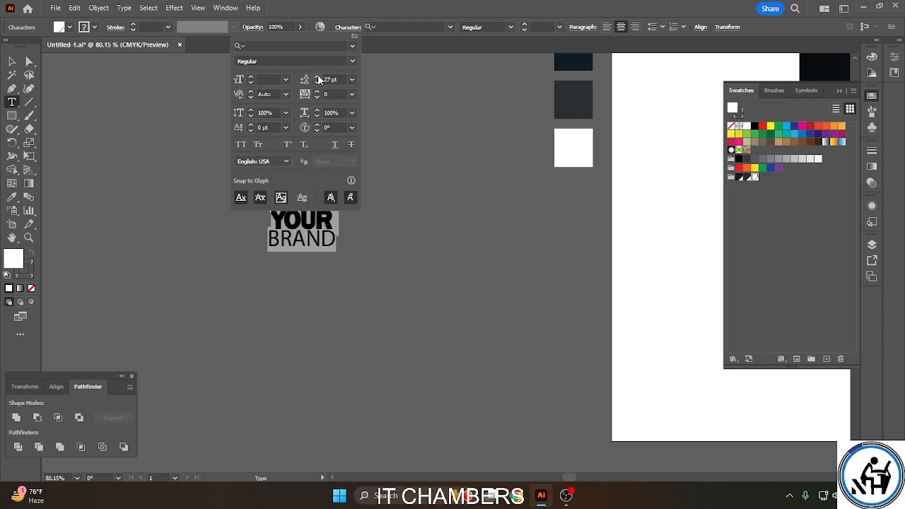
click(12, 61)
click(359, 222)
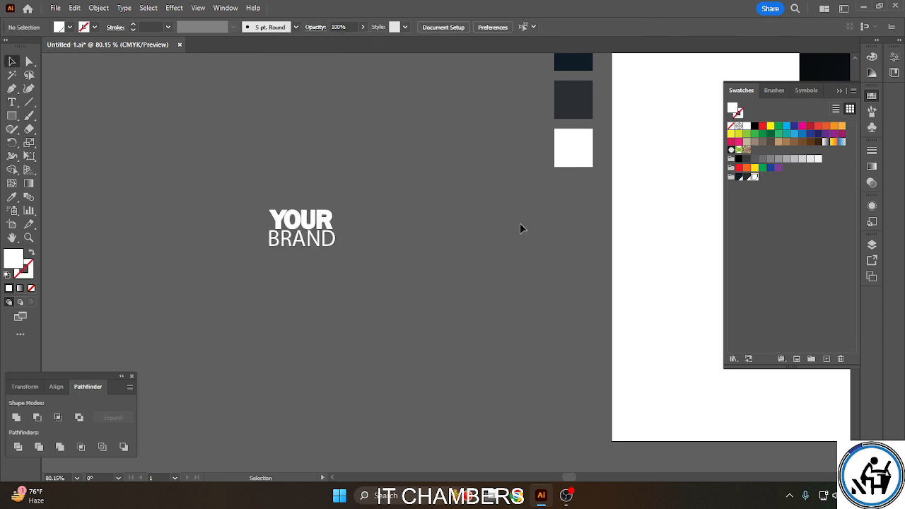
Set the stroke of the word YOUR to 2 pt.
double_click(326, 224)
drag(330, 219, 267, 195)
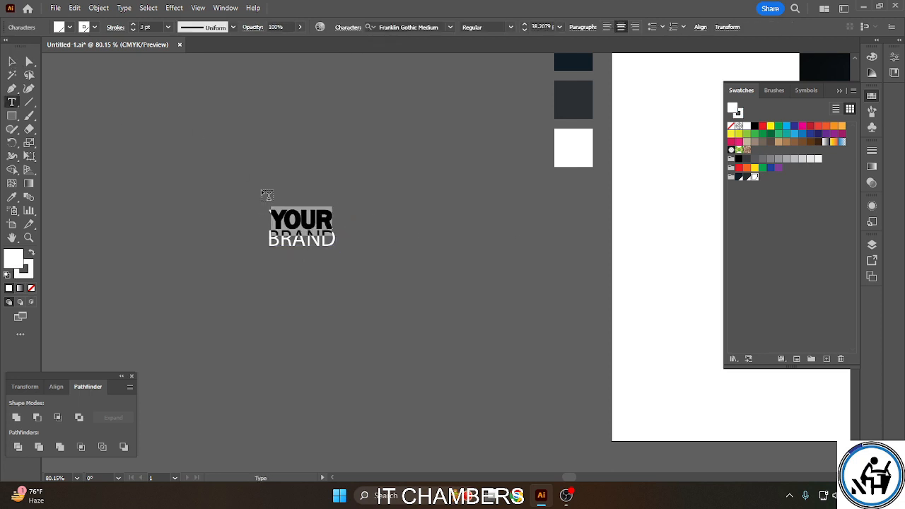
key(Escape)
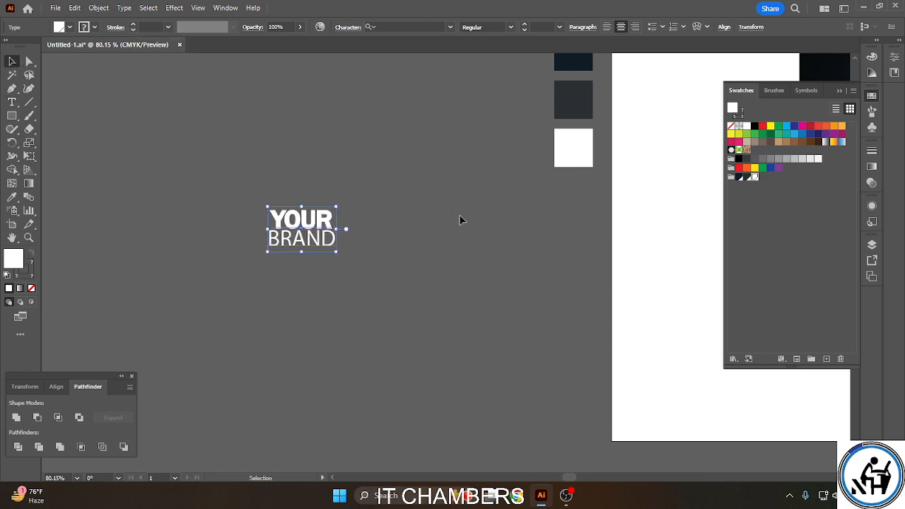
click(446, 236)
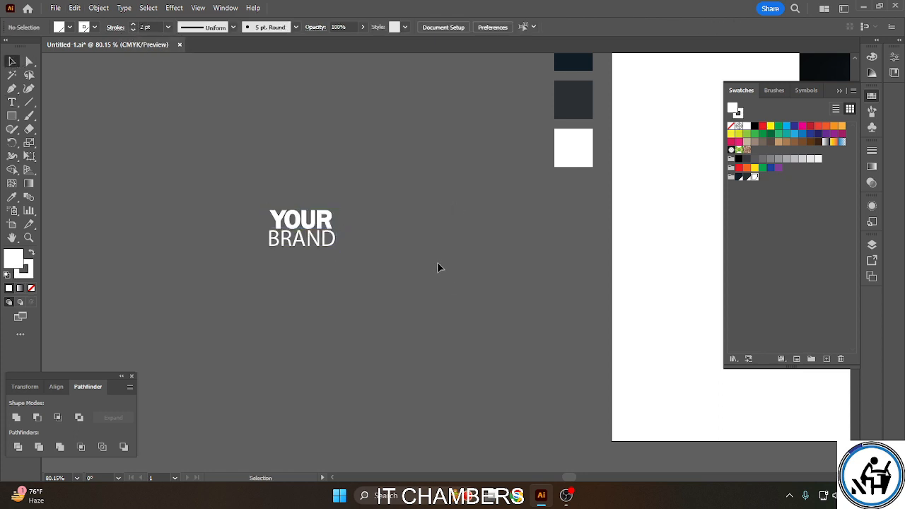
Create a six-sided polygon with a 50 pt radius near the brand text using the Polygon tool.
click(12, 115)
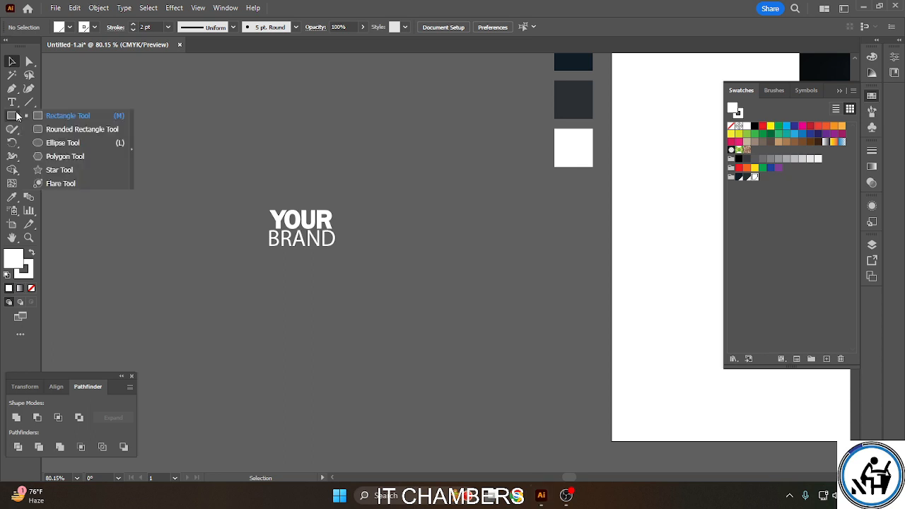
click(79, 152)
click(456, 263)
click(424, 269)
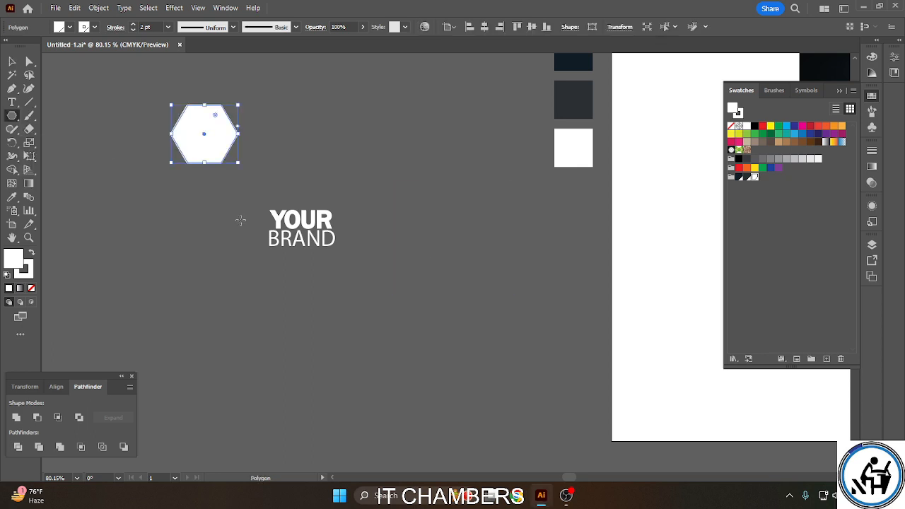
Rotate the hexagon so that a corner points straight up and place it to the left of the brand text.
click(11, 62)
drag(244, 106, 168, 84)
drag(216, 124, 218, 219)
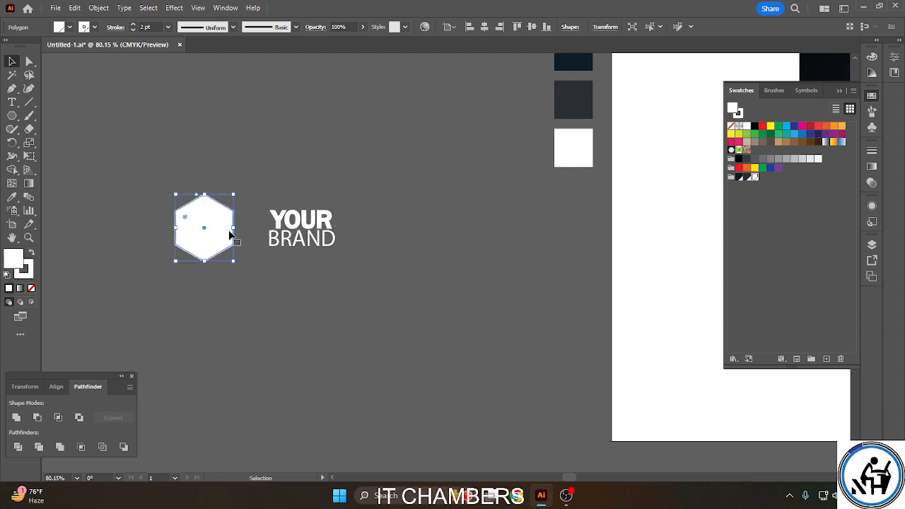
Give the hexagon no fill and a white 3 pt stroke.
key(ctrl+=)
key(ctrl+=)
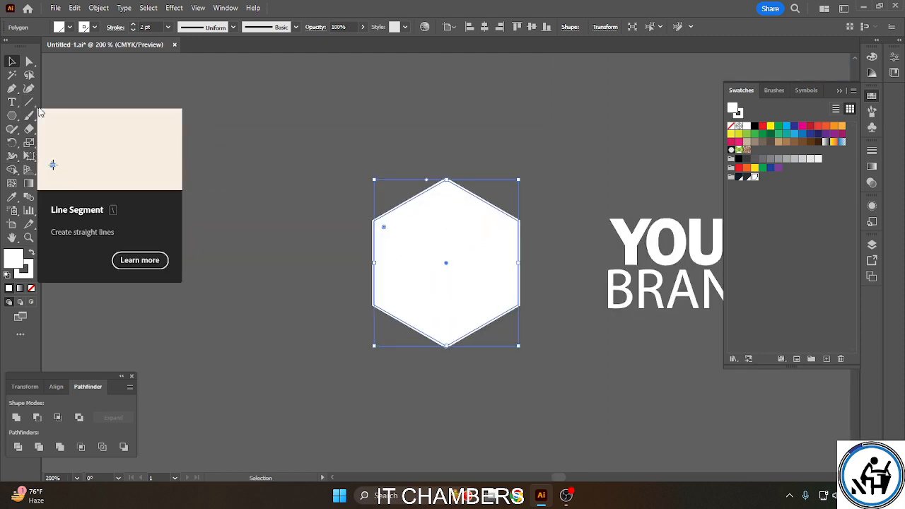
key(ctrl+=)
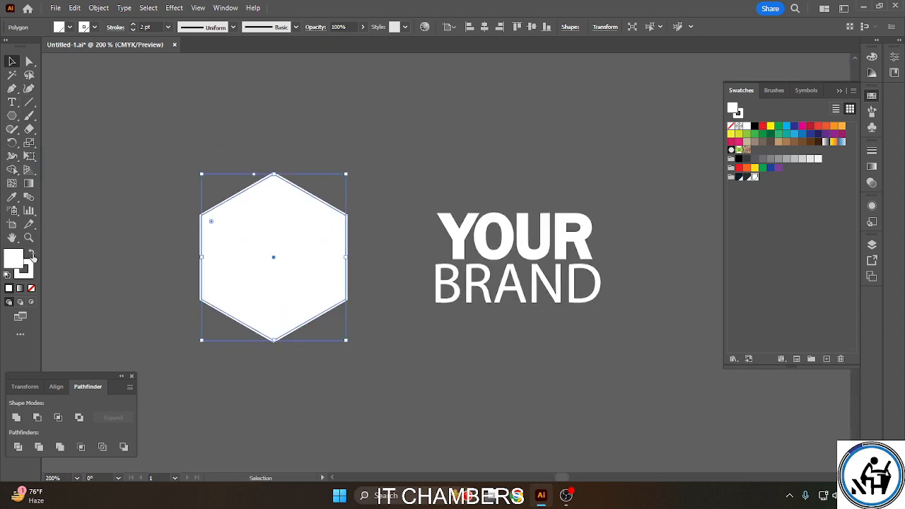
click(94, 27)
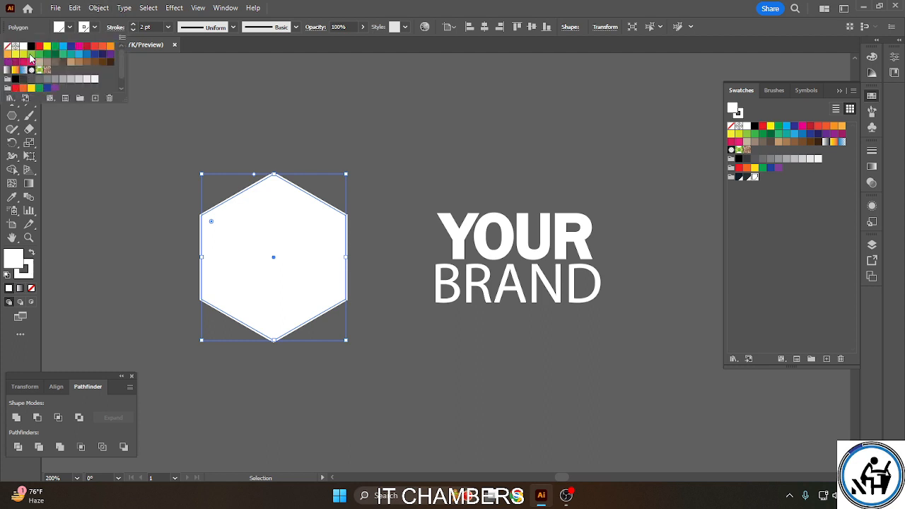
click(7, 47)
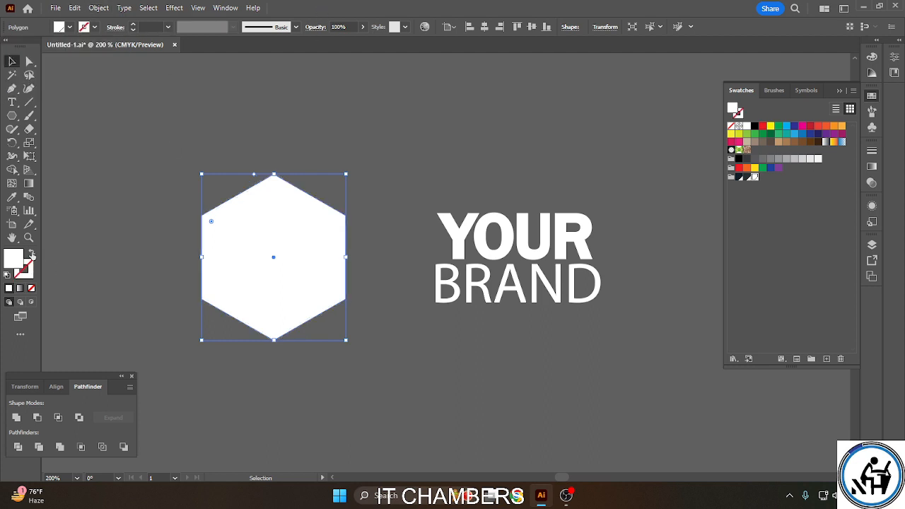
click(31, 253)
click(133, 27)
click(134, 27)
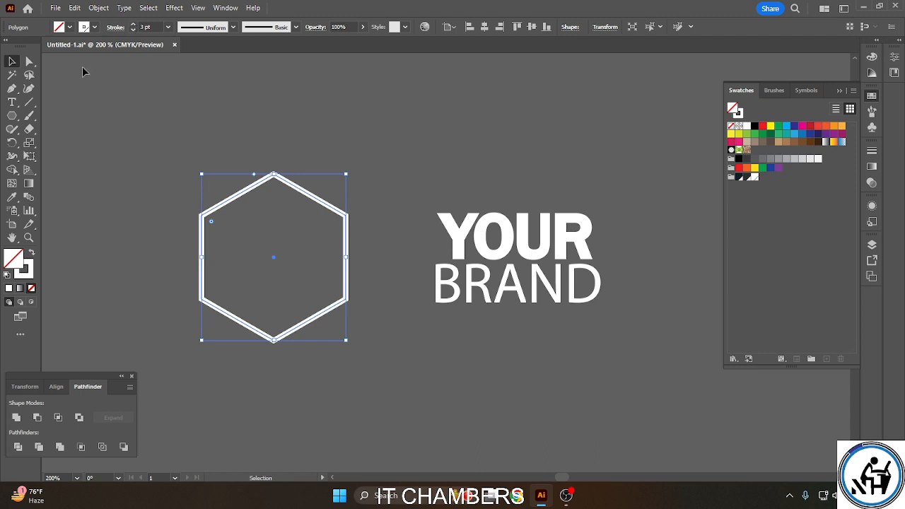
click(128, 222)
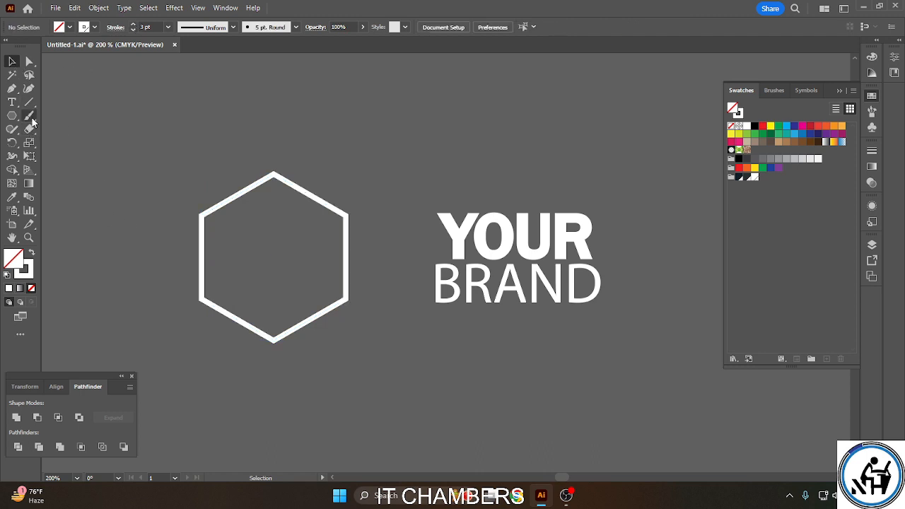
Create a second six-sided polygon with a 50 pt radius above the brand text.
click(12, 115)
click(410, 133)
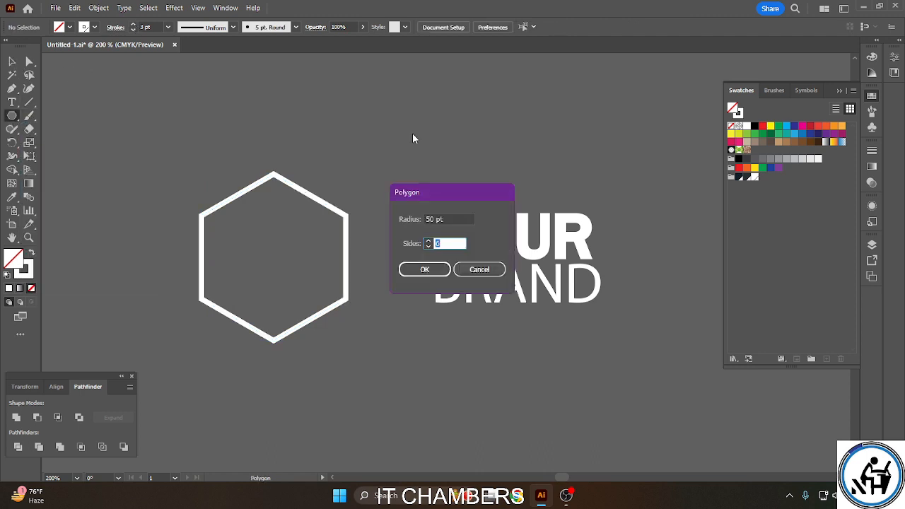
click(426, 269)
Rotate the second hexagon so that a corner points up and move it to the upper left of the first hexagon.
key(v)
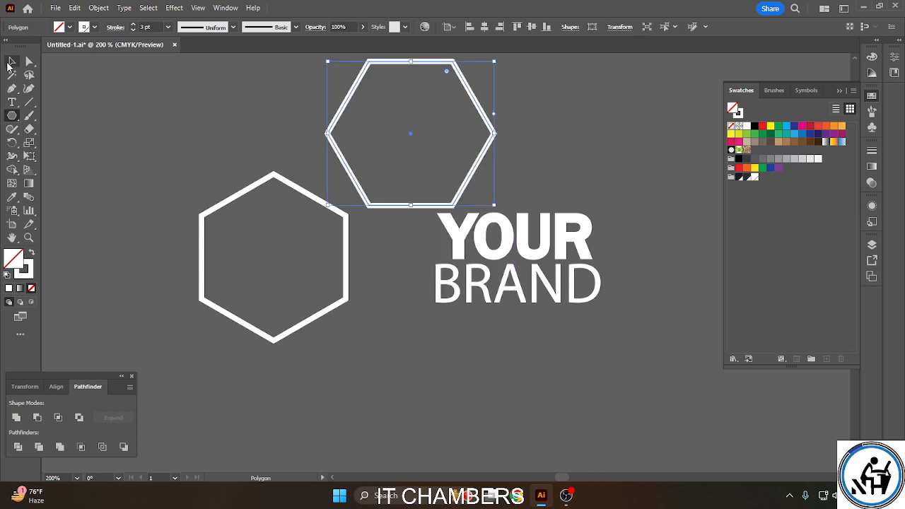
drag(503, 203, 519, 70)
drag(485, 128, 202, 155)
key(space)
drag(255, 202, 467, 261)
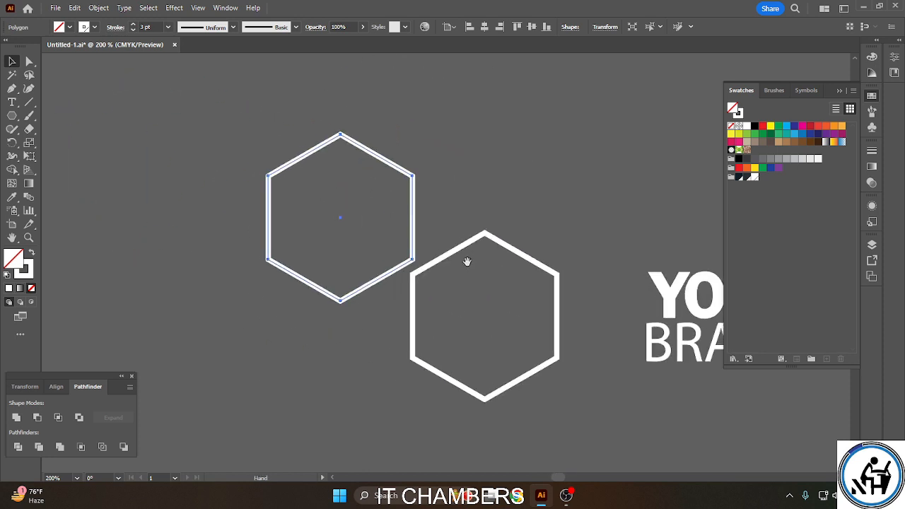
drag(413, 193, 373, 208)
Delete the upper-left and upper-right anchor points of the second hexagon to turn it into a kite shape.
drag(12, 88, 70, 113)
click(229, 192)
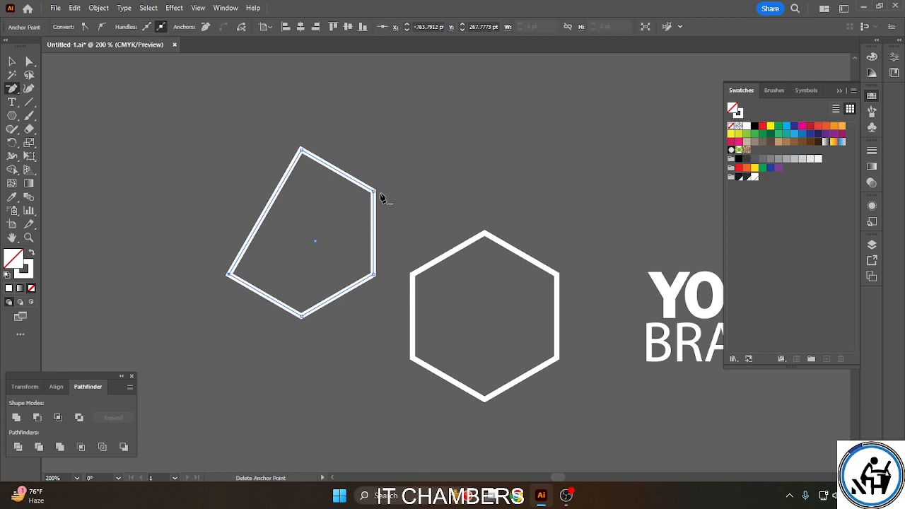
click(374, 191)
click(29, 61)
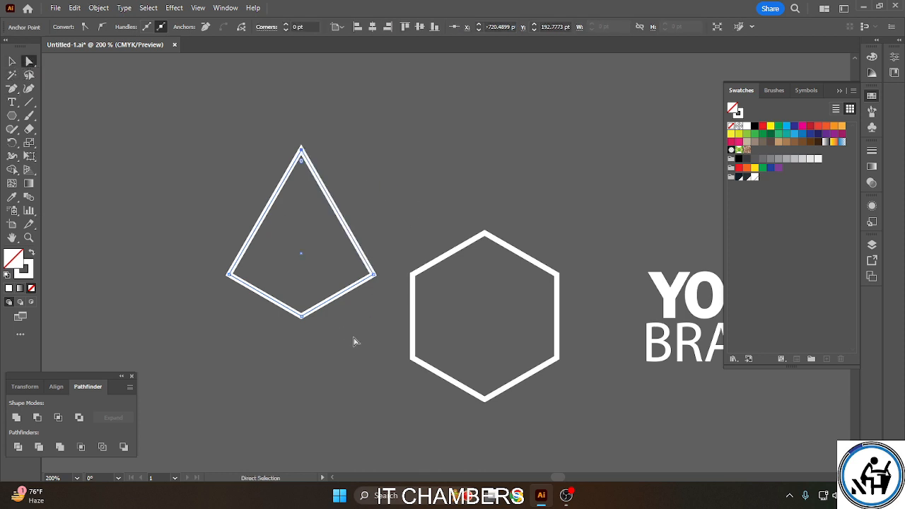
Move the bottom anchor point of the kite shape up into its interior to form an arrowhead.
click(284, 331)
drag(283, 325, 323, 304)
key(shift+Up)
key(shift+Up)
key(shift+Up)
key(shift+Up)
key(shift+Up)
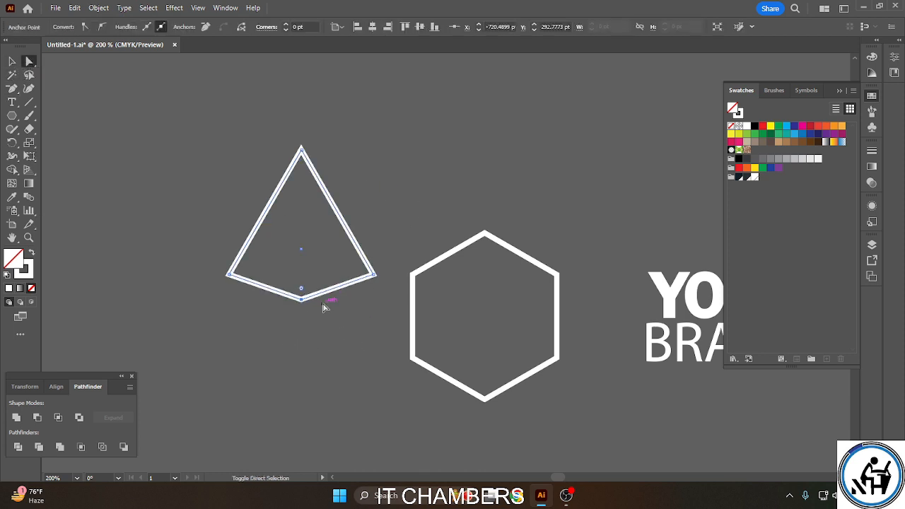
Swap the arrowhead's fill and stroke to make it solid white without an outline, and narrow its width.
click(11, 62)
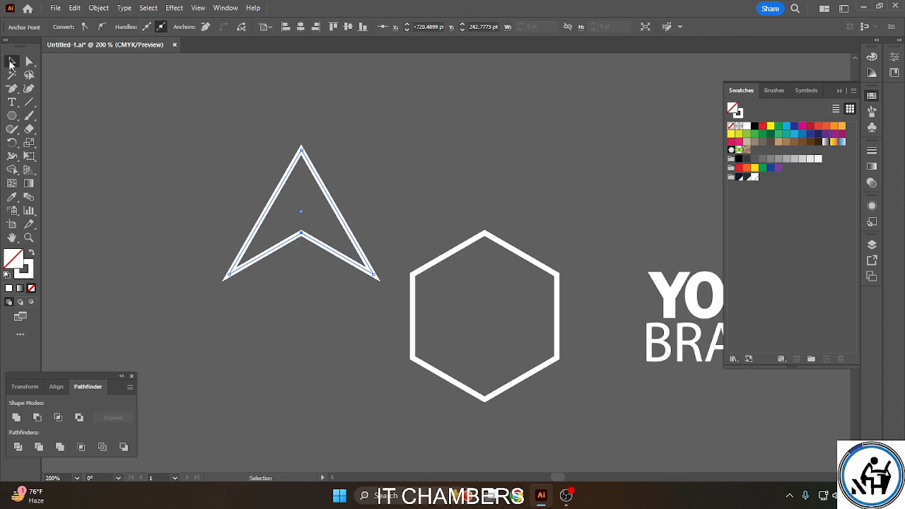
click(32, 253)
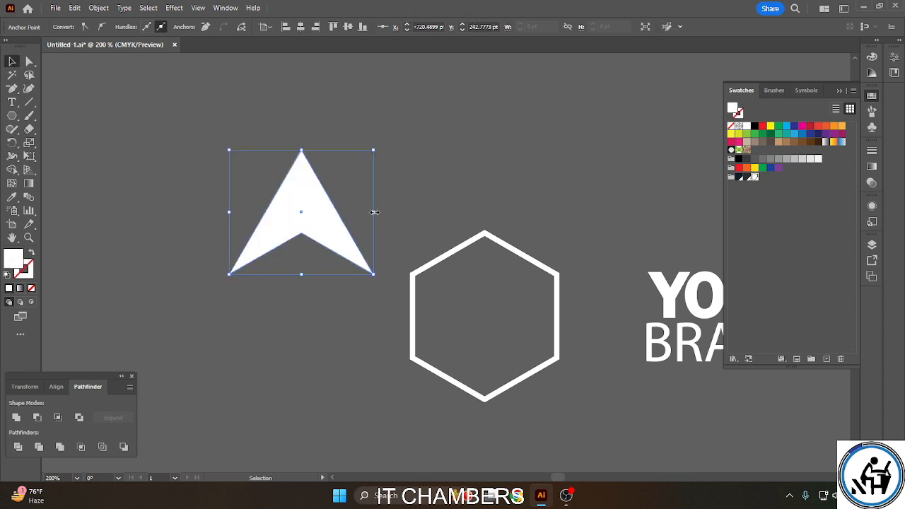
drag(374, 211, 324, 208)
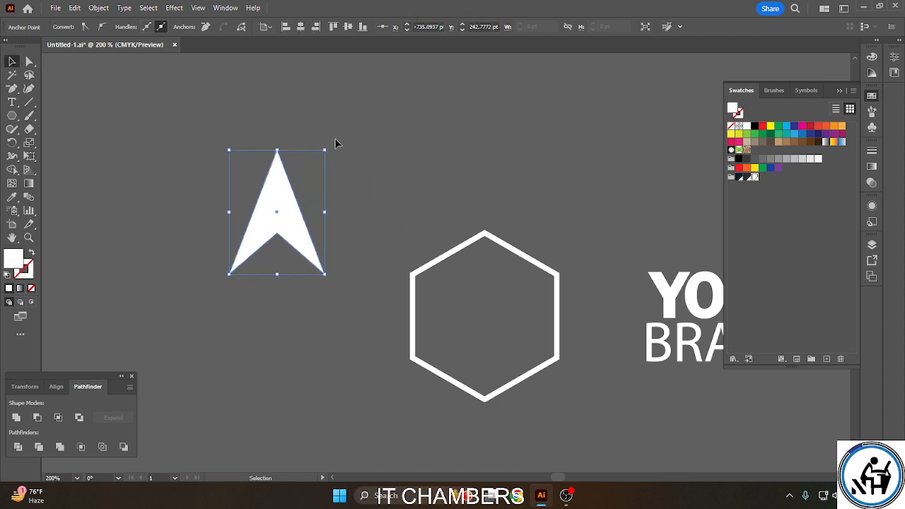
Rotate the arrowhead so its tip points up and to the right, and place it inside the hexagon.
drag(324, 149, 600, 343)
shift+click(559, 327)
click(515, 422)
drag(580, 407, 356, 340)
Set the hexagon's stroke weight to 6 pt.
click(301, 189)
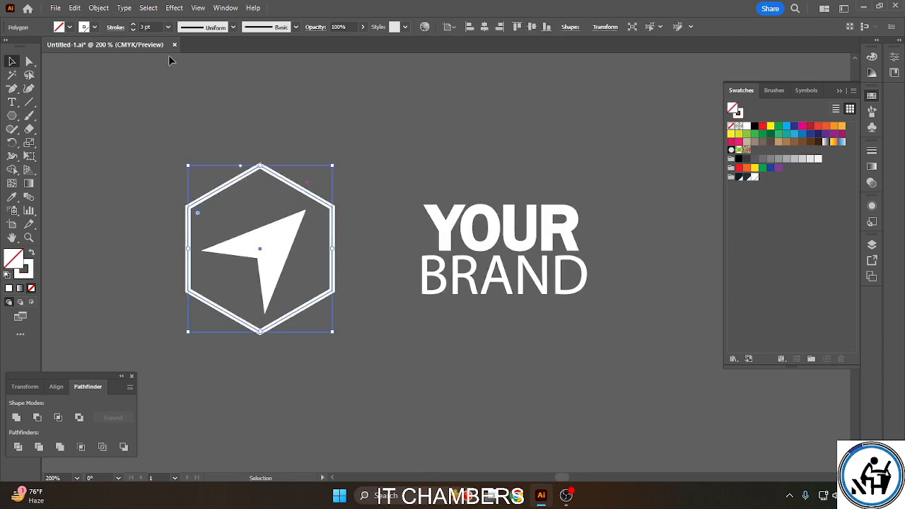
click(134, 25)
click(134, 26)
click(133, 26)
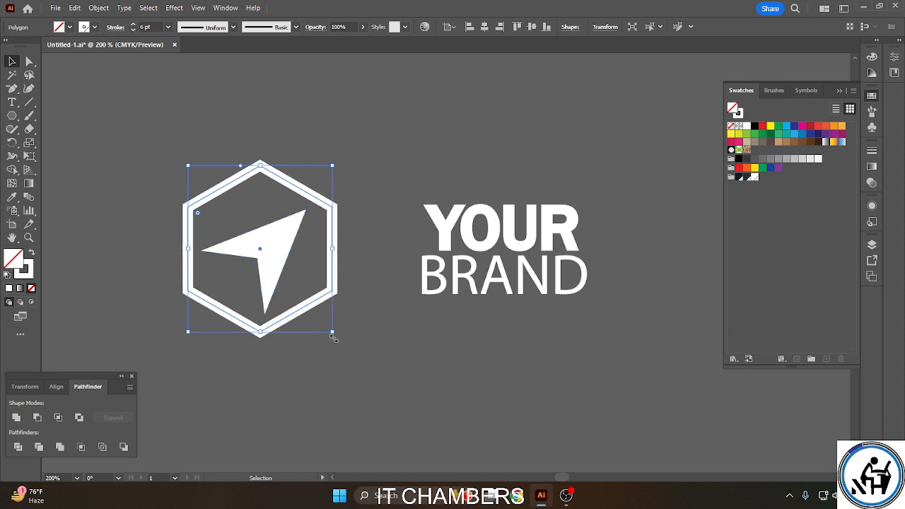
click(356, 383)
Rotate the arrowhead slightly counterclockwise and nudge it into place within the hexagon.
click(281, 253)
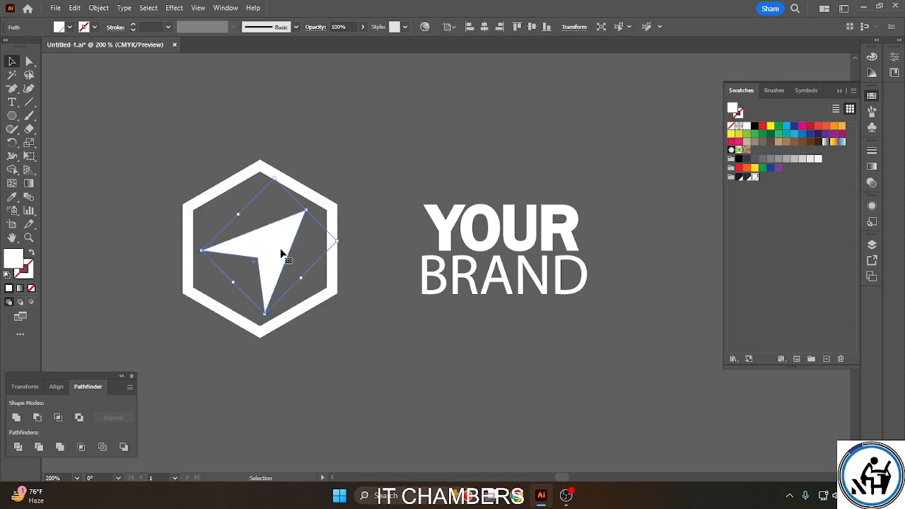
drag(344, 240, 338, 222)
mouse_move(269, 254)
mouse_down()
mouse_move(261, 249)
mouse_move(263, 257)
mouse_up()
click(365, 369)
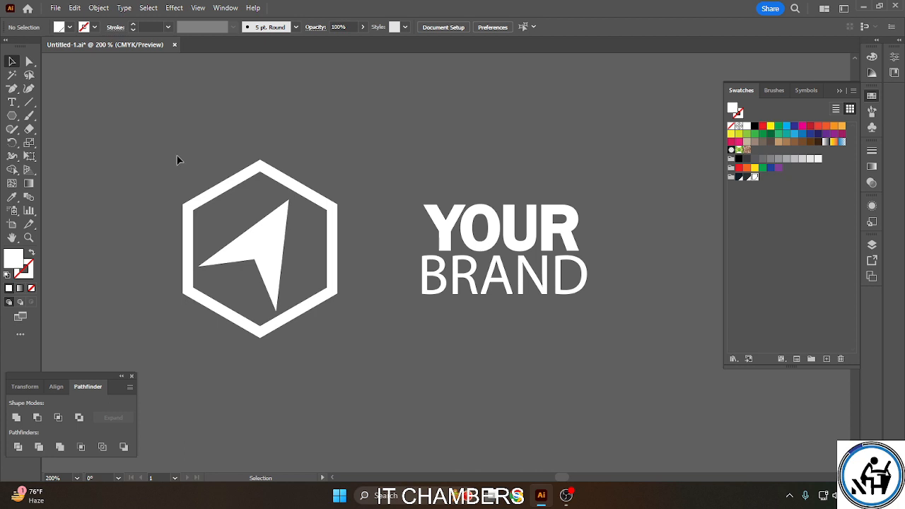
Expand the hexagon and the arrowhead into filled shapes.
key(ctrl+a)
click(99, 8)
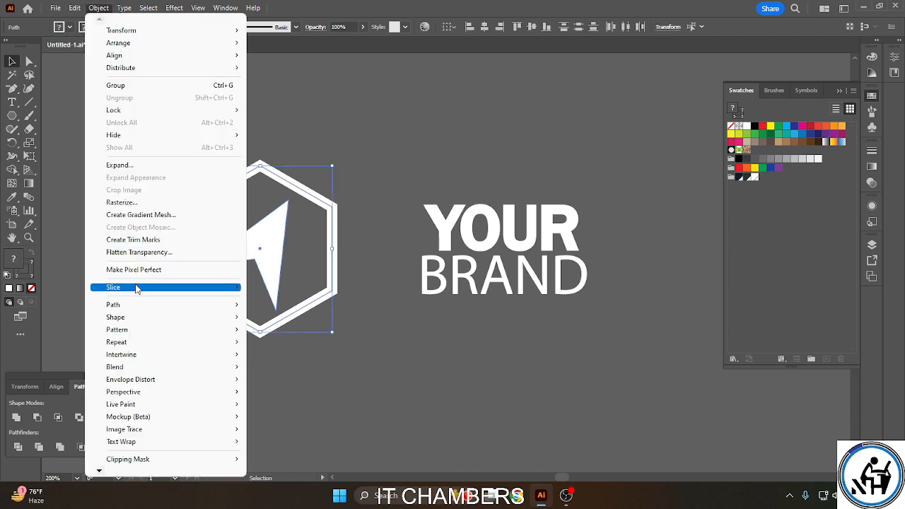
click(127, 166)
click(439, 311)
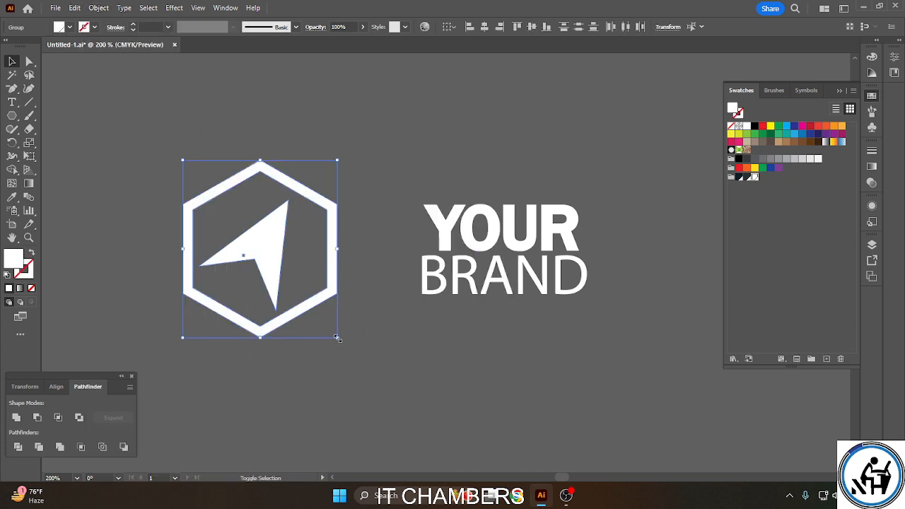
Scale down the hexagon and arrowhead, place them directly beside the YOUR BRAND text, and group the icon.
drag(336, 337, 304, 302)
drag(304, 246, 405, 262)
drag(271, 157, 404, 324)
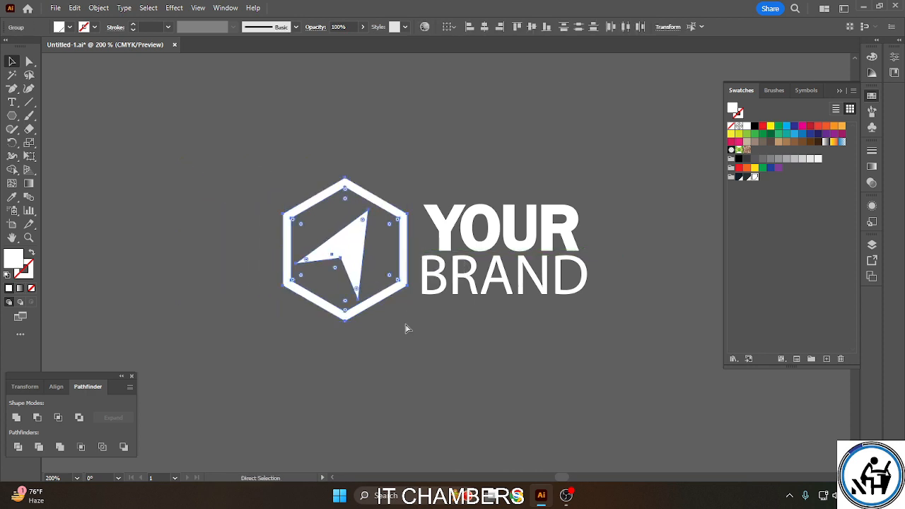
key(ctrl+g)
Distribute the hexagon icon and the YOUR BRAND text vertically and group them into one logo.
click(281, 126)
key(ctrl+a)
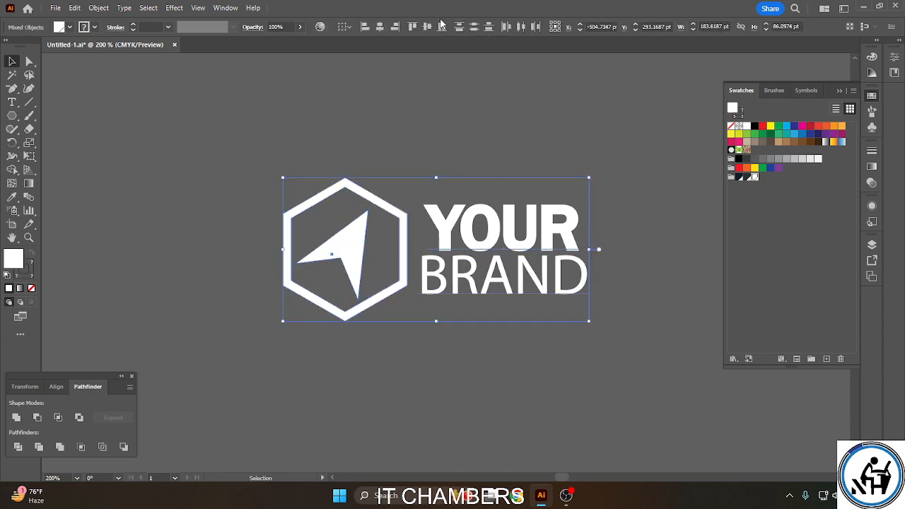
click(464, 28)
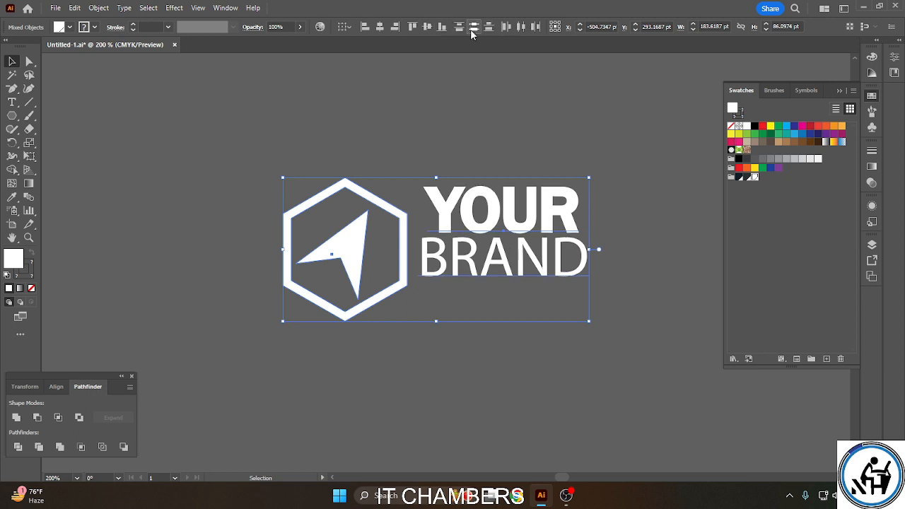
click(503, 86)
drag(611, 164, 423, 128)
drag(69, 133, 518, 313)
key(ctrl+g)
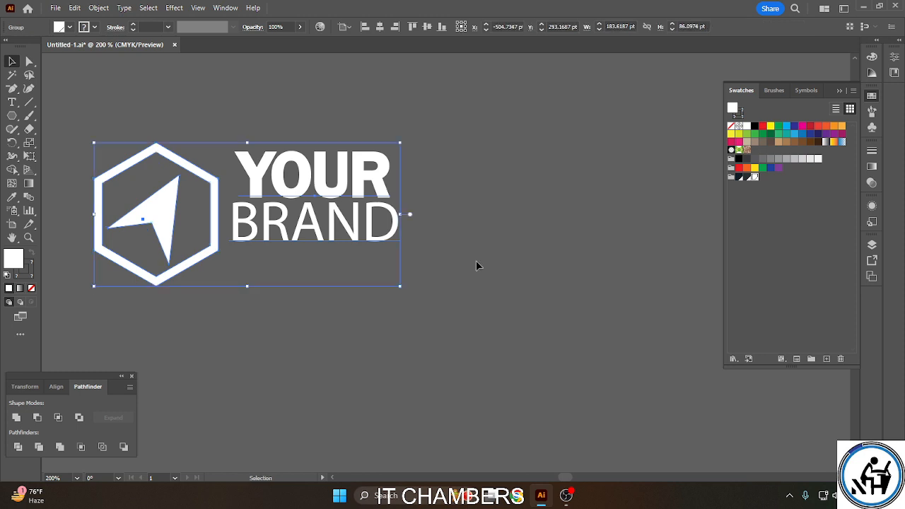
Move the grouped logo to the empty area beside the artboard, beneath the white palette square.
drag(362, 236, 505, 268)
key(ctrl+0)
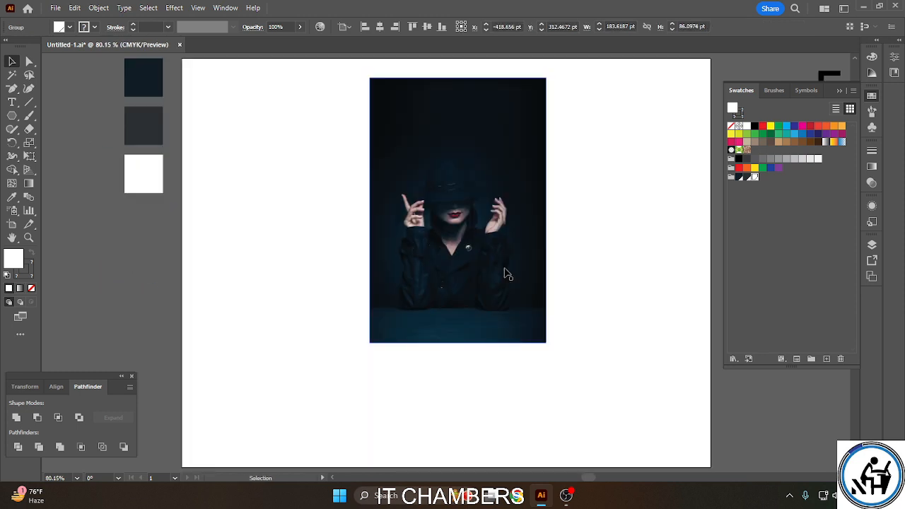
drag(336, 265, 557, 286)
drag(130, 291, 347, 262)
drag(531, 325, 344, 320)
click(343, 317)
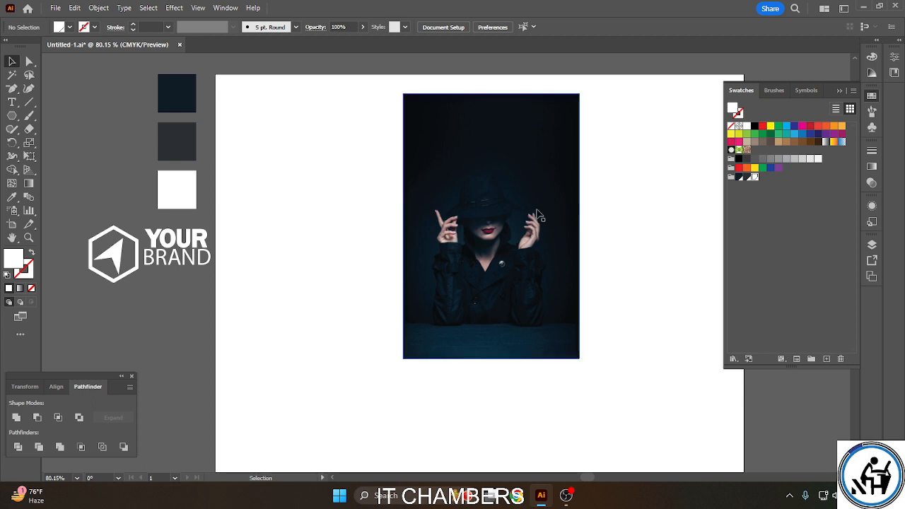
Shift the palette squares and logo farther from the artboard, and move the model photo off the artboard below the logo.
drag(539, 215, 573, 214)
drag(205, 263, 91, 272)
click(155, 253)
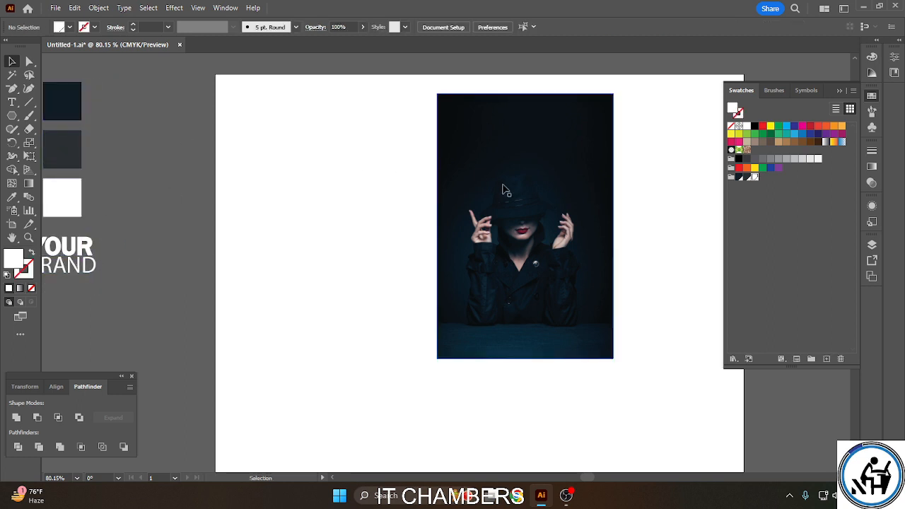
drag(501, 186, 201, 250)
drag(415, 314, 643, 193)
drag(501, 185, 330, 343)
drag(586, 259, 428, 301)
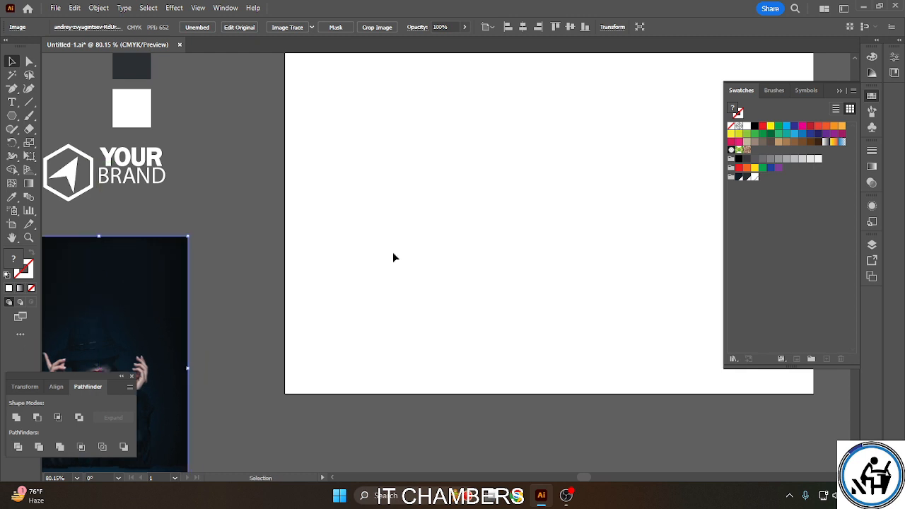
Draw a 792 × 612 pt rectangle covering the whole artboard.
drag(598, 257, 462, 262)
drag(12, 118, 54, 119)
drag(148, 59, 677, 468)
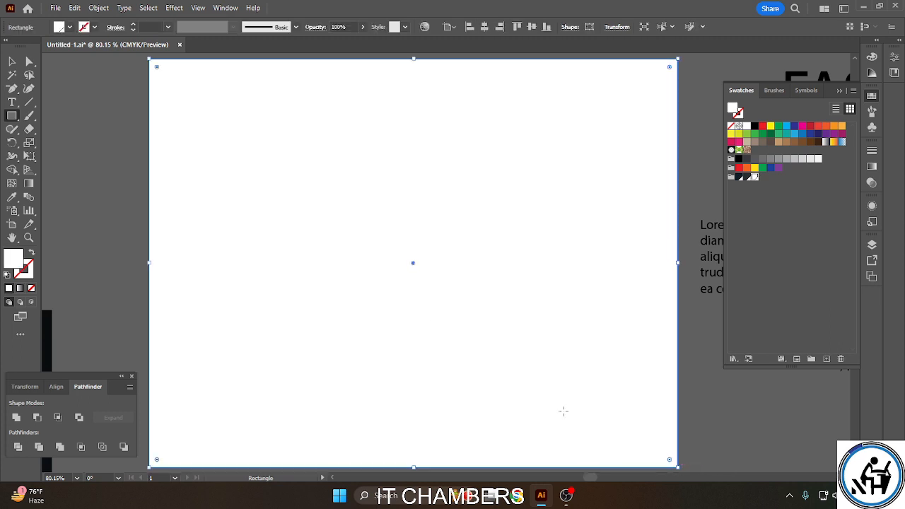
click(12, 61)
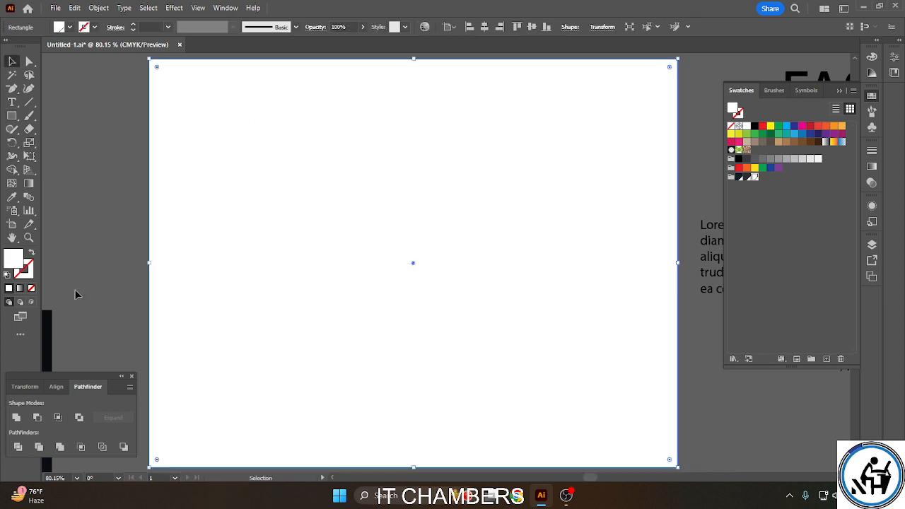
Fill the artboard rectangle with the dark navy colour sampled from the topmost palette square.
drag(125, 163, 219, 205)
click(12, 198)
click(86, 127)
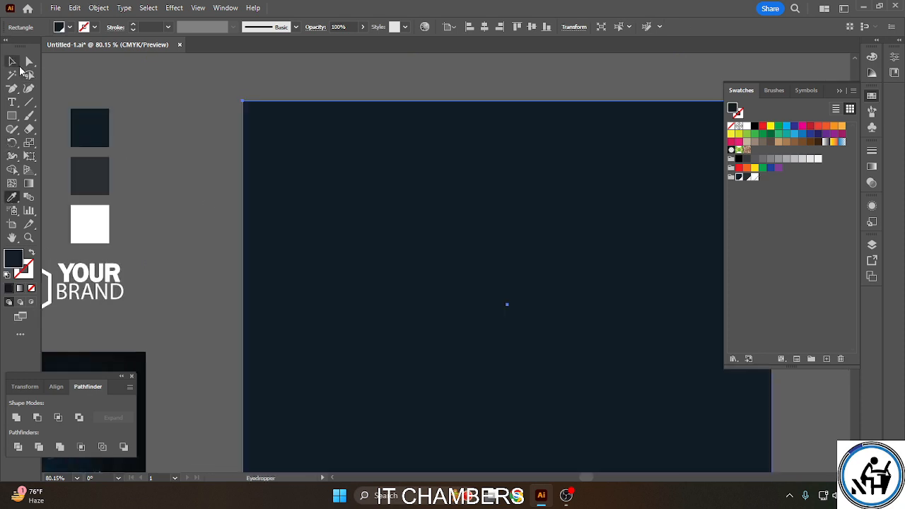
click(12, 62)
Start Split Into Grid on the navy rectangle and set the number of rows to 15.
click(99, 8)
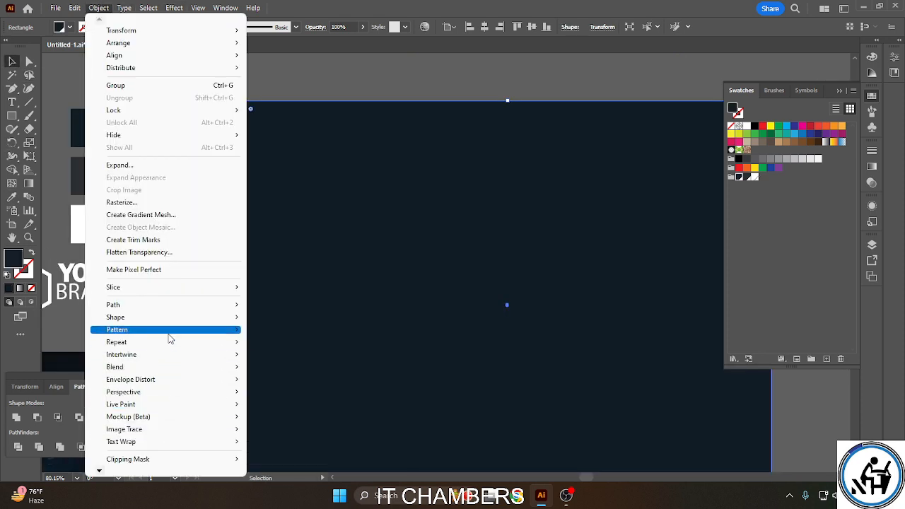
mouse_move(169, 304)
click(283, 447)
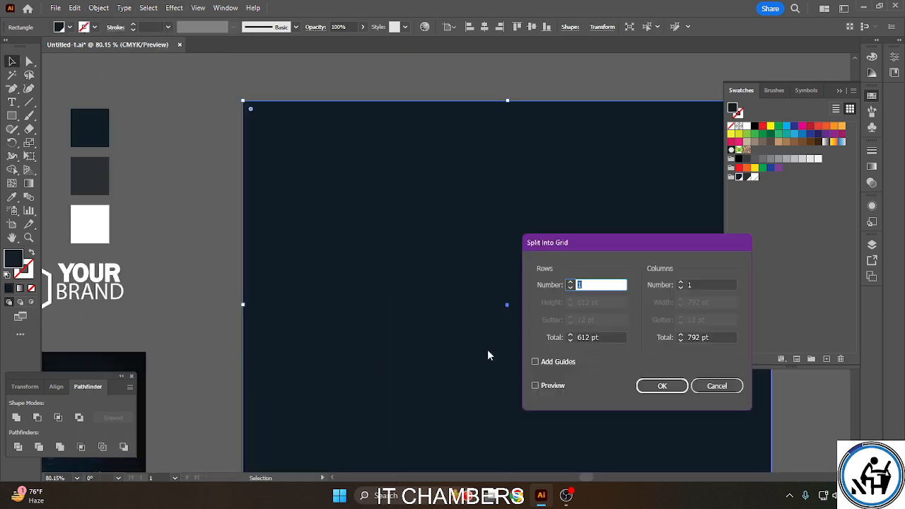
click(570, 282)
double_click(570, 282)
triple_click(570, 282)
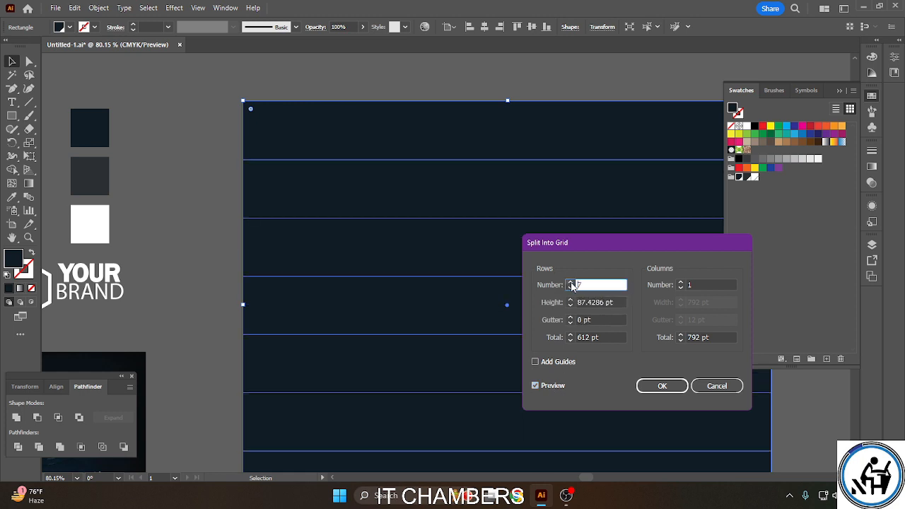
double_click(570, 282)
triple_click(570, 282)
click(571, 282)
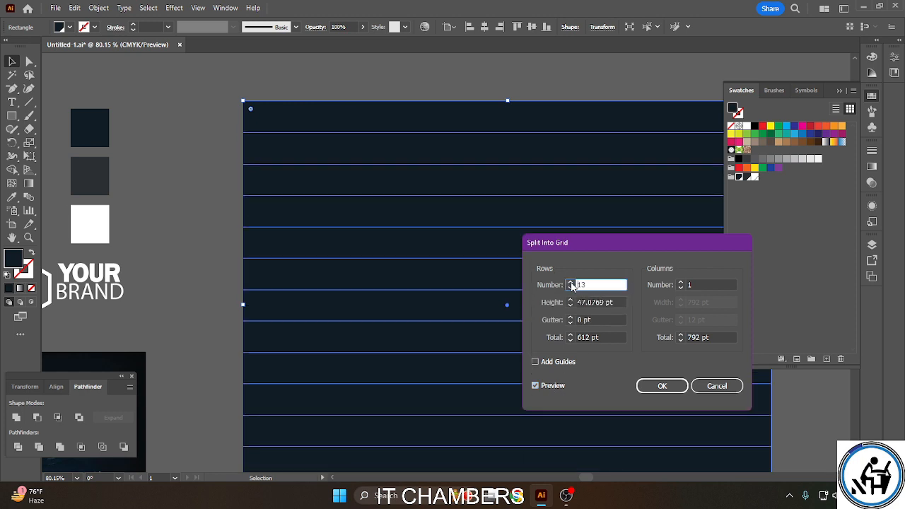
click(571, 282)
click(571, 282)
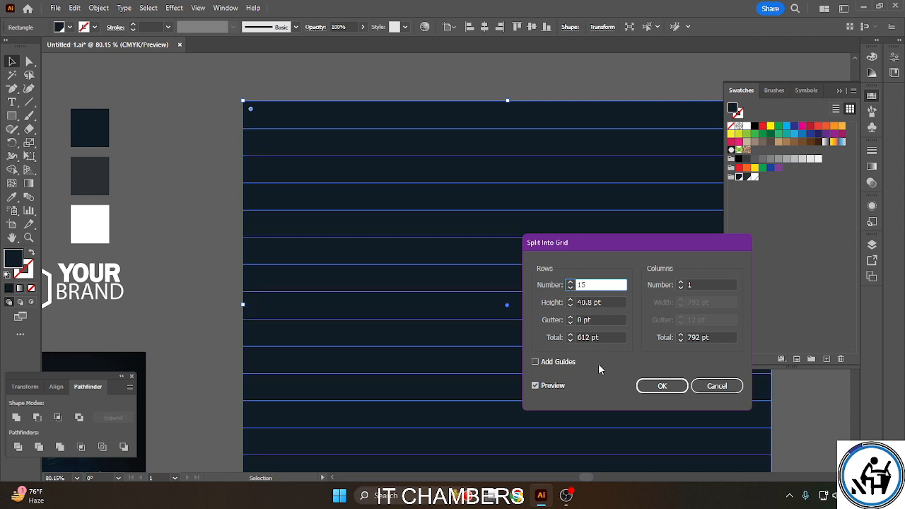
Set the number of grid columns to 9 and apply the split to the rectangle.
click(681, 282)
click(681, 282)
click(681, 282)
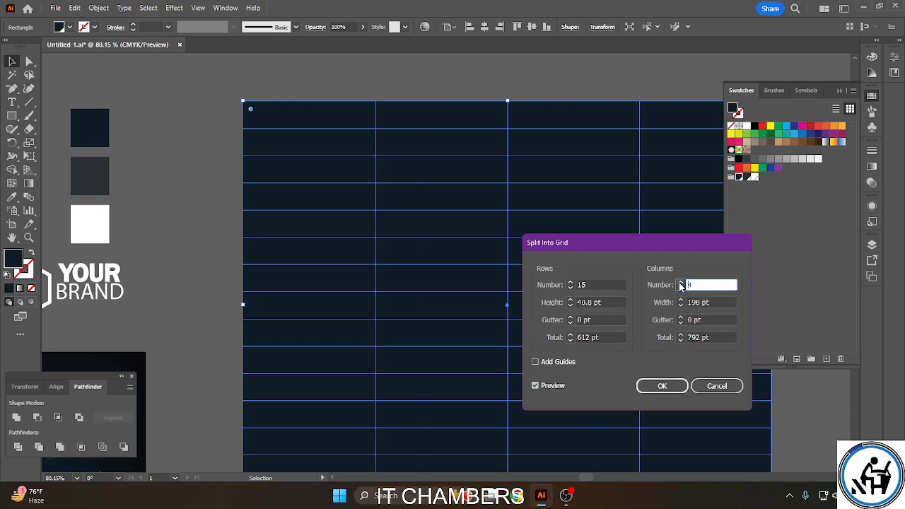
click(681, 282)
click(681, 282)
click(681, 283)
click(681, 282)
click(680, 282)
click(665, 387)
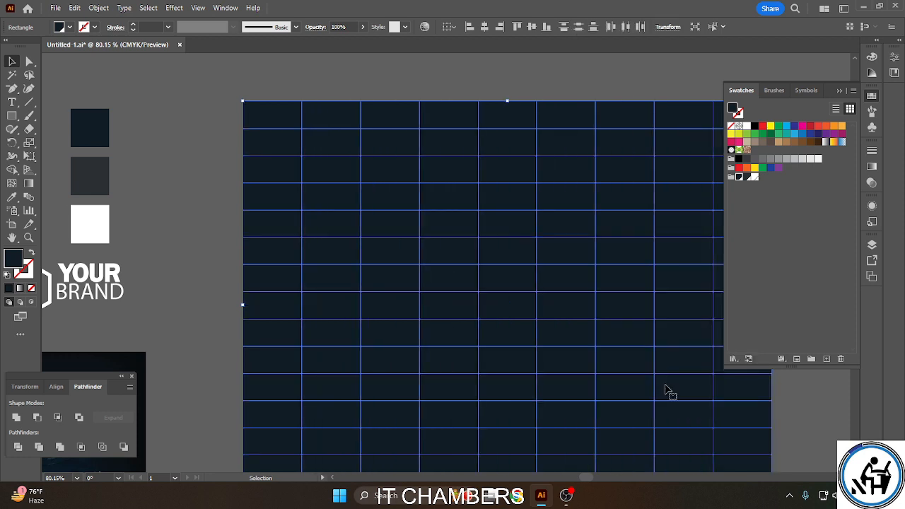
Group all the cells in the top row of the grid.
drag(385, 242, 260, 201)
click(99, 93)
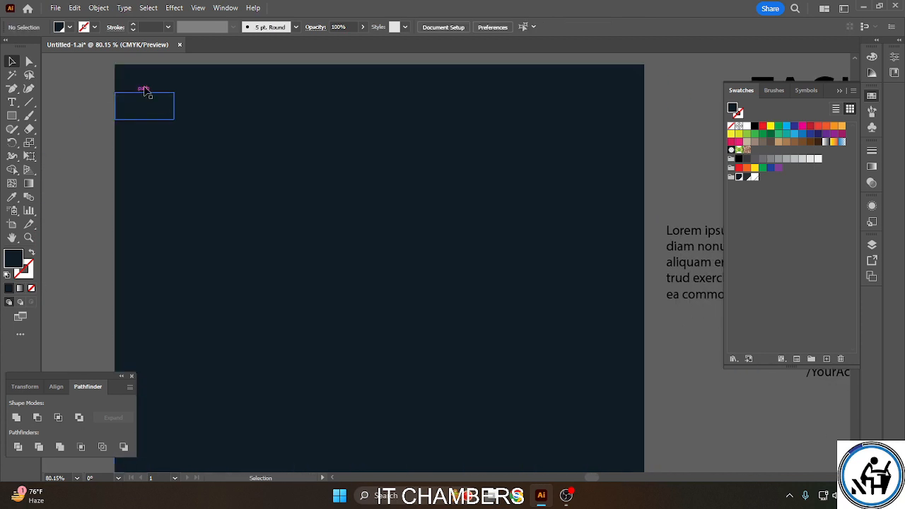
drag(610, 73, 660, 79)
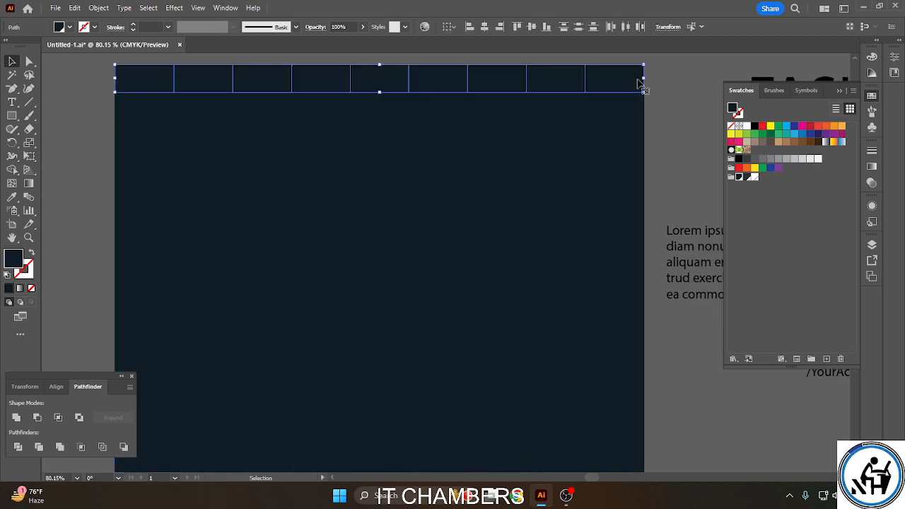
key(a)
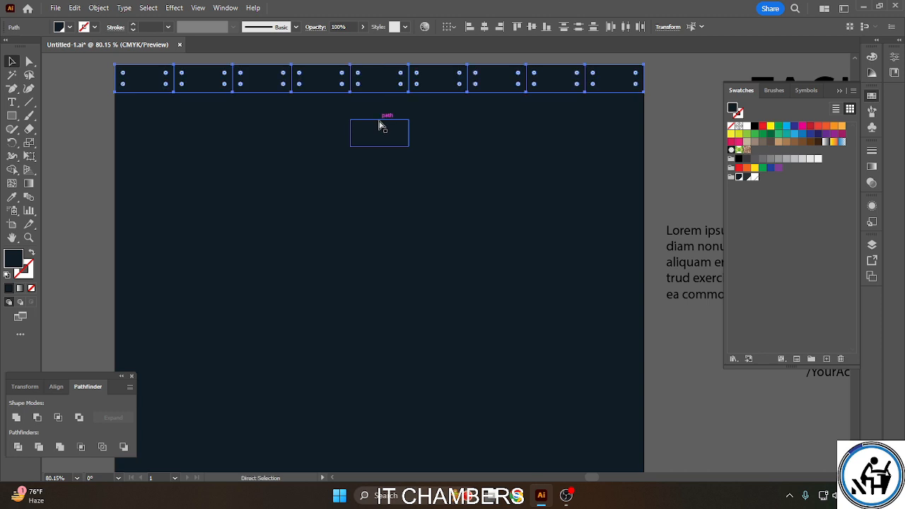
key(v)
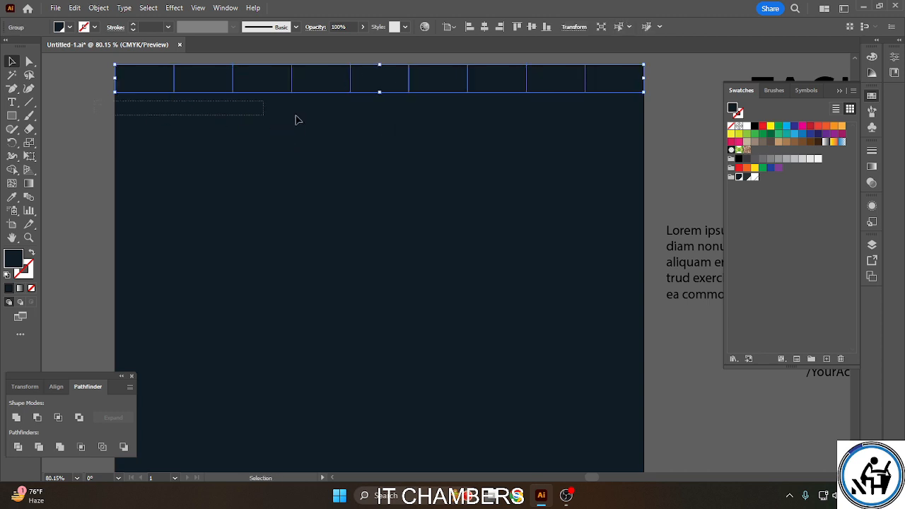
Move the second row of grid cells to the left past the artboard edge and switch the document to Outline view.
click(641, 106)
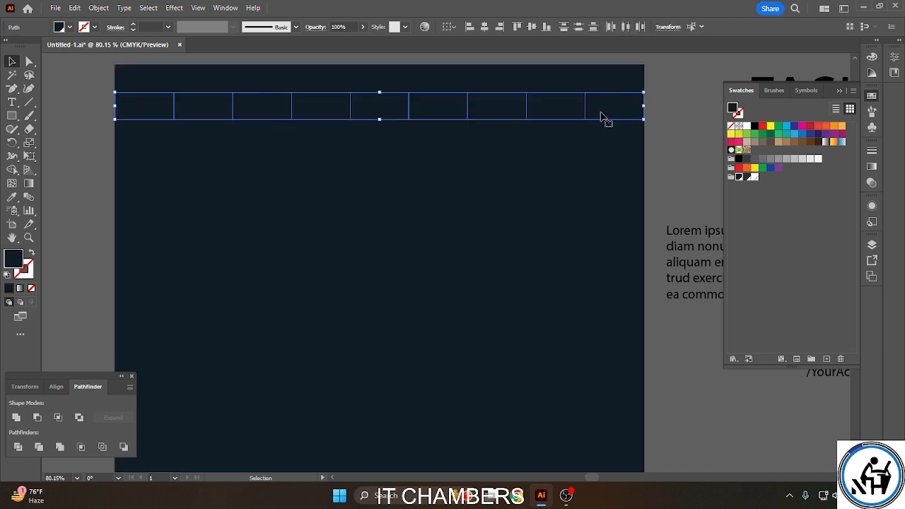
drag(602, 113, 199, 111)
click(176, 8)
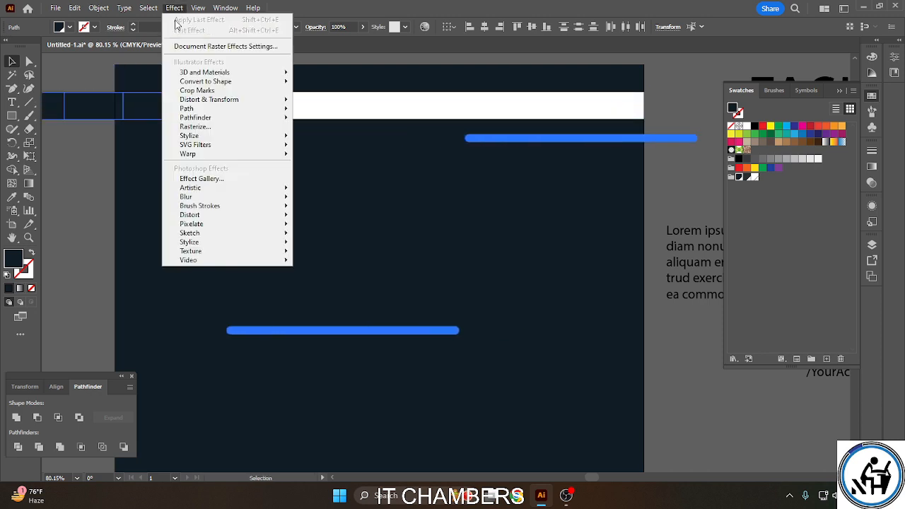
mouse_move(198, 7)
click(245, 31)
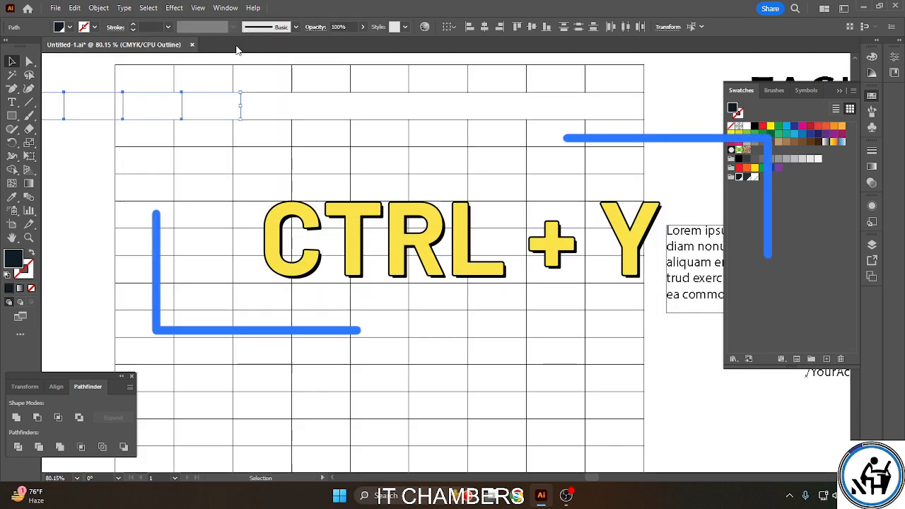
Move the detached second row of grid cells up above the artboard, clear of the social icons and logo.
drag(238, 131, 588, 181)
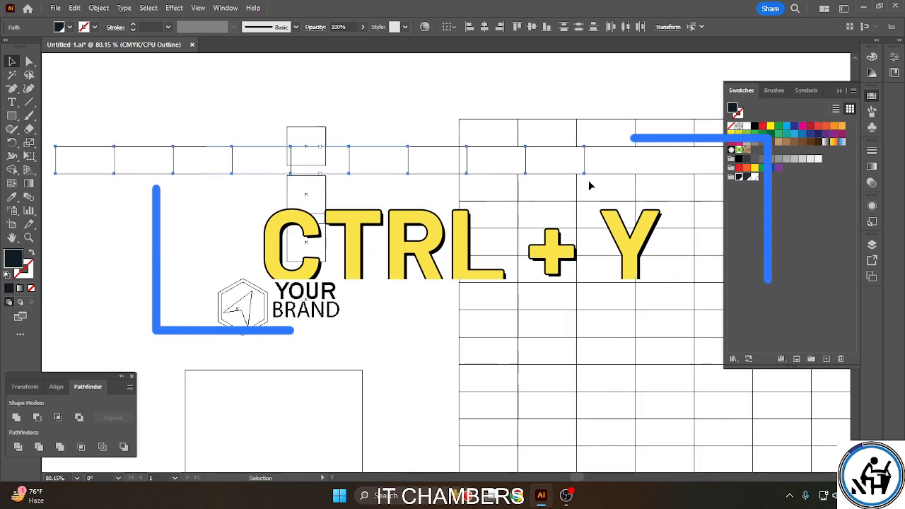
drag(375, 145, 377, 98)
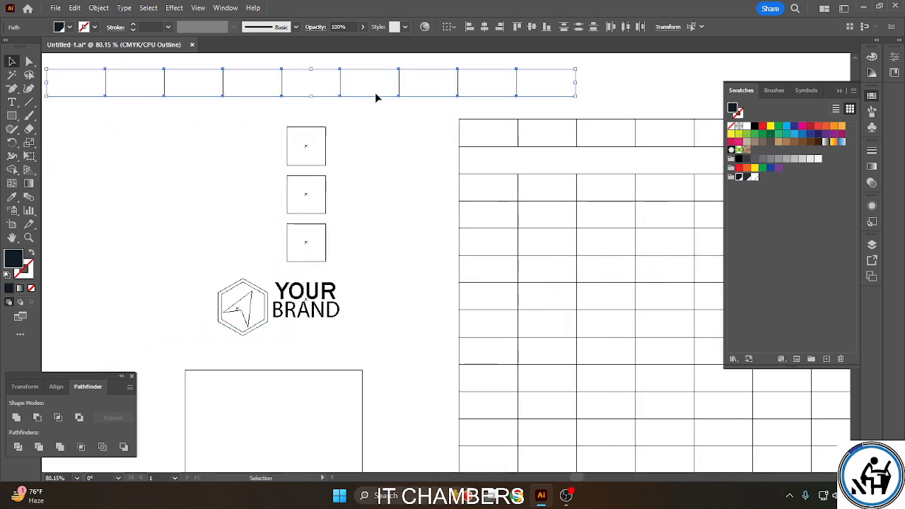
drag(261, 127, 217, 243)
drag(380, 230, 194, 260)
drag(417, 226, 279, 230)
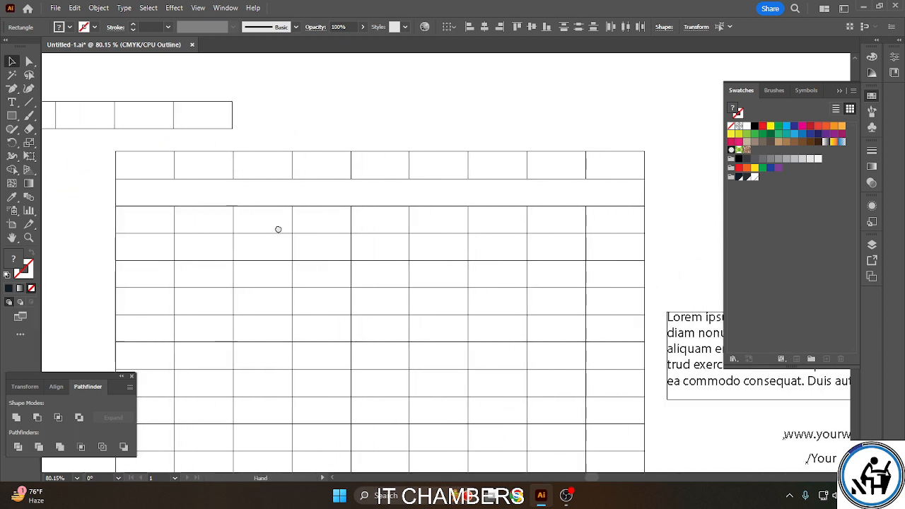
Move the third row of grid cells above the grid, joining it end to end with the detached second row.
drag(98, 219, 644, 209)
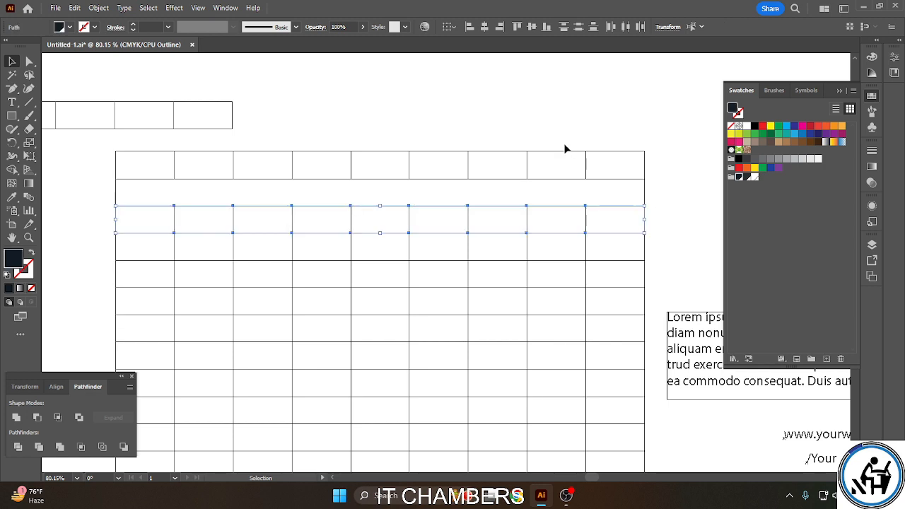
drag(334, 207, 448, 99)
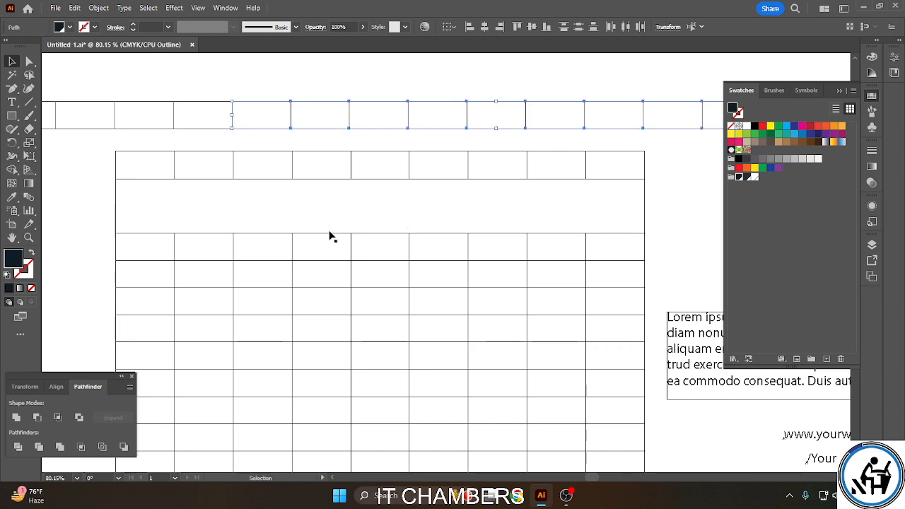
click(231, 214)
drag(203, 207, 529, 272)
drag(369, 265, 449, 264)
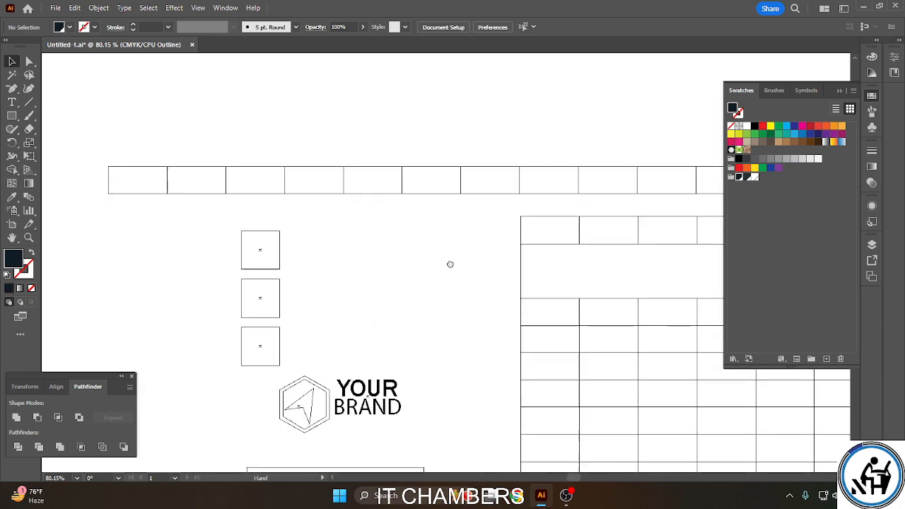
Move the joined long row of cells into the empty second row and place a sideways-offset copy of it in the third row.
scroll(401, 252, down, 3)
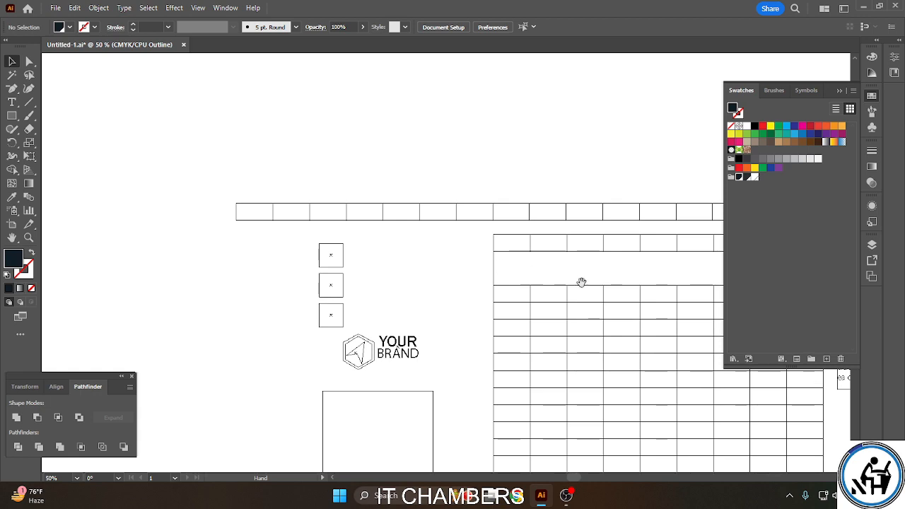
drag(581, 282, 406, 214)
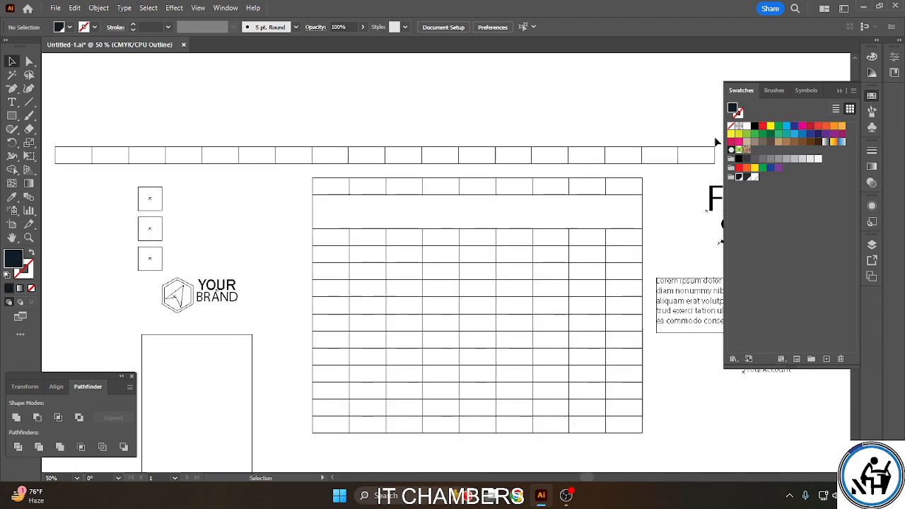
drag(716, 143, 116, 158)
drag(421, 157, 327, 148)
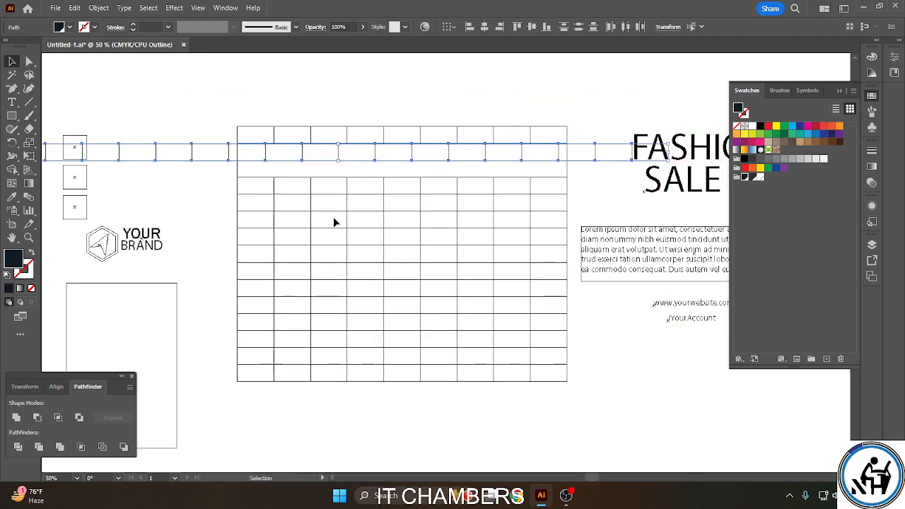
key(ctrl+plus)
key(ctrl+plus)
key(ctrl+plus)
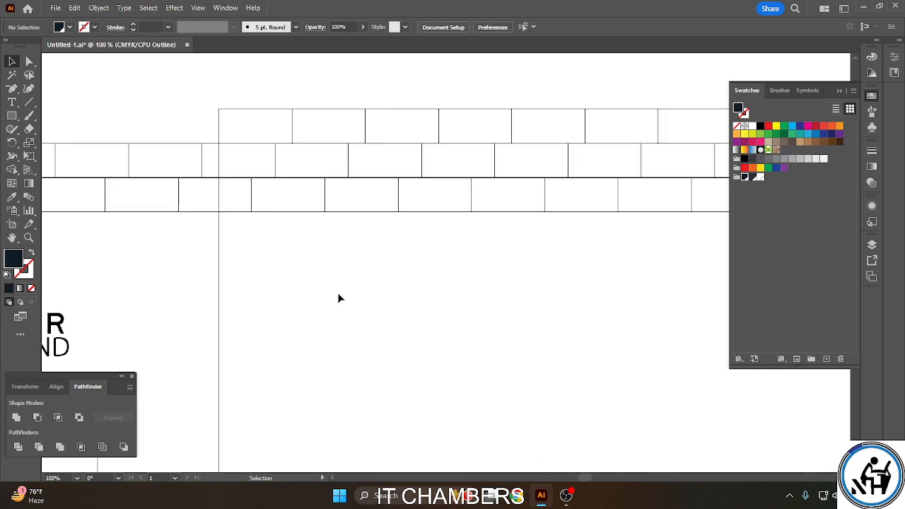
Align the three staggered rows vertically so their edges meet exactly without gaps.
key(ctrl+plus)
key(ctrl+plus)
key(ctrl+plus)
key(ctrl+plus)
key(ctrl+plus)
drag(309, 145, 412, 273)
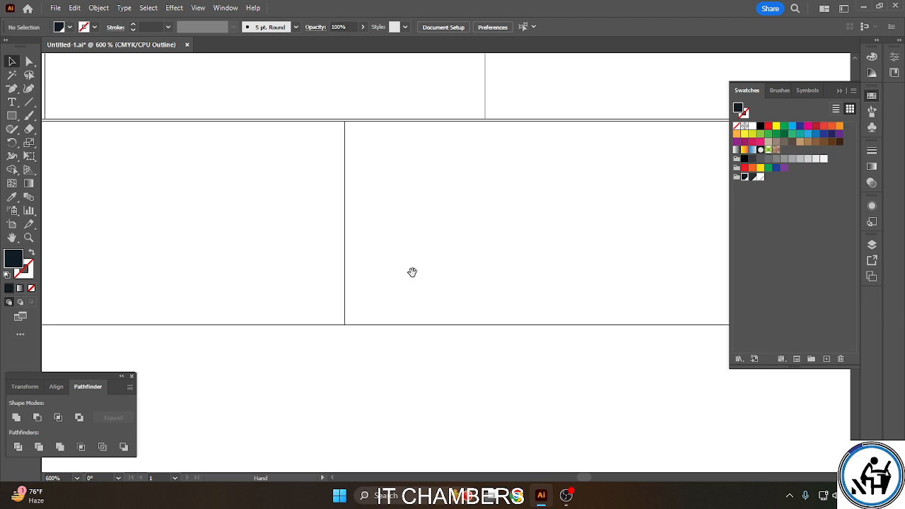
drag(301, 206, 534, 248)
click(539, 316)
click(419, 300)
drag(274, 205, 417, 236)
drag(299, 315, 446, 432)
mouse_move(357, 215)
mouse_down()
mouse_move(362, 245)
mouse_move(361, 211)
mouse_up()
click(395, 227)
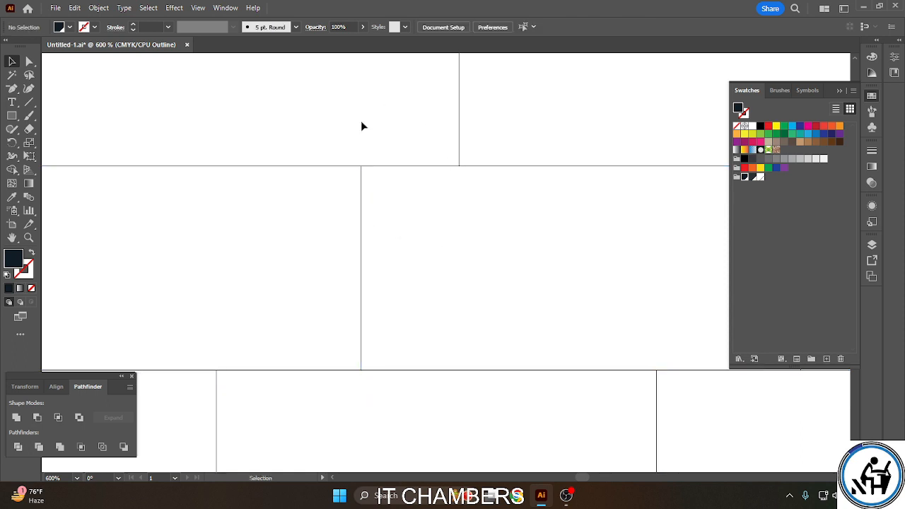
Copy the three staggered rows directly beneath themselves and repeat the duplication until the brick pattern reaches the artboard's lower edge.
drag(443, 237, 262, 285)
key(ctrl+minus)
key(ctrl+minus)
key(ctrl+minus)
key(ctrl+minus)
drag(263, 88, 437, 366)
drag(359, 259, 366, 408)
key(ctrl+d)
key(ctrl+d)
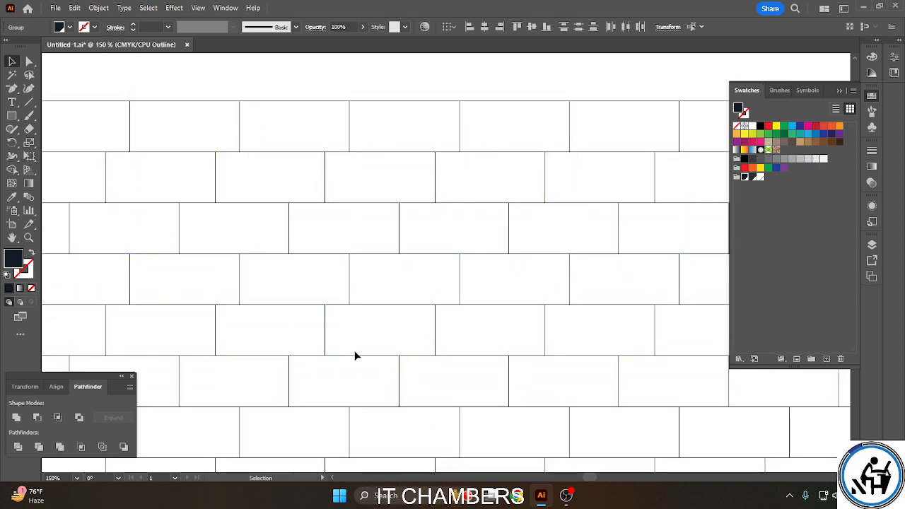
key(ctrl+minus)
key(ctrl+minus)
key(ctrl+d)
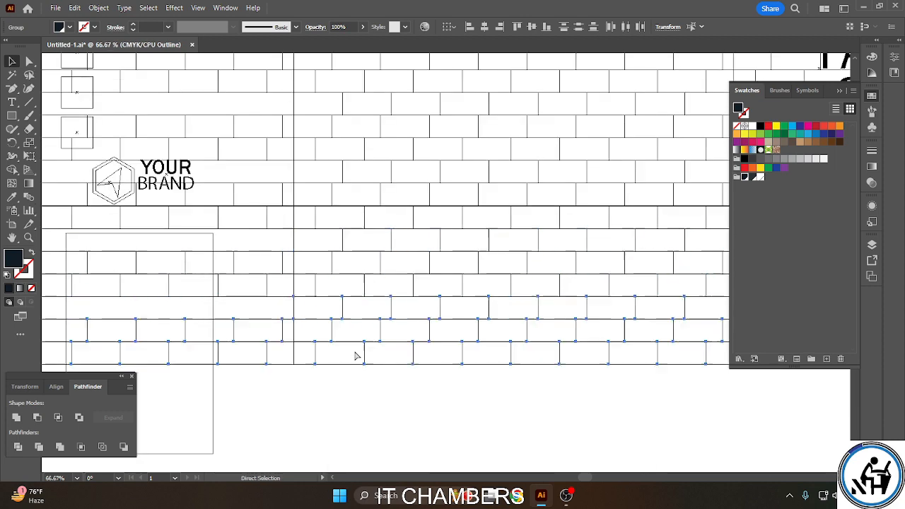
Examine the brick pattern for gaps between the rows and for full coverage of the artboard.
click(460, 406)
drag(460, 407, 390, 398)
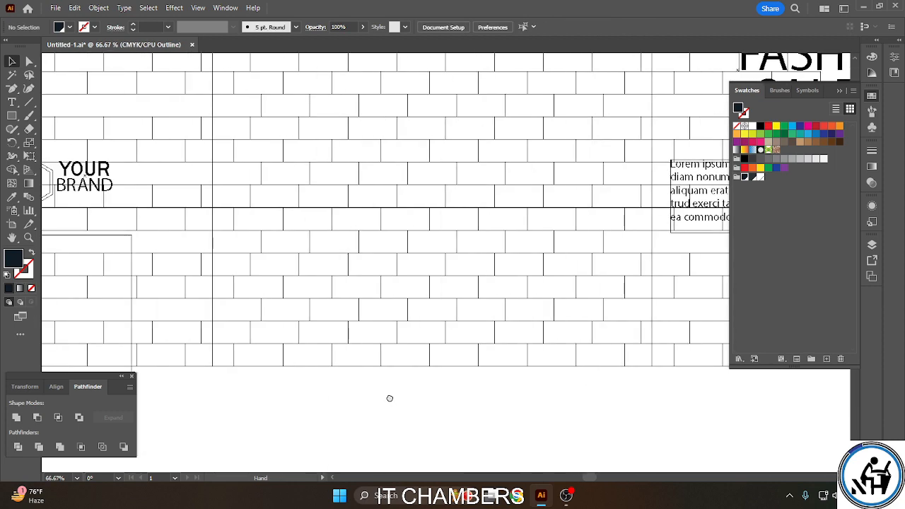
key(ctrl+equal)
key(ctrl+equal)
key(ctrl+minus)
key(ctrl+minus)
key(ctrl+equal)
key(ctrl+equal)
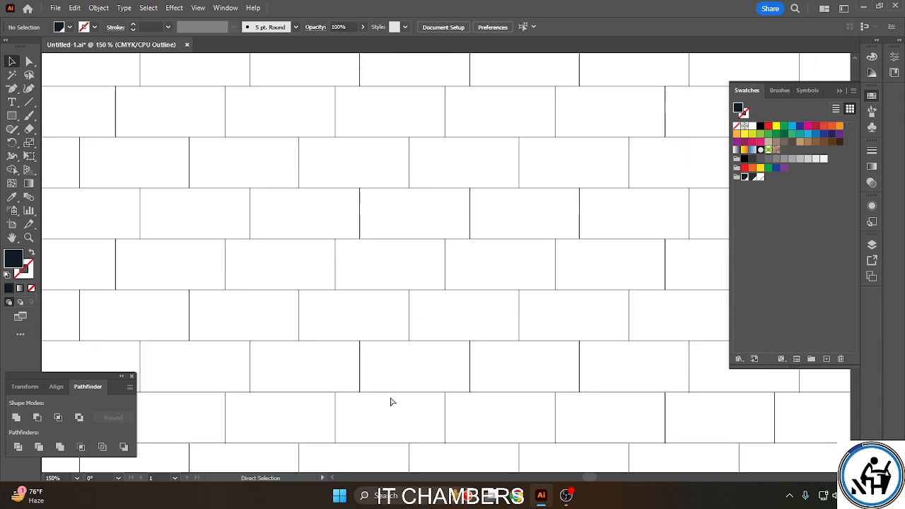
key(ctrl+minus)
key(ctrl+minus)
key(ctrl+minus)
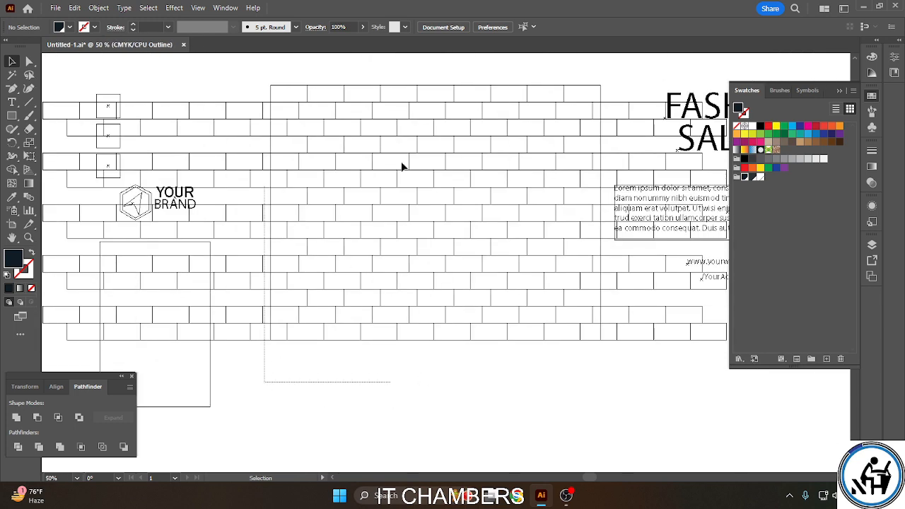
Select the whole brick pattern and switch the document from Outline view to GPU Preview.
scroll(424, 156, up, 3)
click(496, 325)
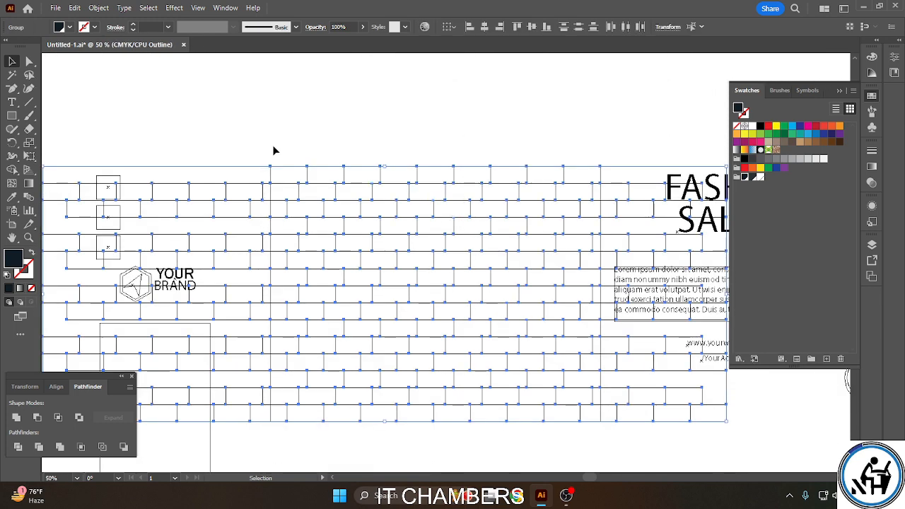
click(198, 8)
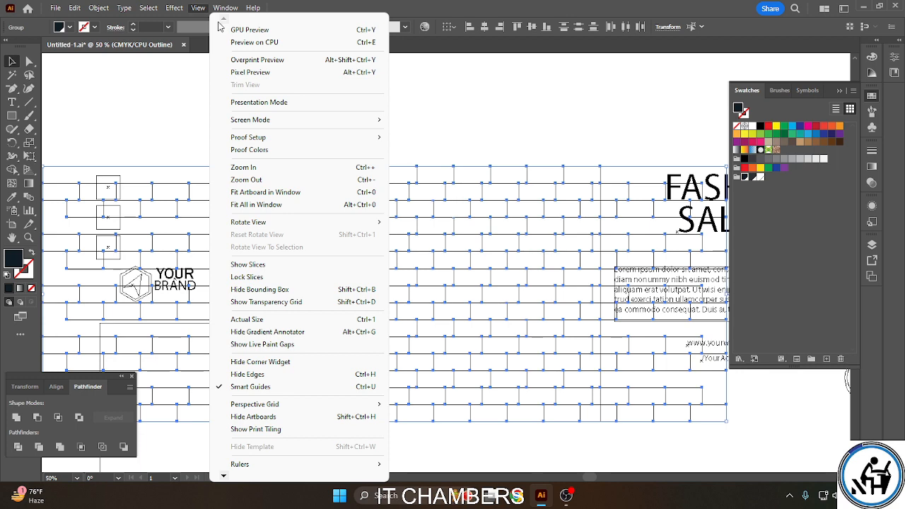
click(281, 30)
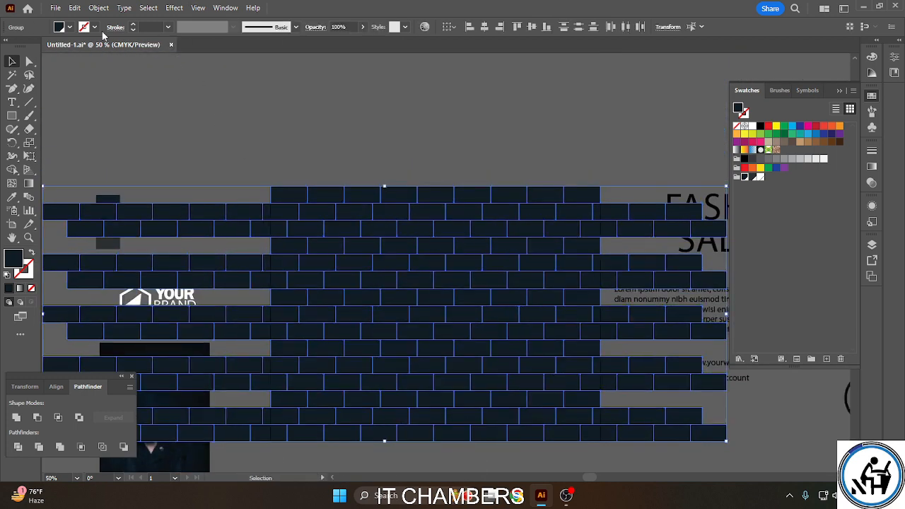
Give the bricks a 2 pt stroke in the dark grey swatch from the custom colour group.
click(94, 27)
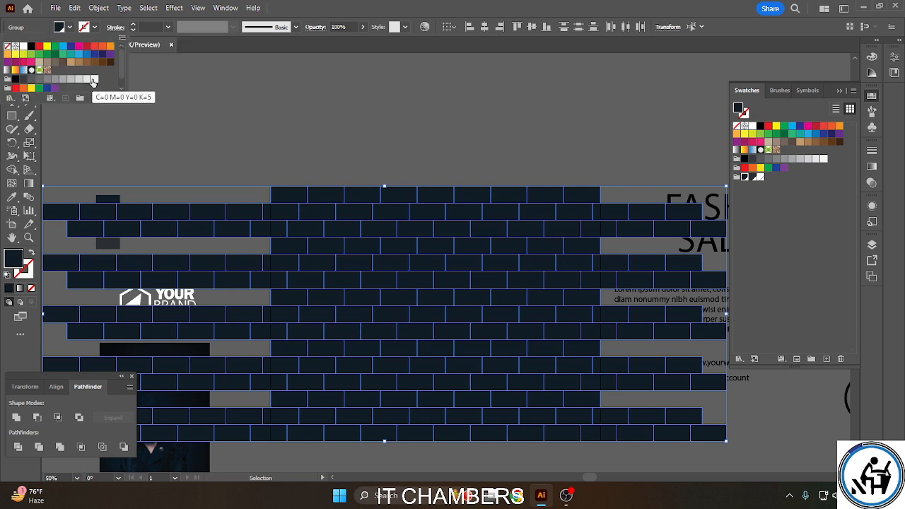
scroll(41, 84, down, 1)
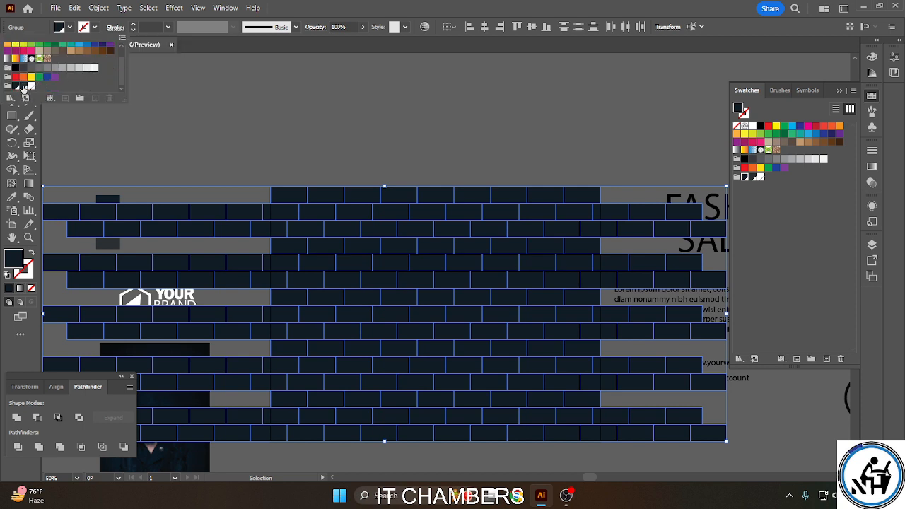
click(23, 86)
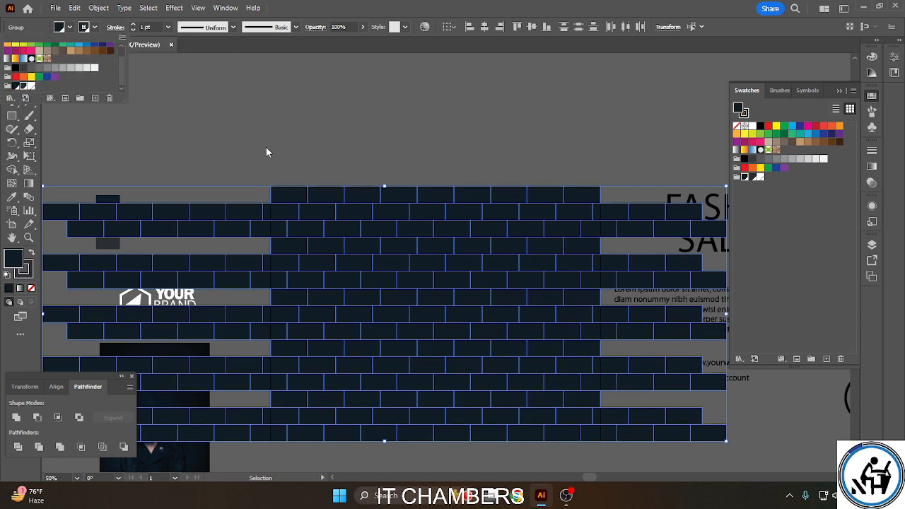
click(359, 184)
drag(419, 171, 371, 167)
scroll(371, 172, up, 3)
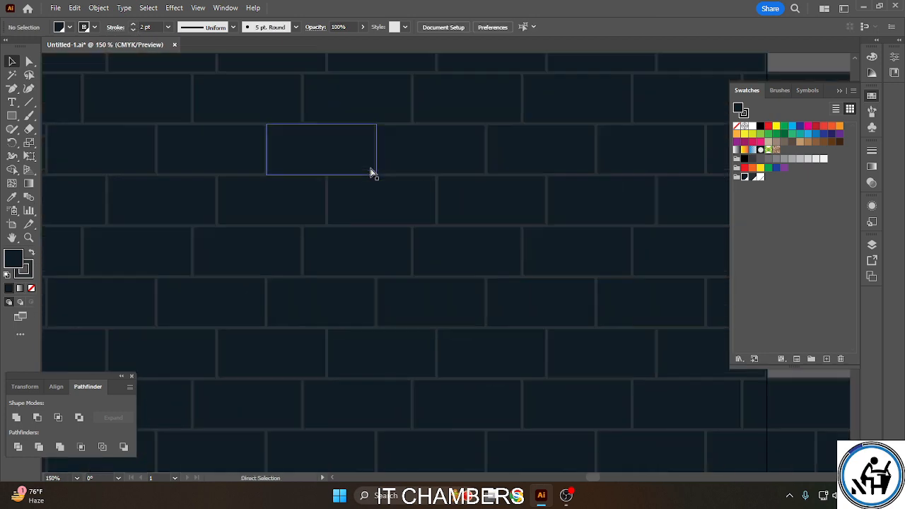
Move the model photo out from behind the brick rows onto the empty canvas below the wall.
scroll(372, 173, down, 2)
drag(462, 453, 556, 255)
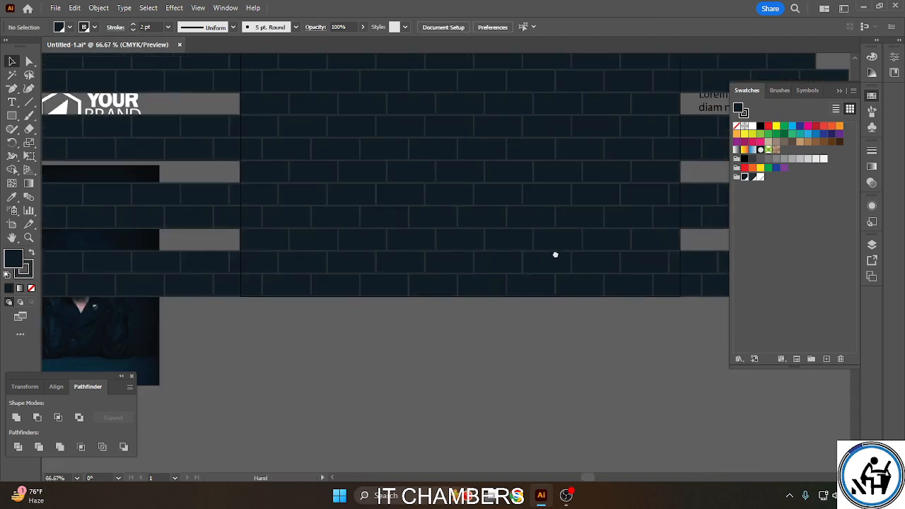
drag(105, 351, 273, 446)
right_click(435, 359)
mouse_move(545, 300)
click(590, 296)
drag(433, 387, 597, 148)
drag(467, 136, 291, 352)
drag(629, 141, 442, 441)
drag(478, 280, 394, 350)
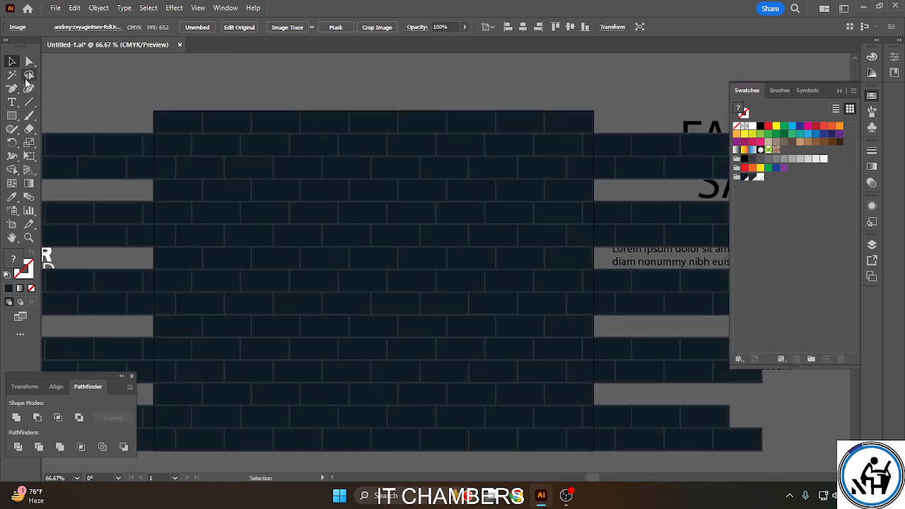
With the Group Selection tool, select an irregular, roughly round cluster of individual bricks in the middle of the wall.
drag(29, 62, 78, 72)
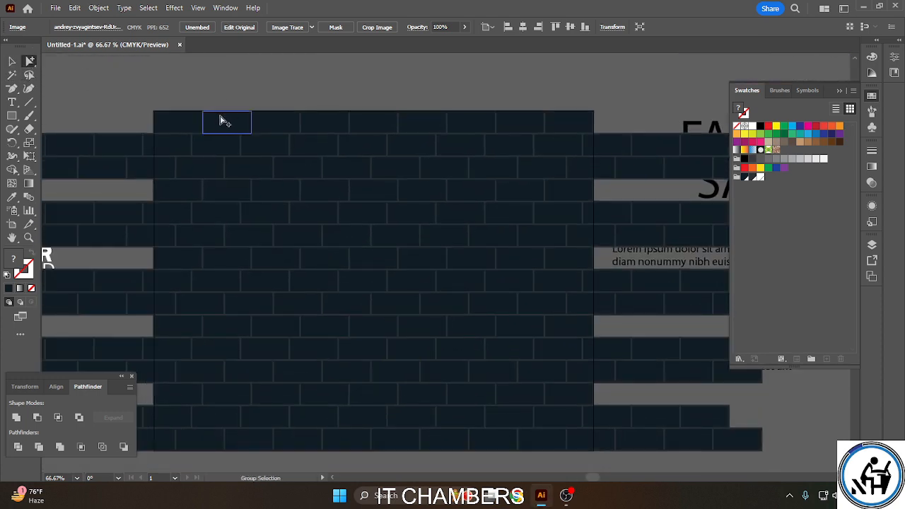
click(278, 150)
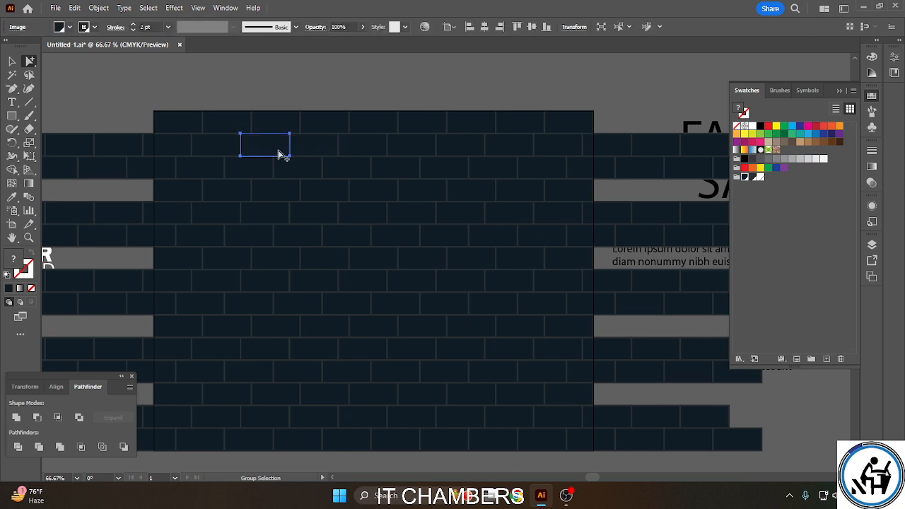
shift+click(329, 151)
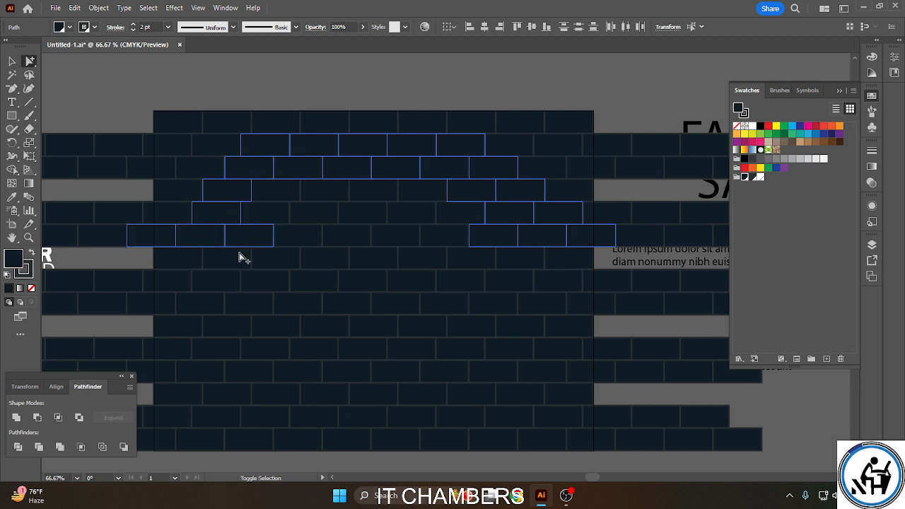
drag(239, 258, 256, 264)
mouse_move(262, 295)
mouse_down()
mouse_move(199, 314)
mouse_move(222, 336)
mouse_move(284, 332)
mouse_move(280, 355)
mouse_up()
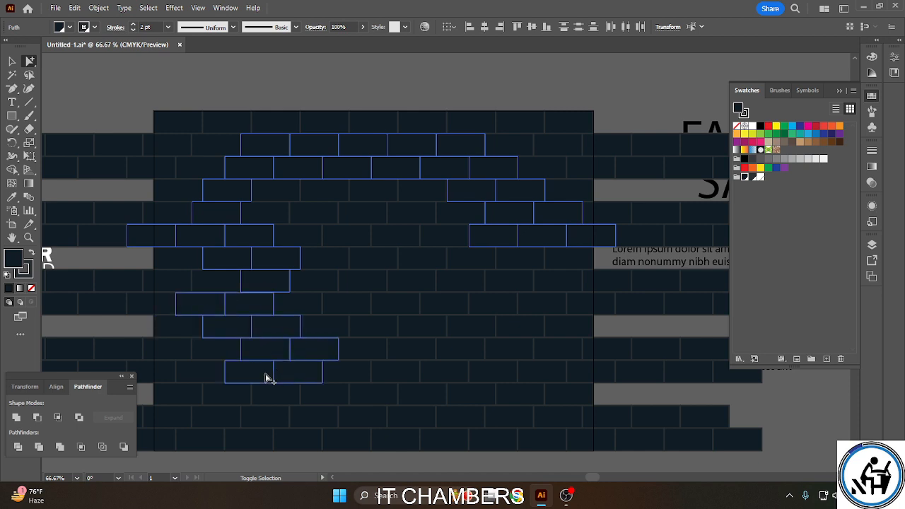
drag(335, 401, 422, 403)
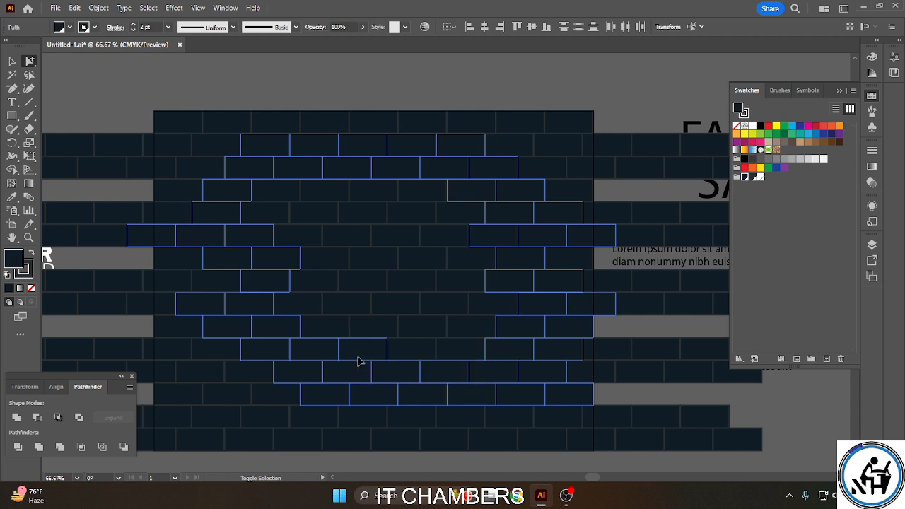
drag(493, 309, 479, 263)
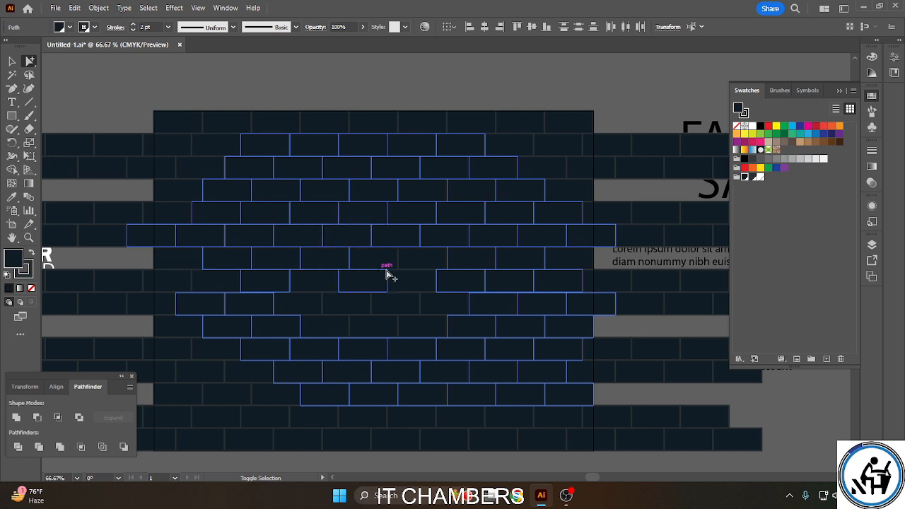
drag(412, 298, 438, 312)
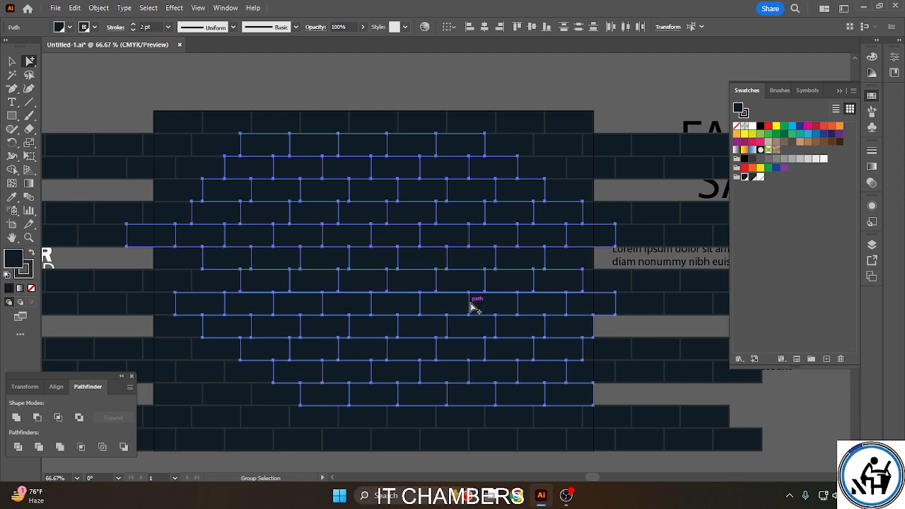
Place a copy of the selected brick cluster on the empty canvas below the wall, beside the model photo.
key(ctrl+minus)
key(ctrl+minus)
key(ctrl+minus)
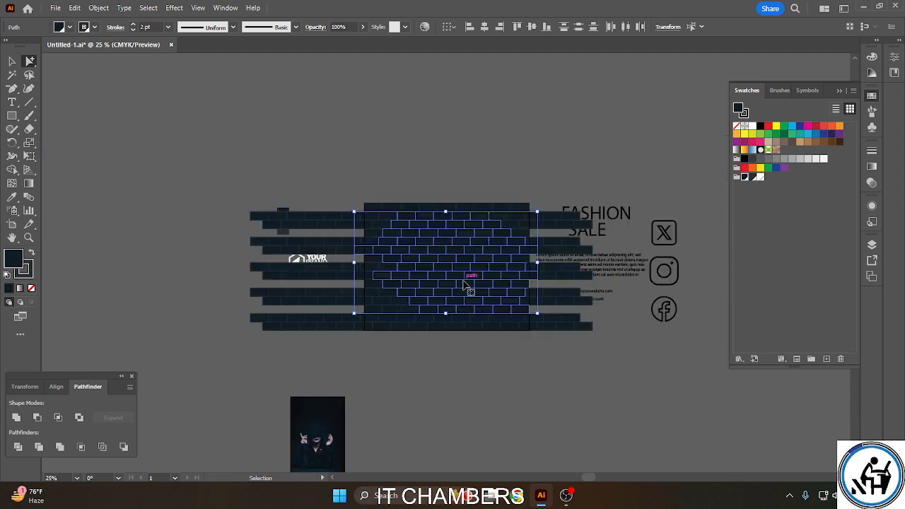
key(v)
drag(470, 261, 479, 419)
Ungroup the copied bricks below the wall and regroup the whole cluster as a single group.
click(601, 263)
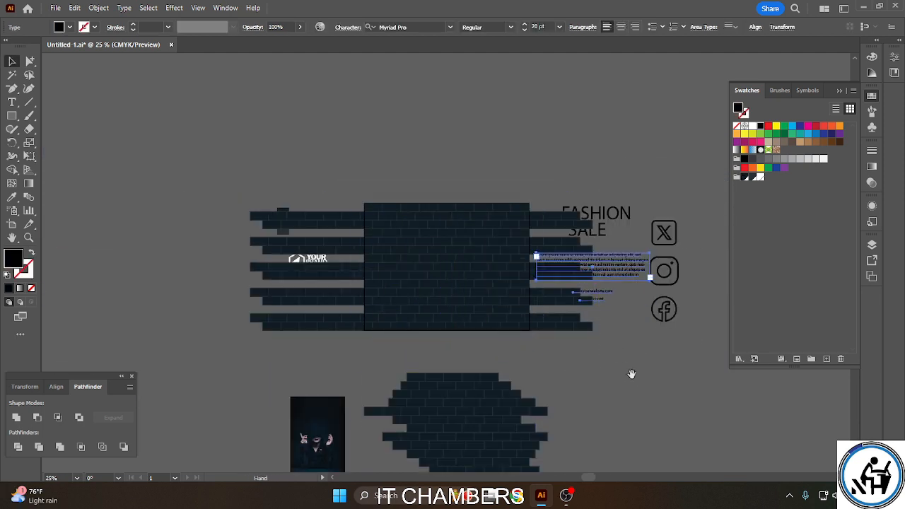
click(630, 374)
right_click(522, 416)
click(681, 416)
right_click(467, 436)
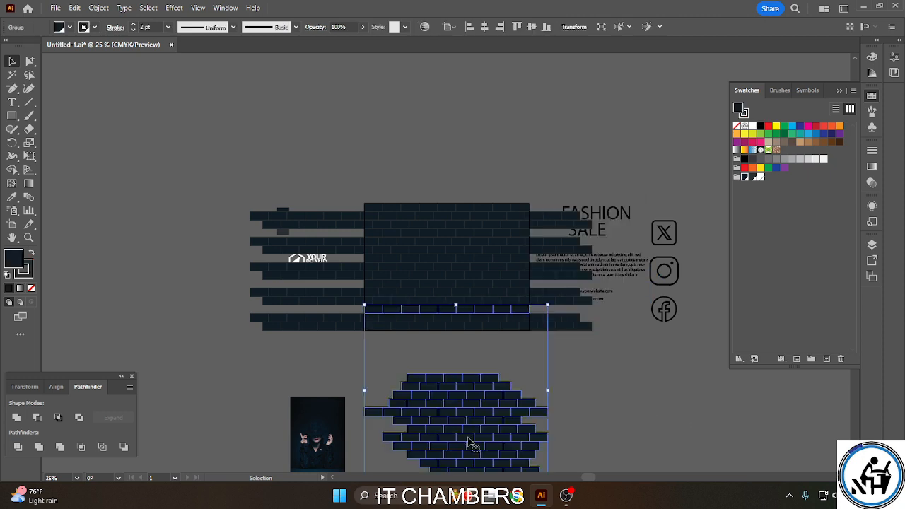
click(504, 315)
click(494, 422)
scroll(596, 363, down, 3)
scroll(596, 364, right, 2)
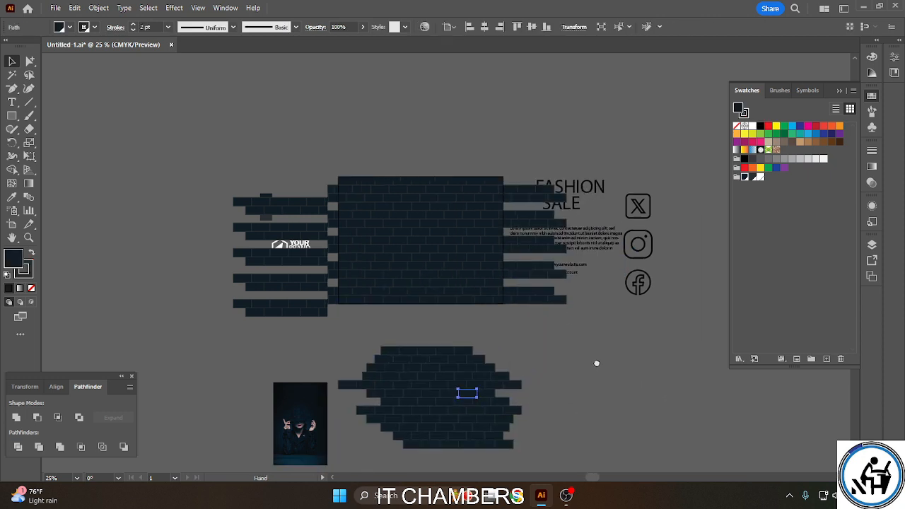
drag(472, 372, 522, 404)
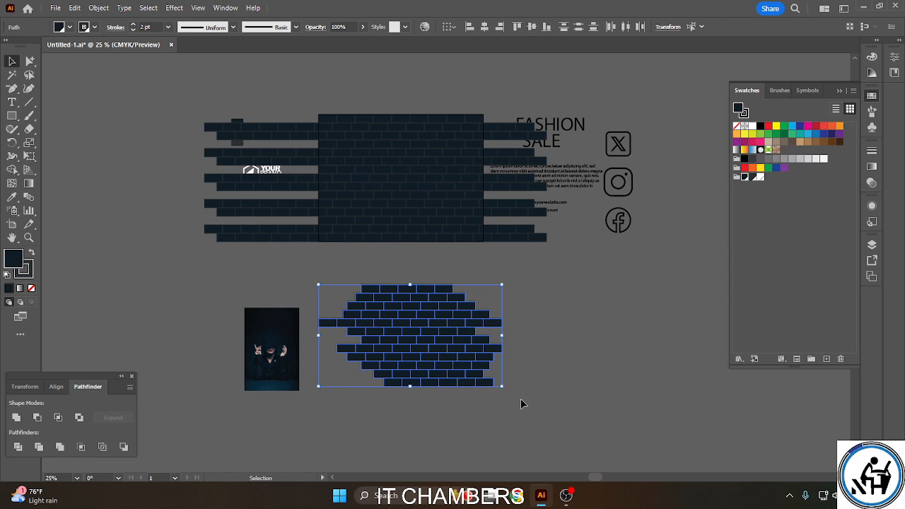
right_click(420, 317)
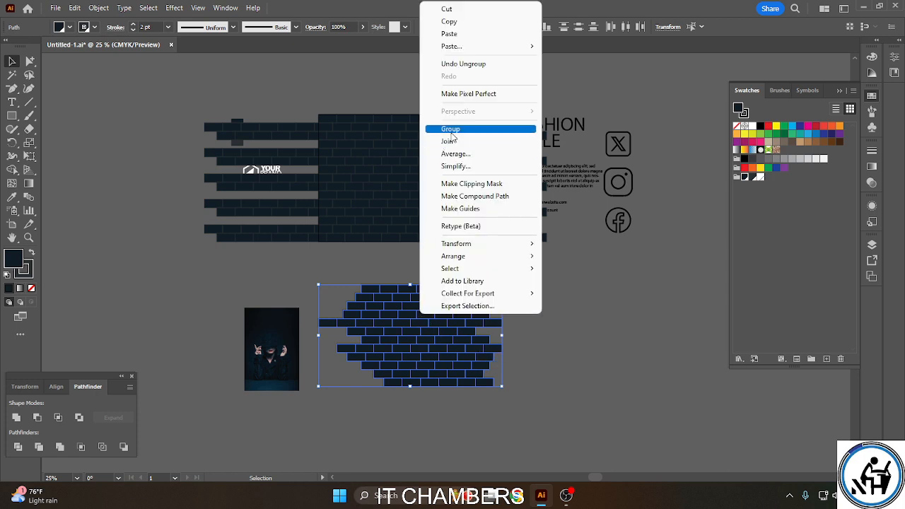
click(451, 130)
Place a copy of the brick cluster beside the original and remove the copy's fill, leaving only the brick outlines.
drag(427, 332, 643, 348)
click(69, 27)
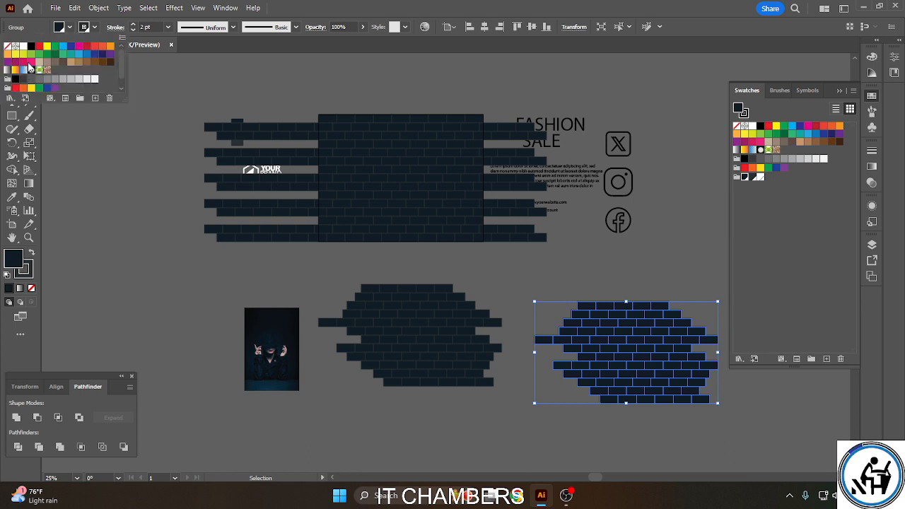
click(7, 50)
click(612, 287)
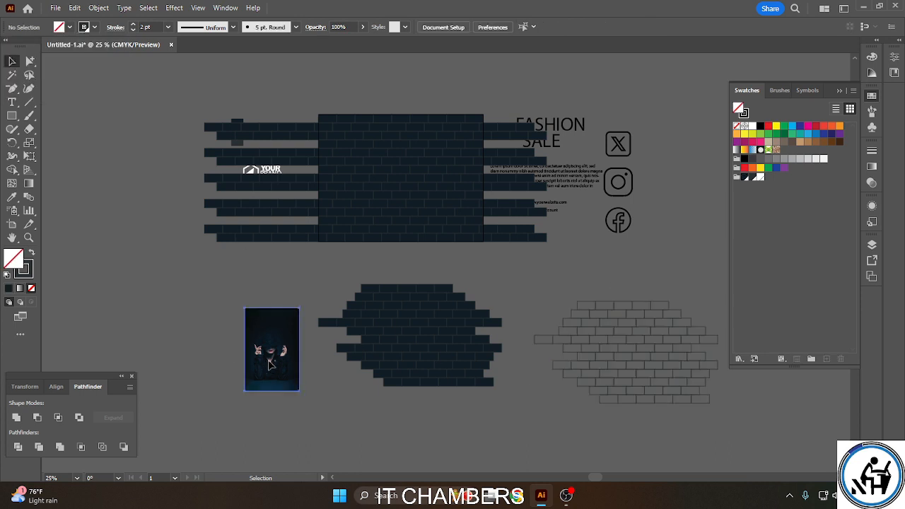
Enlarge the model photo to about 1830 by 2746 pt and move it behind the filled brick cluster.
drag(299, 390, 702, 408)
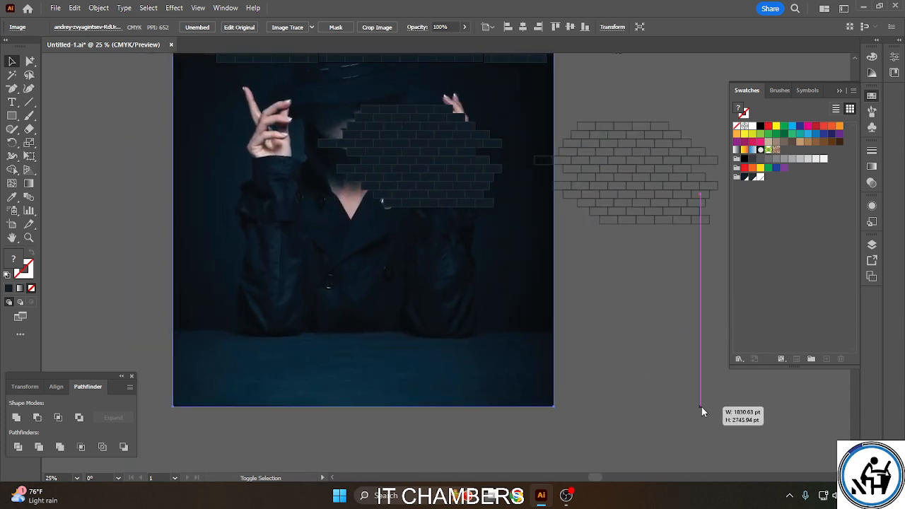
drag(312, 297, 382, 379)
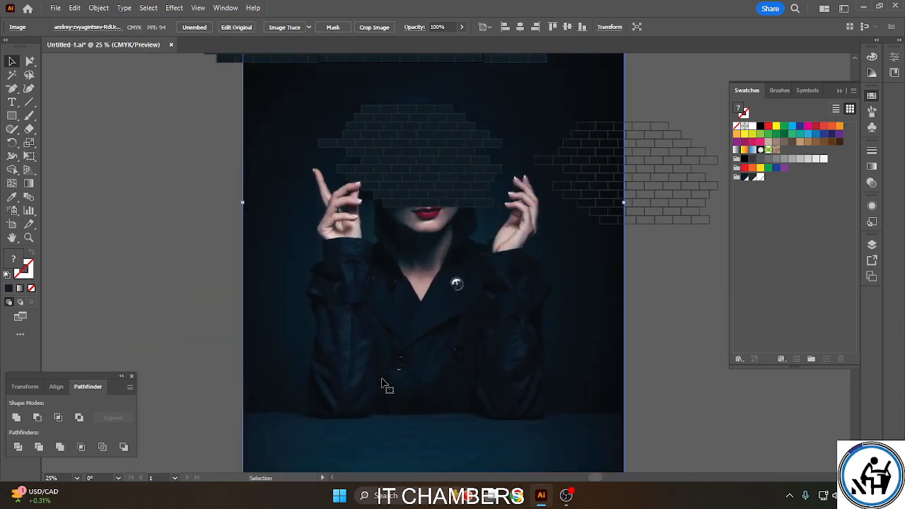
scroll(634, 372, down, 2)
Scale the model photo down to the width of the filled brick cluster and reposition it behind the bricks.
drag(625, 418, 414, 60)
key(ctrl+equal)
key(ctrl+equal)
key(ctrl+equal)
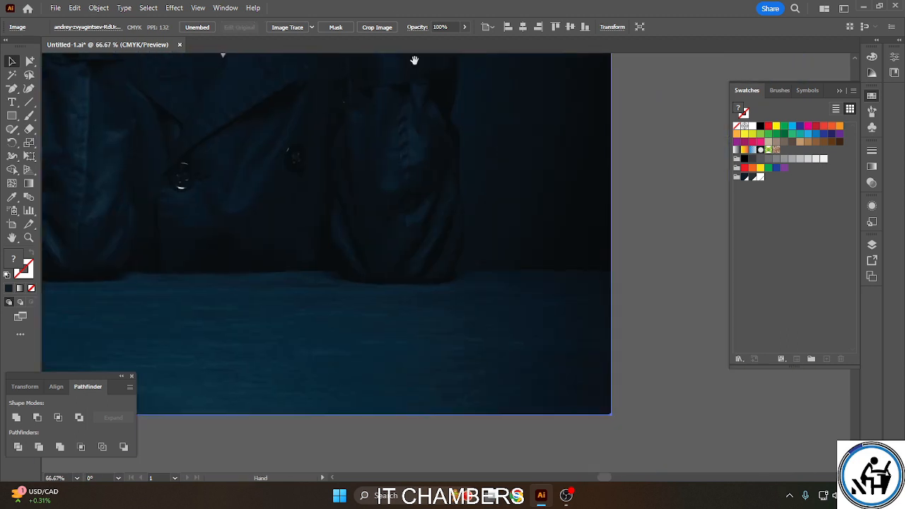
drag(611, 416, 494, 256)
drag(337, 140, 434, 364)
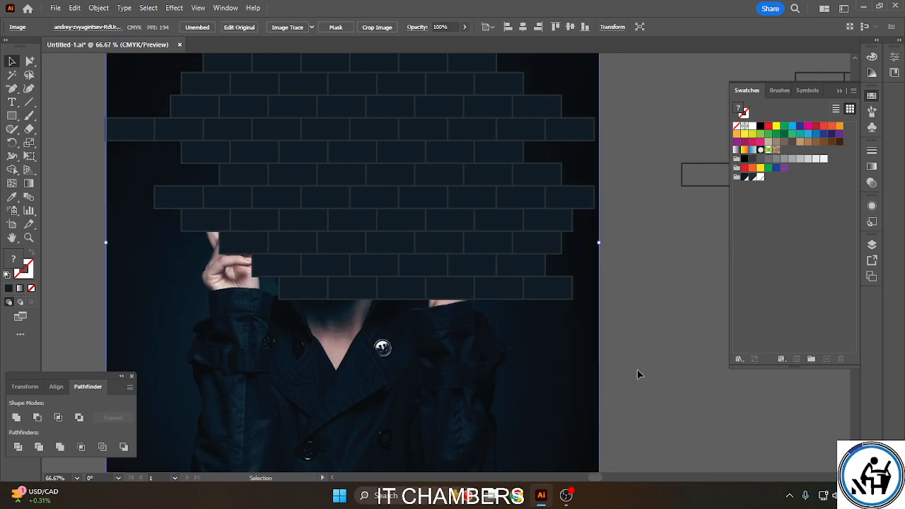
scroll(598, 430, down, 5)
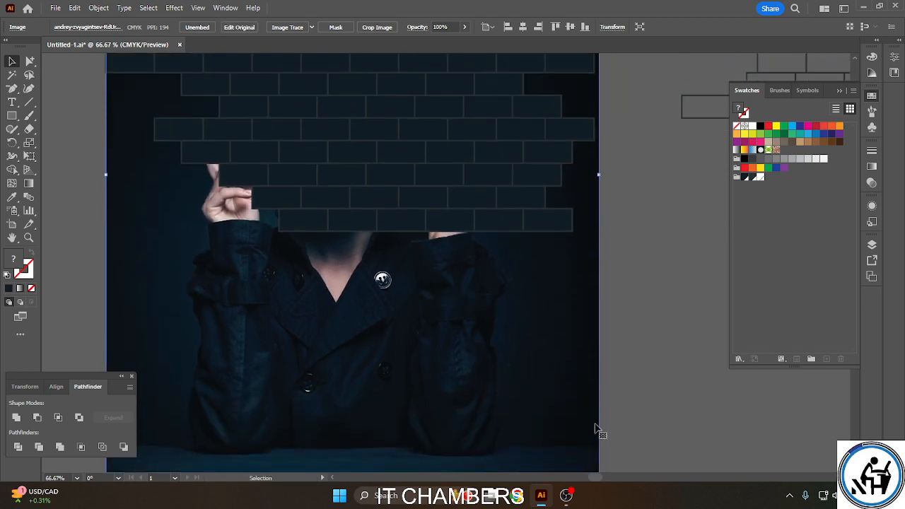
drag(599, 450, 593, 443)
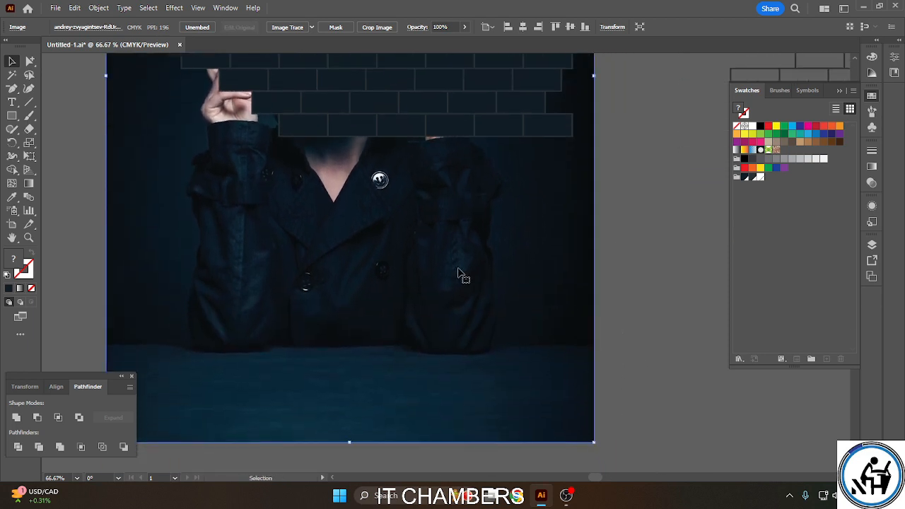
drag(424, 256, 462, 485)
drag(455, 432, 474, 344)
drag(455, 393, 456, 415)
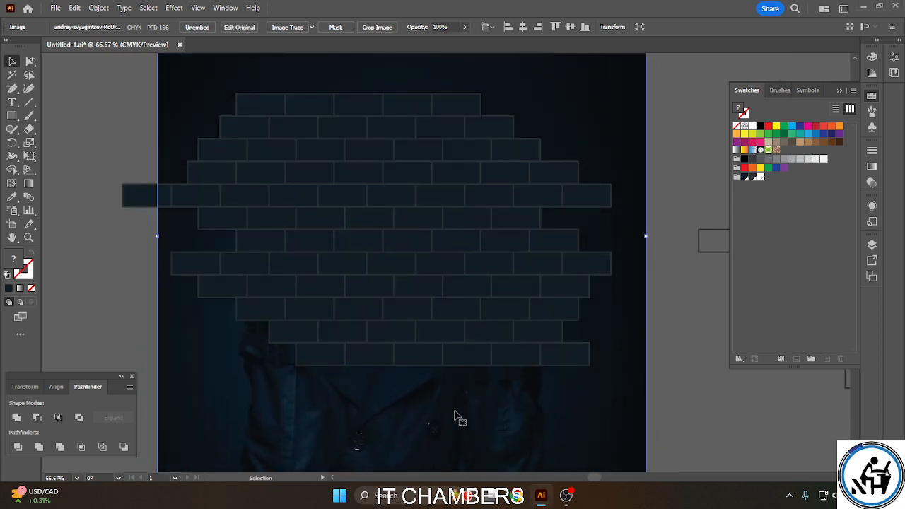
Unite the bricks of the filled cluster over the photo with the Pathfinder Unite operation.
click(389, 171)
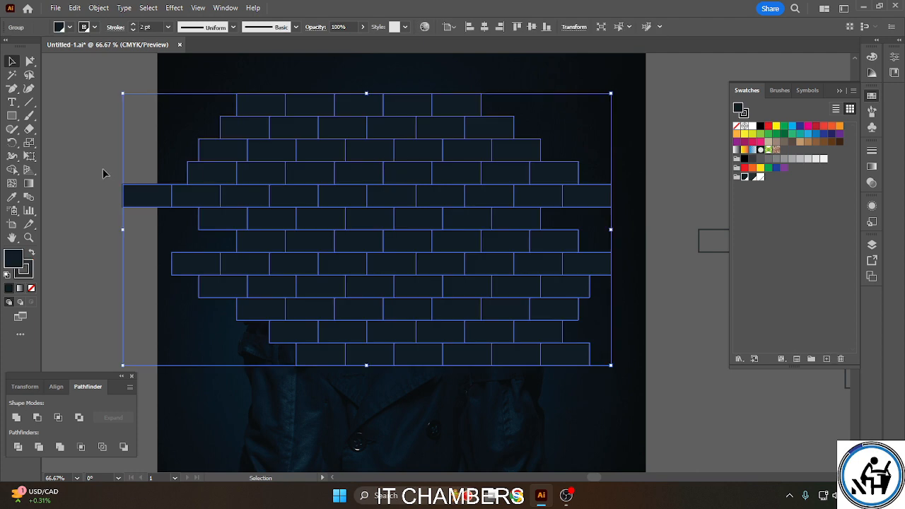
click(16, 417)
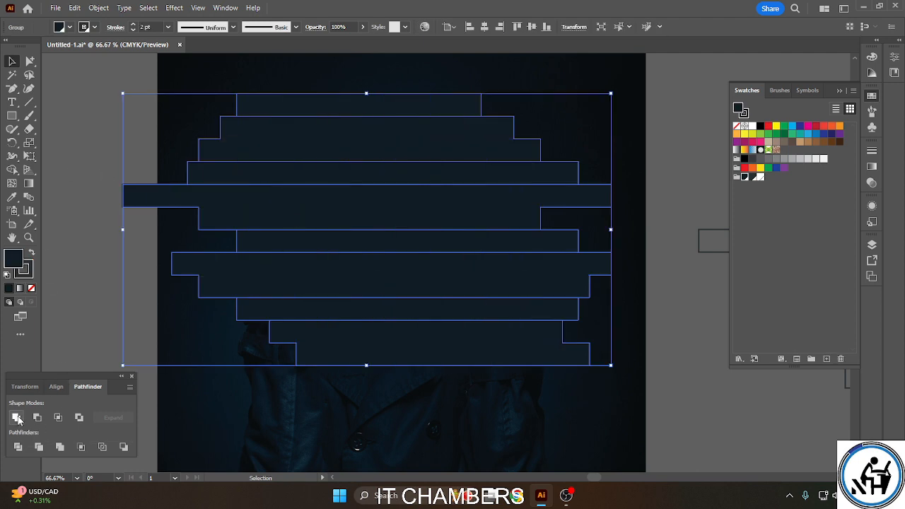
Try removing the united rows' stroke and merging them into one shape with the Shape Builder tool.
click(12, 170)
click(95, 27)
click(7, 42)
click(290, 216)
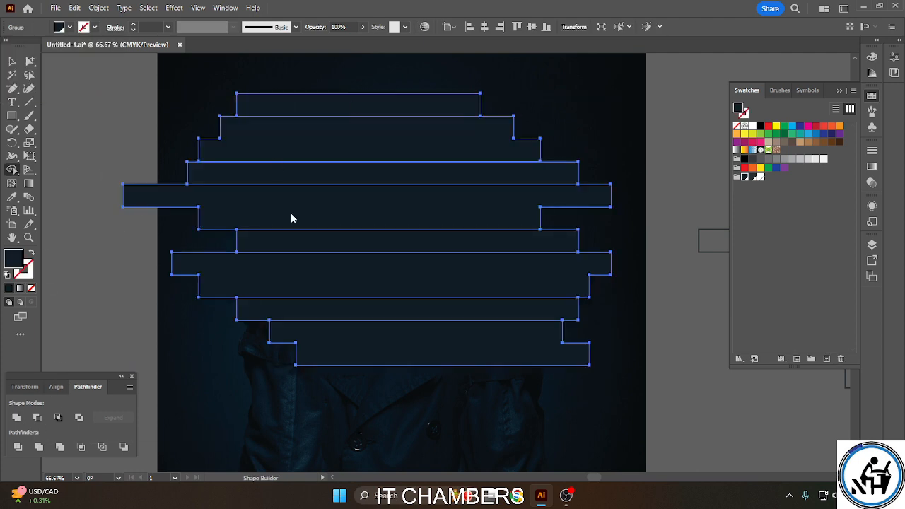
drag(333, 105, 375, 311)
key(ctrl+z)
Try to clip the model photo with the united brick rows using a clipping mask, and undo it.
key(v)
click(382, 75)
shift+click(406, 276)
right_click(400, 215)
click(449, 374)
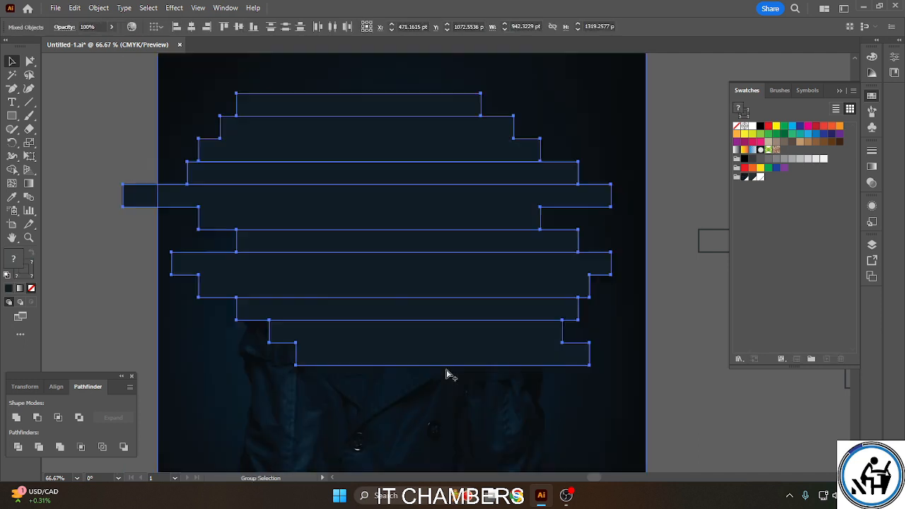
key(ctrl+z)
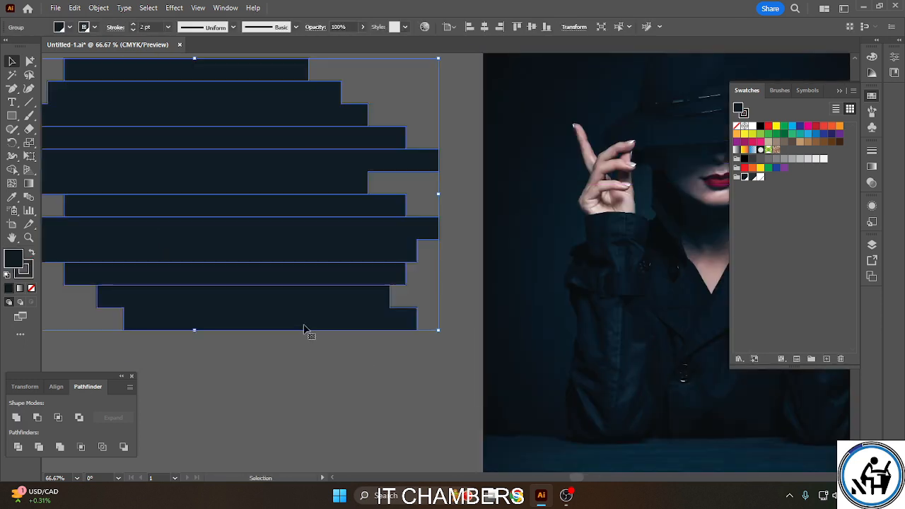
Nudge the separate strokeless brick rows upward to close the gaps and unite them into one solid silhouette.
click(258, 323)
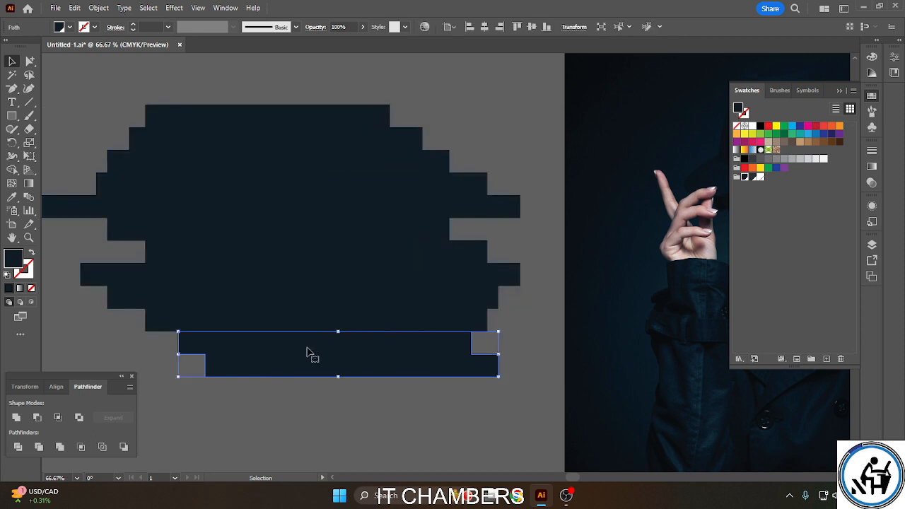
key(Up)
drag(297, 398, 283, 117)
key(Up)
key(Up)
click(17, 417)
click(311, 400)
drag(297, 397, 308, 150)
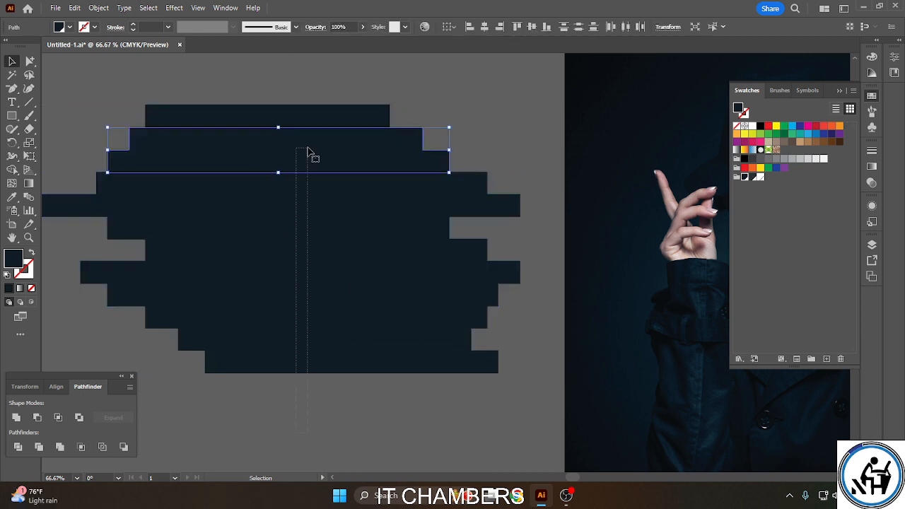
key(Up)
click(278, 409)
Move the solid brick silhouette over the model photo so it covers the face and hands.
drag(364, 289, 645, 281)
drag(500, 340, 257, 323)
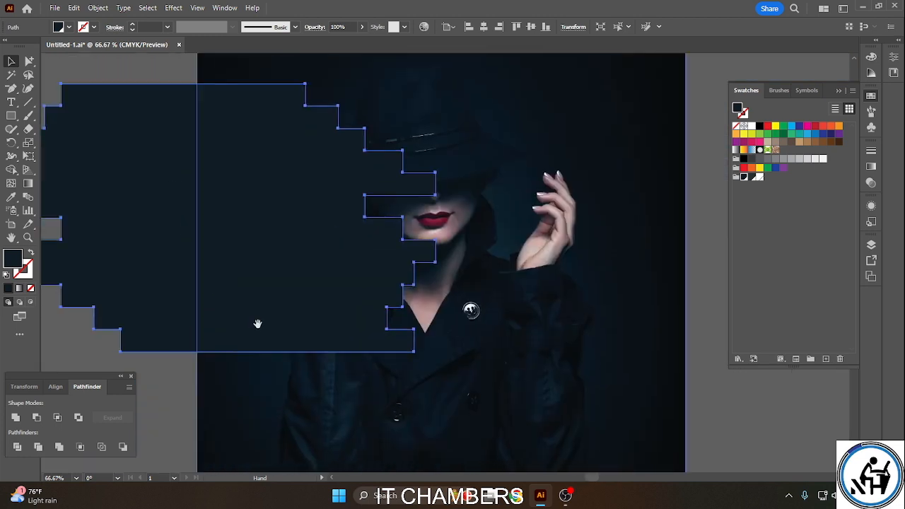
drag(202, 211, 452, 200)
click(125, 323)
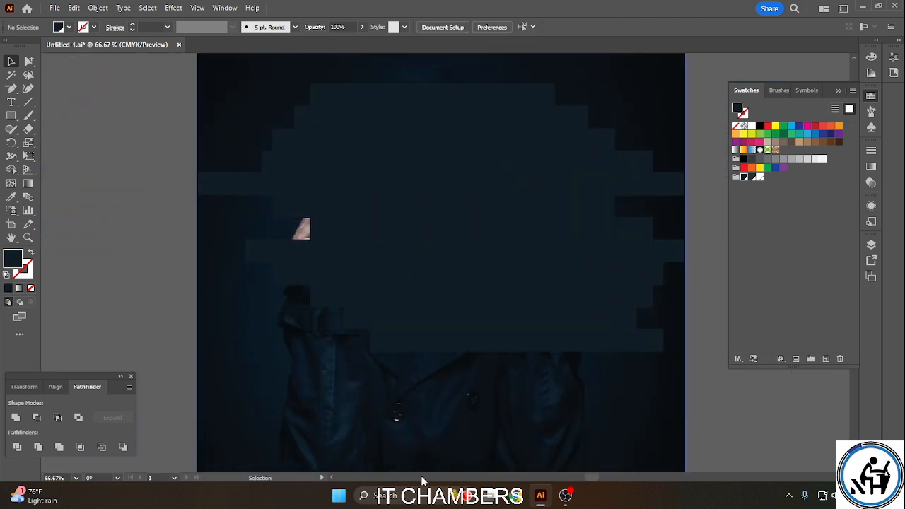
Nudge the model photo slightly down and to the right behind the brick silhouette.
click(470, 388)
key(Down)
key(Down)
key(Down)
key(Down)
key(Down)
key(Down)
key(Down)
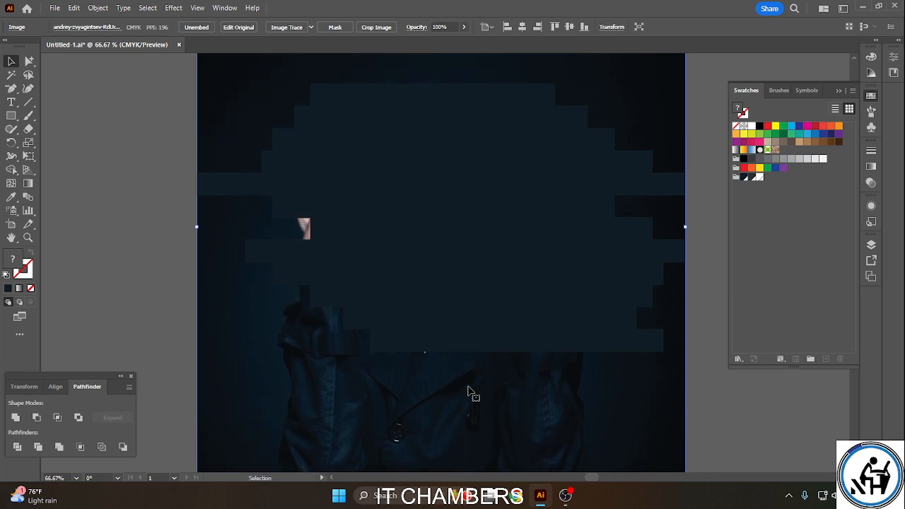
key(Right)
key(Right)
key(Right)
key(Right)
key(Right)
key(Right)
key(Right)
key(Right)
key(Right)
key(Right)
key(Right)
key(Right)
key(Right)
key(Right)
key(Right)
key(Right)
key(Right)
key(Right)
key(Right)
key(Right)
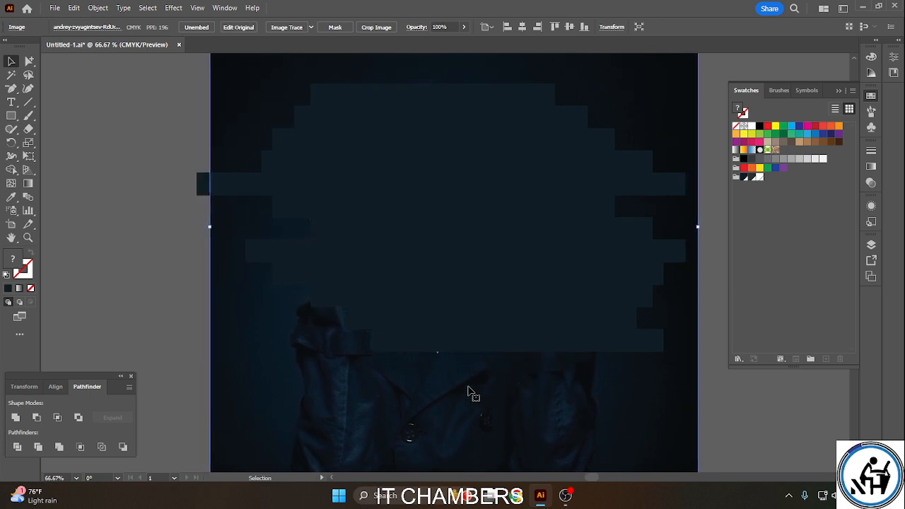
key(Right)
key(Right)
key(Right)
Enlarge the model photo slightly from its lower-left corner and nudge it right until its left edge meets the silhouette's.
scroll(253, 370, down, 5)
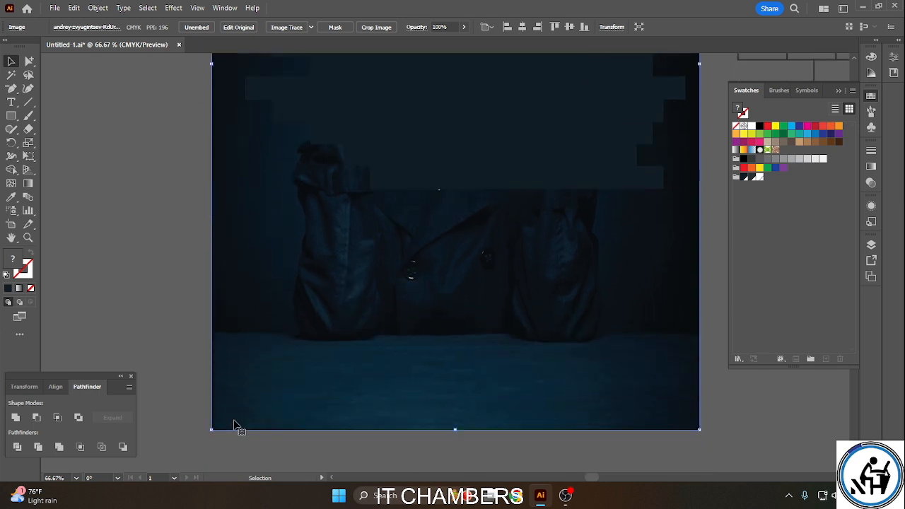
drag(214, 430, 191, 460)
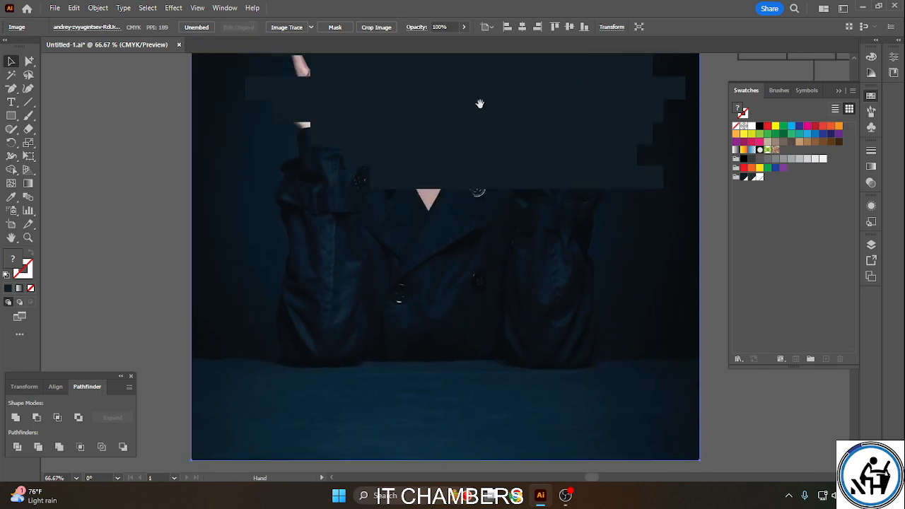
drag(480, 104, 463, 371)
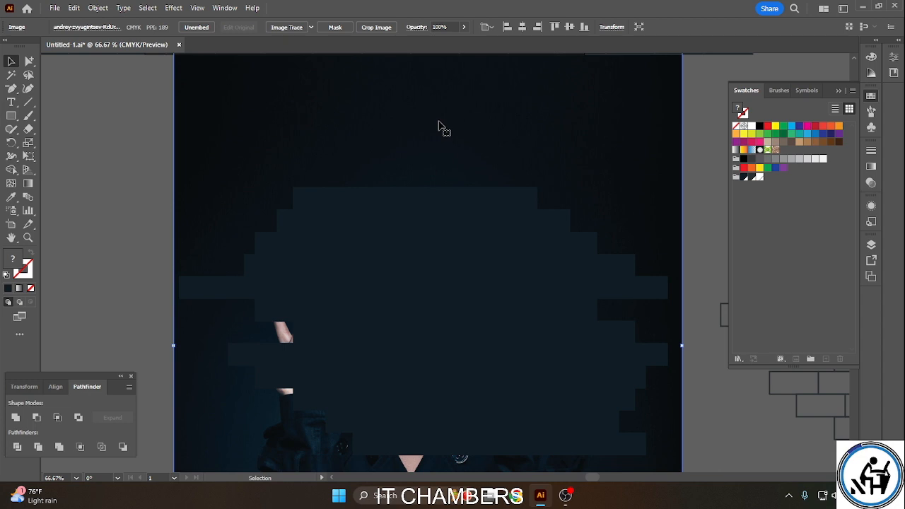
key(Right)
key(Right)
key(Right)
key(Right)
key(Right)
key(Right)
key(Right)
key(Right)
key(Right)
key(Left)
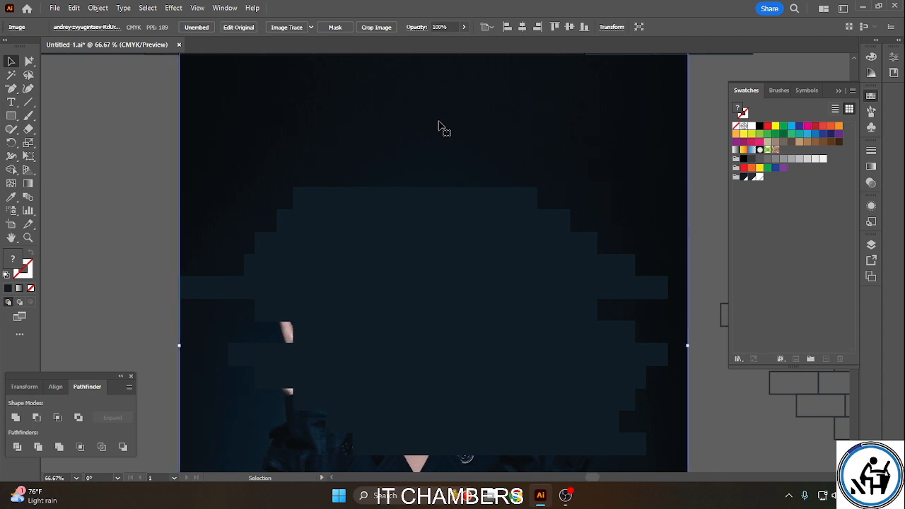
Clip the model photo to the brick silhouette with a clipping mask.
shift+click(565, 347)
right_click(500, 263)
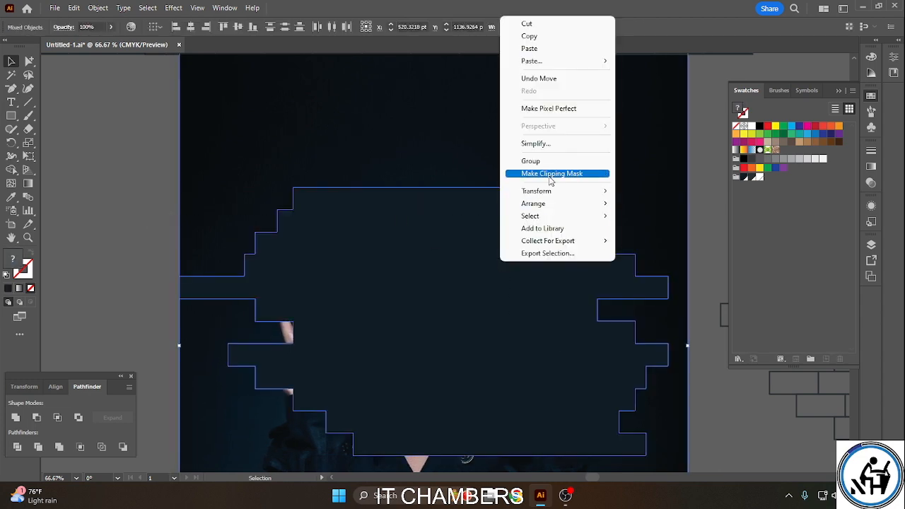
click(545, 173)
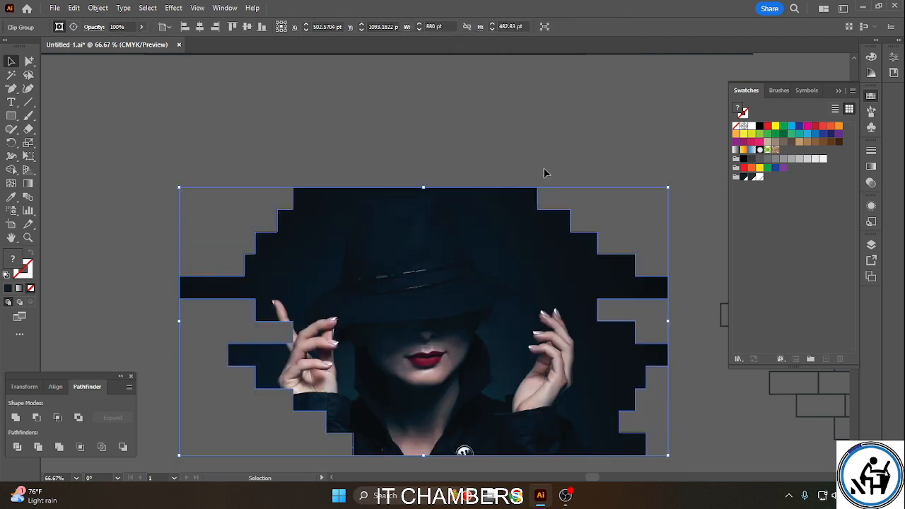
click(629, 150)
Align the outlined brick cluster and the clipped photo to each other's horizontal and vertical centres.
drag(631, 165, 430, 96)
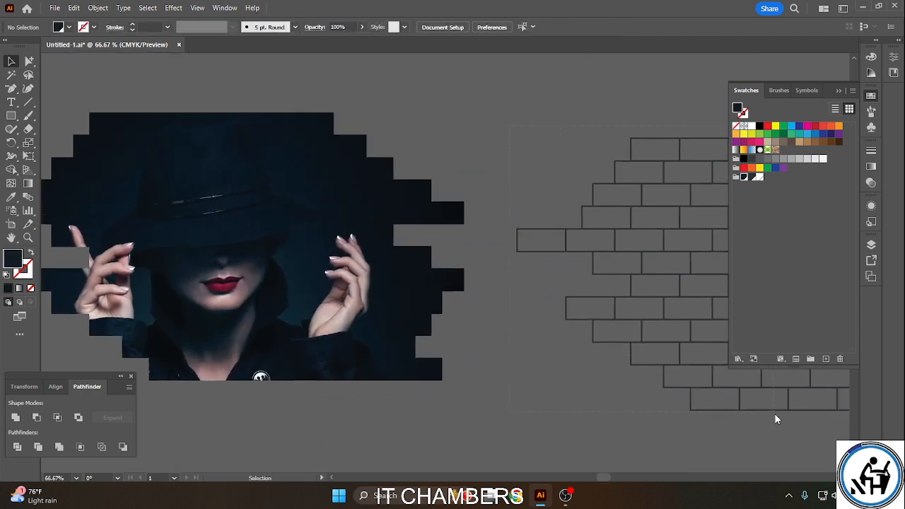
drag(775, 415, 777, 417)
drag(194, 88, 712, 443)
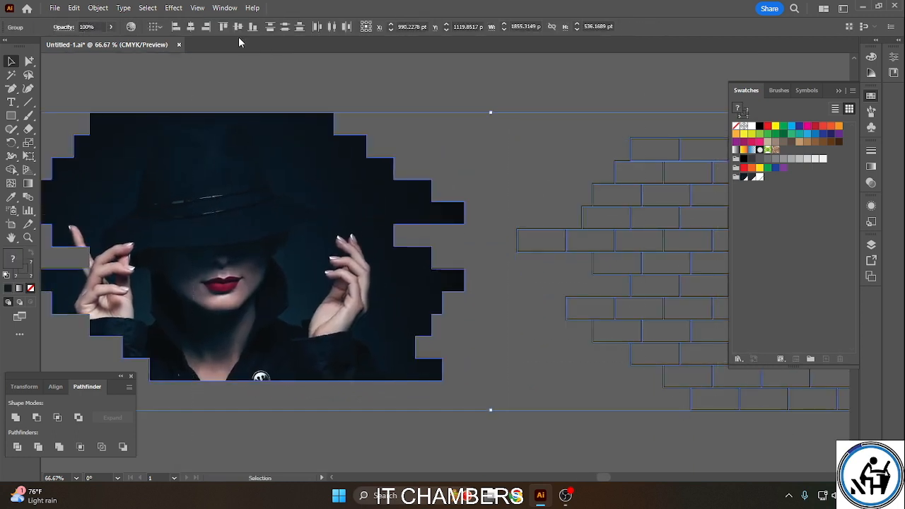
click(190, 27)
click(238, 26)
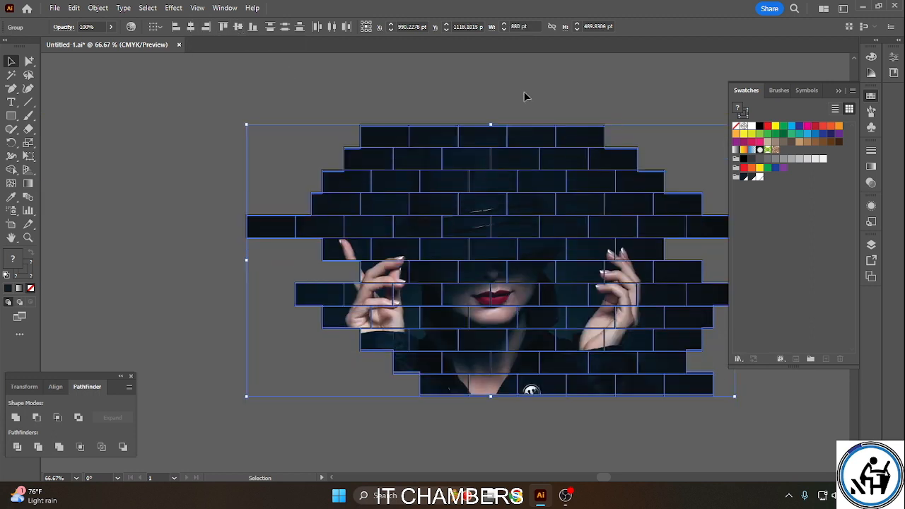
click(476, 89)
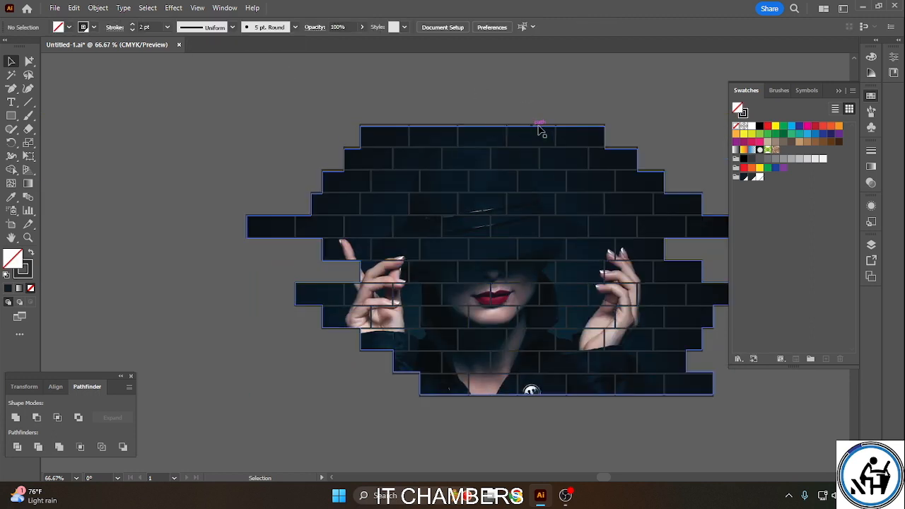
Squeeze the outlined brick cluster's height slightly from its upper and lower edges to match the clipped photo.
click(474, 220)
drag(500, 125, 500, 126)
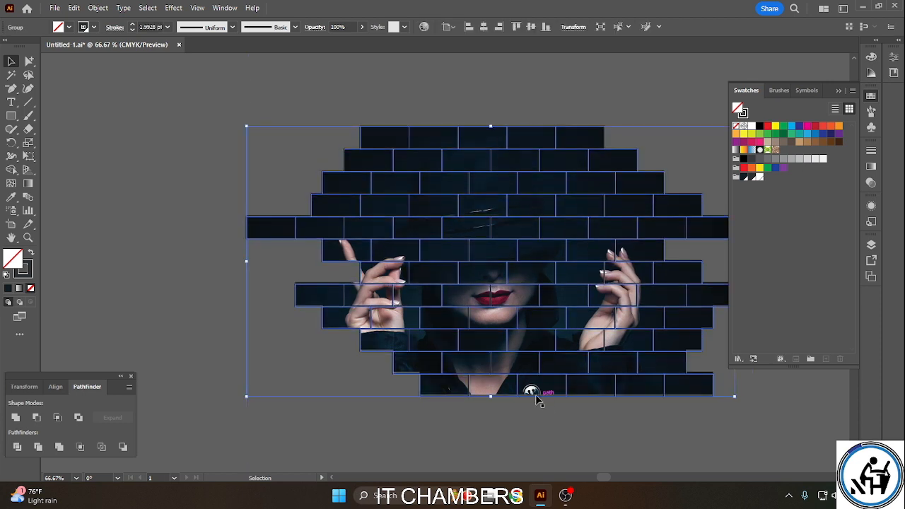
drag(491, 395, 497, 396)
click(498, 444)
Group the brick outline with the clipped photo and centre the group horizontally and vertically on the artboard.
drag(521, 238, 359, 279)
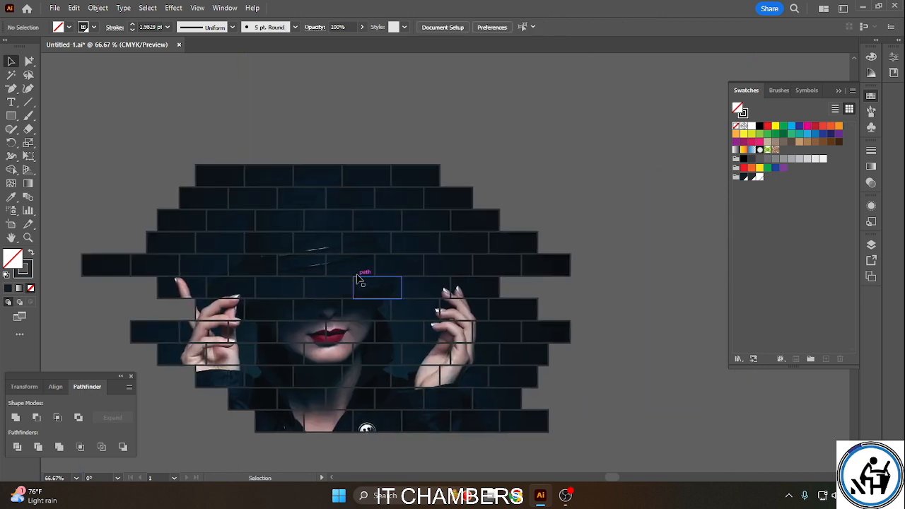
click(359, 279)
click(148, 114)
click(550, 343)
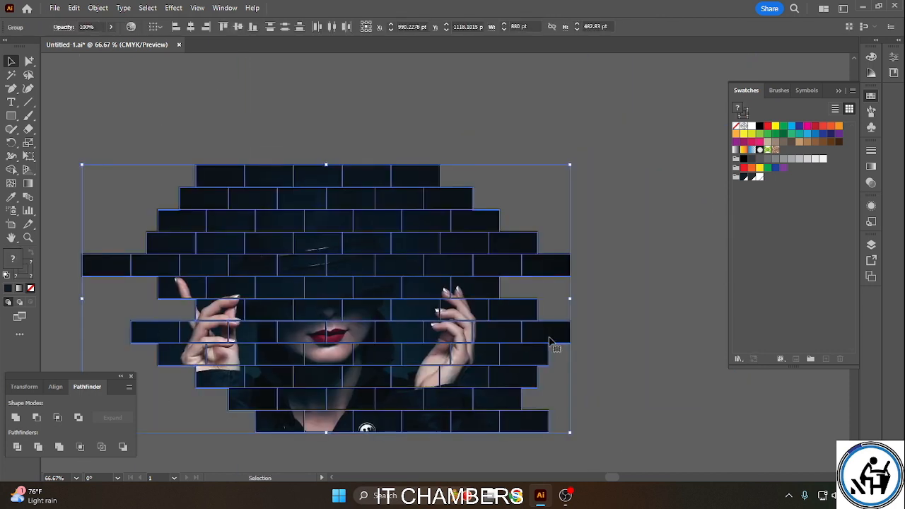
click(135, 27)
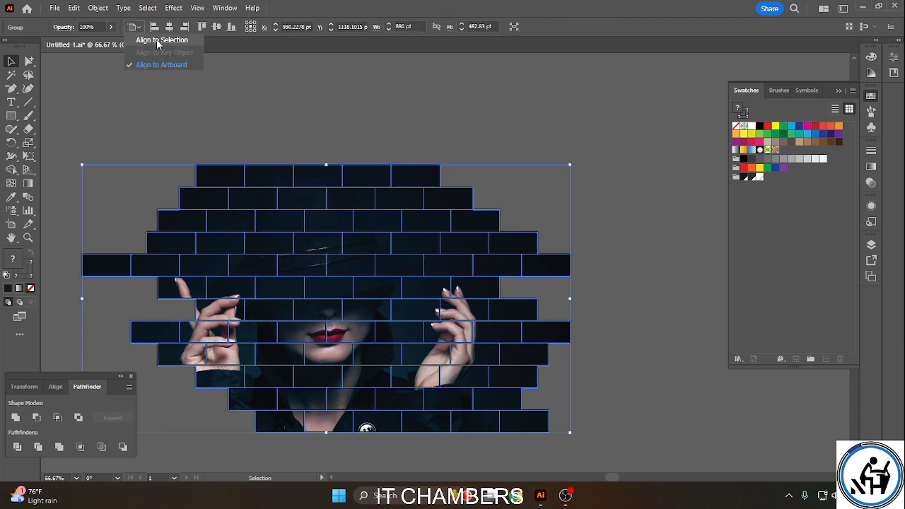
click(161, 64)
click(170, 27)
click(216, 29)
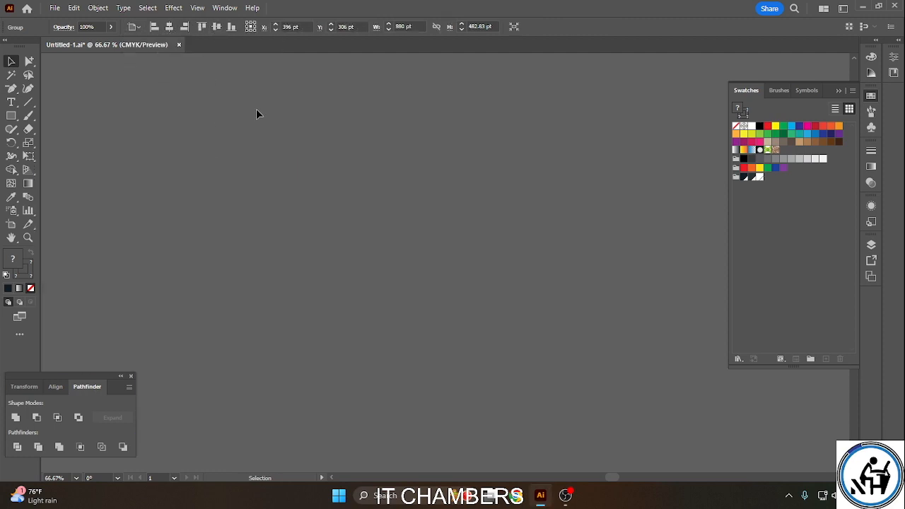
scroll(240, 117, up, 6)
scroll(241, 117, left, 6)
click(175, 84)
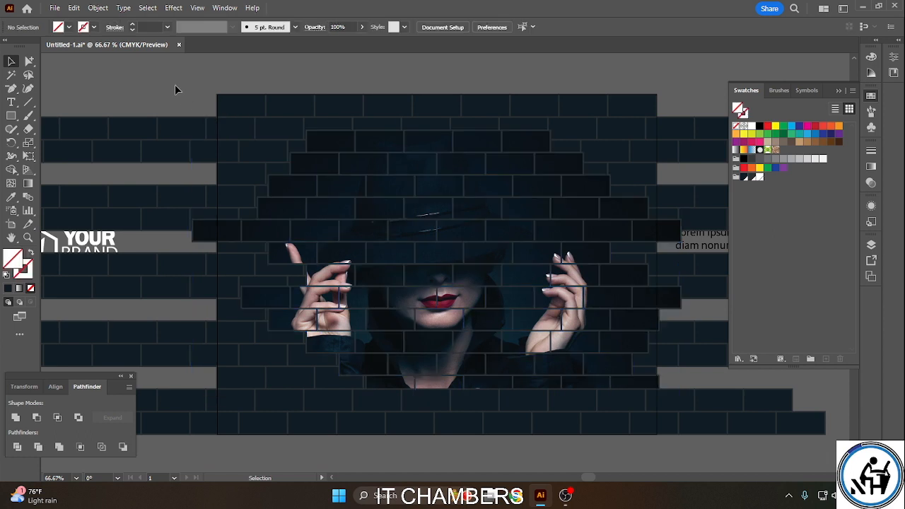
drag(450, 52, 410, 58)
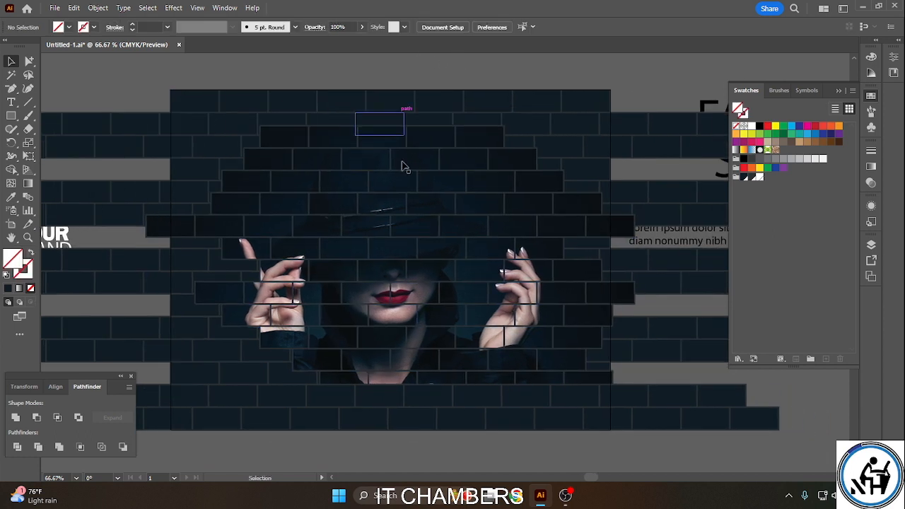
Try the photo group lower and further left over the brick wall, at X 363 pt and Y 322 pt.
click(403, 209)
key(Down)
key(Down)
key(Down)
key(Down)
key(Down)
key(Down)
key(Down)
key(Down)
key(Down)
key(Down)
key(Down)
key(Down)
key(Down)
key(Down)
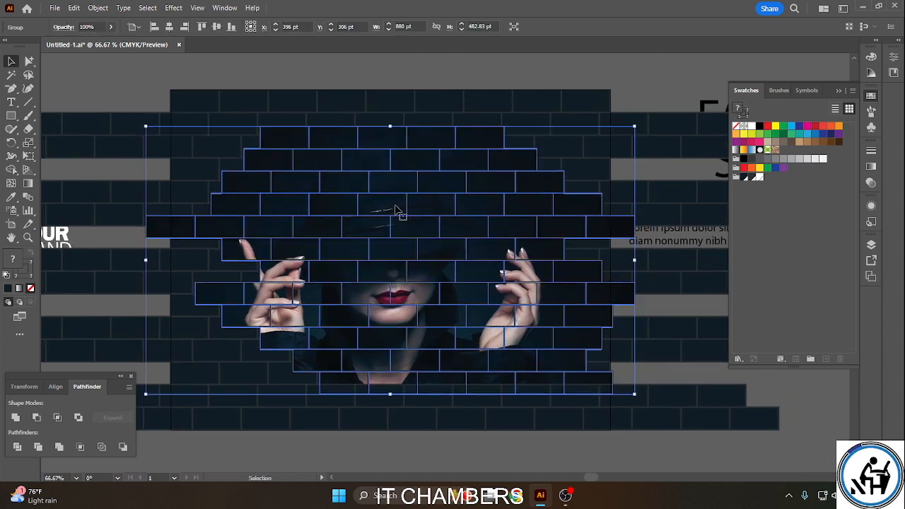
key(Left)
key(Left)
key(Left)
key(Left)
key(Left)
key(Left)
key(Left)
key(Left)
key(Left)
key(Left)
key(Left)
key(Left)
key(Left)
key(Left)
key(Left)
key(Left)
key(Left)
key(Left)
key(Left)
key(Left)
key(Left)
key(Left)
key(Left)
key(Left)
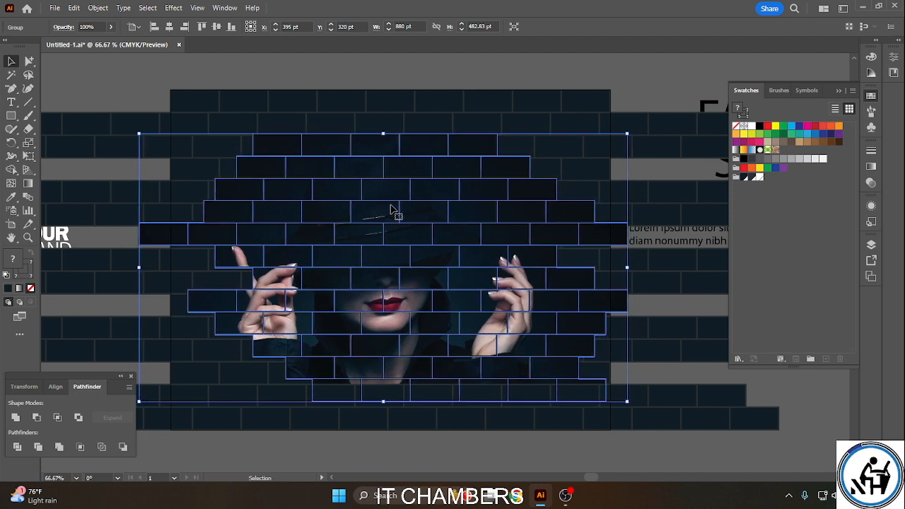
key(Left)
key(Left)
key(Left)
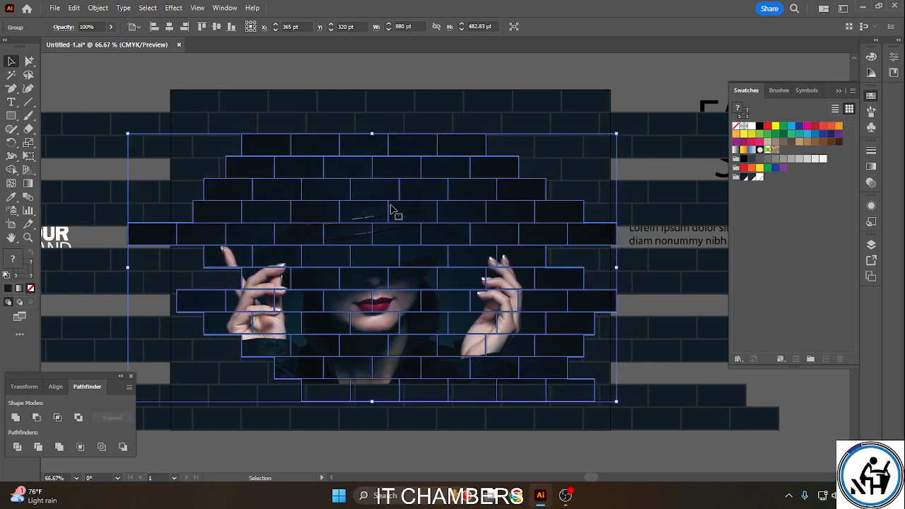
key(Down)
key(Down)
key(Left)
key(Left)
Nudge the photo group across and up over the brick wall to X 391 pt and Y 281 pt.
key(Right)
key(Right)
key(Right)
key(Right)
key(Right)
key(Right)
key(Right)
key(Right)
key(Right)
key(Right)
key(Right)
key(Right)
key(Right)
key(Right)
key(Right)
key(Right)
key(Right)
key(Right)
key(Right)
key(Right)
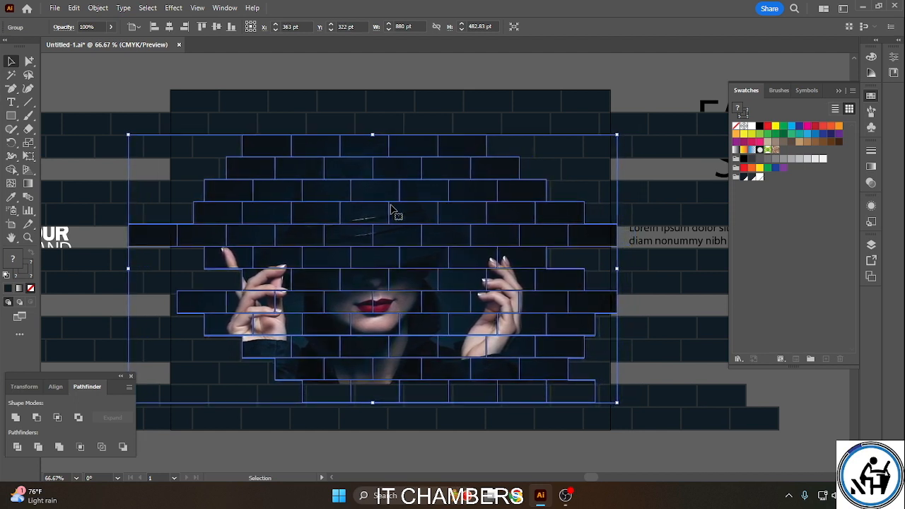
key(Right)
key(Right)
key(Right)
key(Right)
key(Right)
key(Right)
key(Right)
key(Right)
key(Right)
key(Right)
key(Right)
key(Right)
key(Right)
key(Right)
key(Right)
key(Right)
key(Right)
key(Right)
key(Right)
key(Right)
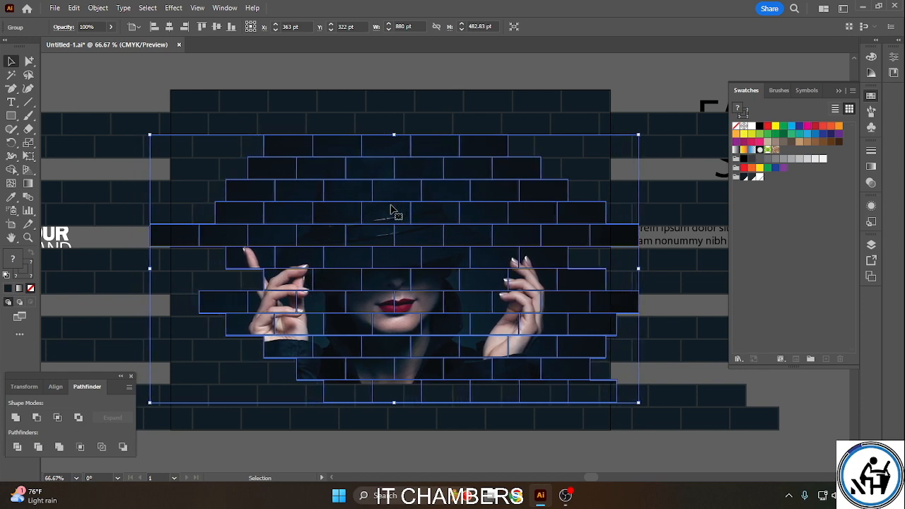
key(Up)
key(Up)
key(Up)
key(Up)
key(Up)
key(Up)
key(Up)
key(Up)
key(Up)
key(Up)
key(Up)
key(Up)
key(Up)
key(Up)
key(Up)
key(Up)
key(Up)
key(Up)
key(Up)
key(Up)
key(Up)
key(Up)
key(Up)
key(Up)
key(Up)
key(Up)
key(Up)
key(Up)
key(Up)
key(Up)
key(Up)
key(Up)
key(Up)
key(Up)
key(Up)
key(Up)
key(Up)
key(Up)
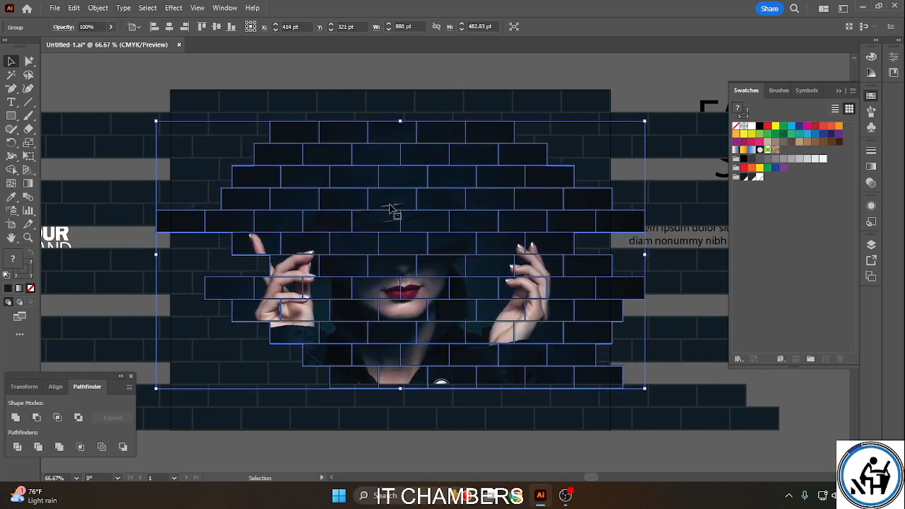
key(Left)
key(Left)
key(Left)
key(Left)
key(Left)
key(Left)
key(Left)
key(Left)
key(Left)
key(Left)
key(Left)
key(Left)
key(Left)
key(Left)
key(Left)
key(Left)
key(Left)
key(Left)
key(Left)
key(Left)
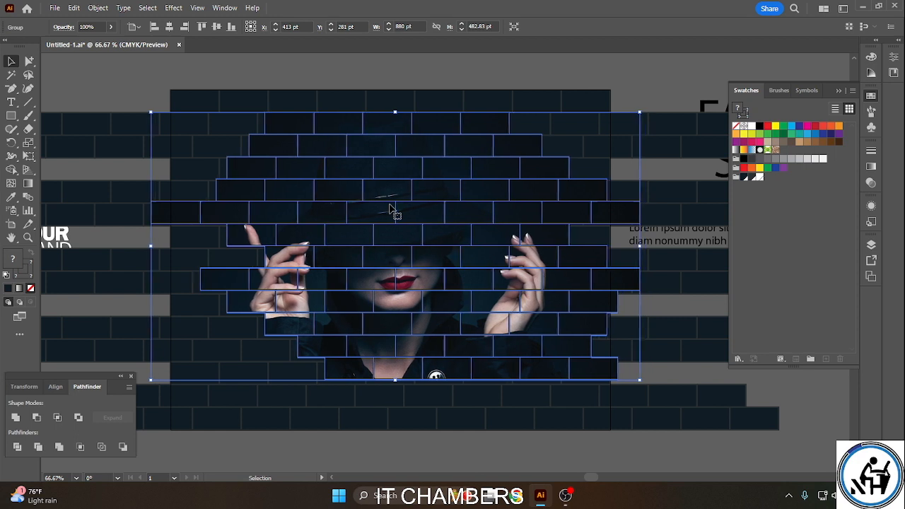
click(328, 57)
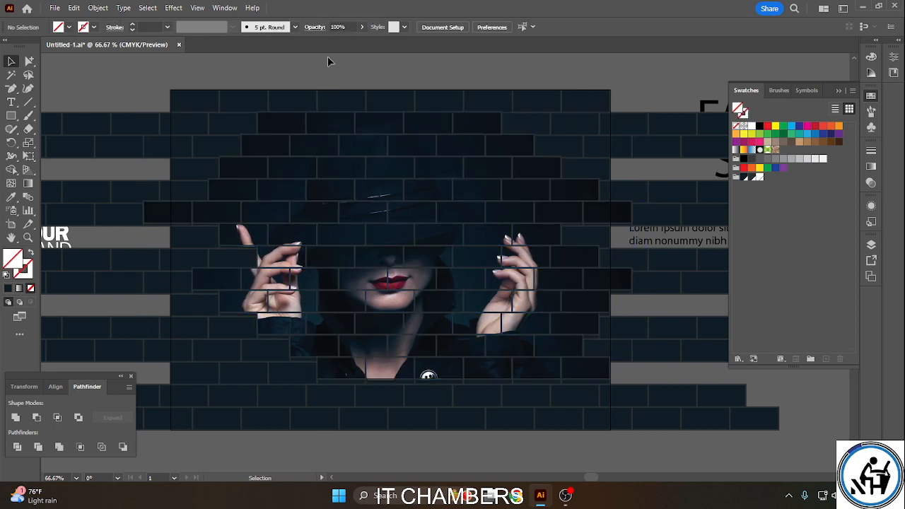
Nudge the photo group slightly down so its brick rows line up with the wall's joints.
click(337, 203)
key(Down)
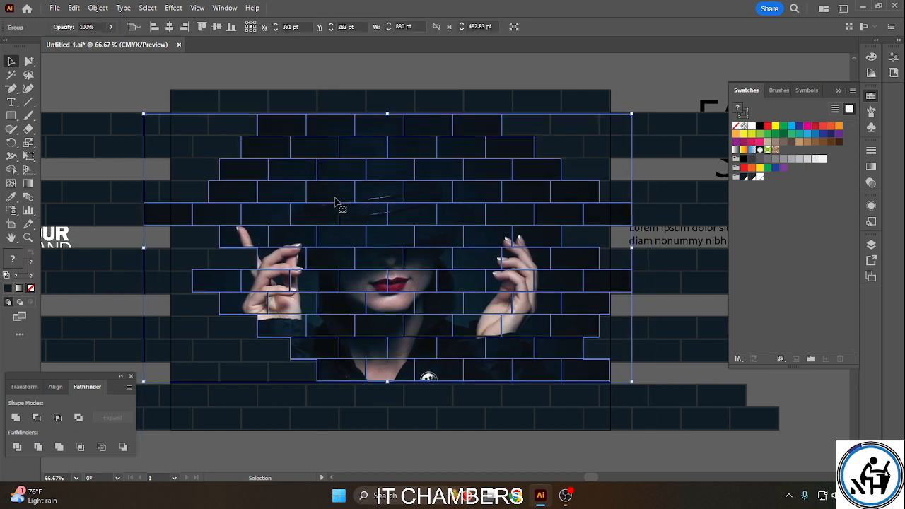
click(359, 63)
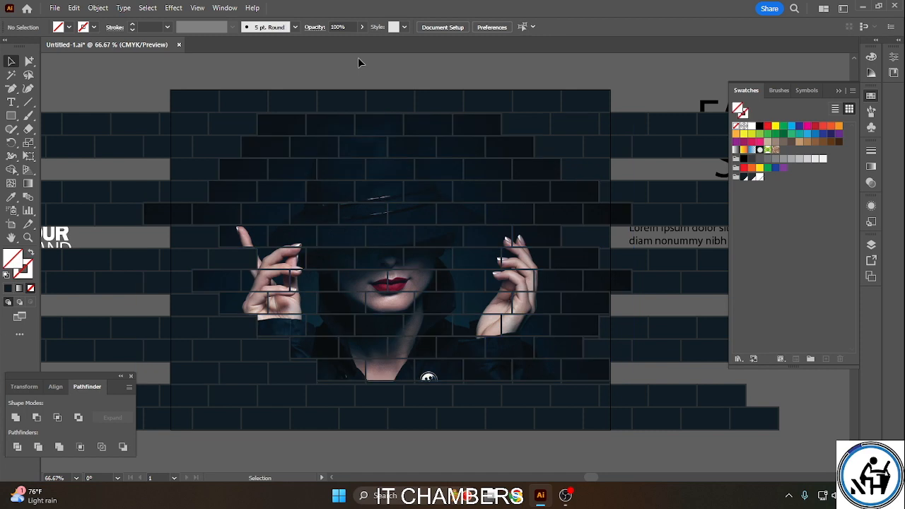
click(398, 212)
key(Down)
key(Down)
key(Down)
key(Down)
key(Down)
click(398, 65)
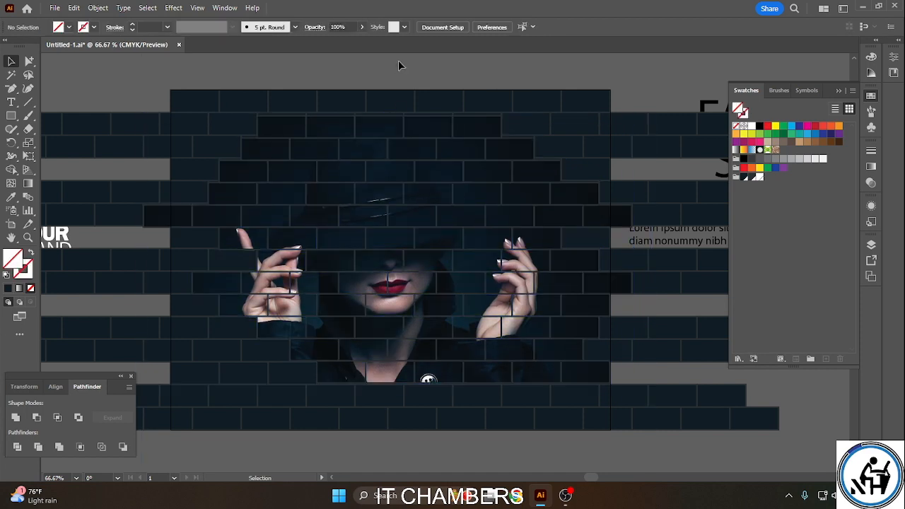
Stretch the photo group's height to about 490 pt so its rows match the surrounding brick courses.
click(398, 127)
drag(388, 115, 390, 110)
click(423, 64)
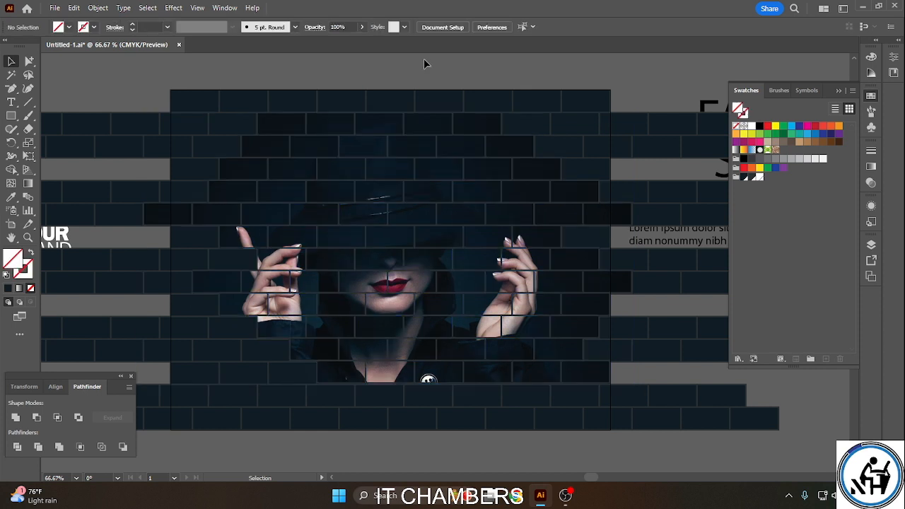
click(416, 224)
drag(390, 385, 390, 385)
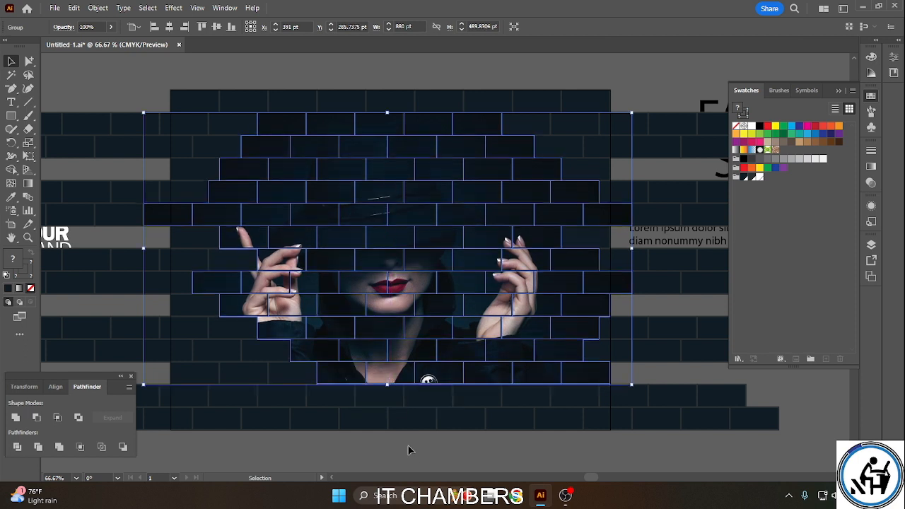
click(414, 464)
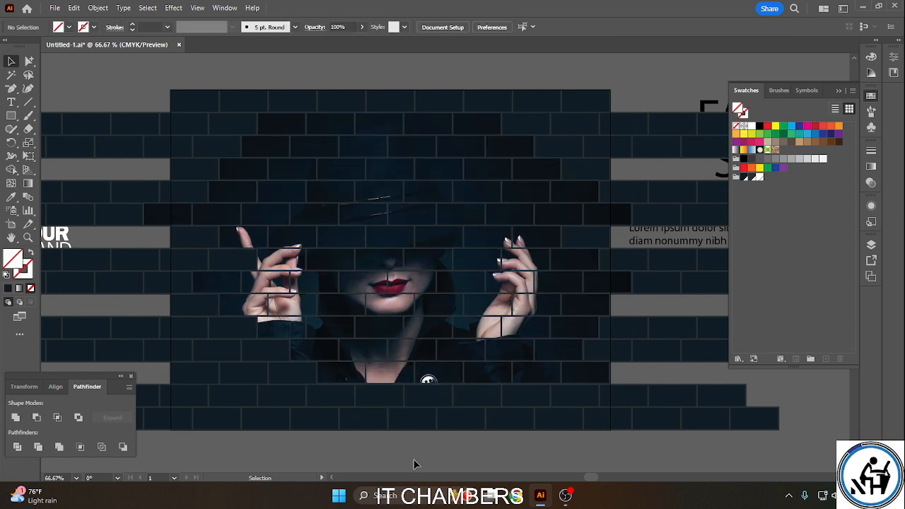
Draw a rectangle about 809 by 632 pt slightly beyond the artboard and make it a clipping mask for the wall and photo group.
key(m)
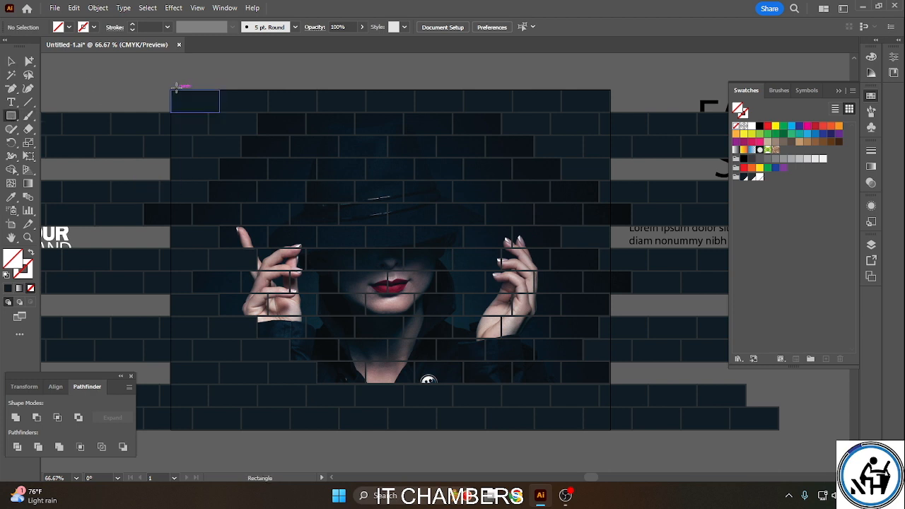
drag(164, 83, 613, 434)
click(12, 58)
click(171, 75)
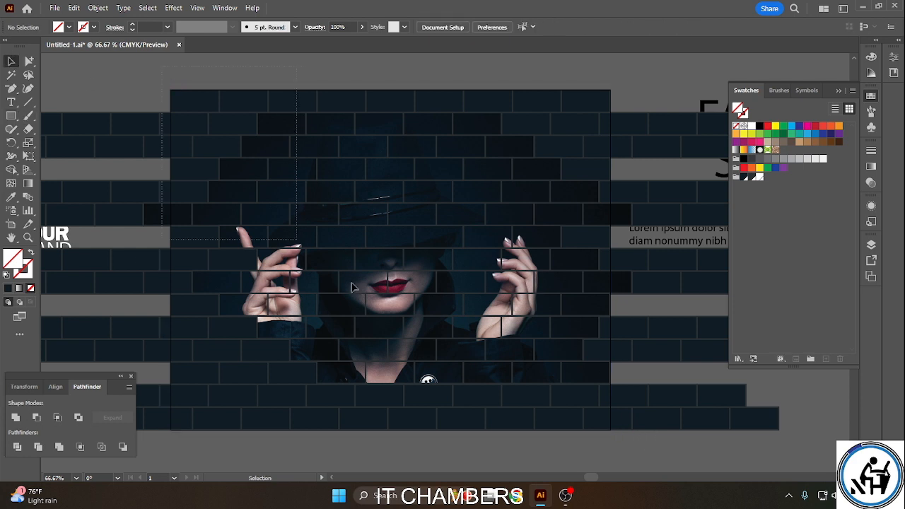
key(ctrl+a)
right_click(443, 157)
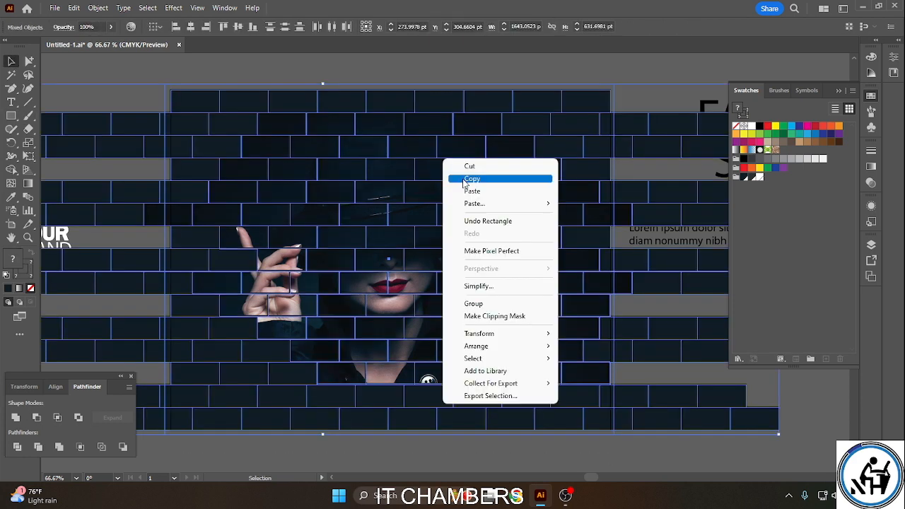
click(495, 316)
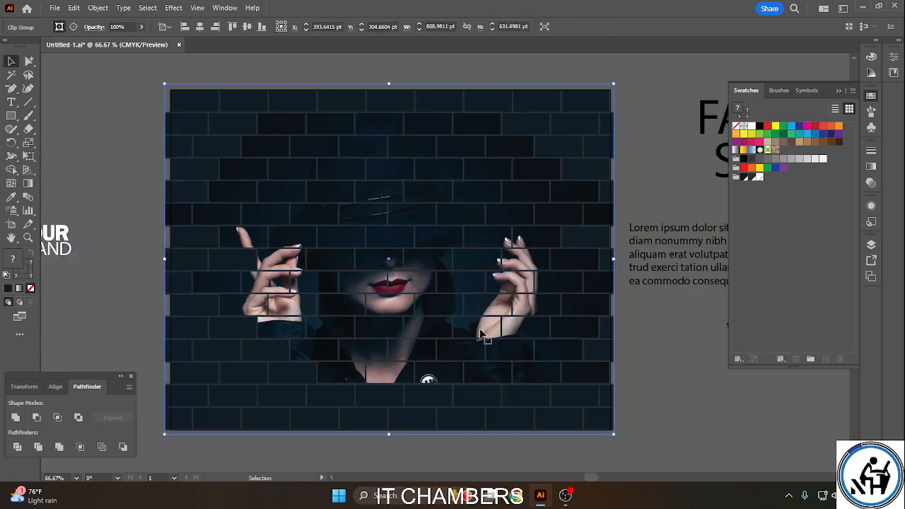
Draw a 792 by 612 pt rectangle over the clipped artwork, with its corners fitted to the artboard's corners.
click(11, 116)
drag(171, 90, 610, 429)
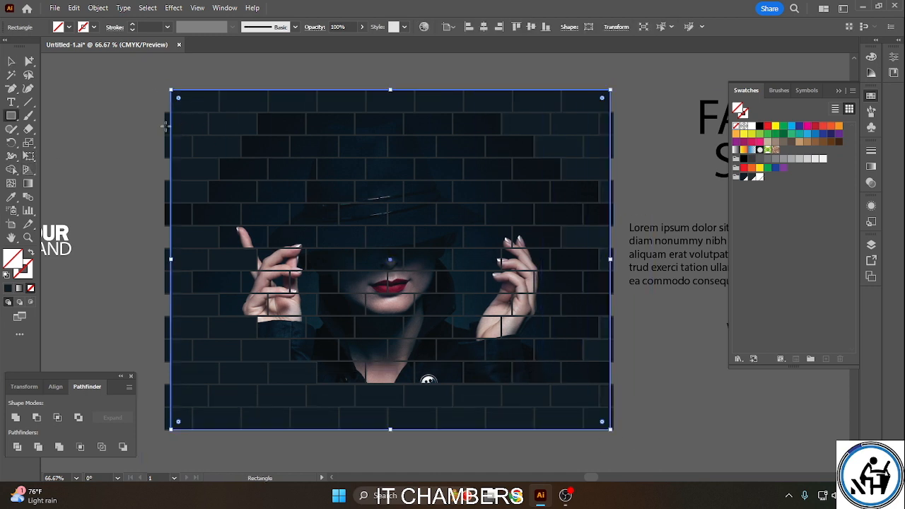
key(ctrl+plus)
key(ctrl+plus)
key(space)
drag(165, 125, 498, 421)
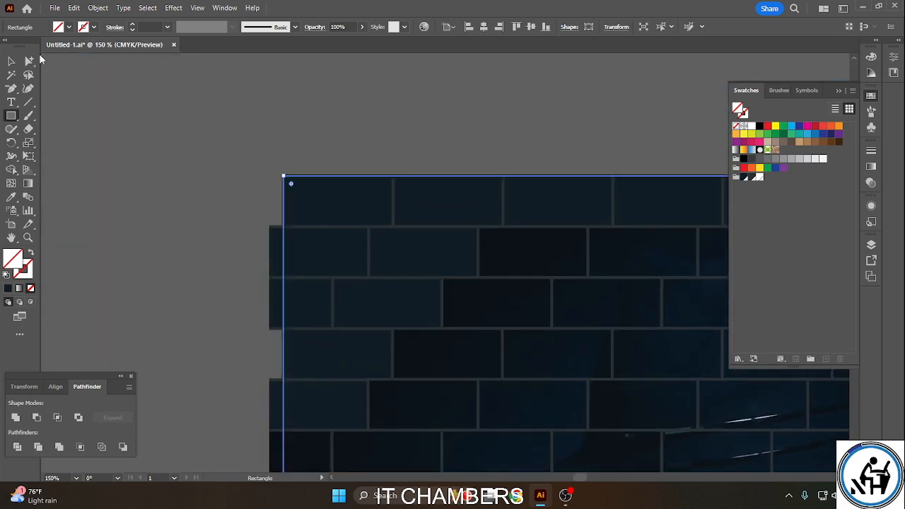
click(11, 61)
drag(333, 215, 284, 176)
click(413, 164)
Make a clipping mask from the artboard-sized rectangle to trim the wall artwork to the artboard.
key(space)
drag(414, 167, 237, 70)
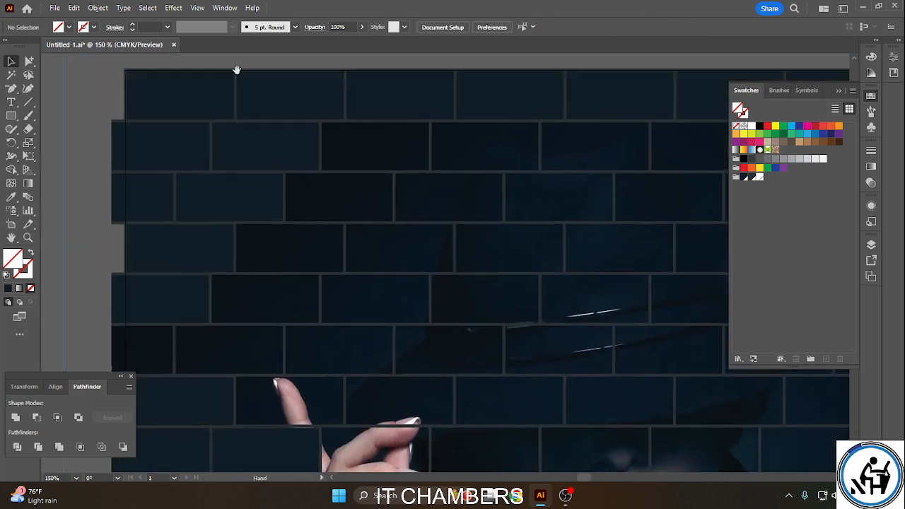
key(ctrl+a)
right_click(417, 343)
click(422, 365)
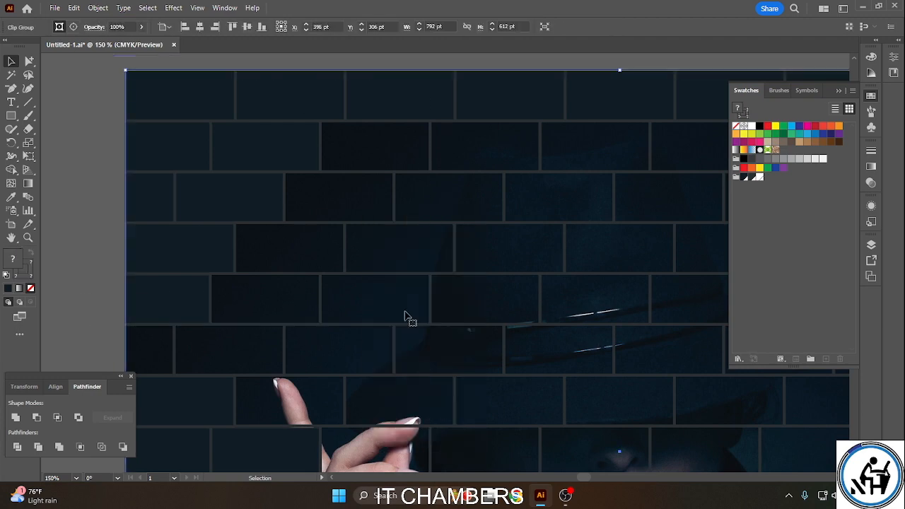
click(86, 173)
Check the trimmed wall artwork along the artboard edges and the FASHION SALE text placed beside it.
drag(500, 212, 305, 126)
drag(710, 389, 348, 264)
drag(405, 444, 603, 180)
key(ctrl+minus)
key(ctrl+minus)
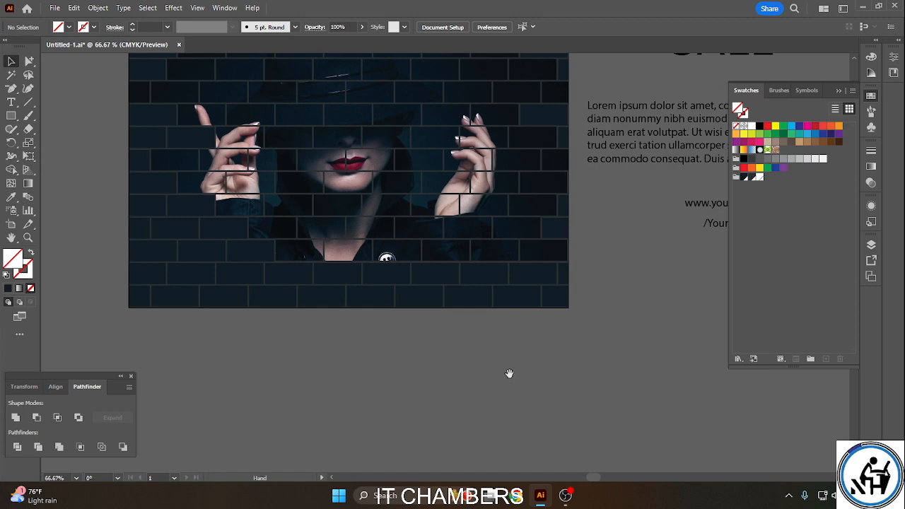
drag(478, 296, 485, 395)
drag(438, 235, 486, 216)
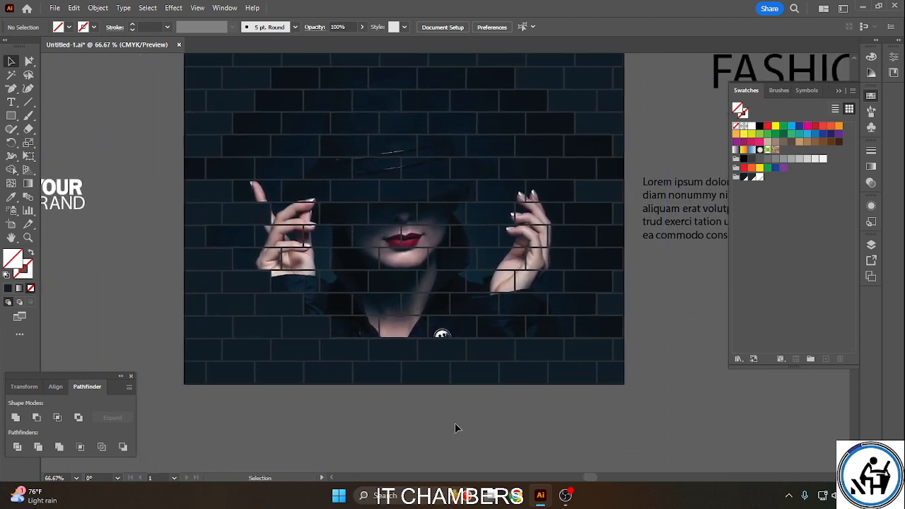
drag(619, 366, 385, 382)
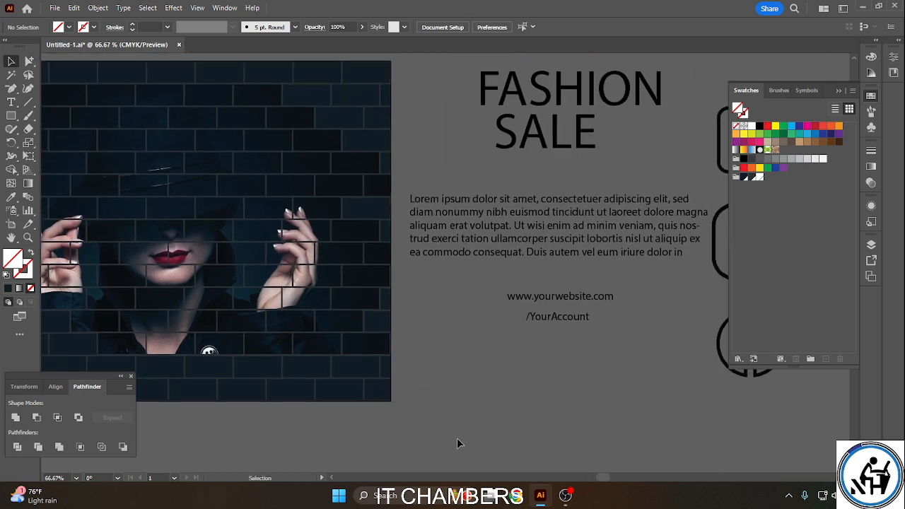
Lock the brick wall and portrait artwork on the artboard.
drag(241, 369, 450, 402)
drag(137, 81, 444, 444)
key(ctrl+2)
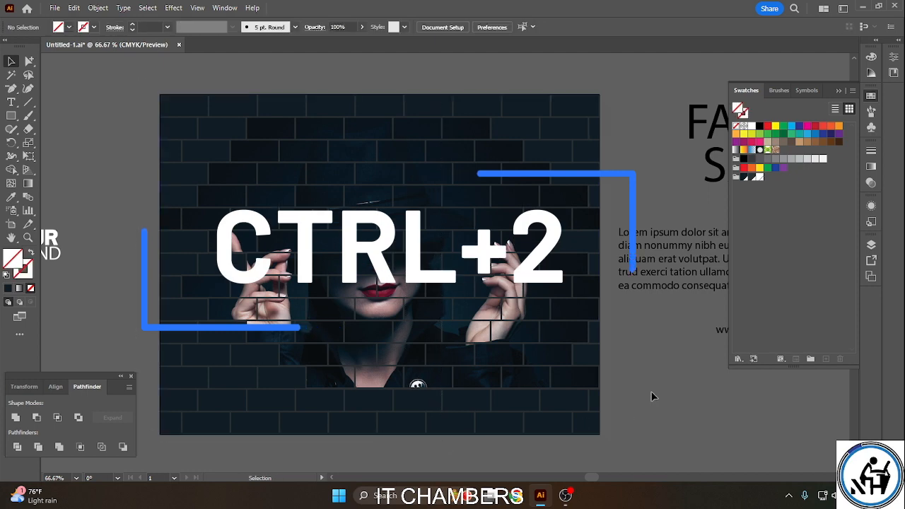
drag(530, 279, 680, 330)
drag(162, 290, 225, 224)
drag(71, 129, 342, 348)
key(ctrl+2)
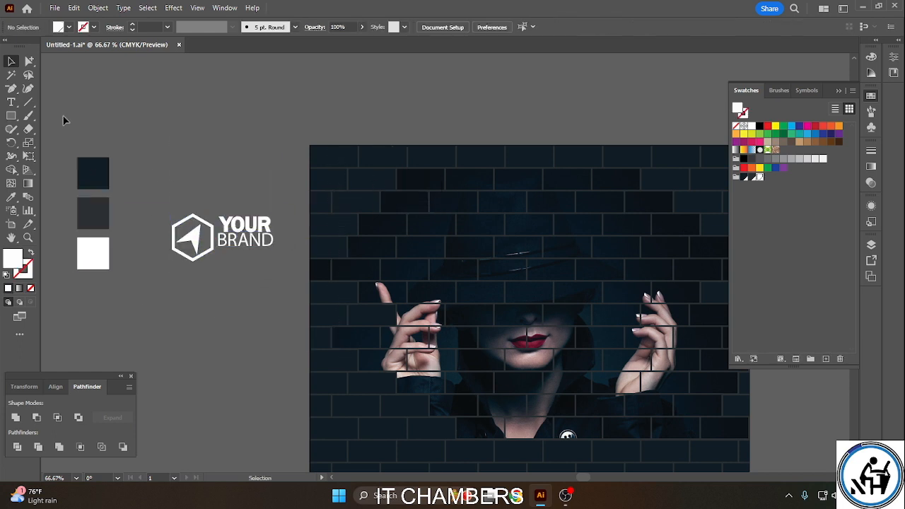
Bring all the unlocked objects, including the logo, texts and colour squares, to the front.
key(ctrl+a)
right_click(201, 239)
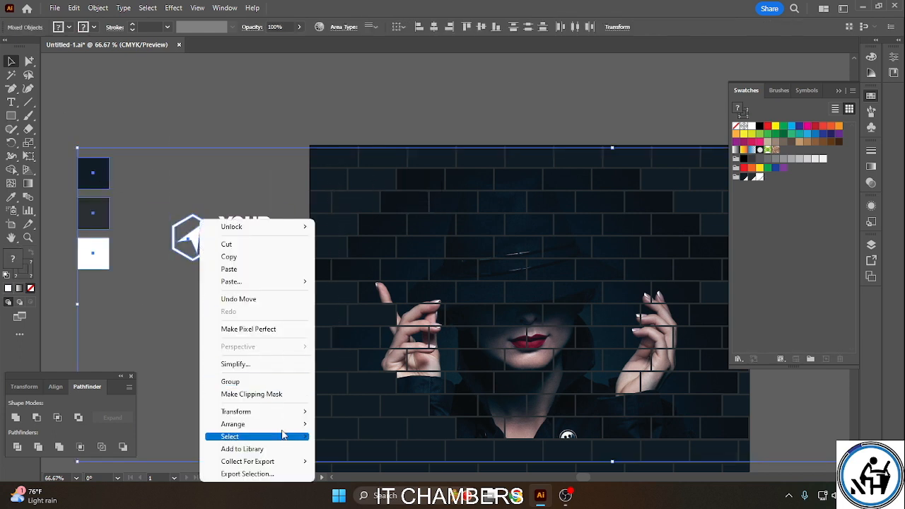
mouse_move(233, 424)
click(339, 424)
click(169, 212)
Move the white YOUR BRAND logo into the artboard's upper-left corner and scale it down slightly.
drag(201, 233, 352, 189)
click(489, 279)
drag(511, 275, 372, 244)
click(264, 162)
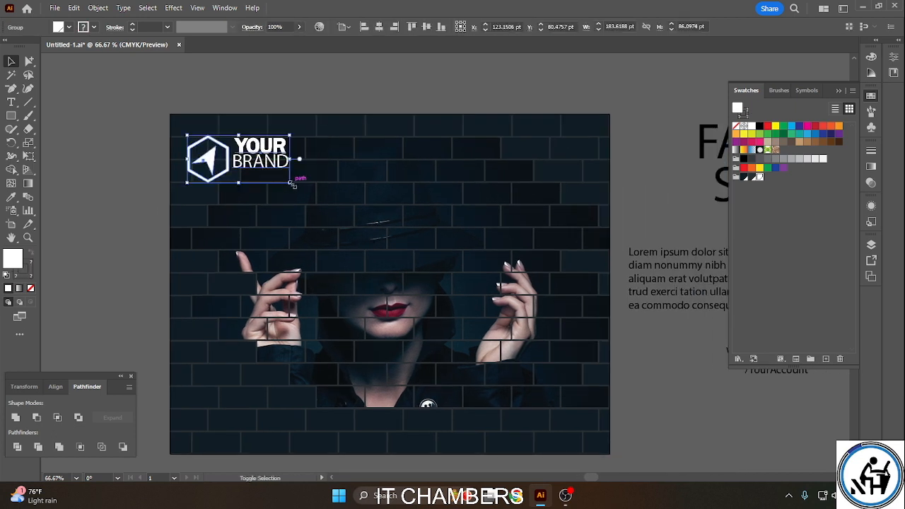
drag(291, 184, 240, 162)
click(126, 171)
click(134, 225)
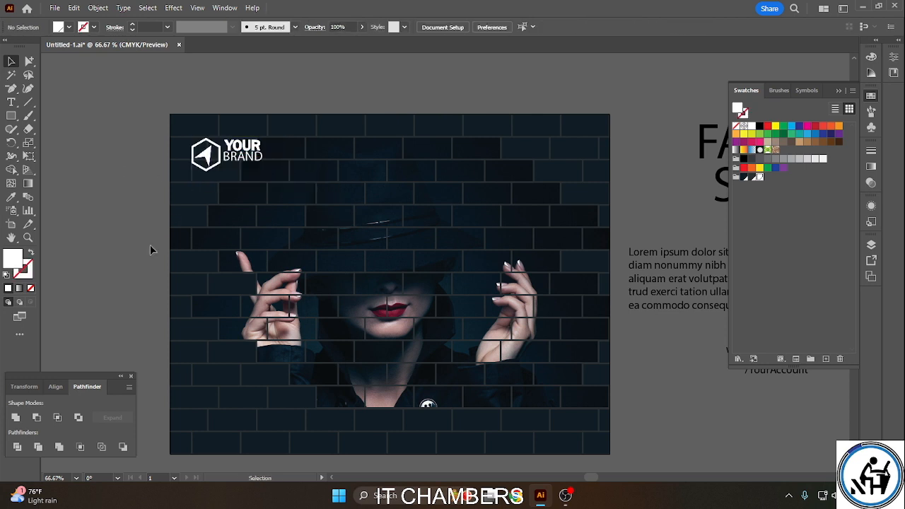
drag(149, 187, 155, 207)
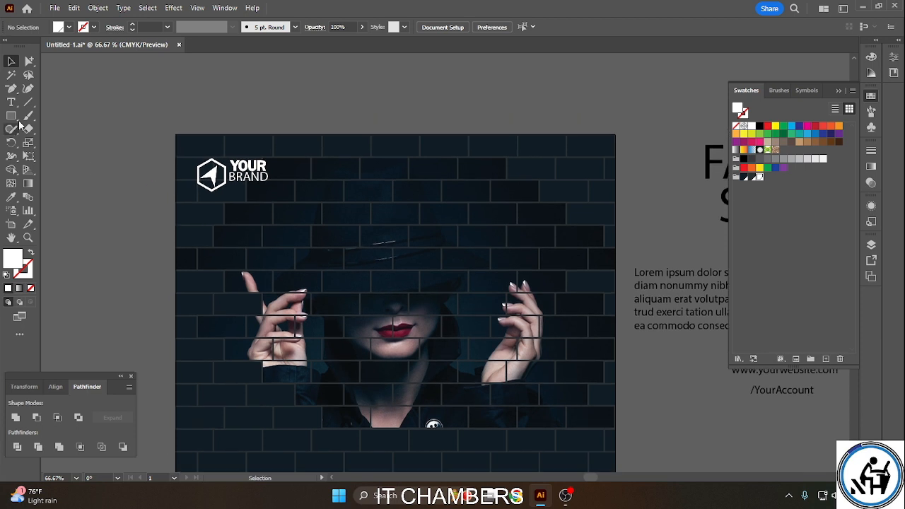
Draw a white circle about 14 pt wide above the artboard and place a copy well to its right.
right_click(12, 117)
click(60, 143)
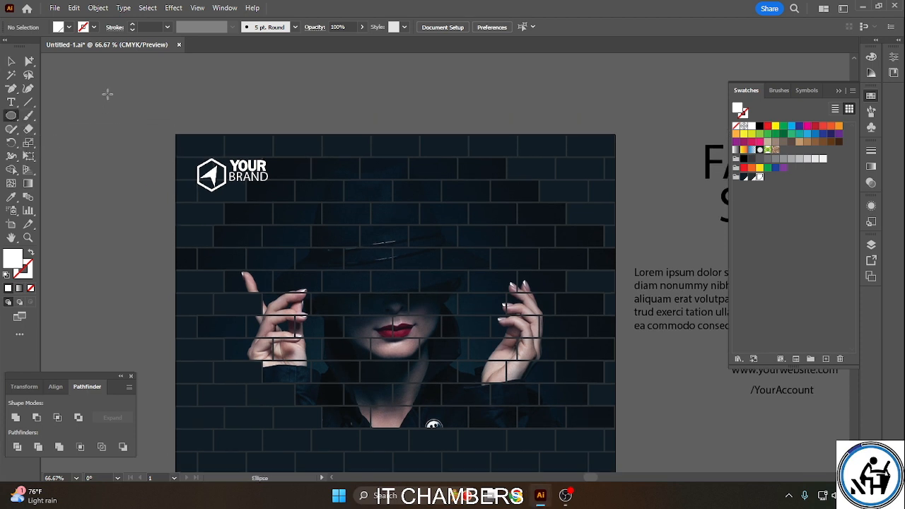
drag(108, 89, 319, 90)
key(v)
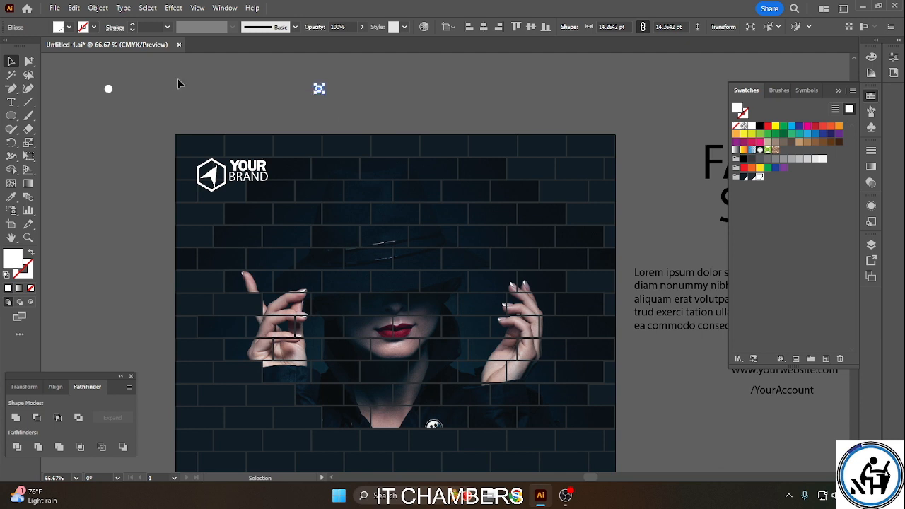
Blend the two white circles into a row using Specified Steps spacing with 8 steps.
key(ctrl+a)
double_click(29, 202)
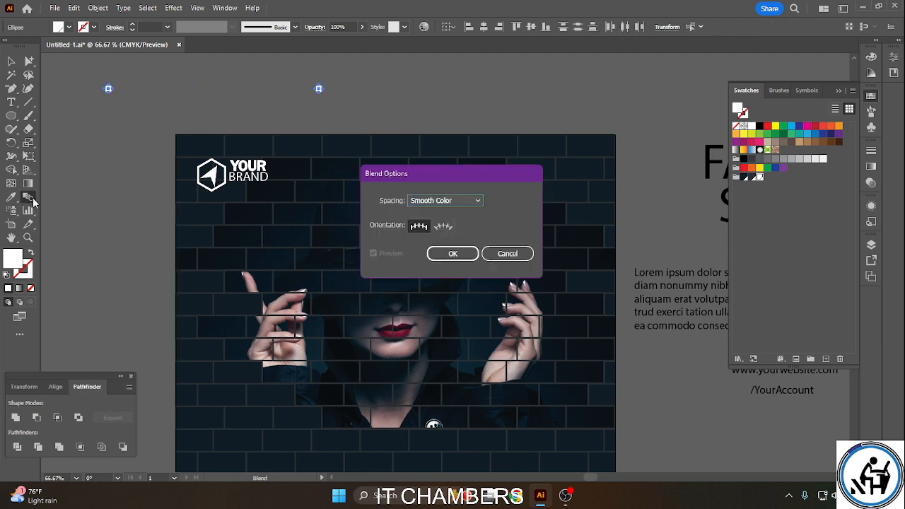
click(471, 201)
click(460, 223)
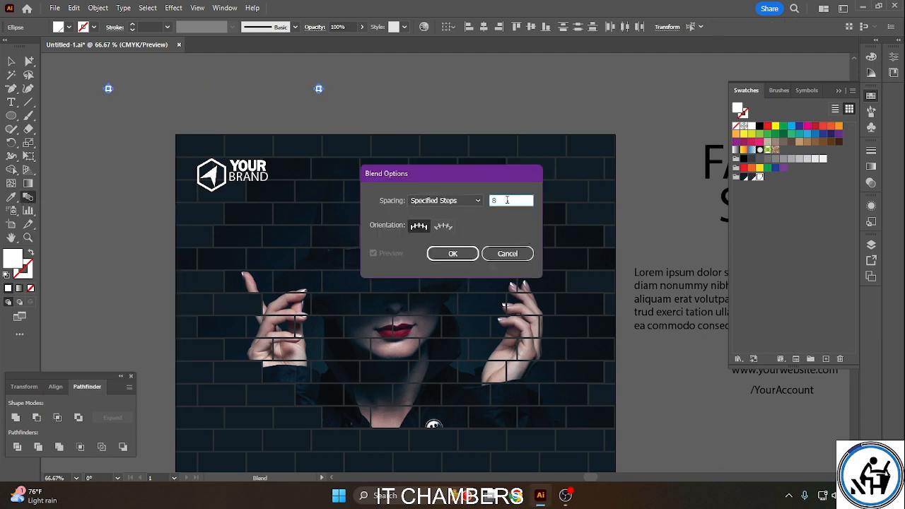
click(464, 256)
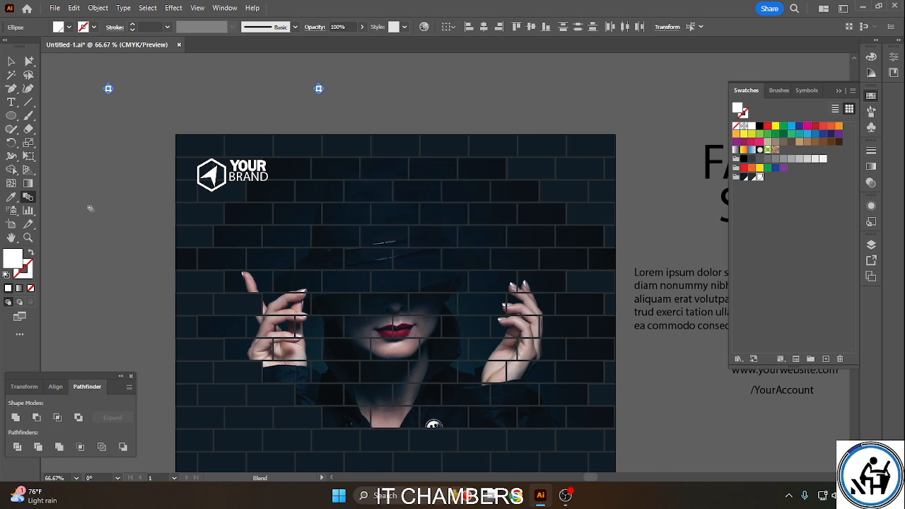
click(318, 89)
Set the circle blend's specified steps to 22.
double_click(29, 201)
click(500, 200)
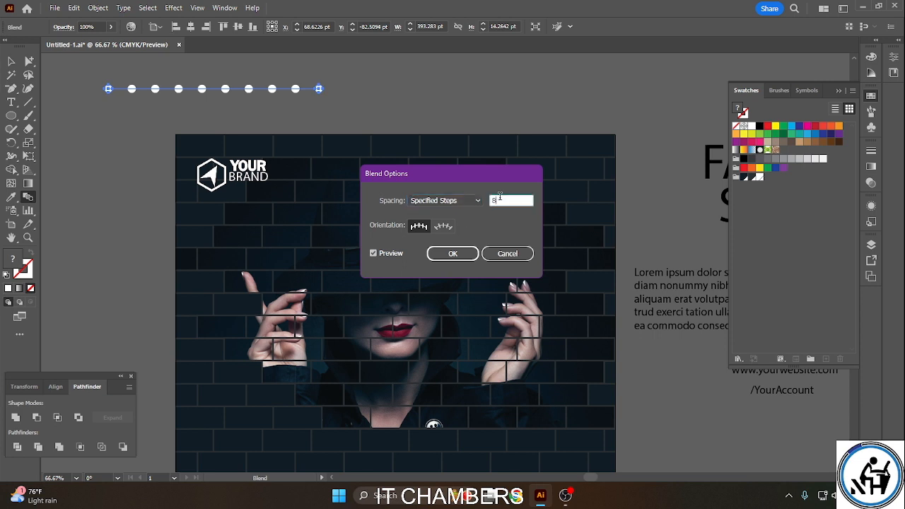
key(Up)
key(Up)
key(Up)
key(Up)
key(Up)
key(Up)
key(Up)
key(Up)
key(Up)
key(Up)
key(Up)
key(Up)
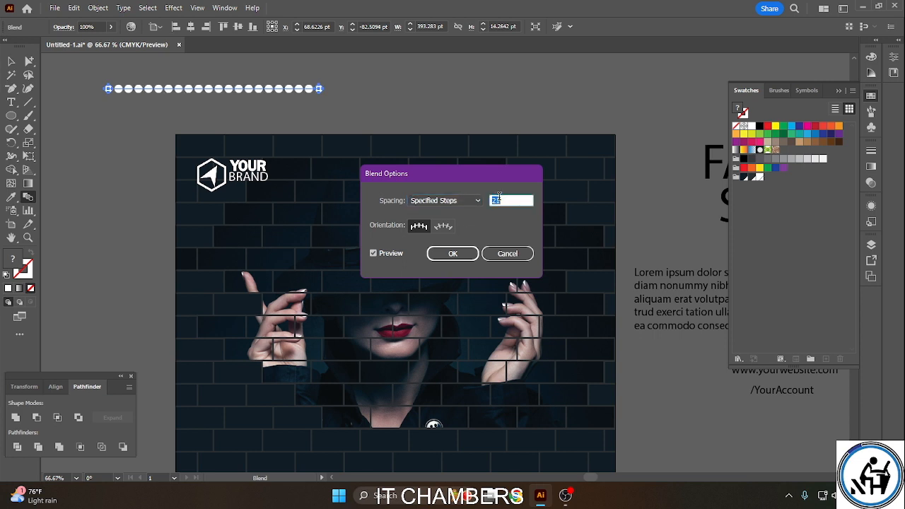
click(453, 253)
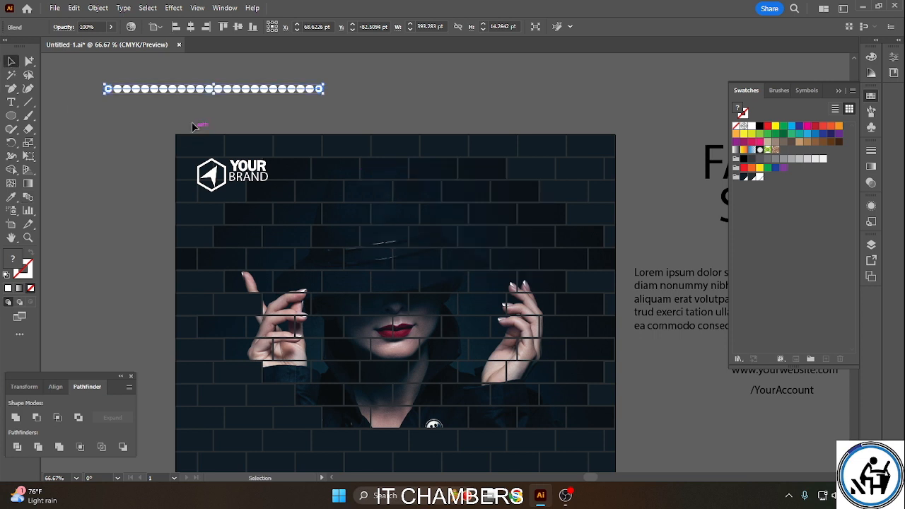
Scale the dot row down to about 187 pt wide and duplicate it directly below the original.
drag(302, 90, 319, 122)
click(280, 111)
key(ctrl+plus)
key(ctrl+plus)
key(ctrl+plus)
key(ctrl+plus)
key(ctrl+plus)
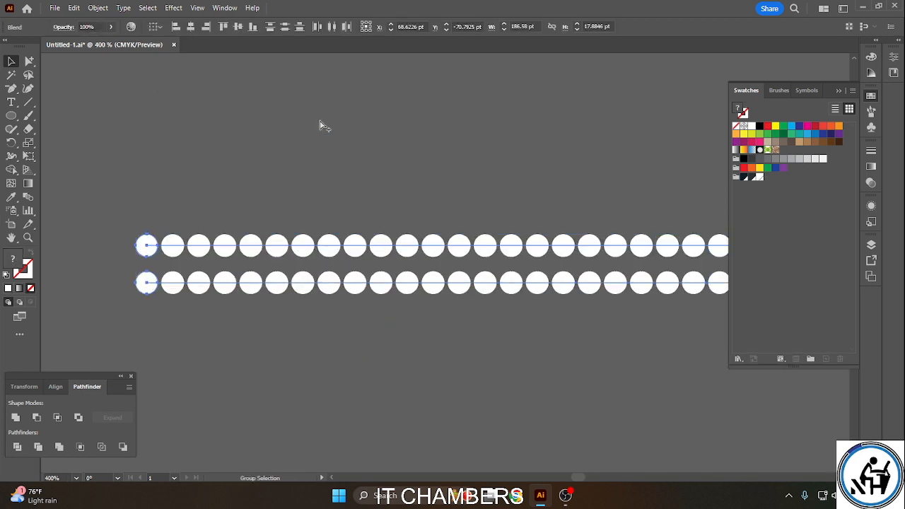
key(space)
drag(488, 354, 516, 280)
click(218, 156)
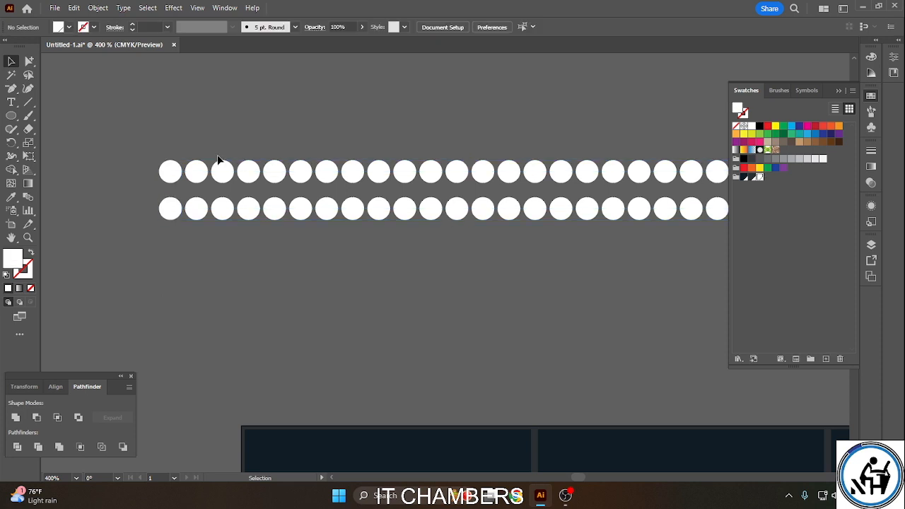
Set the specified steps of both dot-row blends to 18.
drag(663, 258, 663, 258)
double_click(28, 198)
click(506, 200)
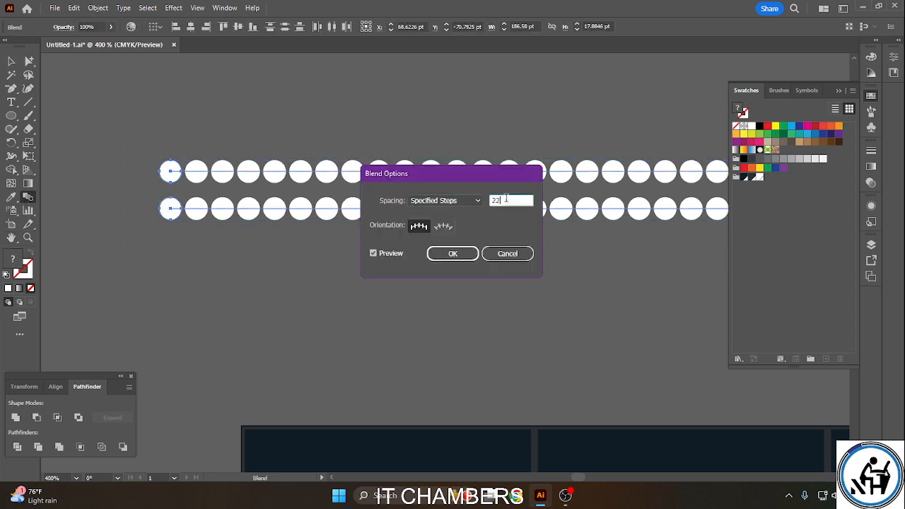
key(Down)
key(Down)
key(Down)
key(Down)
click(444, 254)
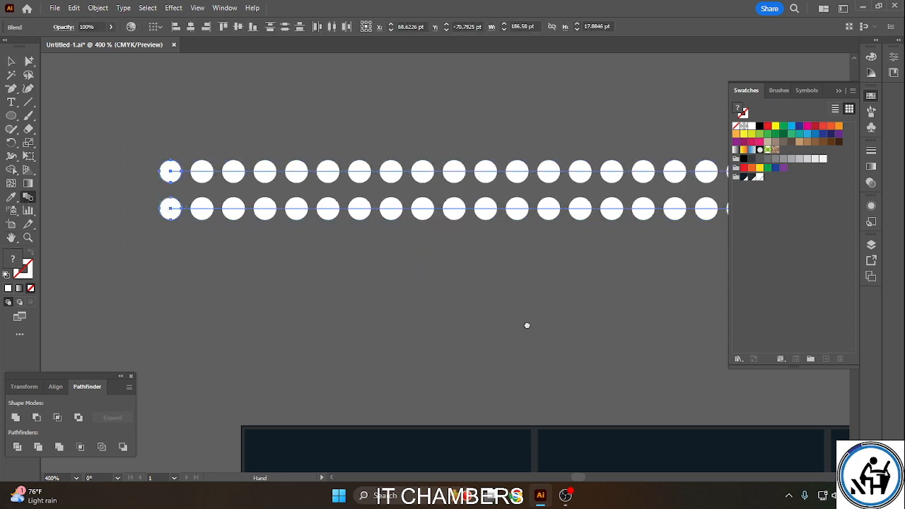
Group the two dot rows and move them onto the artboard above the logo.
key(space)
drag(528, 326, 363, 179)
click(11, 62)
drag(386, 64, 559, 368)
key(ctrl+g)
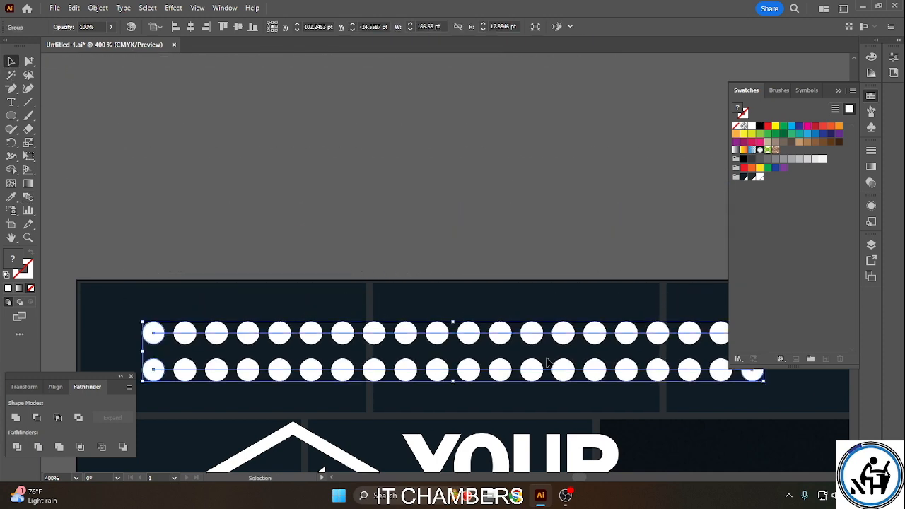
Scale the dot group to about 116 pt wide and position it near the artboard's top edge, right of the logo.
key(space)
drag(519, 280, 356, 72)
drag(313, 165, 401, 128)
key(space)
key(space)
drag(309, 125, 240, 189)
key(space)
drag(570, 169, 452, 158)
drag(398, 209, 496, 213)
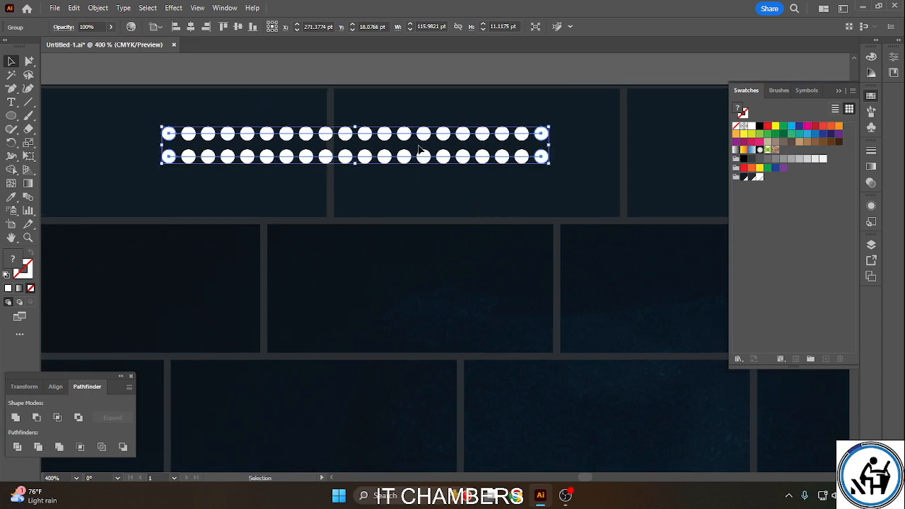
key(space)
drag(355, 205, 448, 167)
drag(486, 119, 396, 128)
key(ctrl+0)
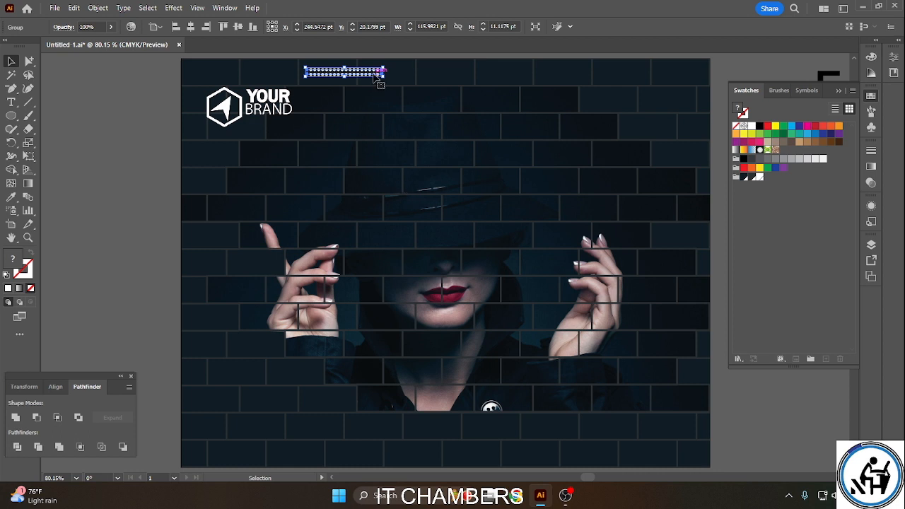
Duplicate the dot group onto the canvas left of the artboard and add a third dot row below the copy's two rows.
drag(376, 79, 116, 168)
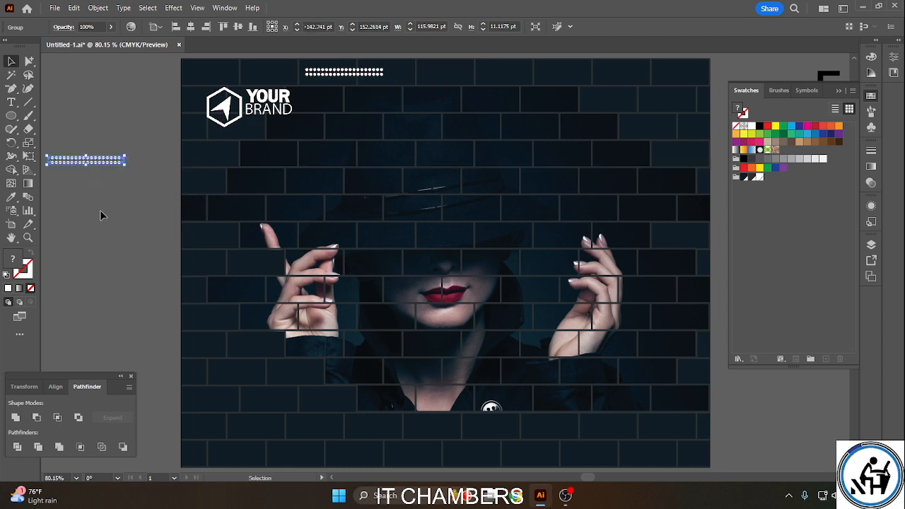
key(space)
drag(100, 211, 271, 248)
key(ctrl+plus)
key(ctrl+plus)
key(ctrl+plus)
key(ctrl+plus)
key(ctrl+plus)
key(ctrl+plus)
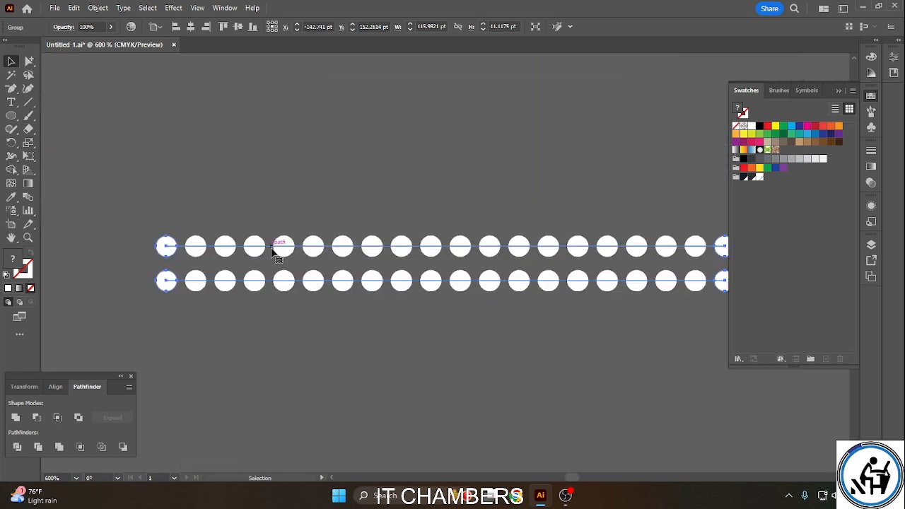
key(space)
drag(380, 357, 242, 272)
click(277, 204)
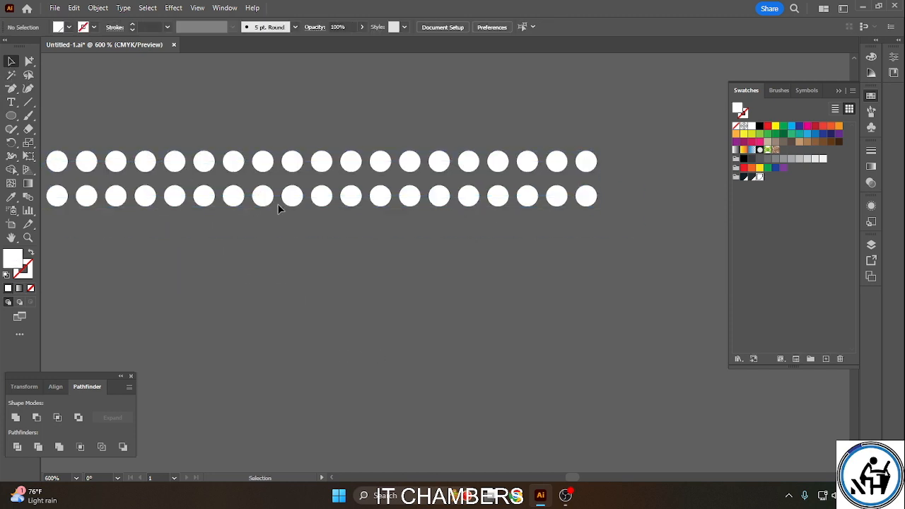
click(299, 196)
drag(299, 196, 299, 232)
drag(190, 133, 365, 278)
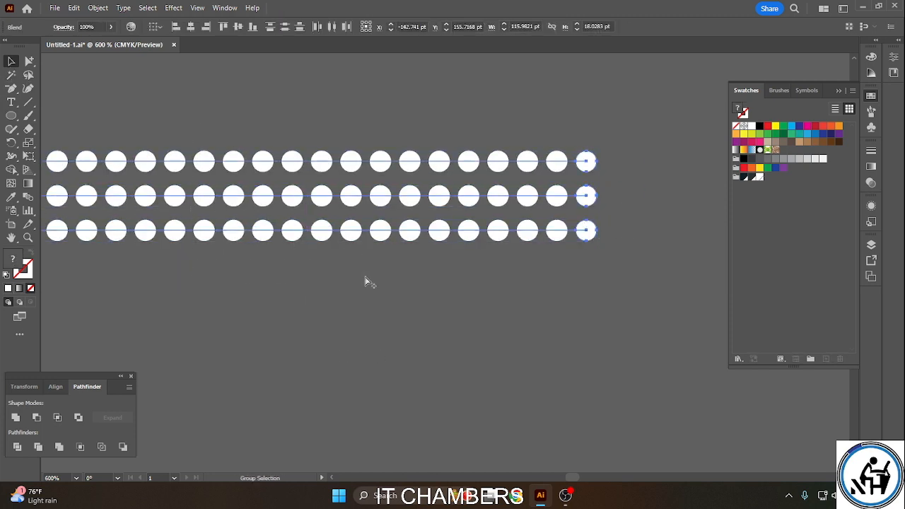
Group the three dot rows and place the group near the artboard's right edge, beside the raised fingertips.
key(ctrl+minus)
key(ctrl+minus)
key(ctrl+minus)
key(space)
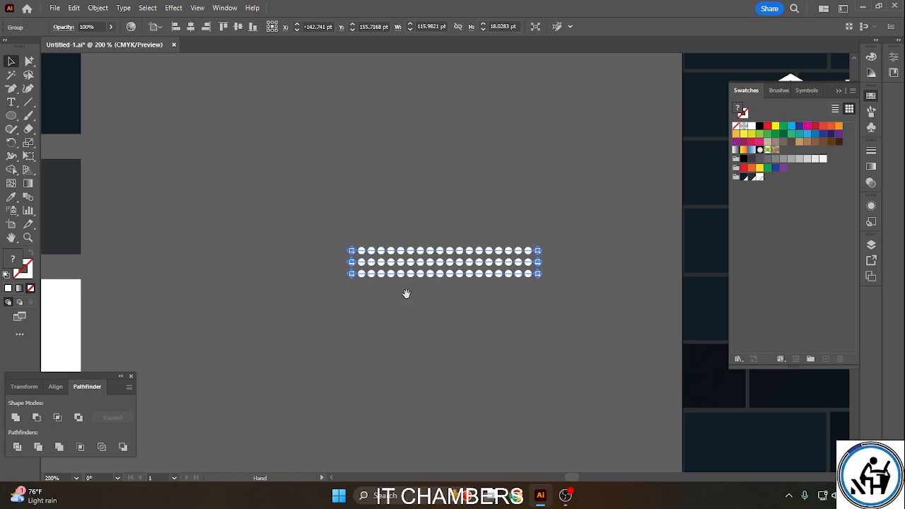
drag(637, 386, 239, 403)
drag(109, 280, 715, 288)
key(space)
drag(649, 376, 137, 361)
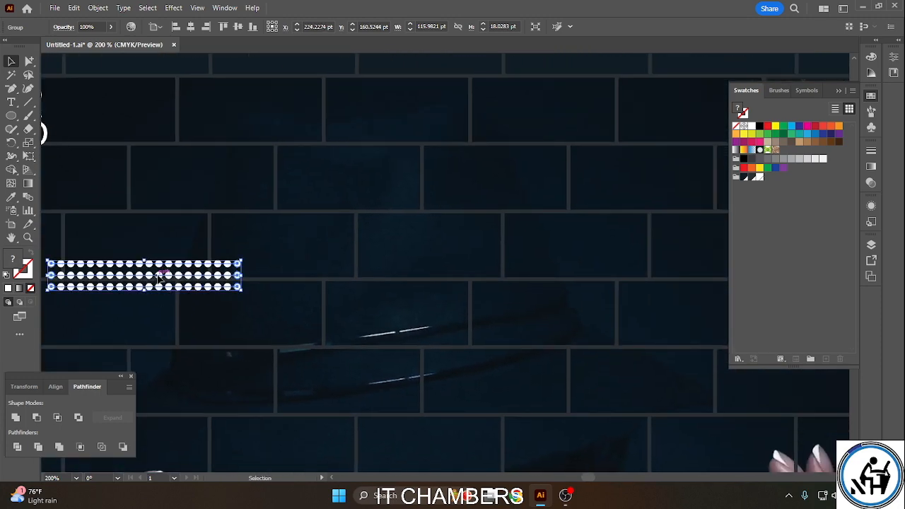
drag(157, 274, 700, 380)
key(space)
drag(715, 445, 371, 198)
drag(359, 124, 611, 206)
click(625, 276)
Move the FASHION and SALE texts to the canvas left of the artboard, stacked with their left edges aligned.
key(ctrl+minus)
key(ctrl+minus)
key(ctrl+minus)
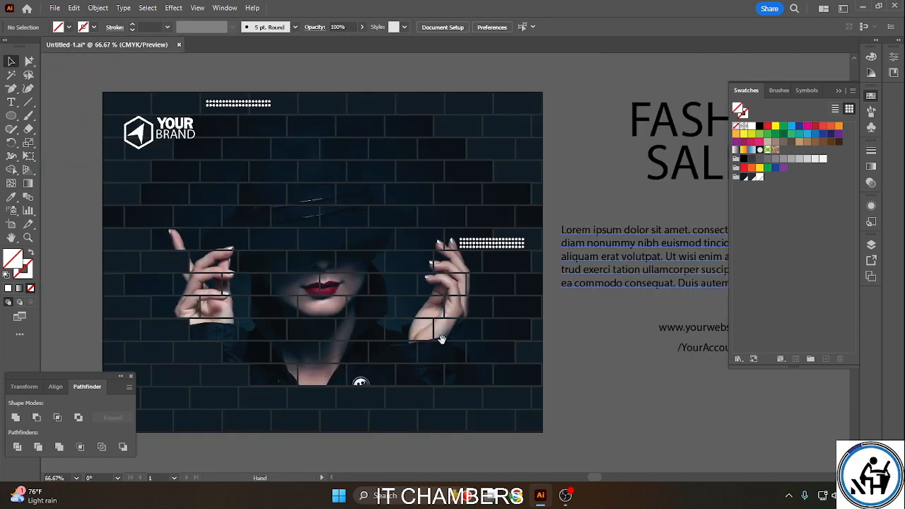
drag(441, 339, 520, 313)
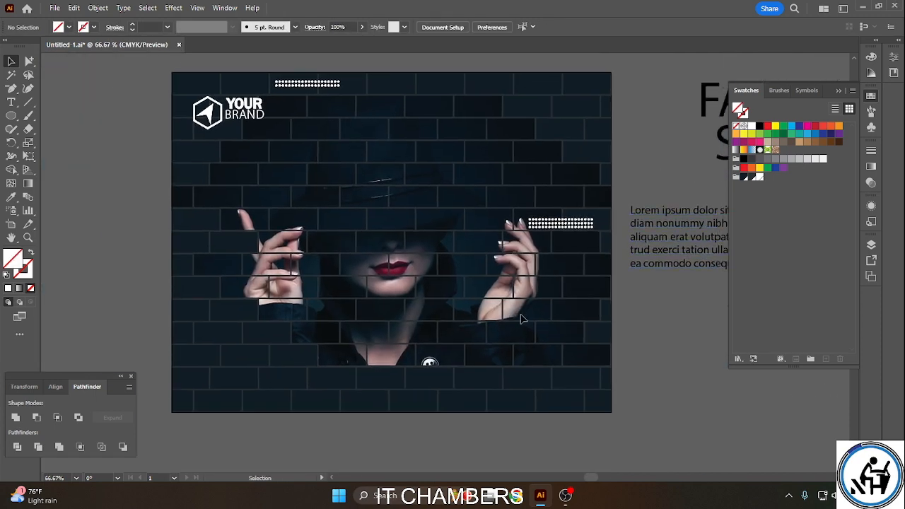
drag(660, 238, 586, 289)
drag(678, 151, 81, 218)
drag(674, 207, 59, 275)
drag(333, 403, 715, 318)
drag(383, 108, 255, 263)
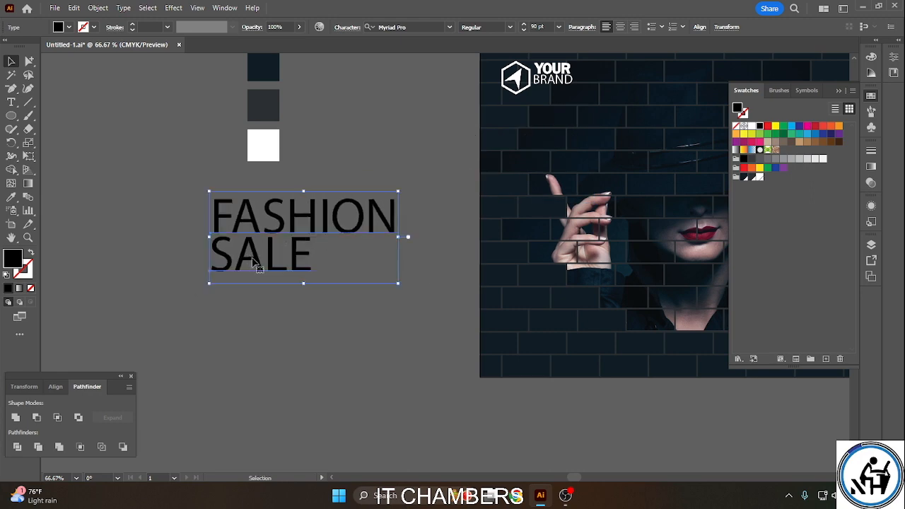
Change the font of the FASHION and SALE texts to Impact.
click(449, 27)
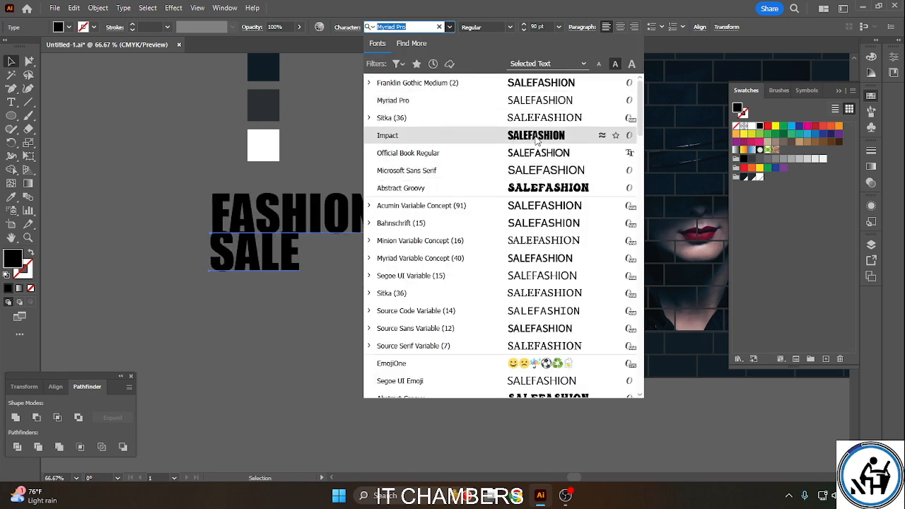
scroll(538, 238, down, 15)
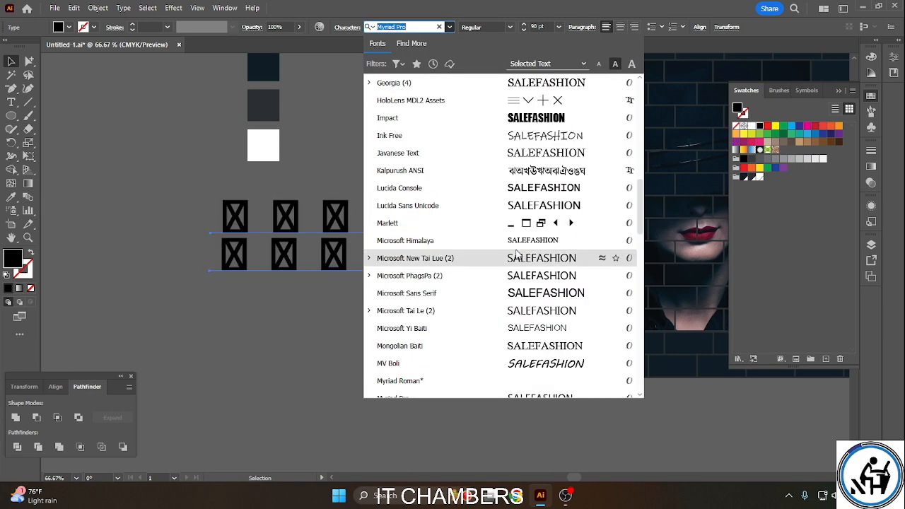
scroll(533, 141, down, 20)
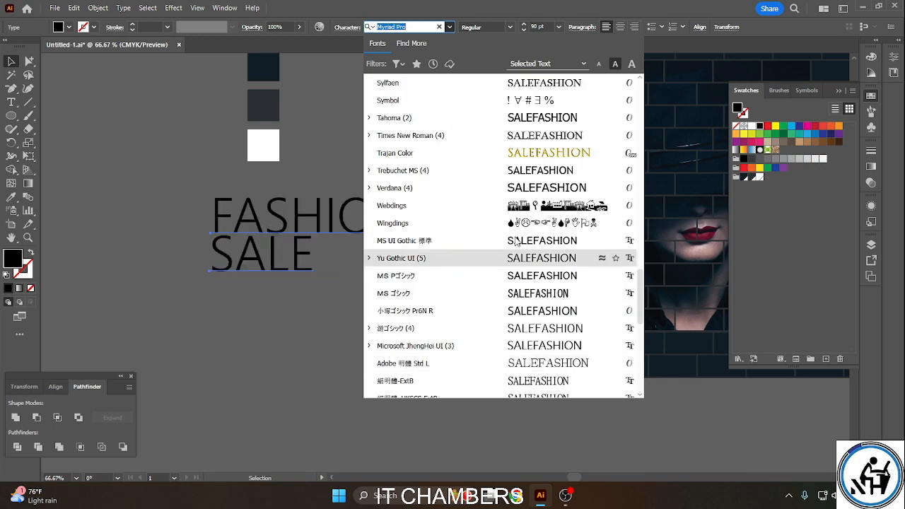
scroll(534, 201, down, 8)
scroll(514, 266, up, 15)
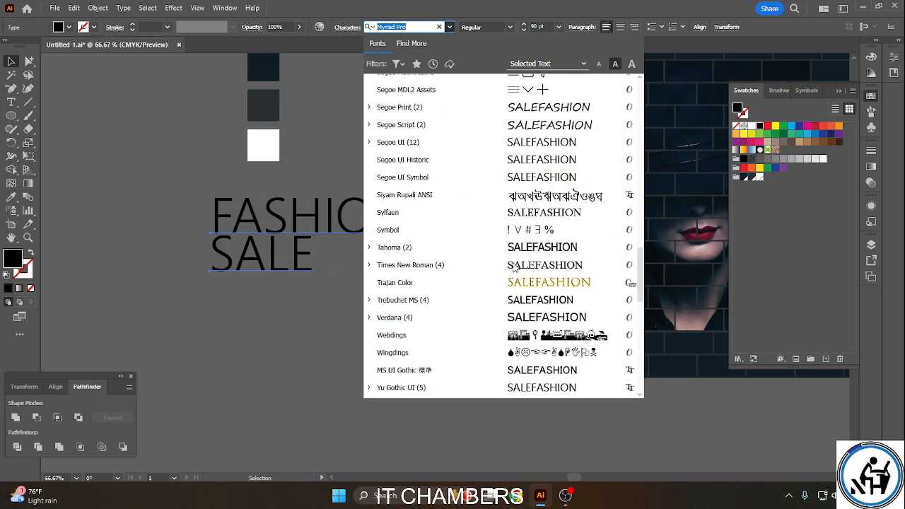
scroll(514, 267, up, 5)
click(517, 251)
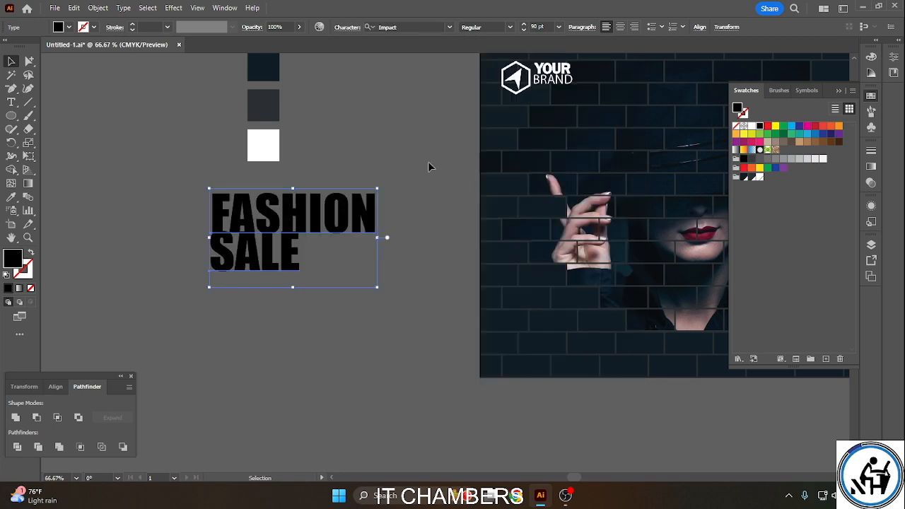
Align the FASHION and SALE texts by their left edges and nudge SALE down to widen the gap between them.
click(699, 27)
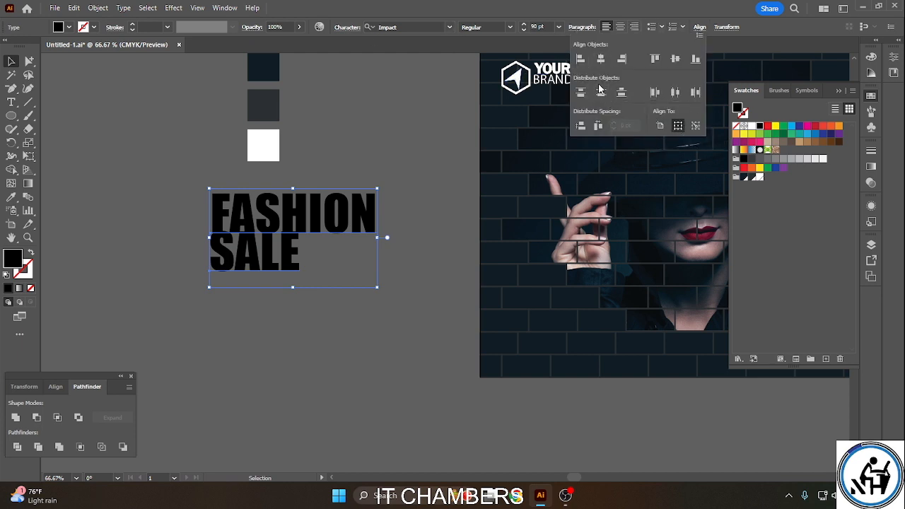
click(578, 62)
click(420, 275)
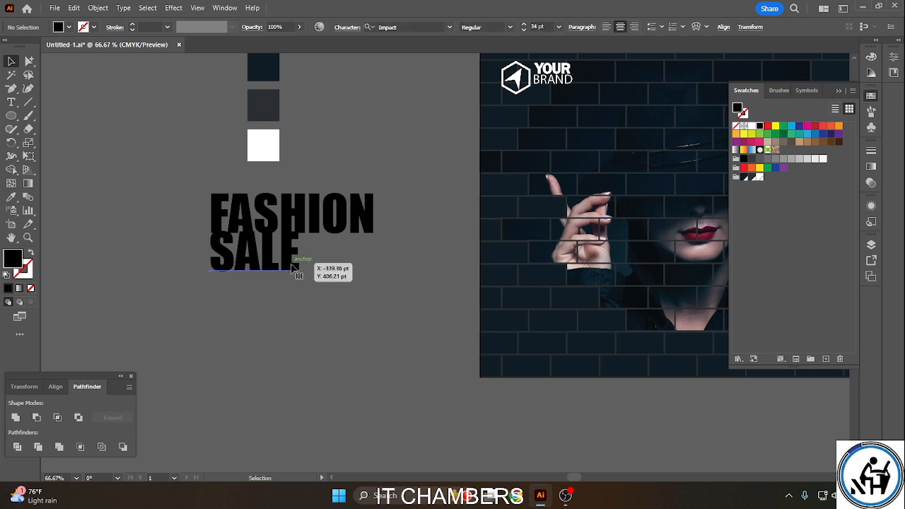
key(shift+Down)
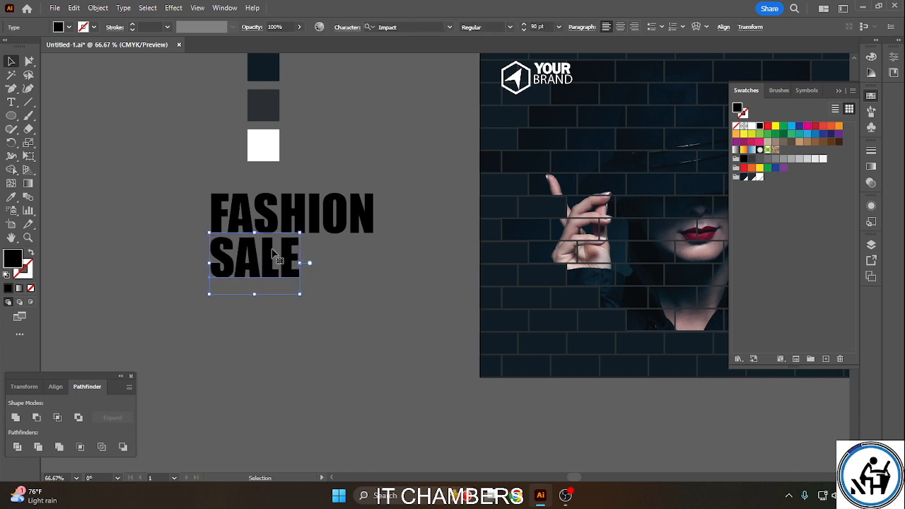
Change the font of the FASHION and SALE texts to Franklin Gothic Medium Italic.
shift+click(279, 222)
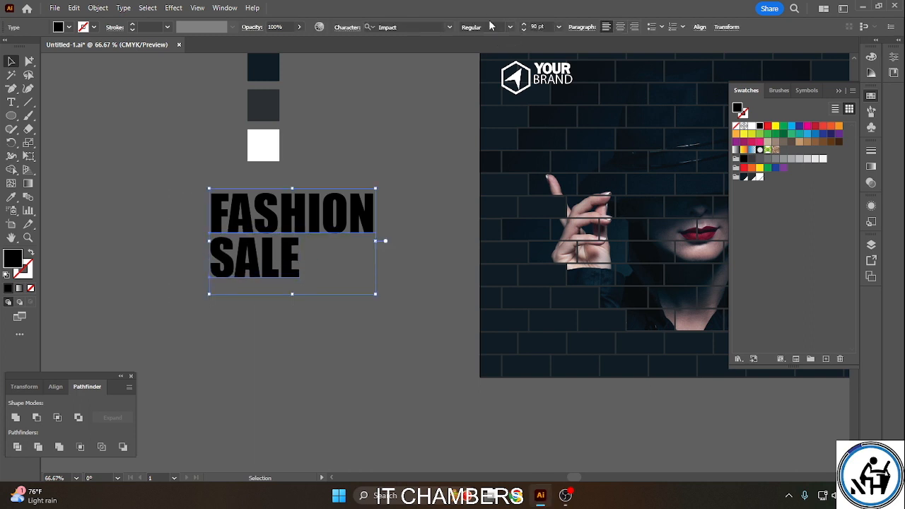
click(450, 27)
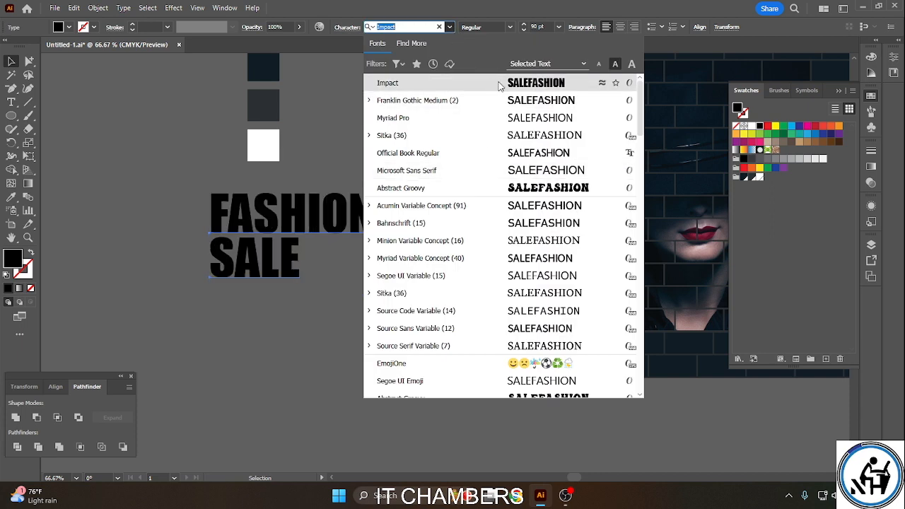
click(417, 100)
click(510, 26)
click(478, 48)
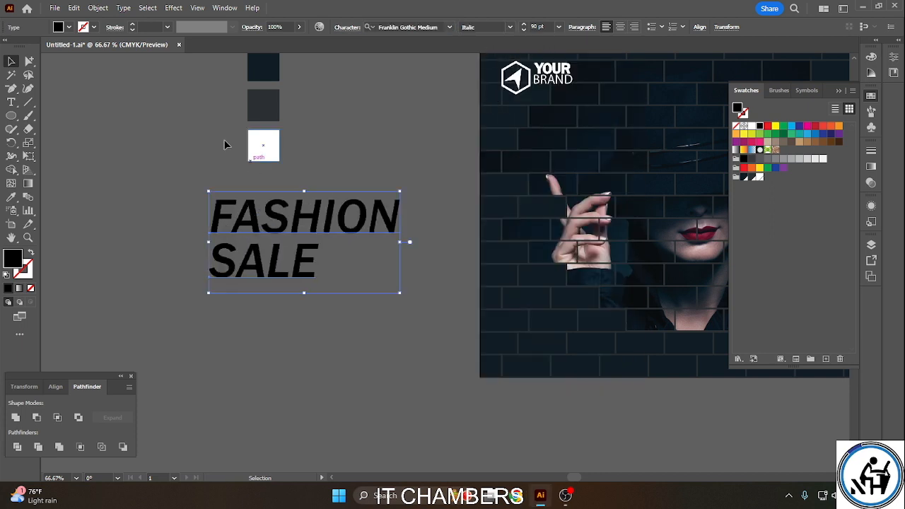
Give the FASHION and SALE texts a white fill and a white 4 pt stroke.
click(136, 27)
click(134, 26)
click(134, 25)
click(134, 25)
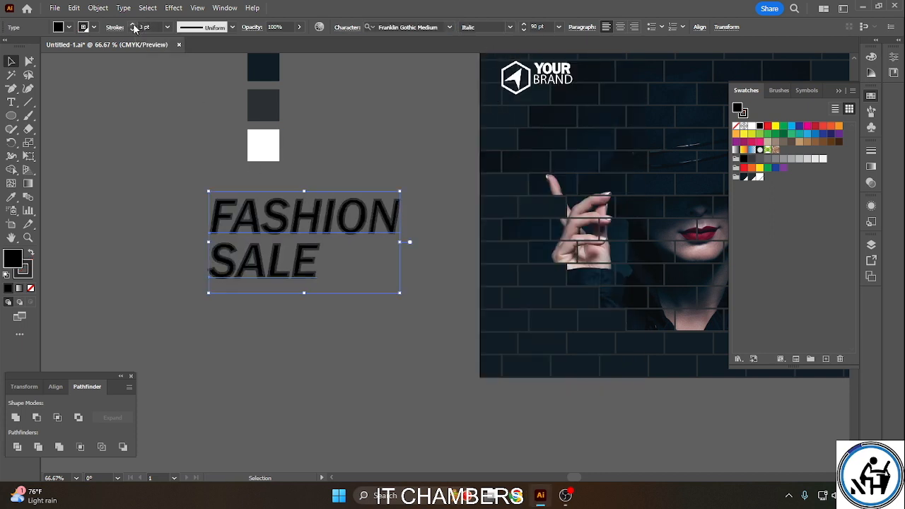
click(92, 27)
click(31, 87)
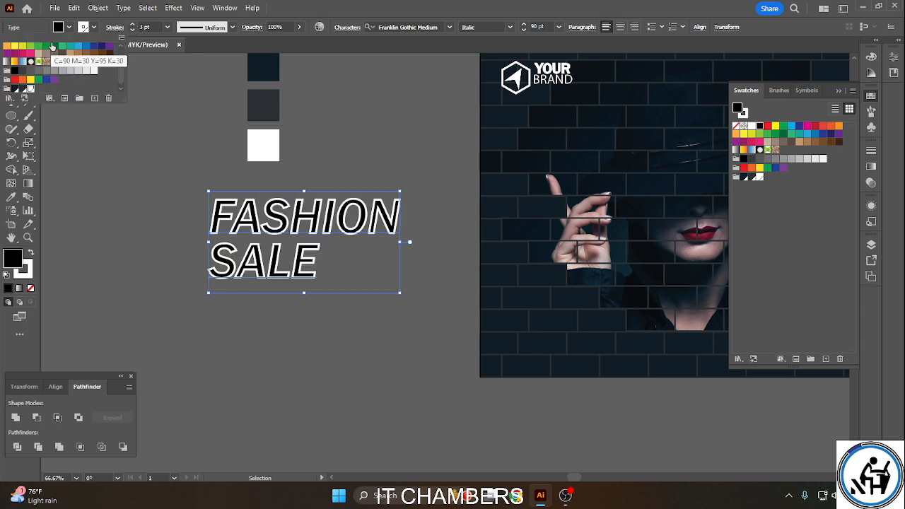
click(30, 87)
click(376, 6)
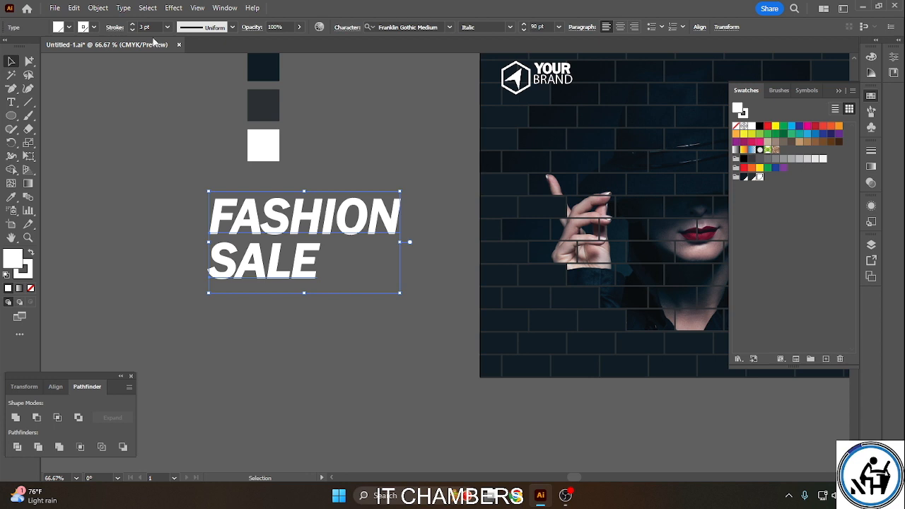
click(132, 27)
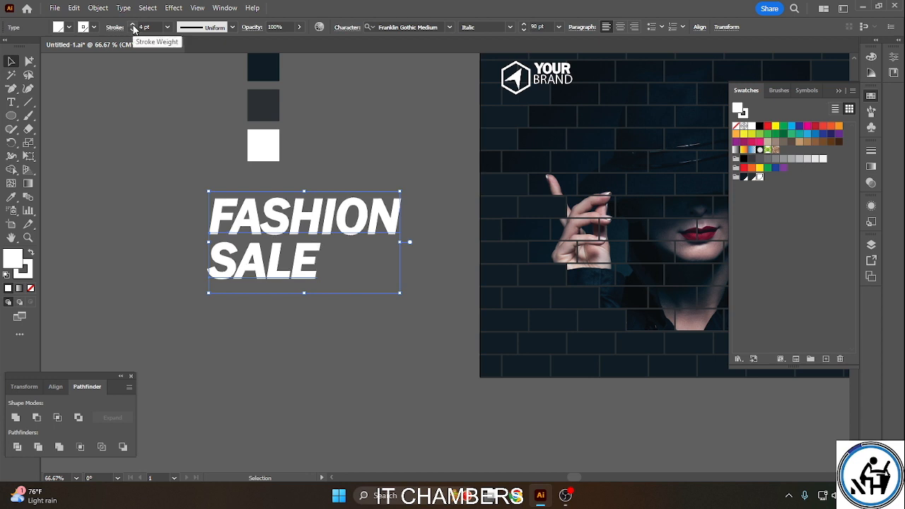
Group the FASHION and SALE texts, scale them to about 62 pt, and place them over the raised hand, aligned under the logo.
key(v)
click(292, 260)
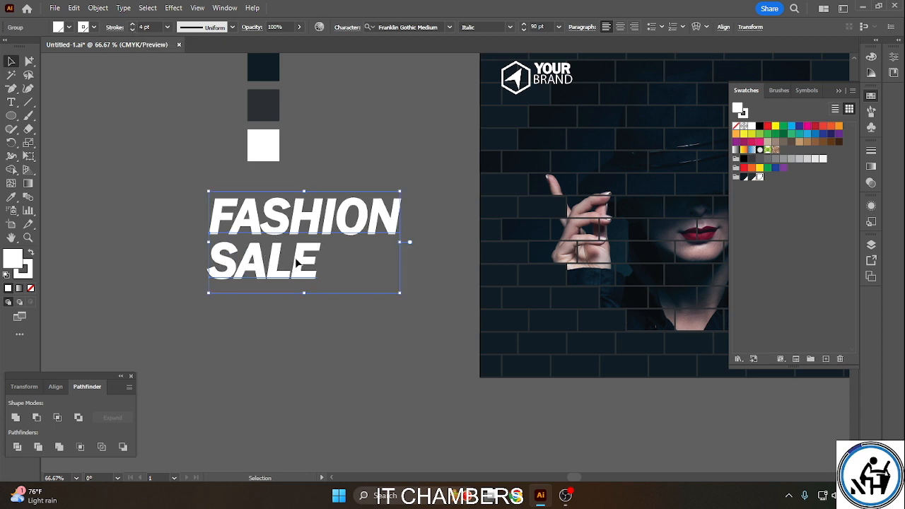
drag(297, 263, 394, 204)
drag(513, 271, 483, 254)
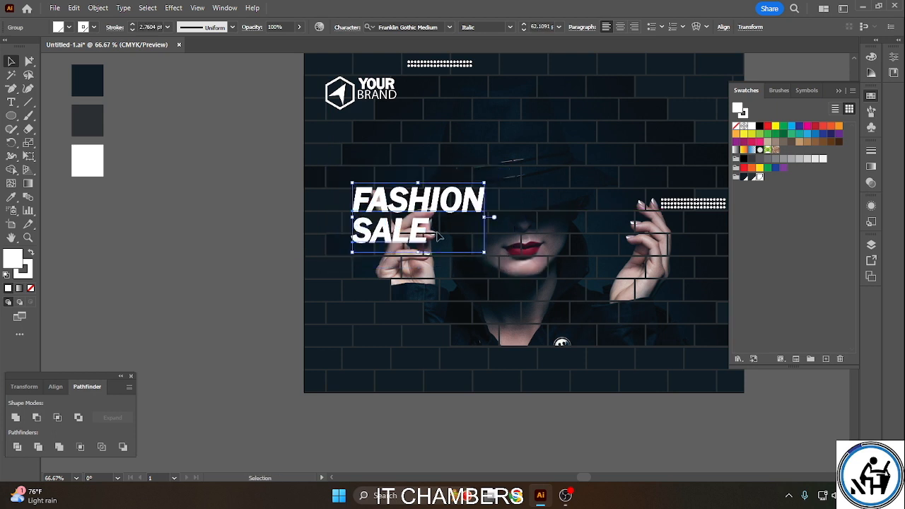
drag(420, 207, 393, 265)
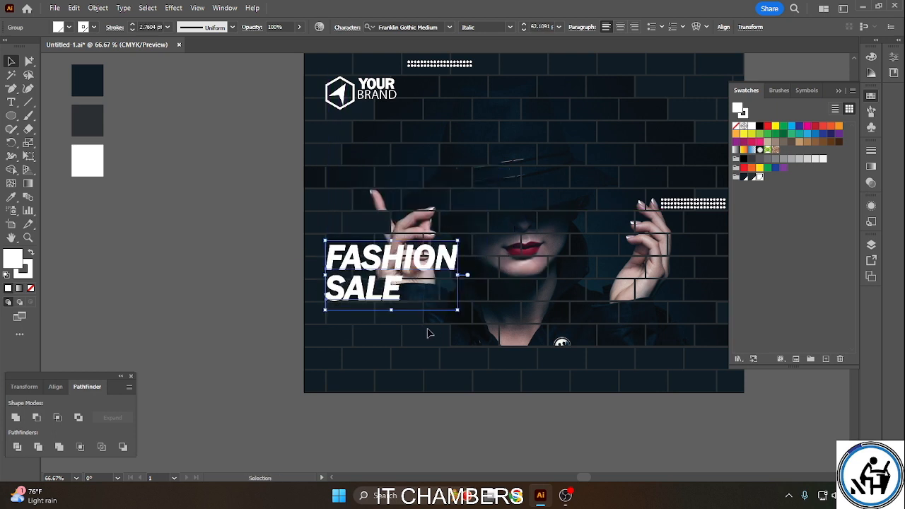
drag(465, 343, 434, 344)
drag(361, 299, 364, 299)
click(368, 330)
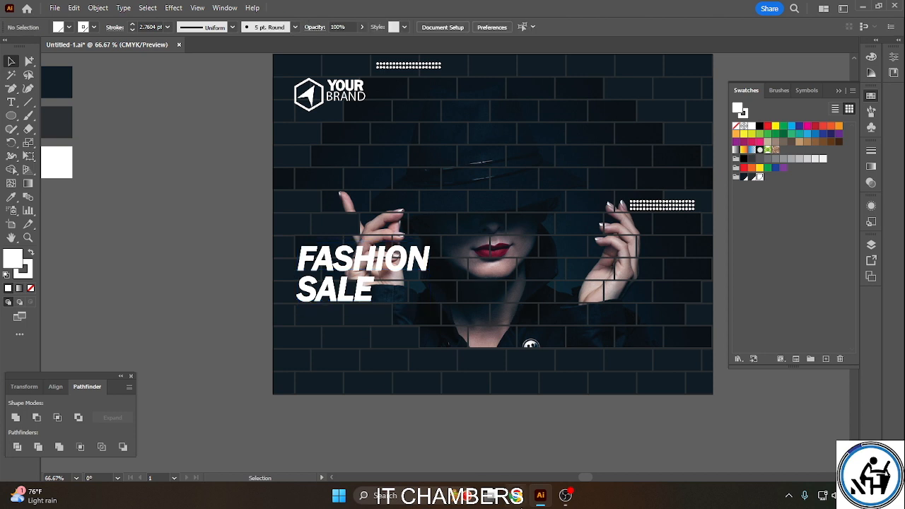
Enlarge the FASHION SALE headline group to about 84 pt and move it slightly higher on the artboard.
click(361, 300)
drag(434, 314, 475, 335)
drag(379, 317, 377, 292)
click(406, 351)
Move the lorem ipsum paragraph onto the artboard below the headline and fill it white.
drag(531, 422, 421, 422)
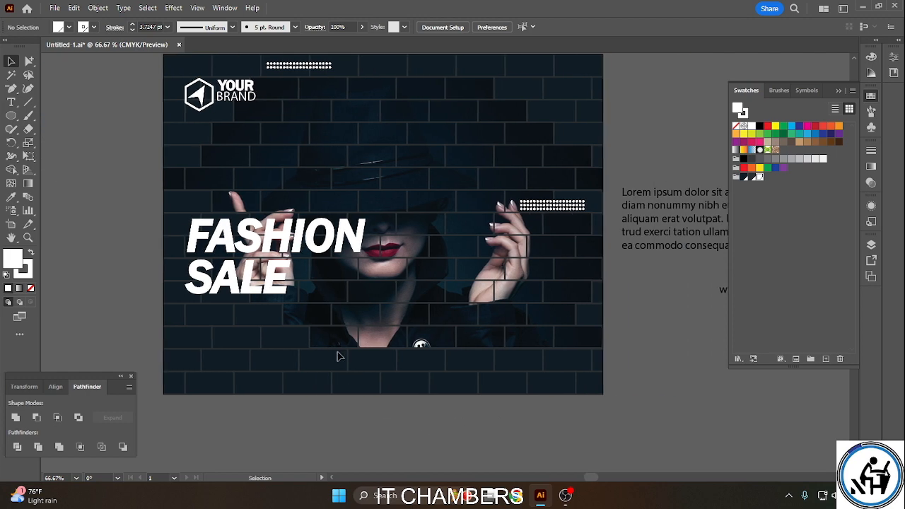
drag(593, 319, 416, 312)
click(483, 204)
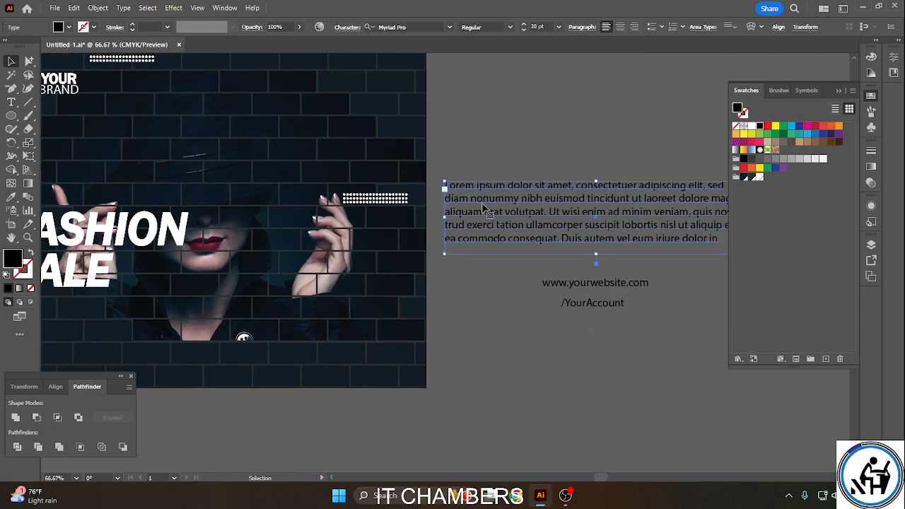
drag(492, 197, 114, 313)
drag(147, 326, 394, 302)
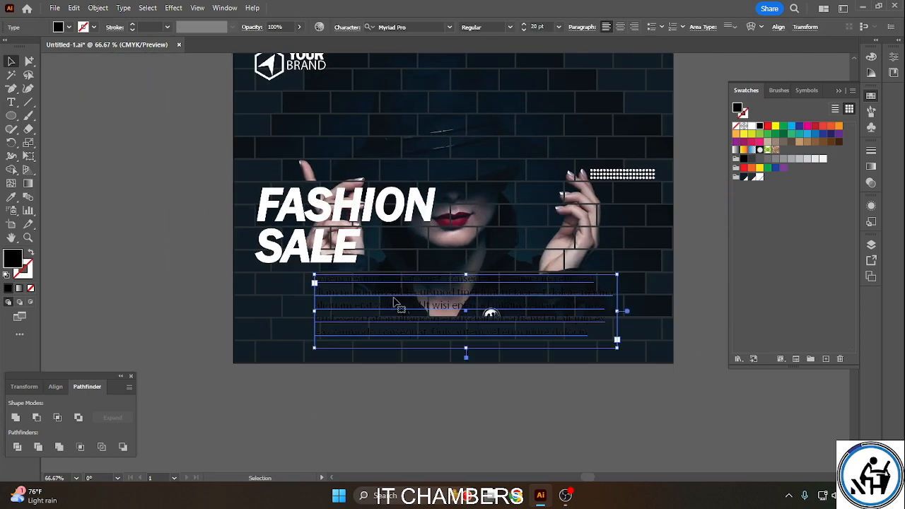
click(68, 27)
click(35, 79)
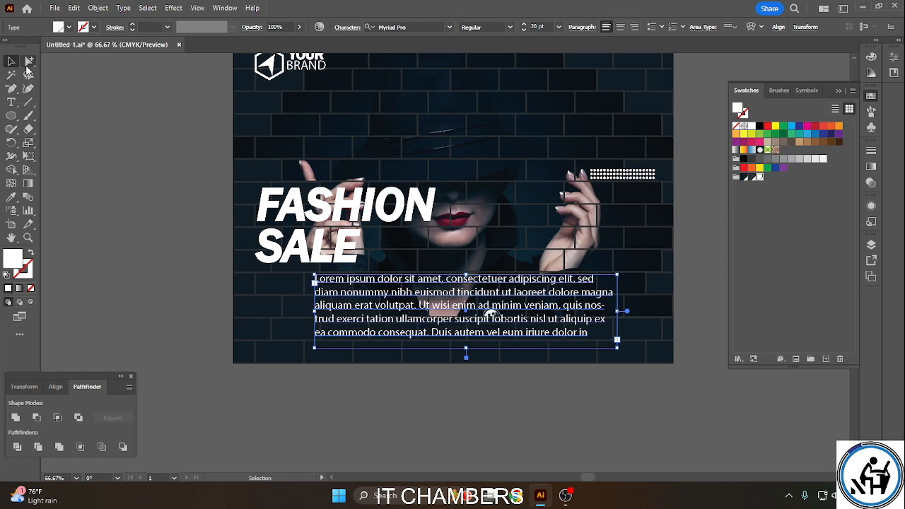
Shrink the paragraph's text frame to four lines and place it directly under SALE, aligned with the headline's left edge.
drag(493, 340, 436, 334)
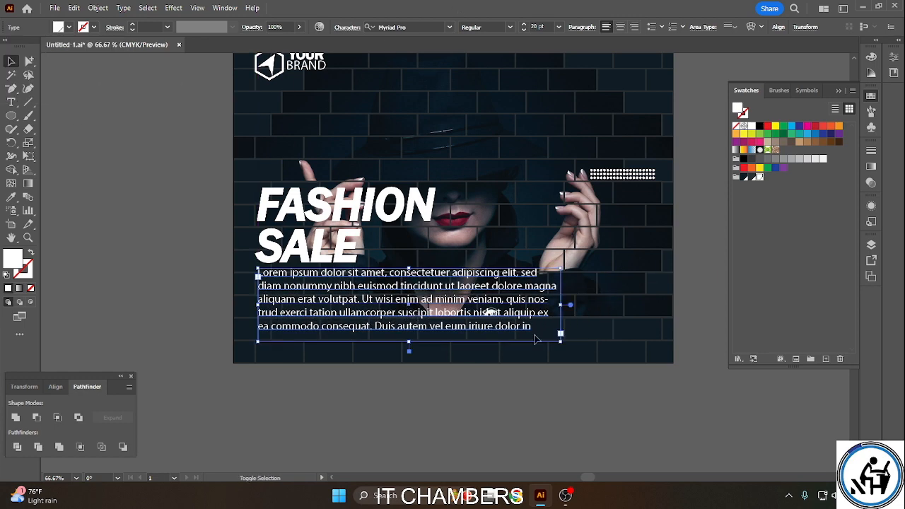
drag(562, 343, 529, 330)
drag(402, 304, 391, 305)
click(420, 413)
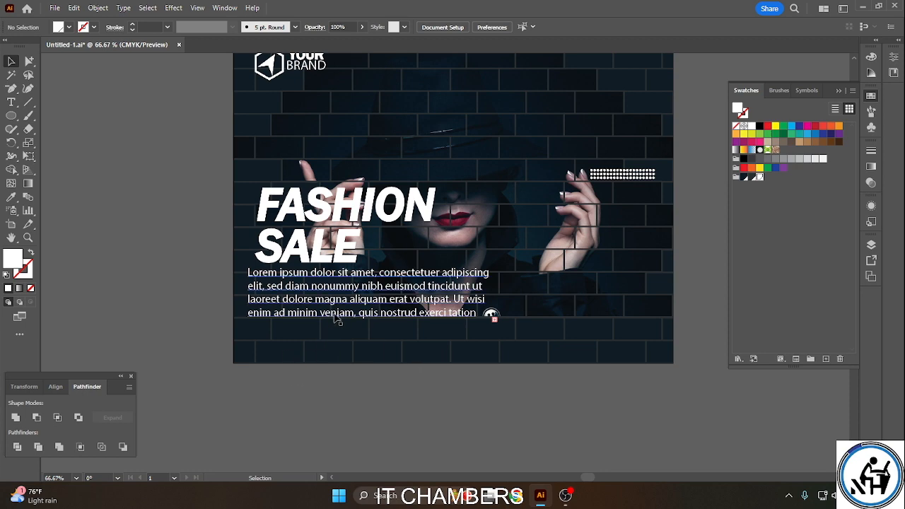
drag(338, 321, 345, 320)
click(349, 366)
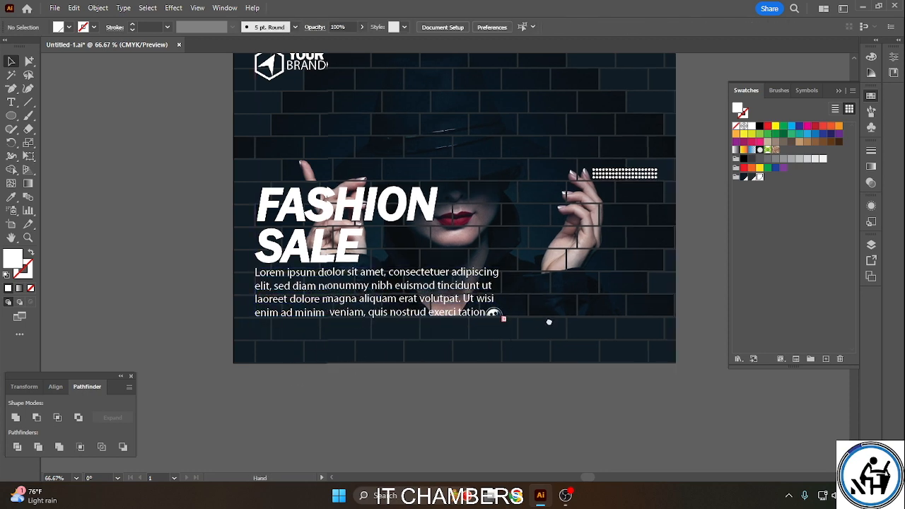
drag(548, 323, 601, 293)
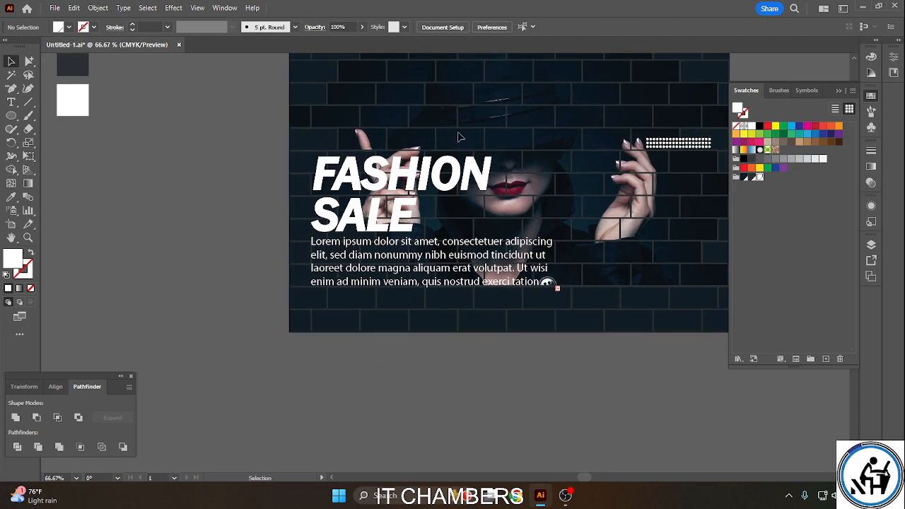
click(483, 161)
drag(484, 129, 497, 206)
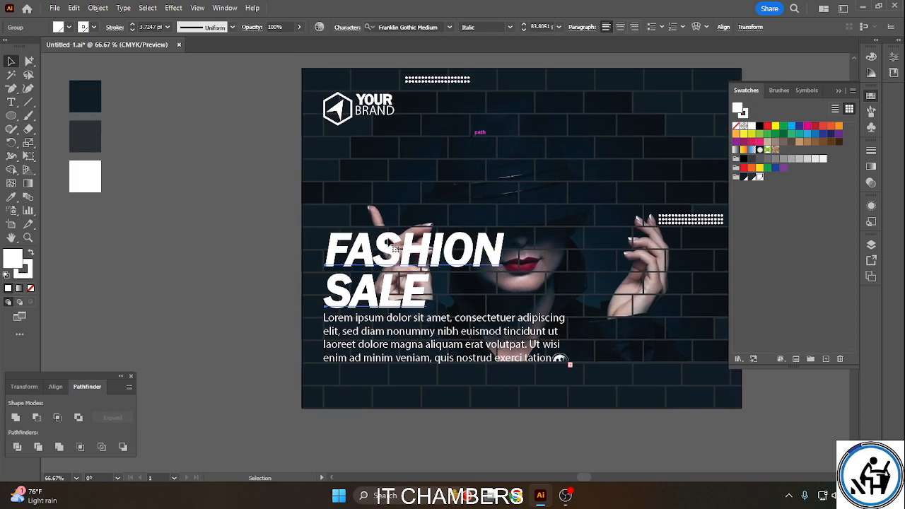
click(469, 81)
drag(470, 83, 312, 389)
key(ctrl+z)
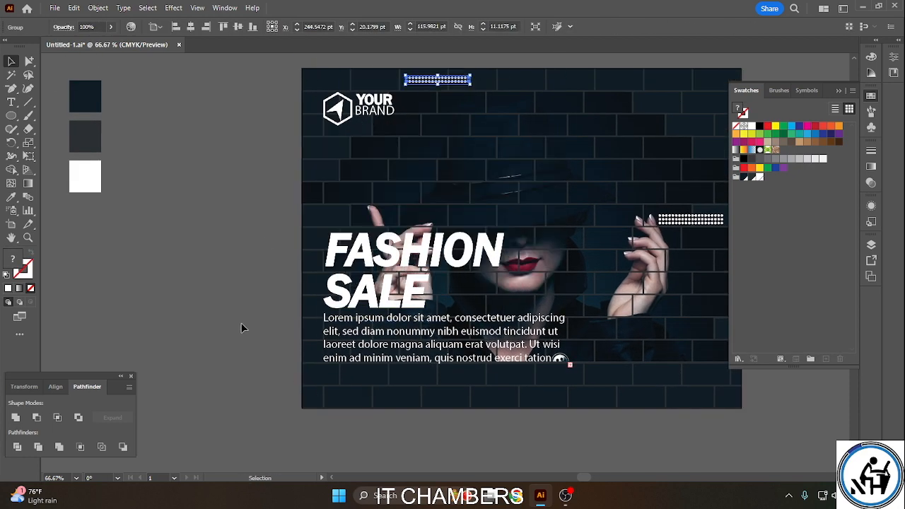
click(241, 327)
Duplicate the two-row dot group from beside the logo to the artboard's lower-left corner, overlapping its left edge.
click(453, 106)
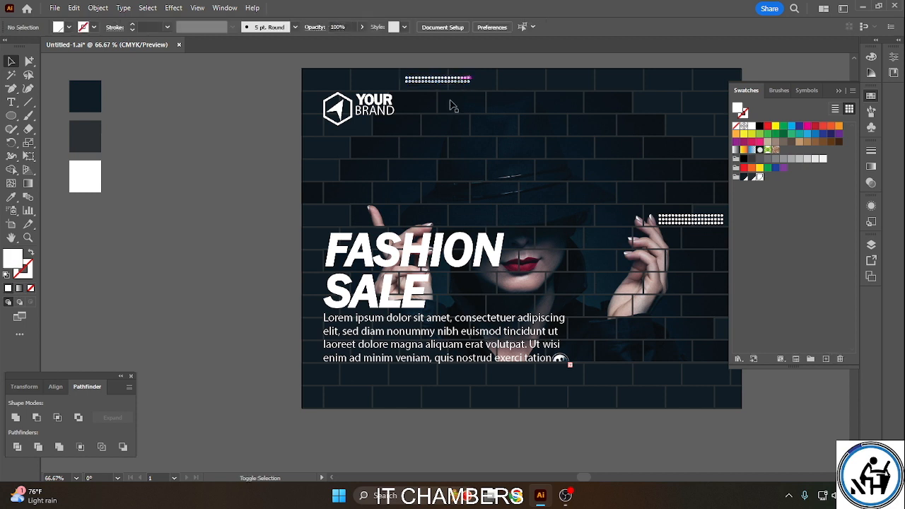
drag(458, 81, 321, 402)
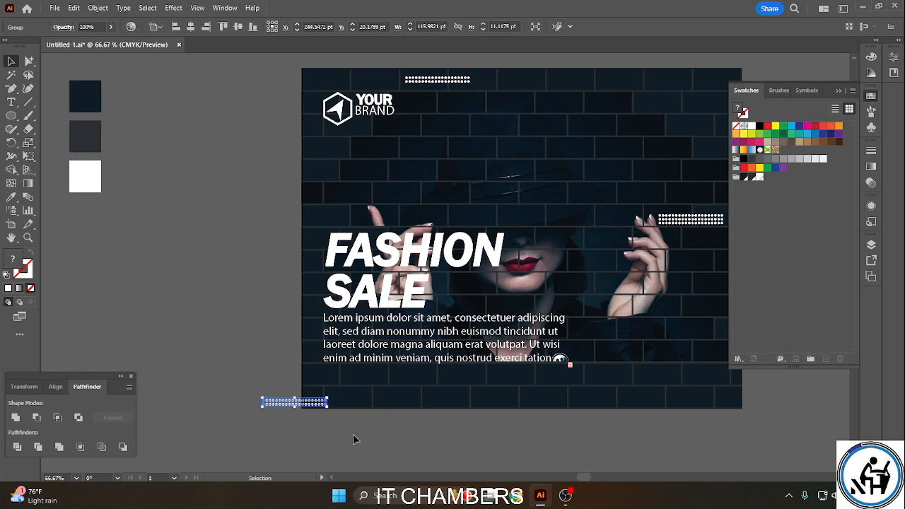
click(353, 435)
Move the X, Instagram and Facebook icons to the canvas left of the artboard and fill them white.
drag(584, 404, 62, 358)
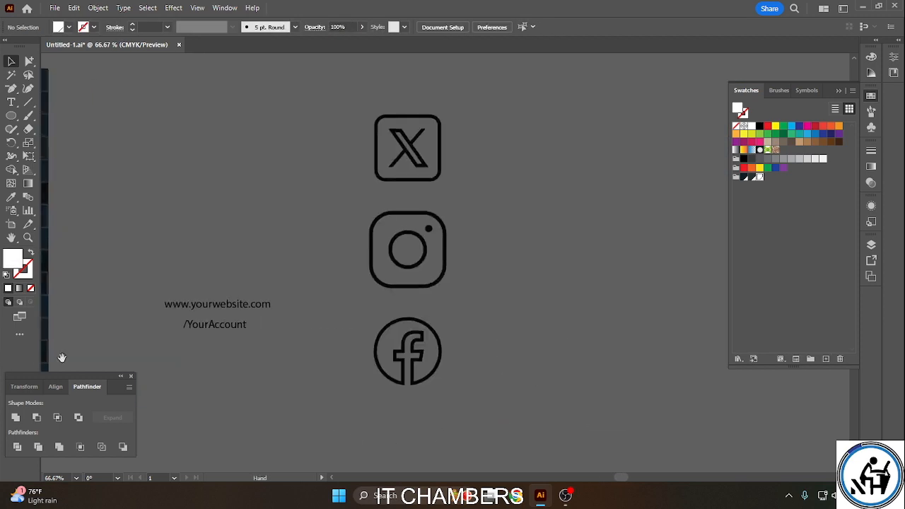
drag(427, 377, 86, 321)
drag(195, 355, 383, 450)
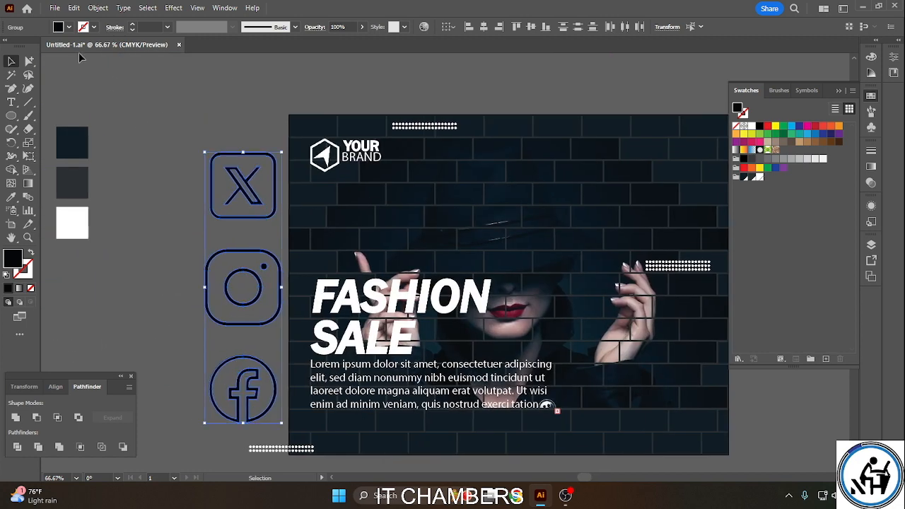
click(69, 27)
click(30, 86)
click(410, 7)
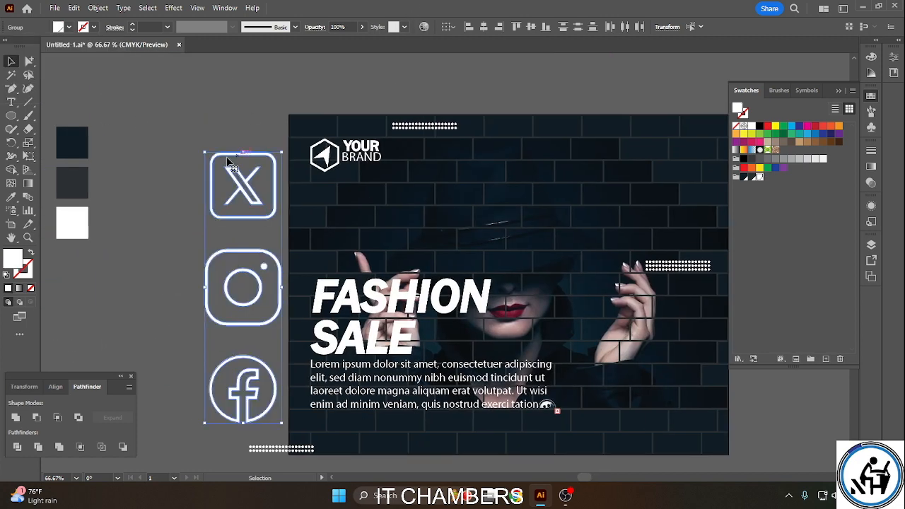
click(168, 155)
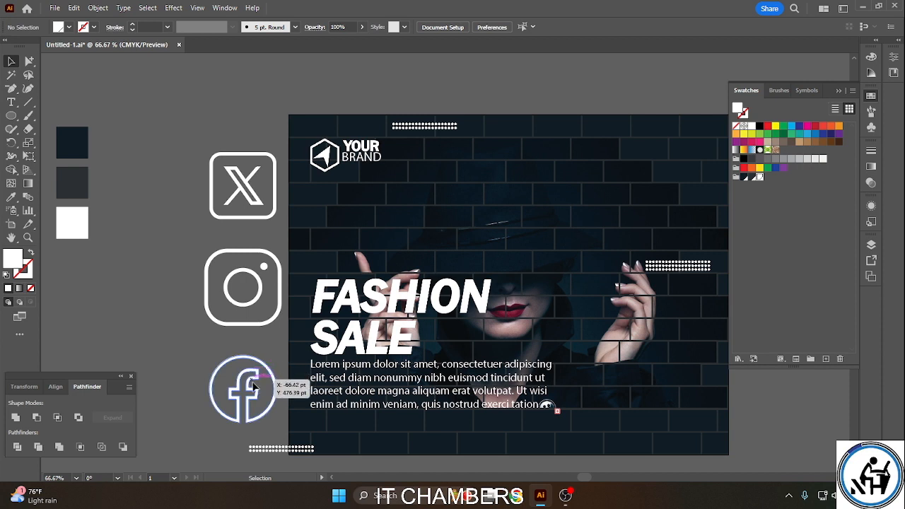
click(276, 385)
drag(278, 425, 274, 419)
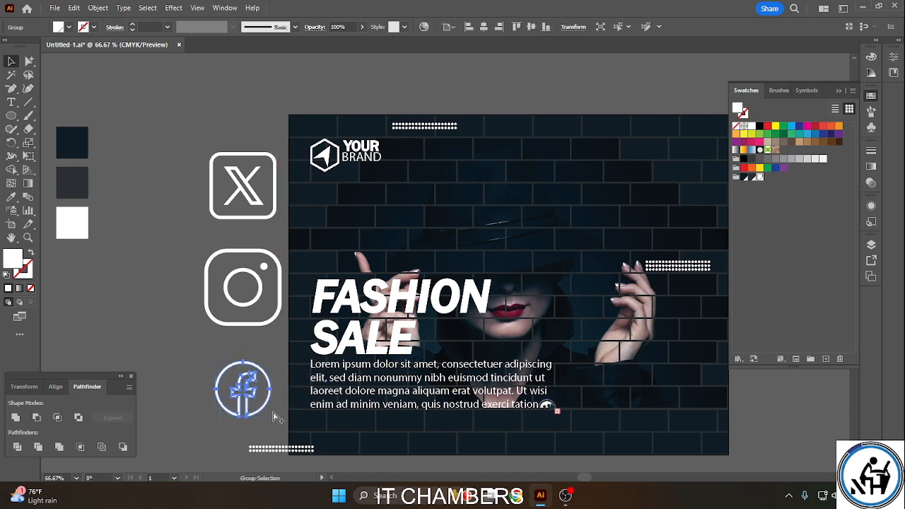
key(ctrl+z)
Shrink the three social icons and arrange them in an evenly spaced row: Facebook, Instagram, X.
drag(174, 125, 178, 333)
click(221, 334)
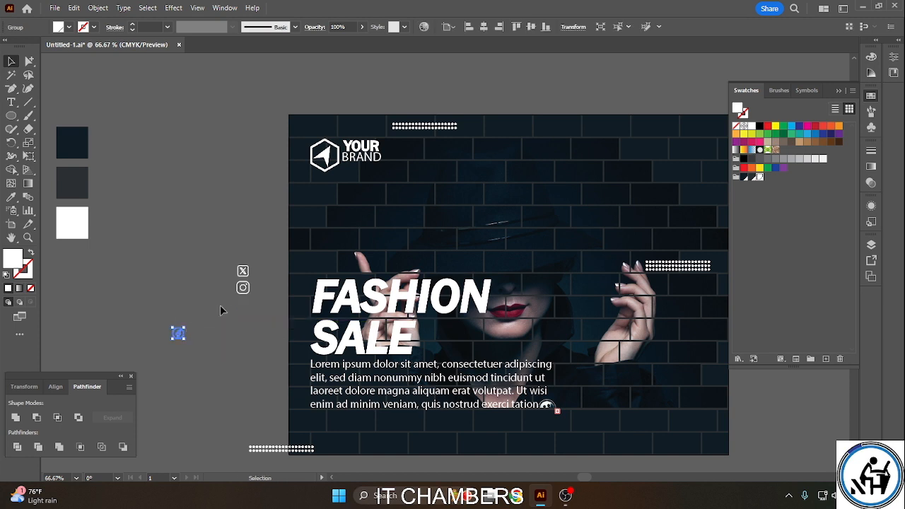
drag(243, 287, 233, 335)
drag(155, 319, 266, 363)
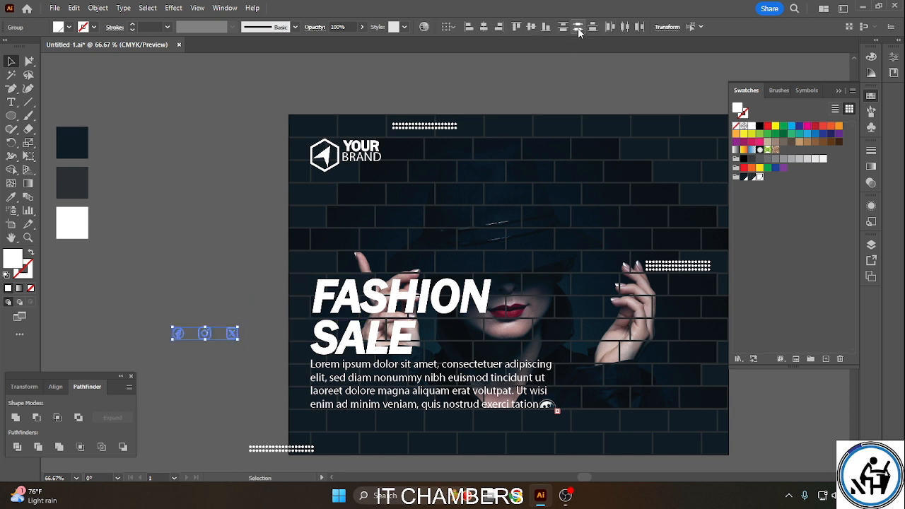
click(625, 27)
Move the row of social icons onto the artboard below the lorem ipsum paragraph.
drag(177, 316, 248, 363)
drag(228, 333, 381, 430)
click(438, 465)
Recolor the "/YourAccount" text white to match the paragraph and place it on the artboard beside the X icon.
drag(615, 416, 370, 349)
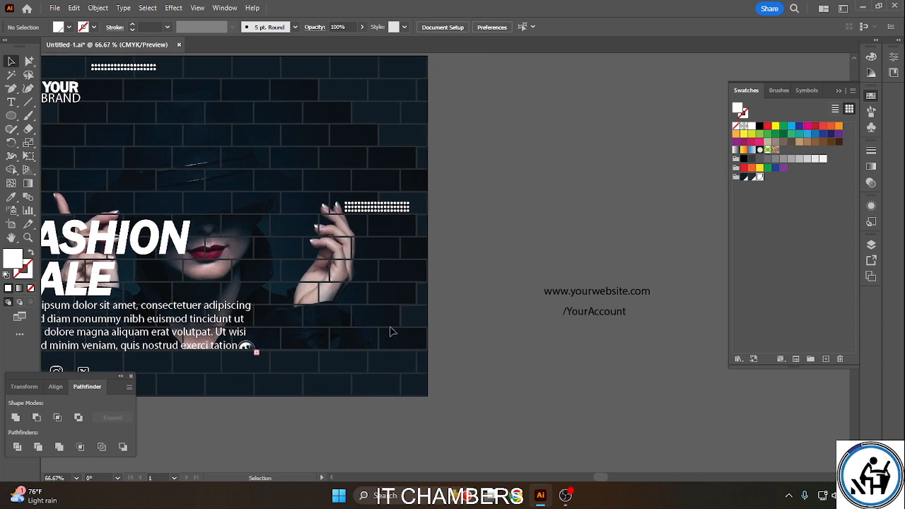
drag(592, 301, 678, 319)
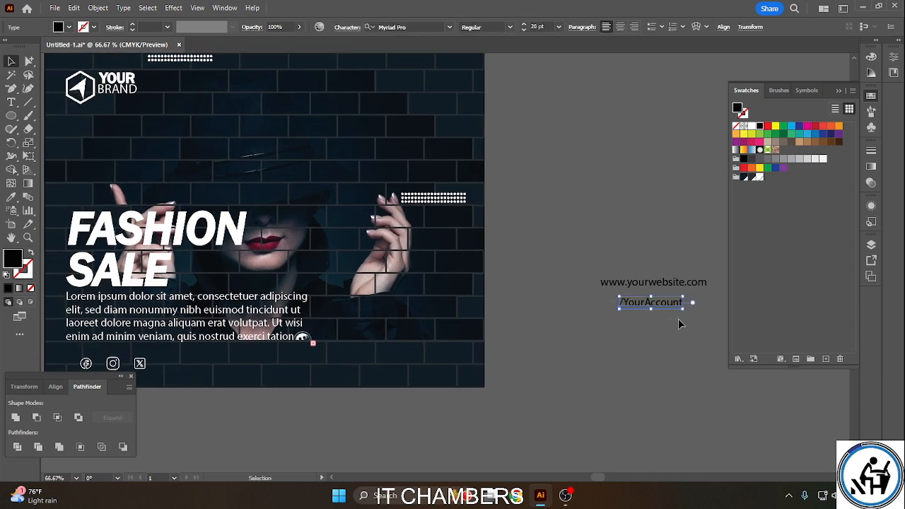
click(149, 301)
drag(674, 307, 209, 368)
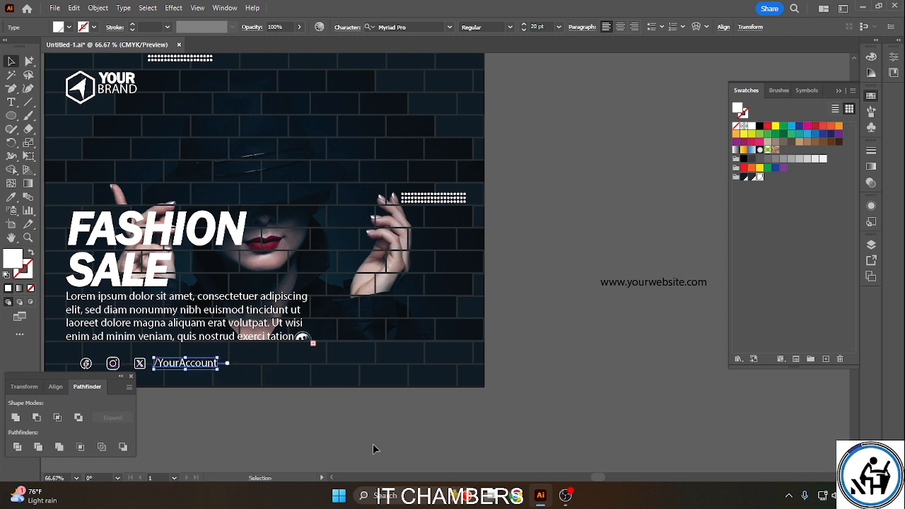
key(Down)
click(289, 424)
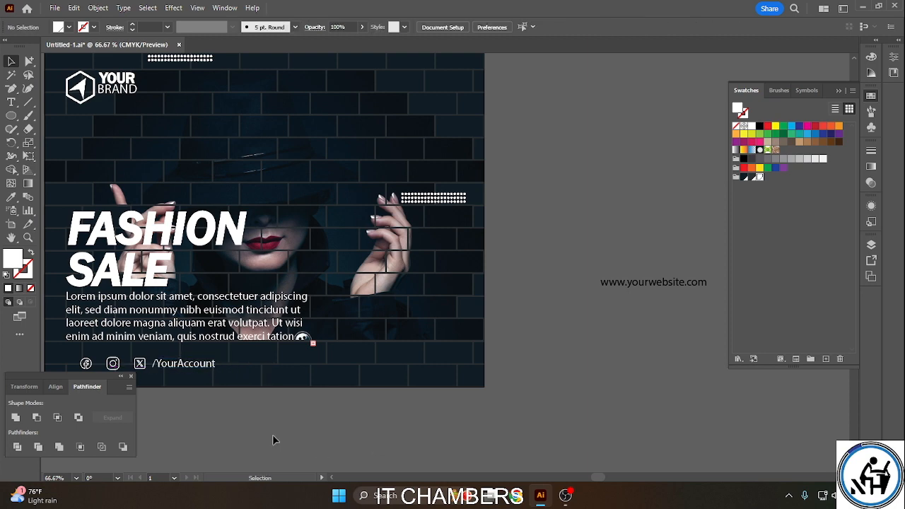
Move the X icon closer to the Instagram icon and distribute the three social icons evenly across the row.
drag(270, 434, 395, 435)
key(ctrl+equal)
key(ctrl+equal)
key(ctrl+equal)
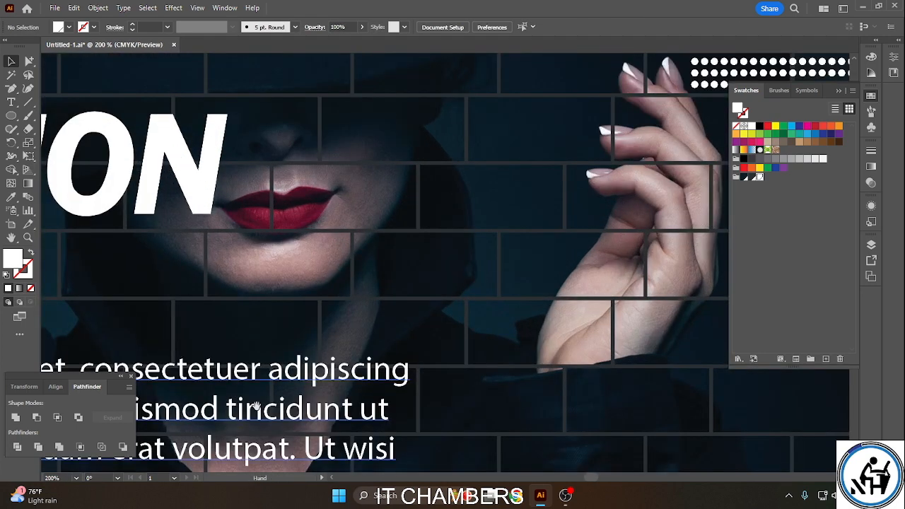
drag(259, 408, 857, 52)
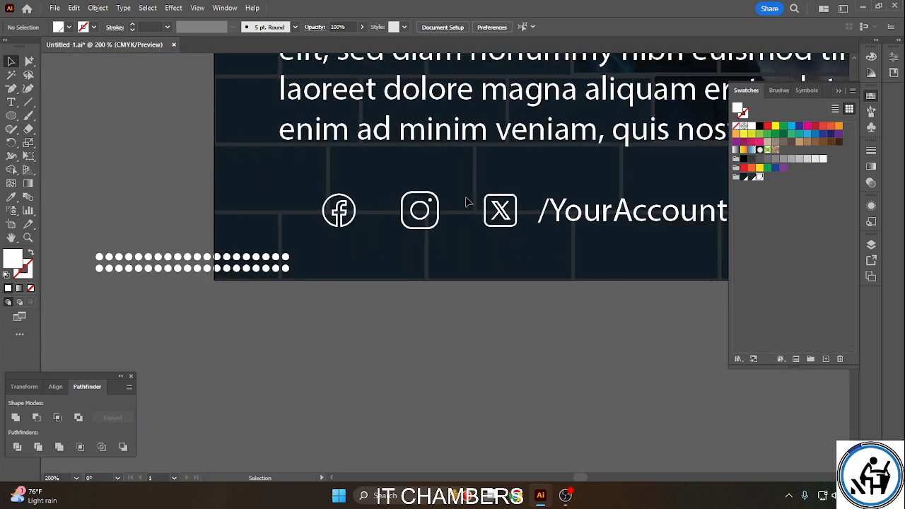
click(487, 201)
key(shift+Left)
key(shift+Left)
key(shift+Left)
key(shift+Right)
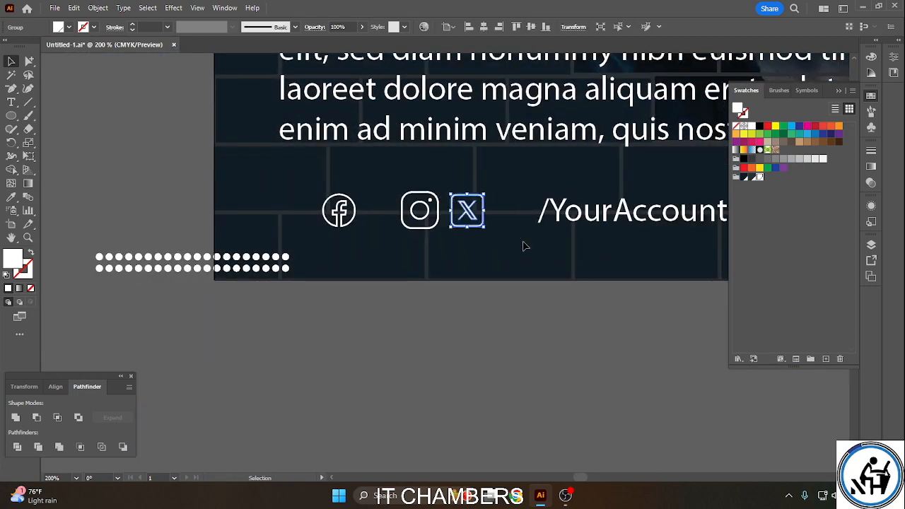
drag(559, 259, 515, 247)
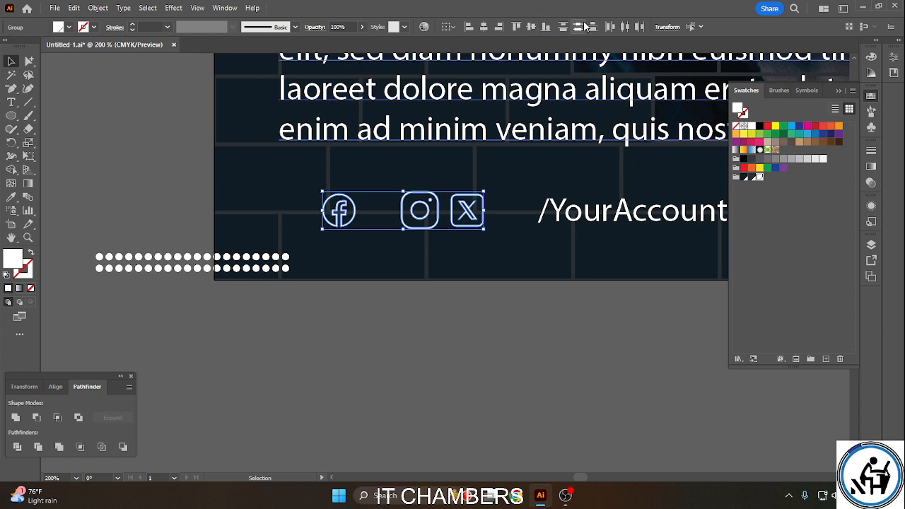
click(631, 30)
click(464, 288)
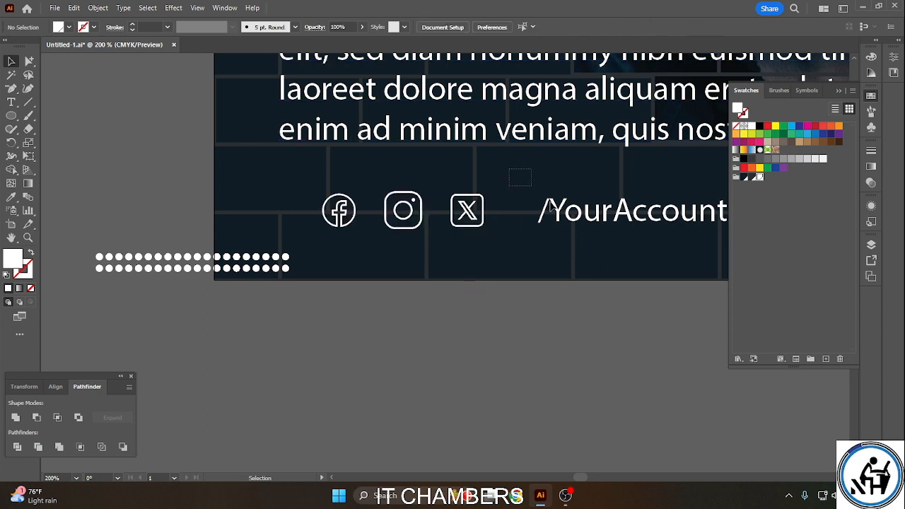
Move "/YourAccount" closer to the X icon and align its vertical center with the three social icons.
click(586, 228)
click(581, 228)
drag(488, 224, 489, 224)
drag(583, 206, 545, 218)
drag(299, 194, 536, 237)
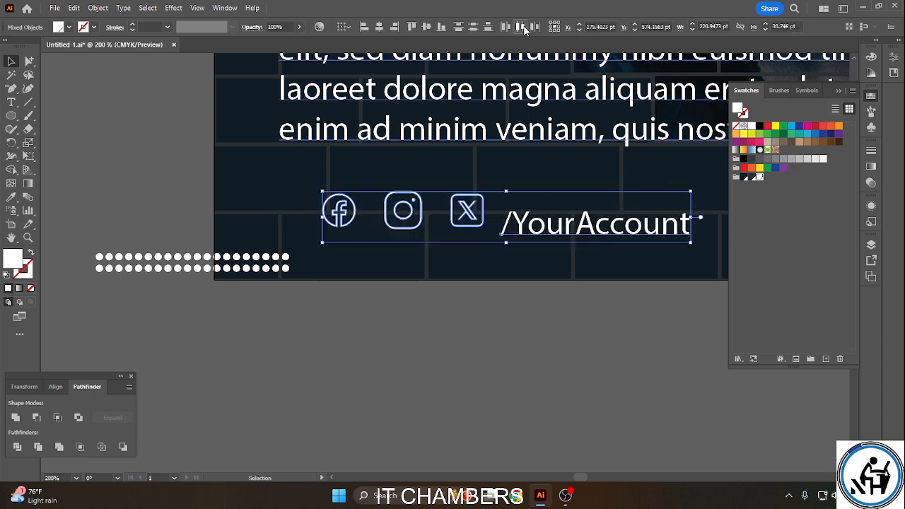
click(427, 27)
click(567, 311)
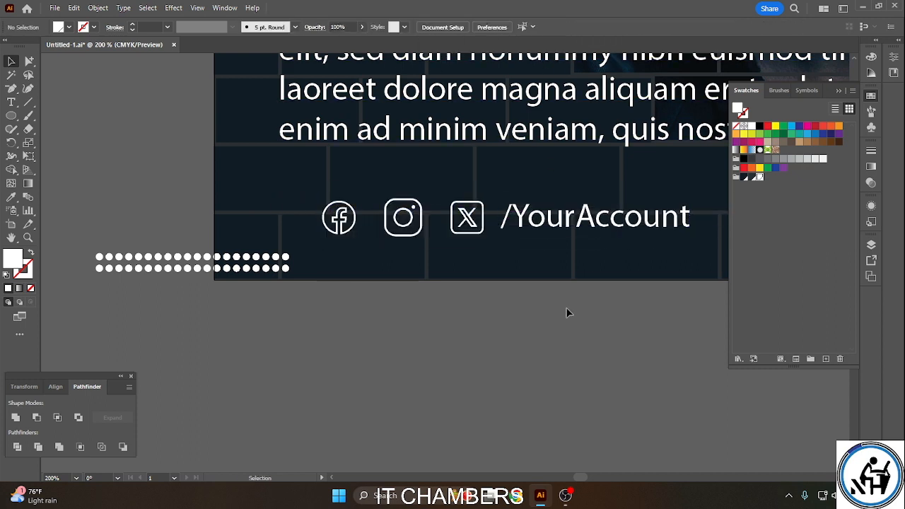
drag(580, 292, 134, 252)
drag(714, 222, 15, 267)
drag(712, 355, 440, 485)
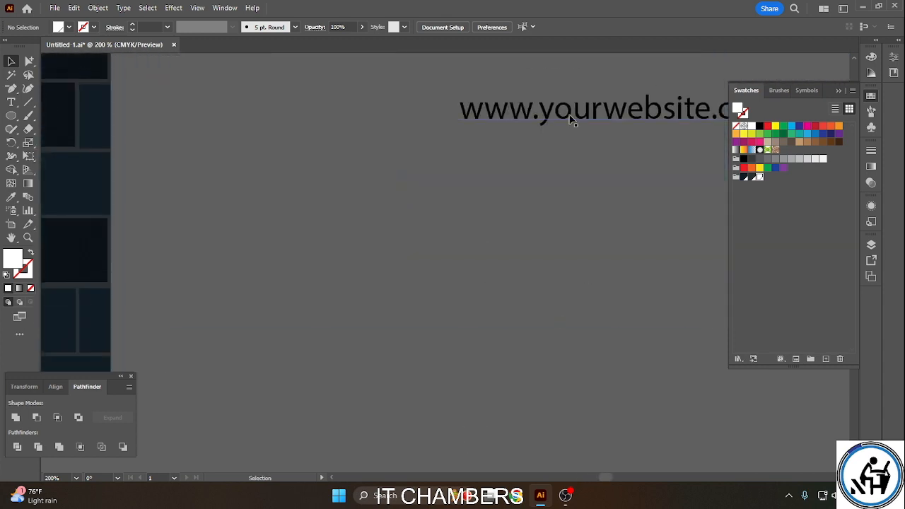
drag(570, 115, 197, 311)
drag(344, 410, 620, 315)
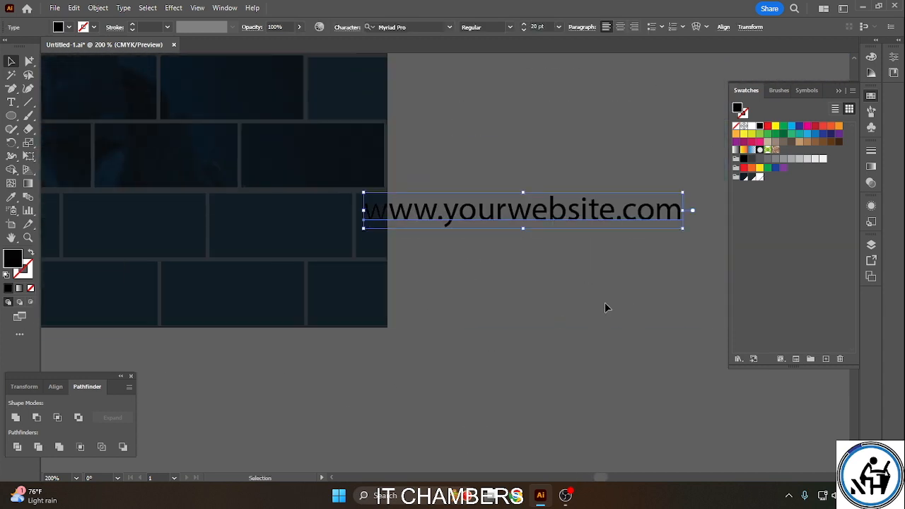
scroll(616, 304, left, 5)
drag(601, 219, 236, 270)
Group the three social icons with the "/YourAccount" text.
drag(254, 407, 663, 386)
drag(365, 360, 779, 371)
drag(557, 228, 134, 262)
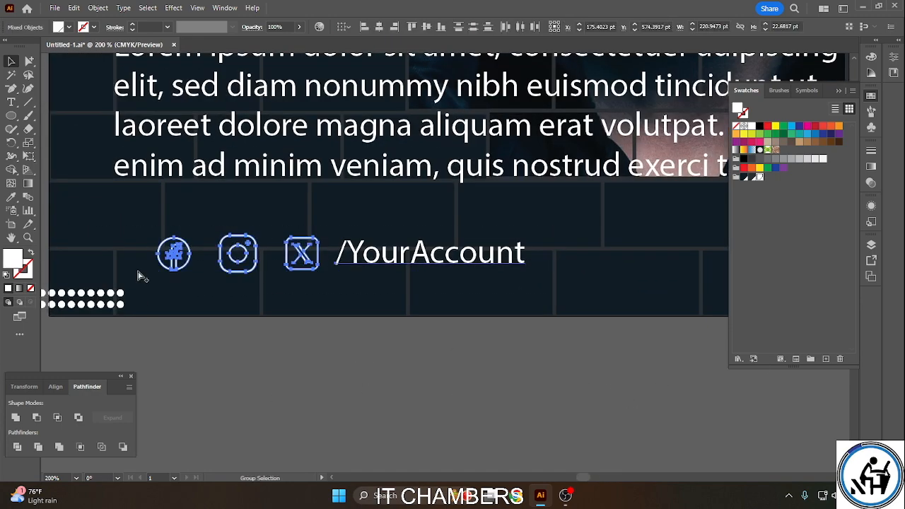
key(ctrl+g)
drag(599, 329, 184, 333)
click(590, 267)
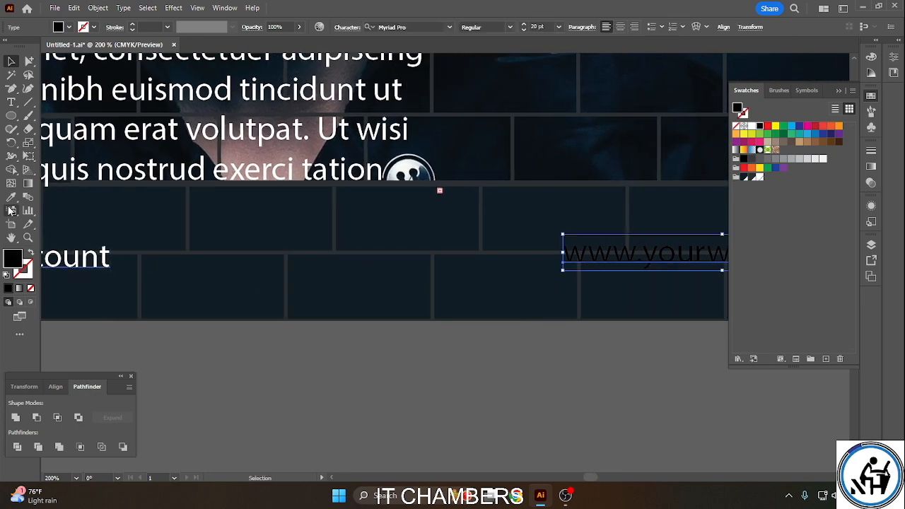
key(i)
click(85, 248)
key(v)
Align the vertical centers of the social details group and the website text.
drag(68, 222, 636, 294)
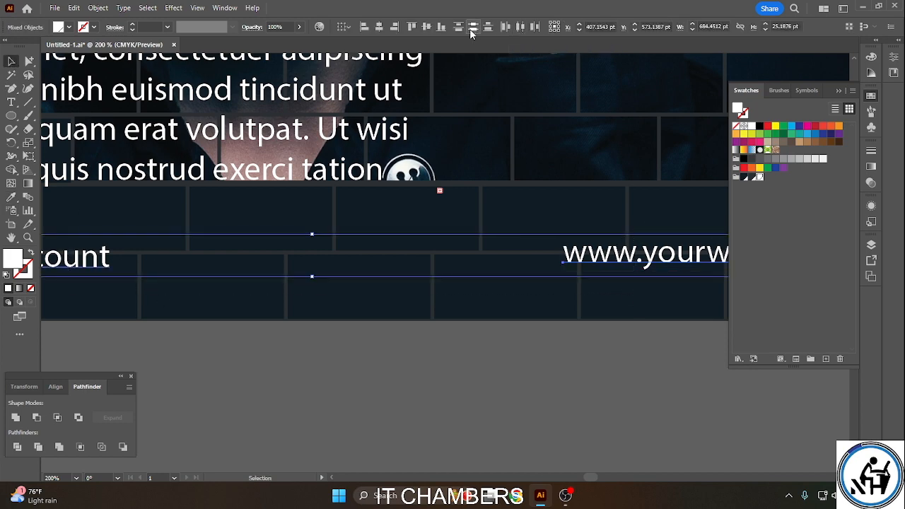
click(426, 30)
click(535, 325)
key(ctrl+minus)
key(ctrl+minus)
key(ctrl+minus)
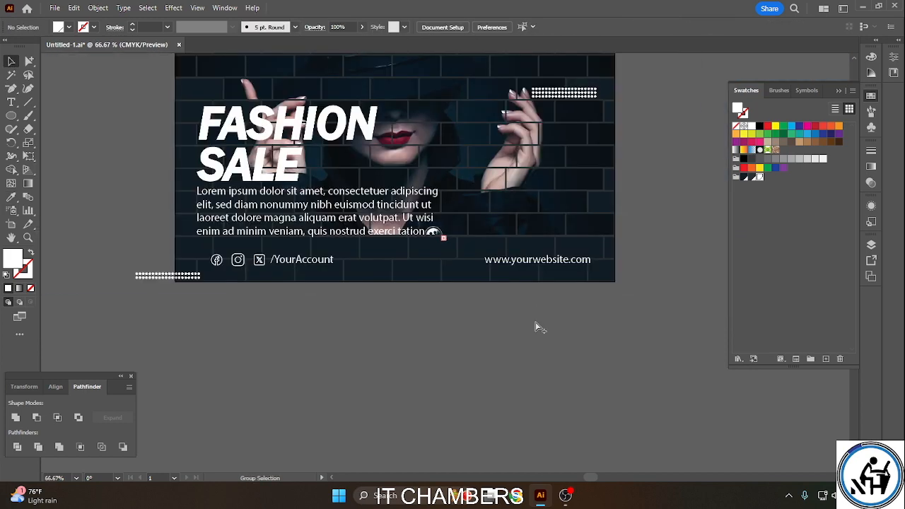
Set the FASHION SALE headline's white stroke to 23 pt with rounded corners.
drag(472, 175, 663, 309)
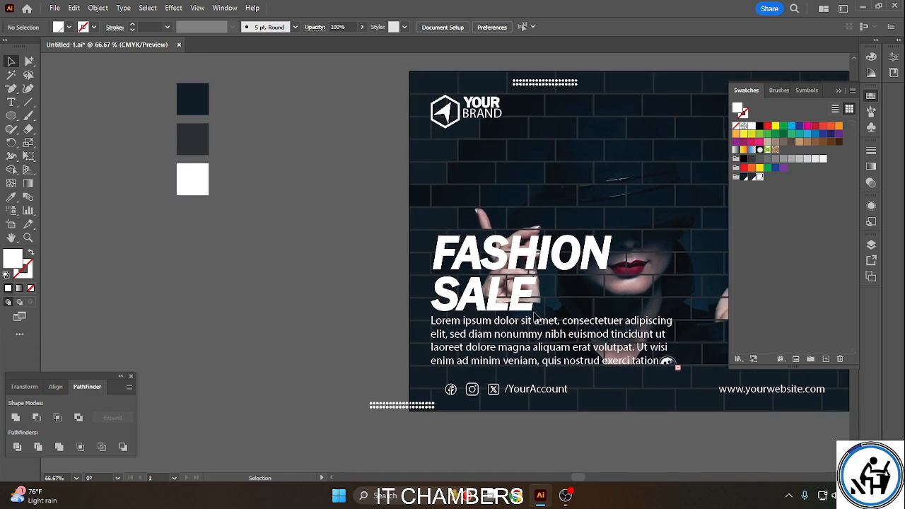
click(536, 275)
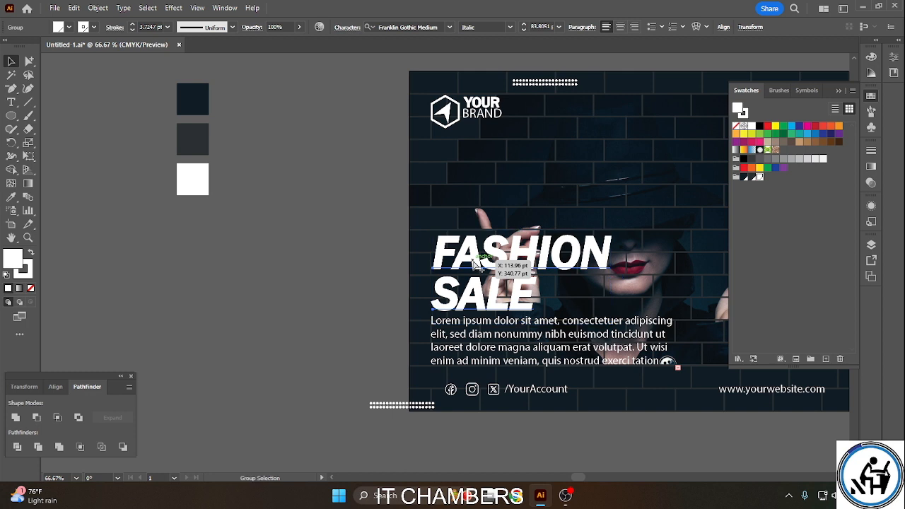
click(132, 25)
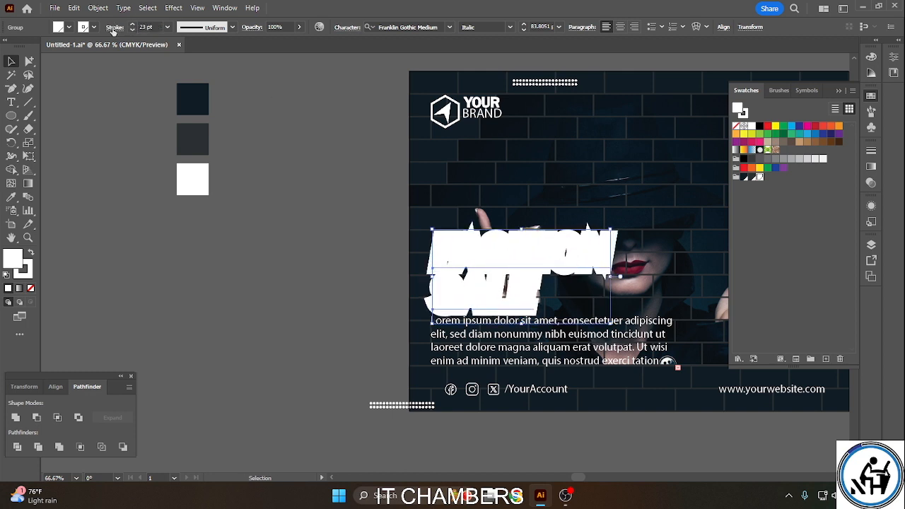
click(113, 30)
click(56, 58)
click(57, 70)
click(268, 38)
Expand the thick headline's text and stroke into shapes and unite them into a single white outline shape.
click(97, 8)
click(141, 168)
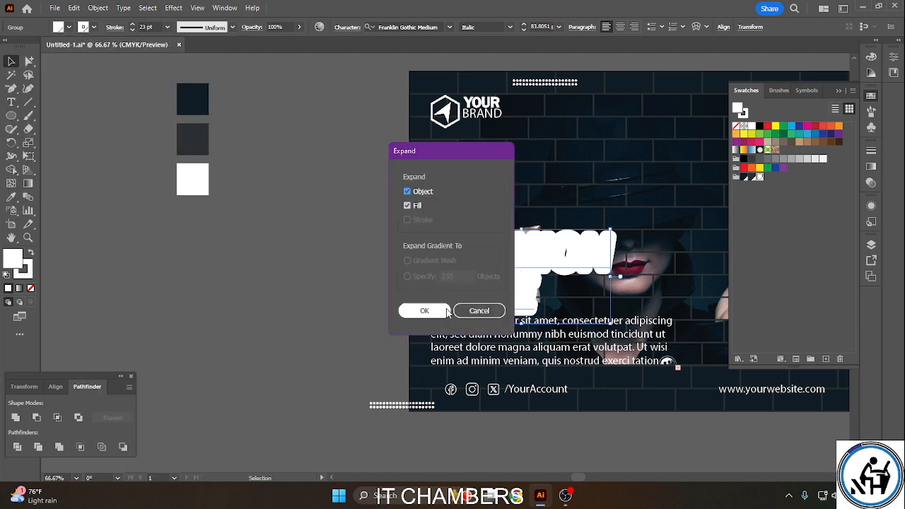
click(432, 309)
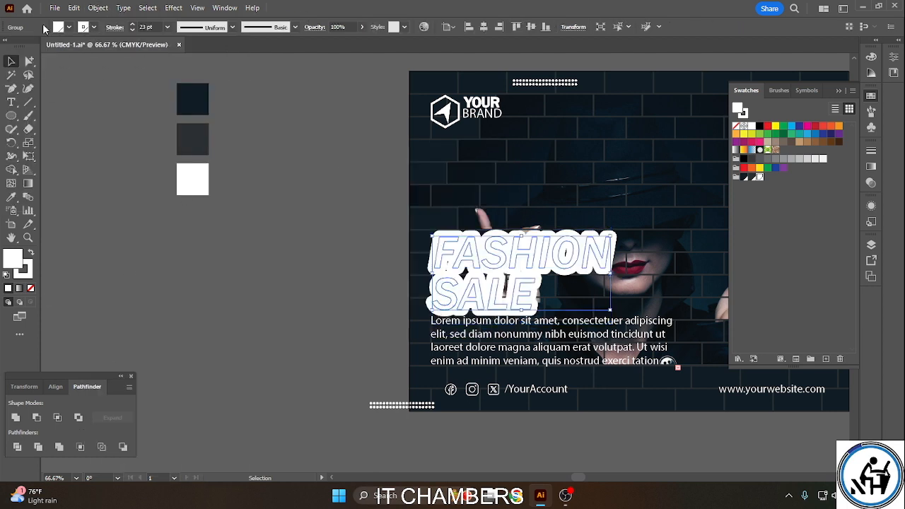
click(98, 8)
click(129, 168)
click(417, 309)
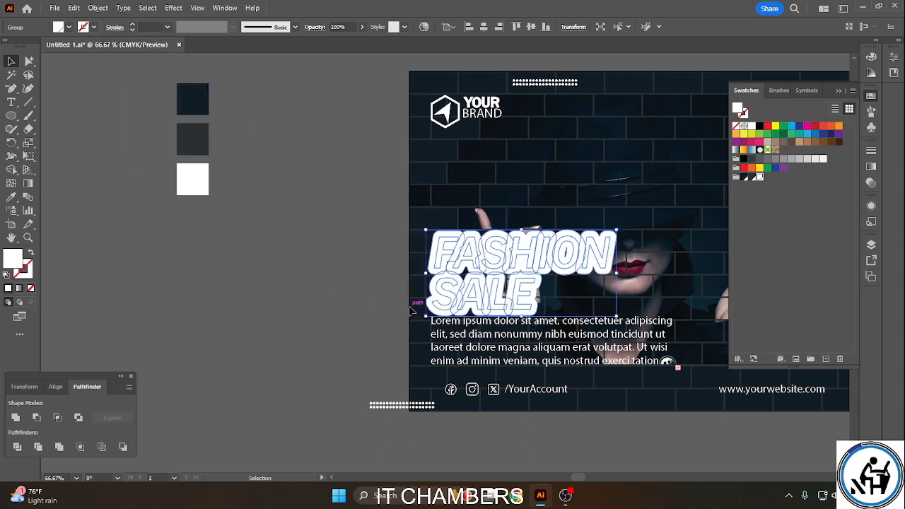
click(25, 417)
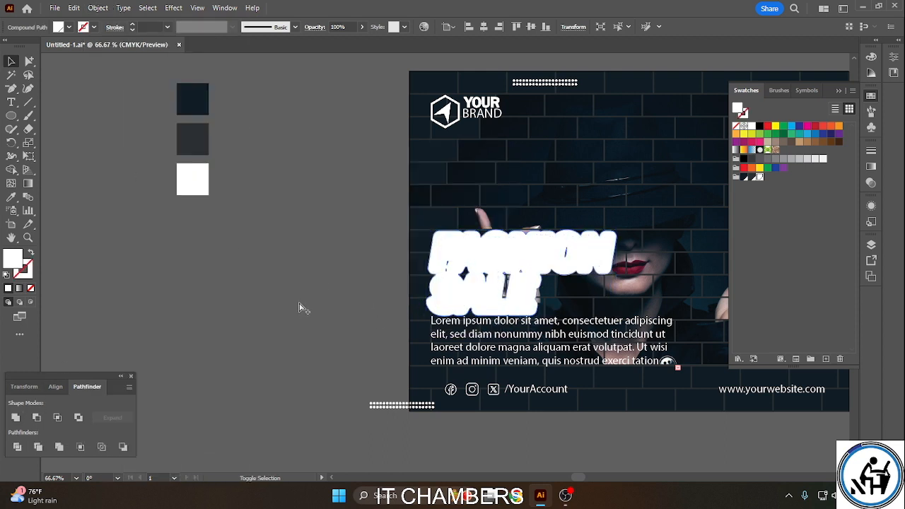
Place a copy of the original headline text over the white outline shape and fill it with the dark navy sample color.
key(ctrl+z)
click(11, 197)
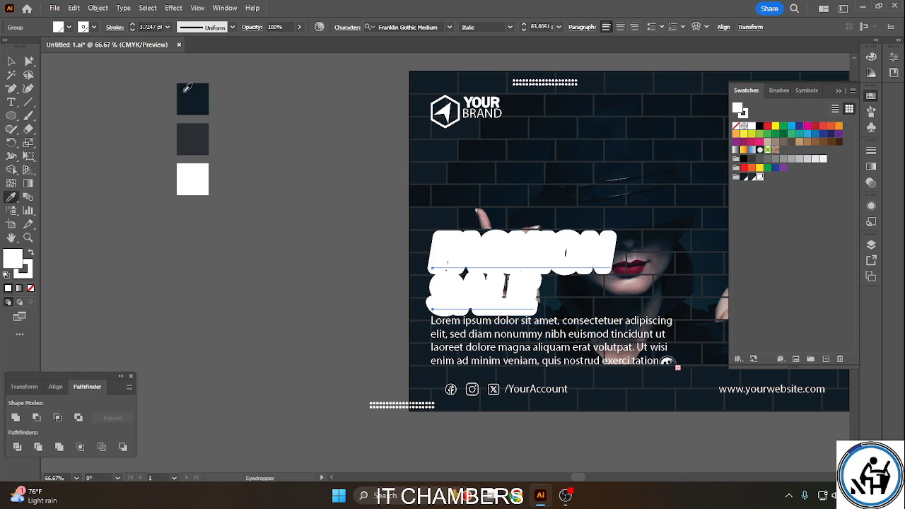
click(189, 96)
click(6, 60)
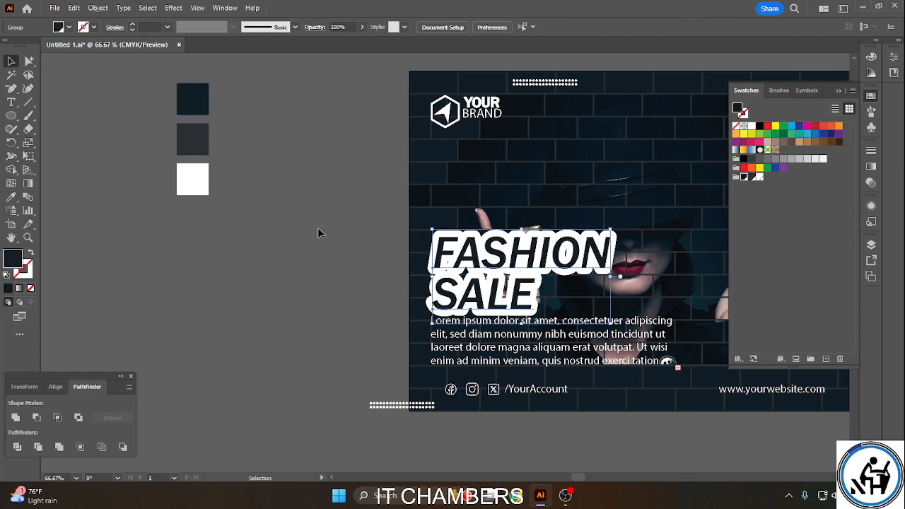
Apply the dark navy swatch as the stroke color of the front FASHION SALE text.
click(317, 228)
key(ctrl+plus)
key(ctrl+plus)
drag(422, 186, 277, 175)
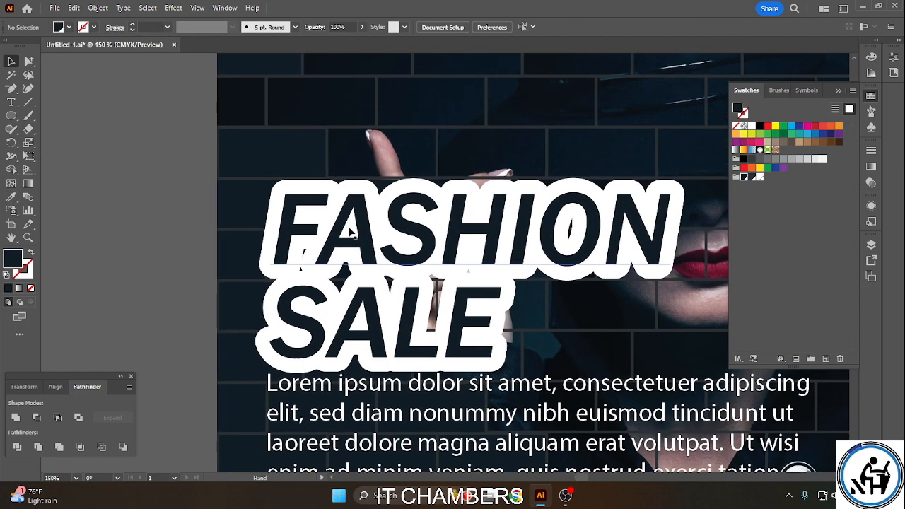
click(366, 233)
click(93, 27)
scroll(55, 73, down, 2)
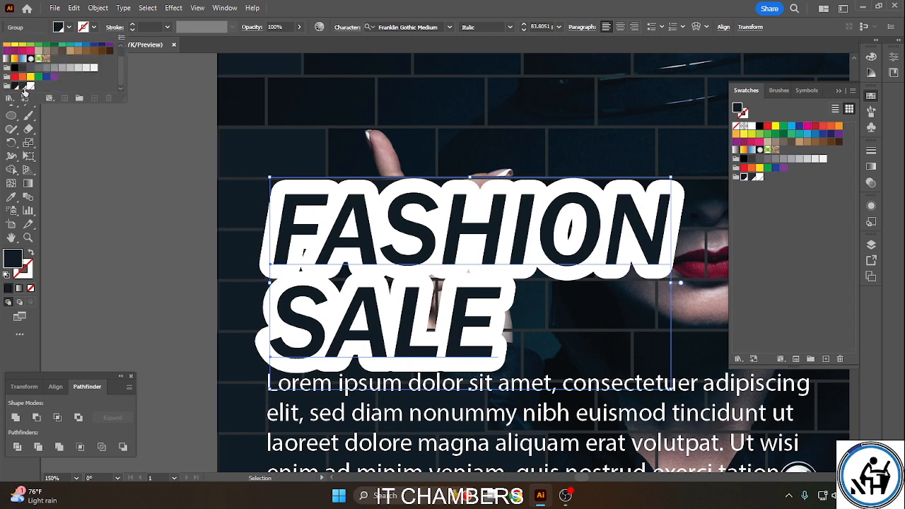
click(15, 86)
Thicken the dark headline text by setting its stroke weight to 5 pt.
click(132, 25)
click(132, 25)
click(132, 24)
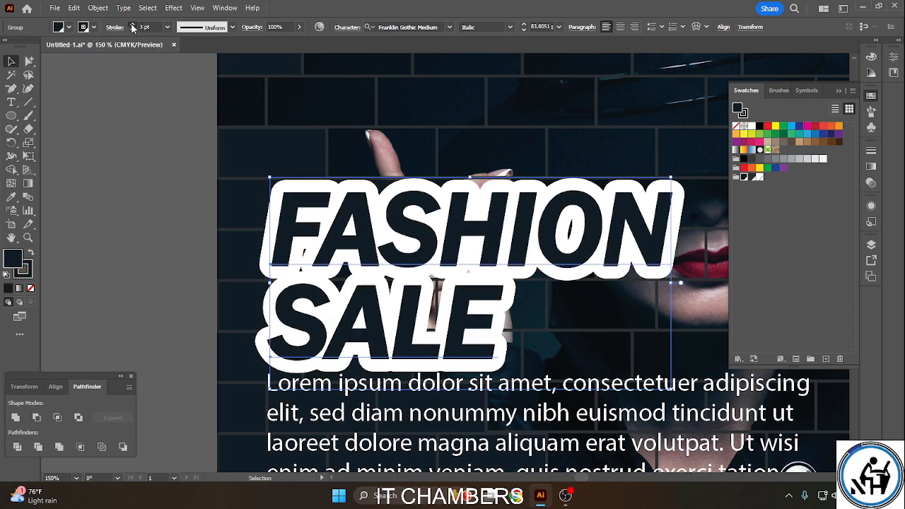
click(132, 25)
click(133, 25)
click(132, 25)
click(132, 24)
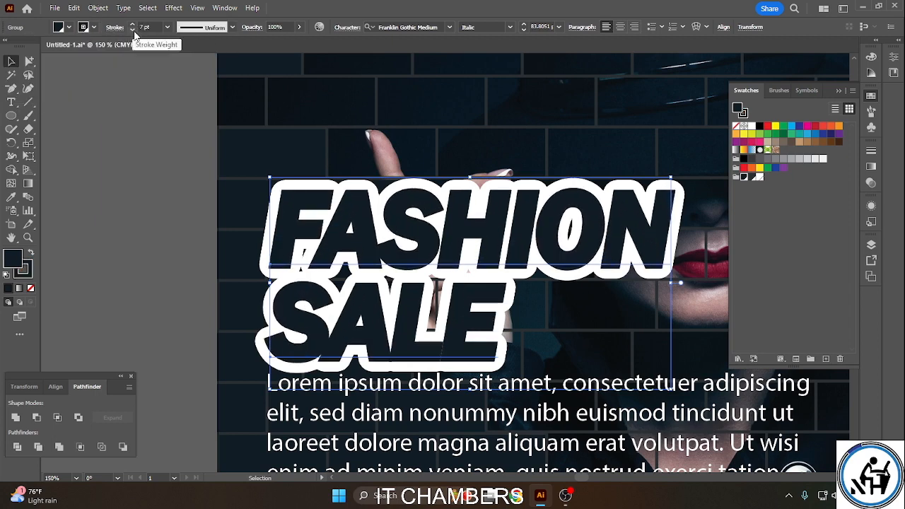
click(133, 30)
click(134, 30)
click(149, 178)
click(283, 185)
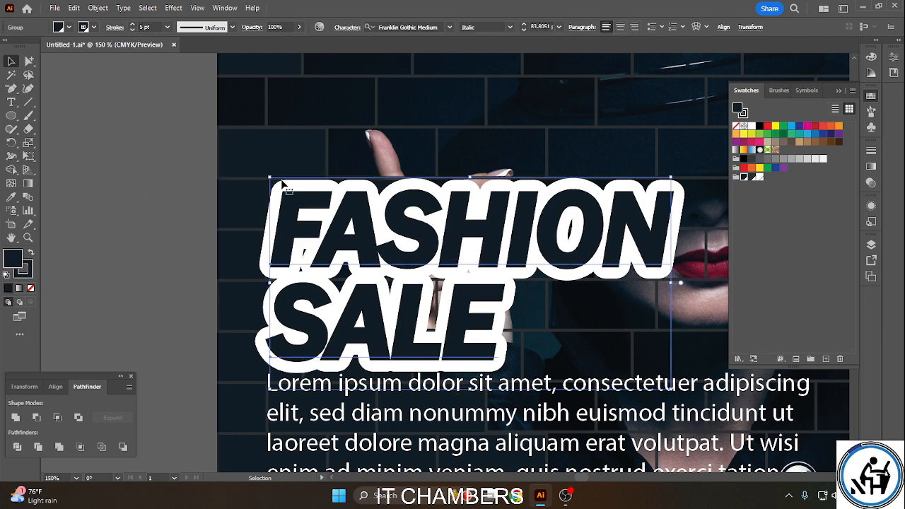
click(188, 278)
Lock the dark FASHION SALE text in front of the white outline shape.
click(439, 238)
click(460, 224)
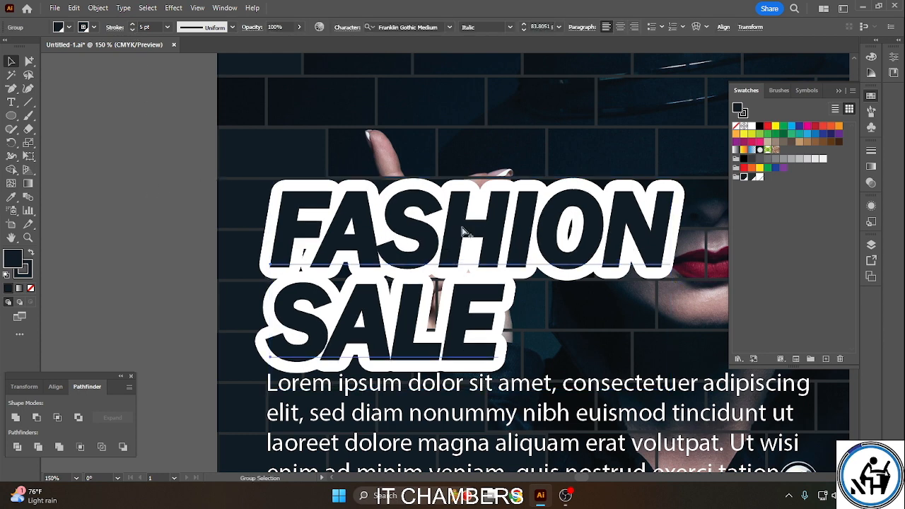
key(ctrl+2)
Offset the path of the white headline outline shape by -5 pt.
click(301, 187)
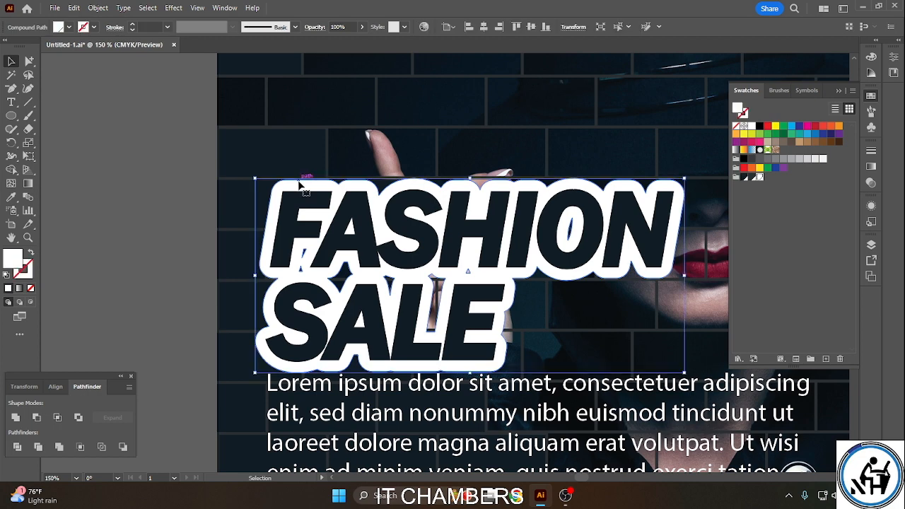
click(98, 8)
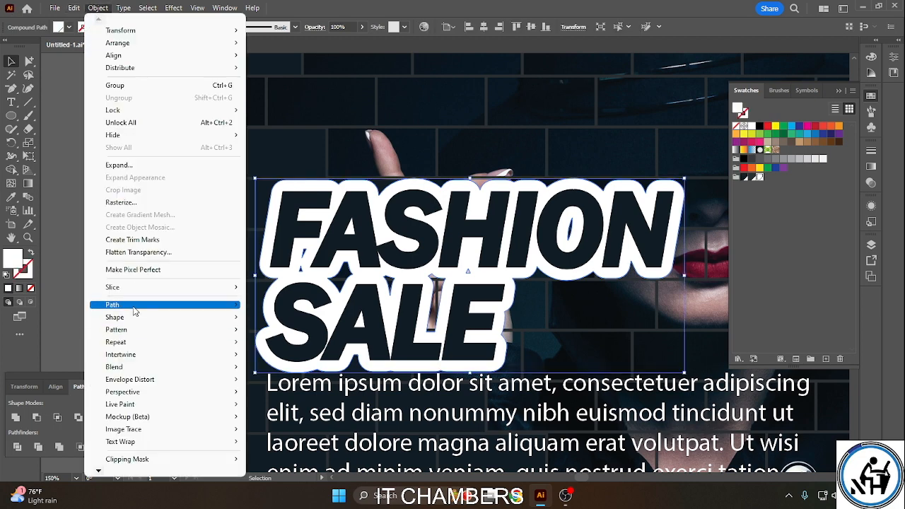
mouse_move(141, 304)
click(289, 346)
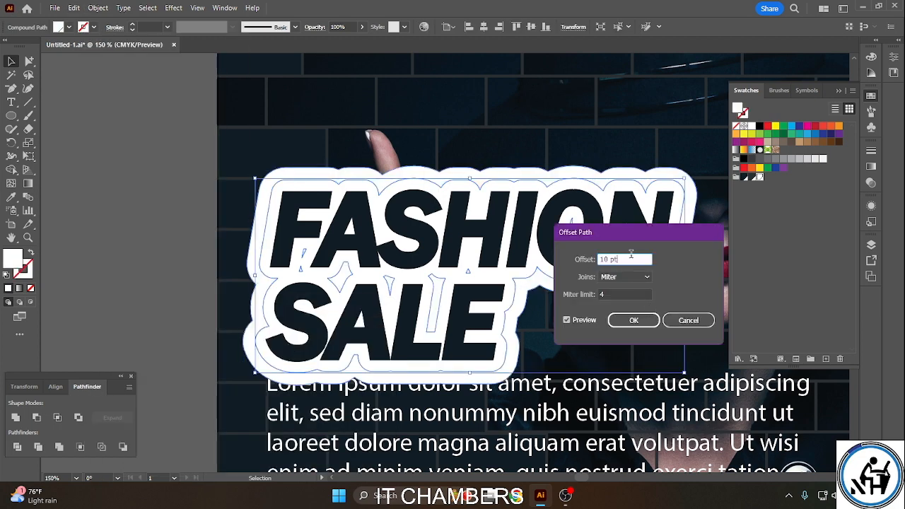
key(Down)
key(Down)
key(Down)
key(Down)
key(Down)
key(Down)
key(Down)
key(Down)
key(Down)
key(Down)
key(Down)
key(Down)
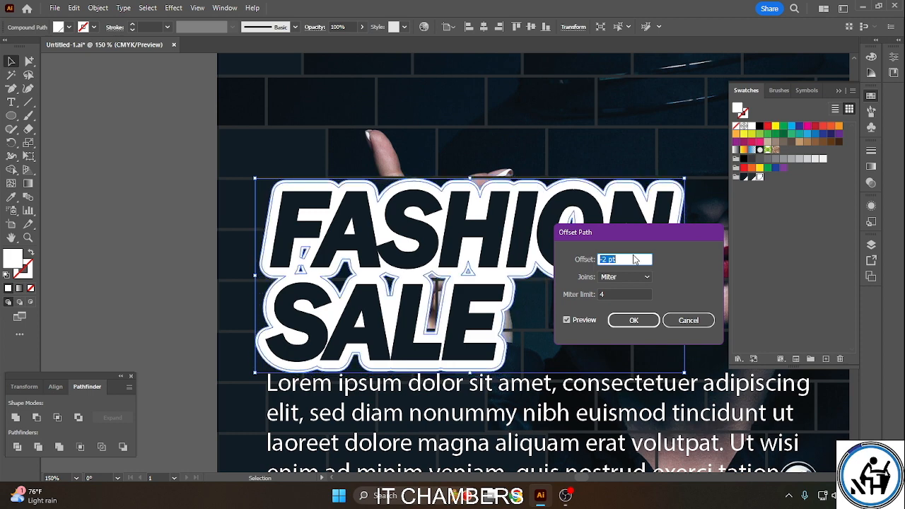
key(Down)
key(Down)
key(Down)
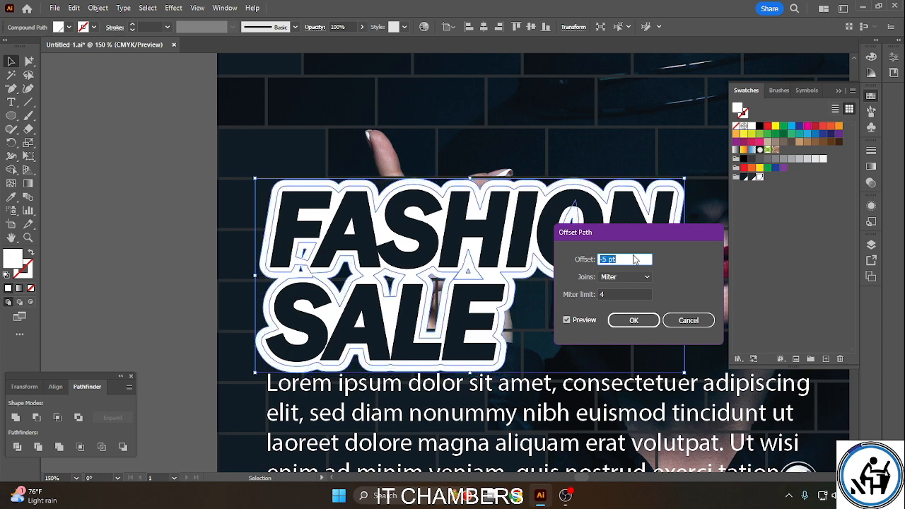
click(634, 322)
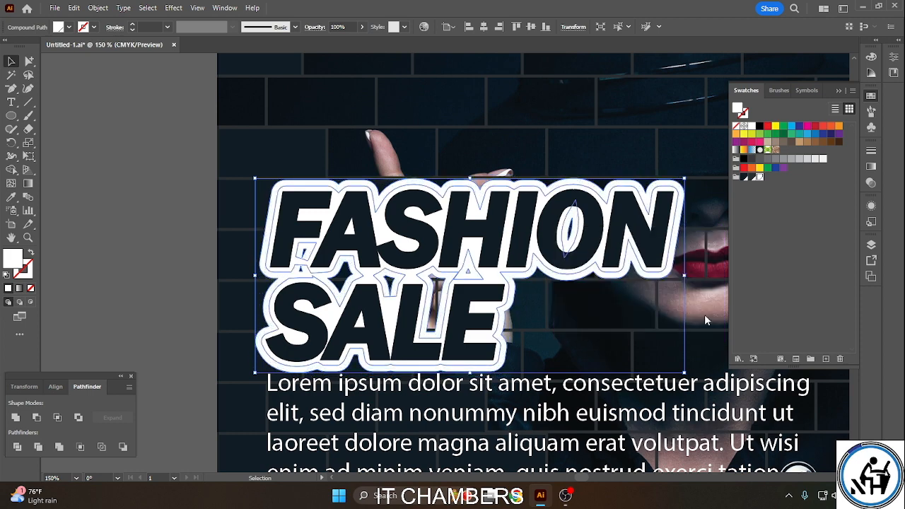
click(75, 199)
Draw white rectangles over the gaps between the two headline lines and inside the letter O.
drag(11, 115, 63, 101)
mouse_move(299, 244)
mouse_down()
mouse_move(330, 284)
mouse_move(366, 305)
mouse_up()
mouse_move(376, 262)
mouse_down()
mouse_move(406, 306)
mouse_move(418, 271)
mouse_move(458, 350)
mouse_up()
drag(542, 207, 603, 258)
Unite the gap-covering rectangles with the white headline outline shape.
click(11, 62)
click(80, 139)
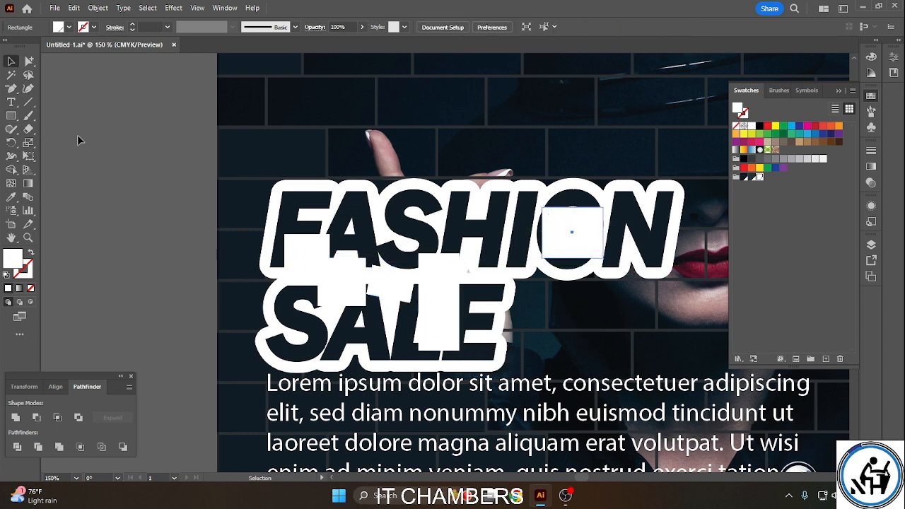
click(316, 189)
click(236, 165)
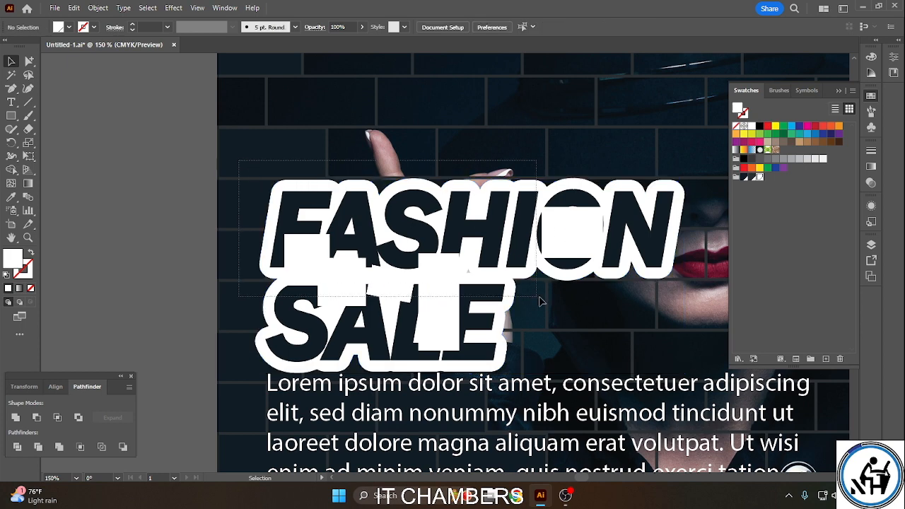
drag(686, 361, 685, 361)
click(16, 418)
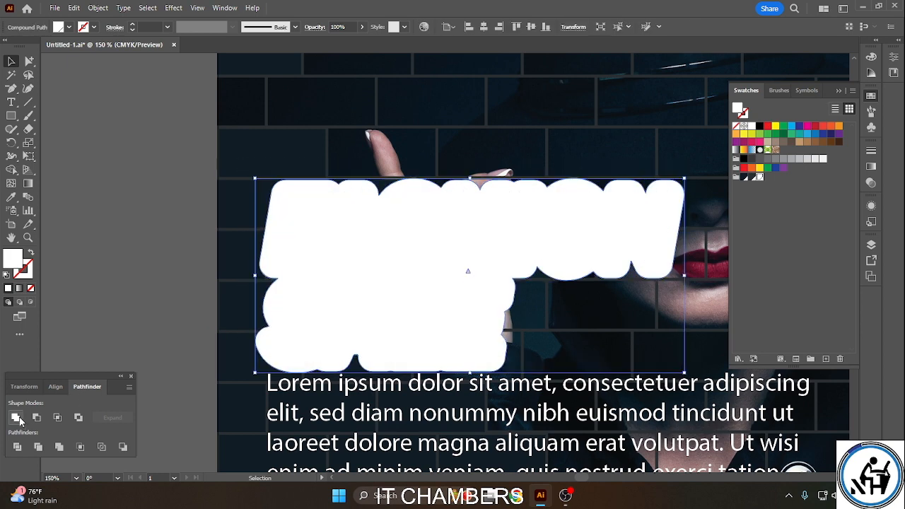
click(144, 178)
Cover the remaining gaps under the H and inside the O with two more rectangles and unite them with the white shape.
click(13, 116)
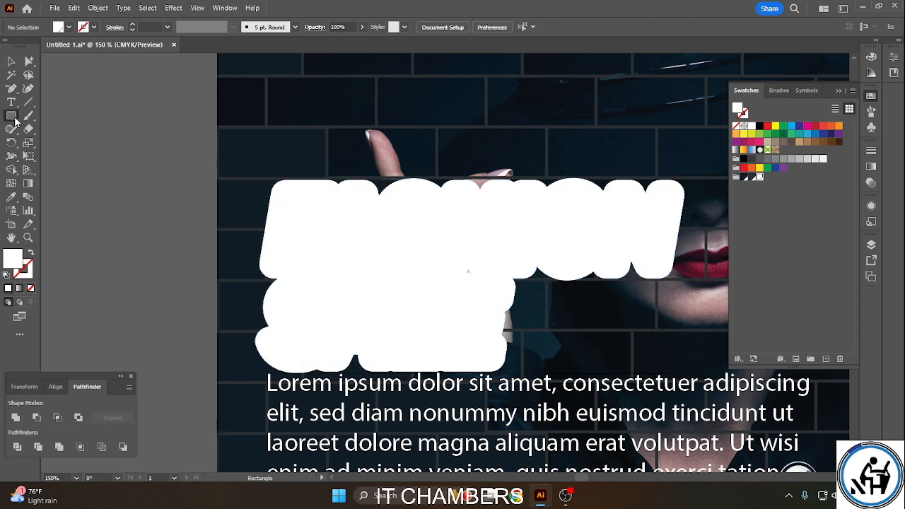
drag(451, 253, 487, 281)
drag(549, 215, 616, 250)
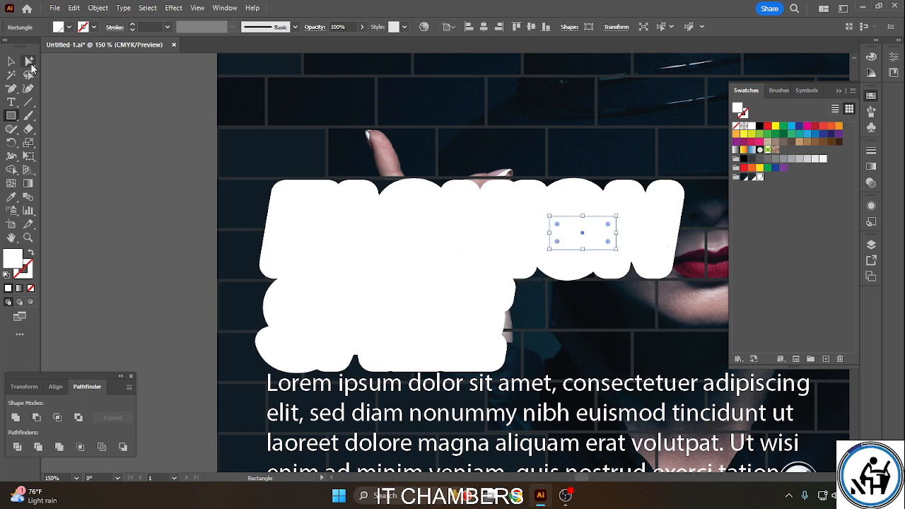
click(14, 62)
drag(254, 170, 619, 355)
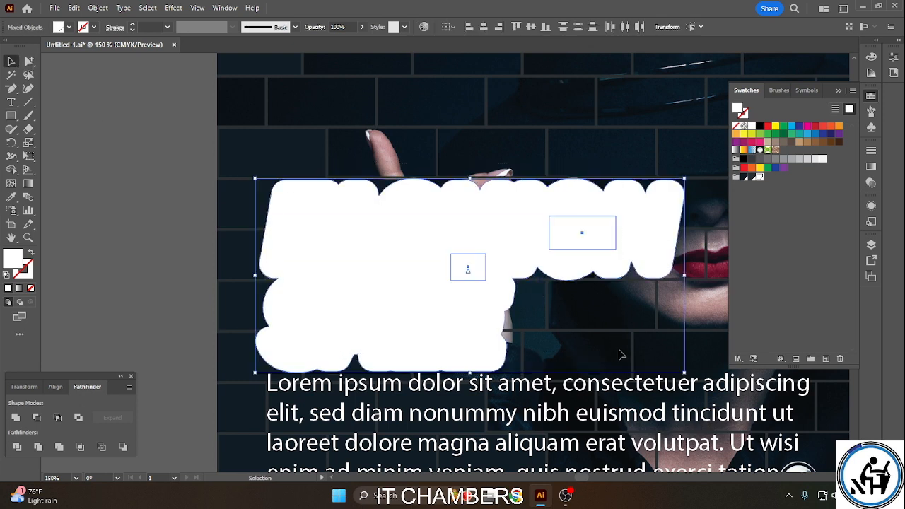
click(33, 420)
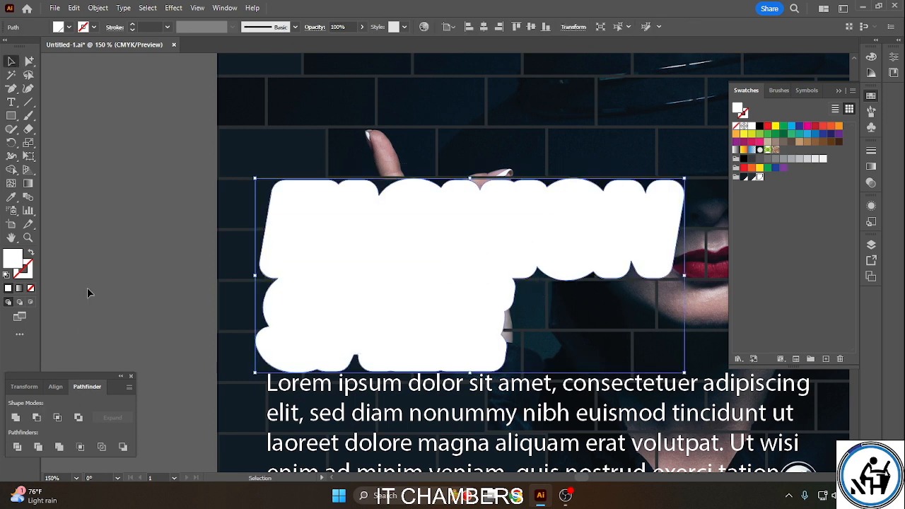
Send the solid white headline shape backward behind the dark FASHION SALE text.
right_click(356, 222)
mouse_move(417, 424)
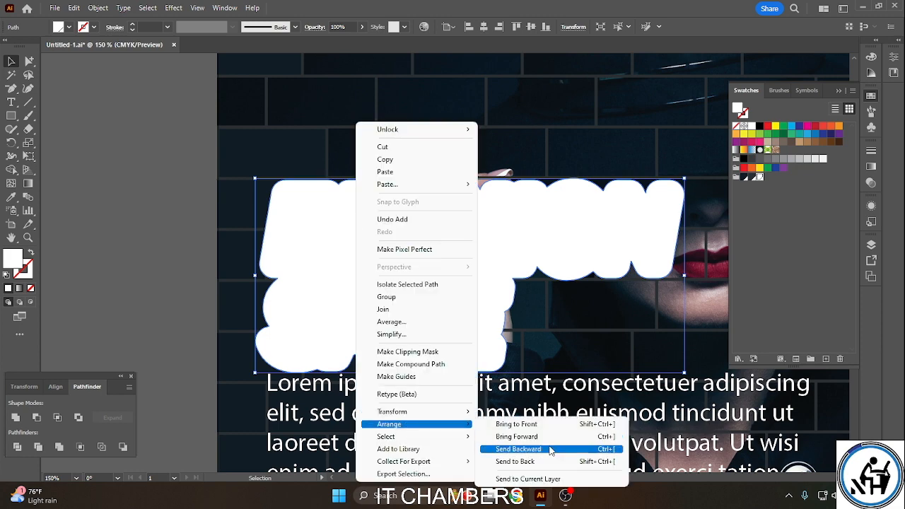
click(561, 451)
click(131, 185)
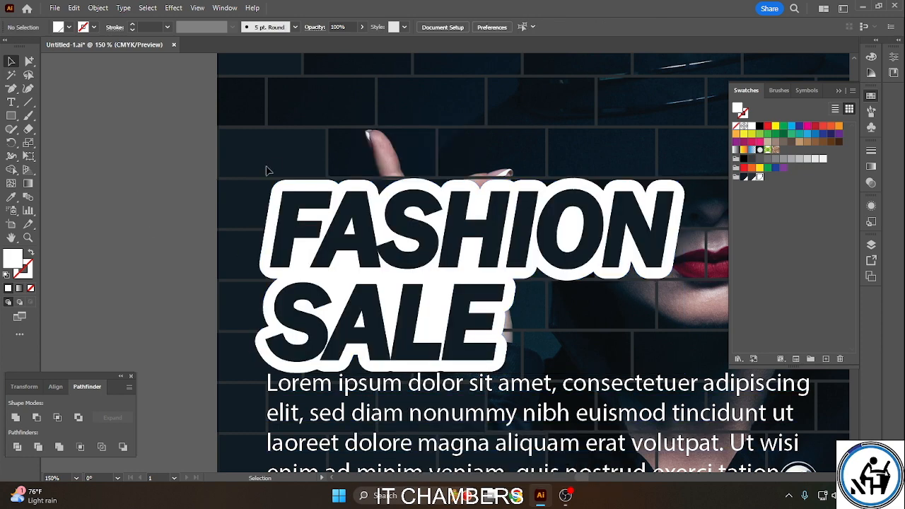
Create an inner copy of the solid white headline shape with Offset Path at -5 pt.
click(304, 205)
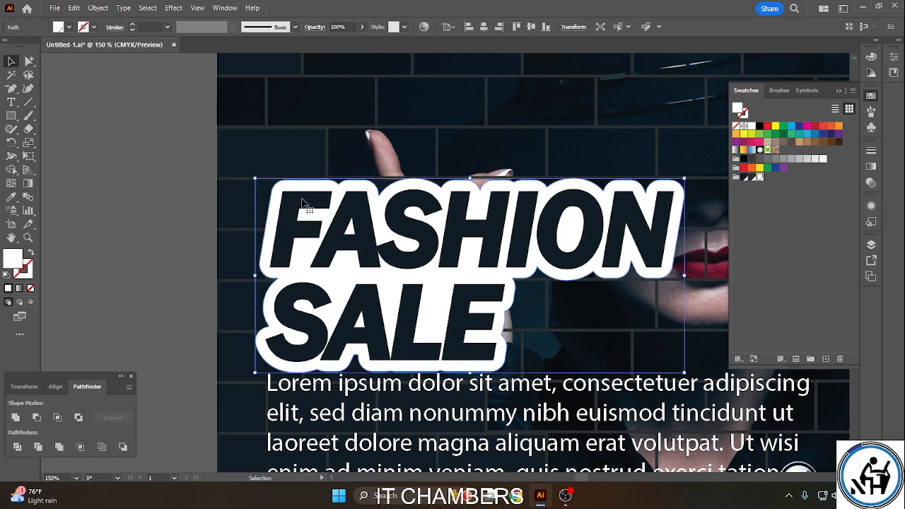
click(97, 8)
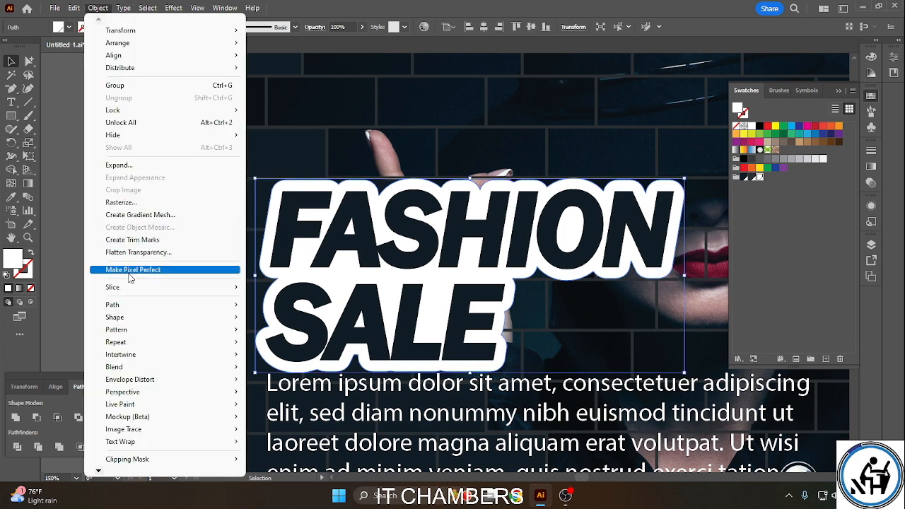
mouse_move(133, 308)
click(283, 348)
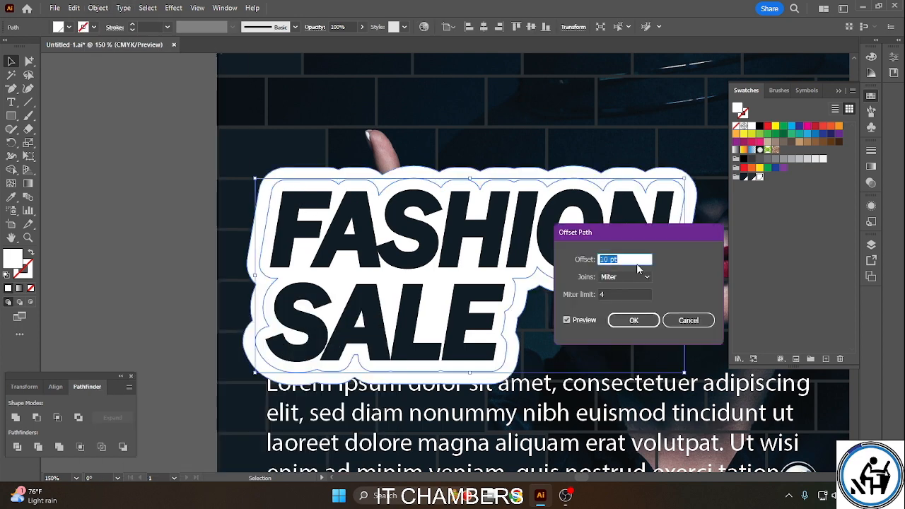
key(Down)
key(Down)
key(Down)
key(Down)
key(Down)
key(Down)
key(Down)
key(Down)
key(Down)
key(Down)
key(Down)
key(Down)
key(Down)
key(Down)
key(Down)
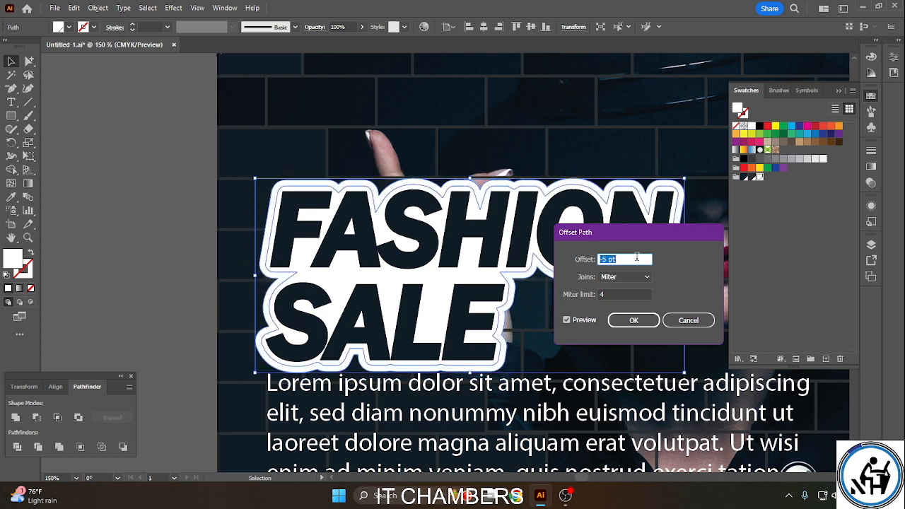
click(634, 320)
Delete the larger outer white shape, keeping only the smaller offset outline behind the headline.
click(101, 191)
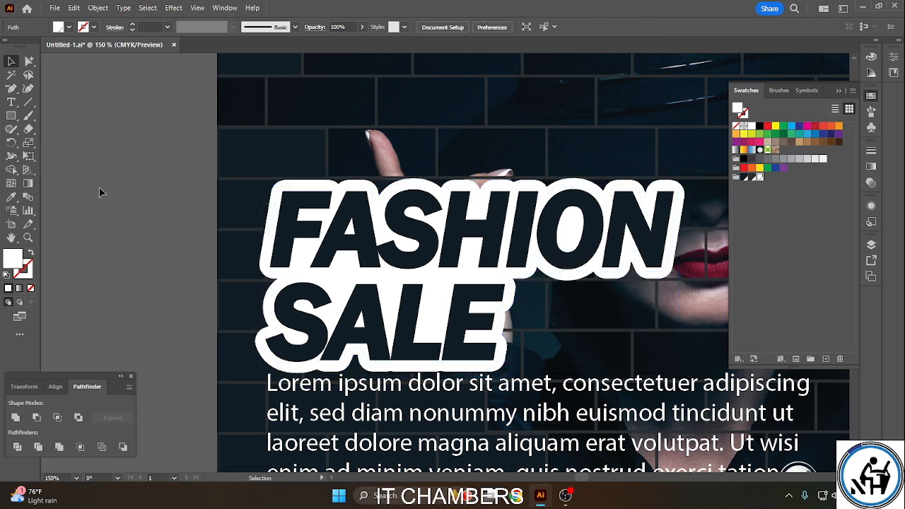
click(297, 183)
key(Delete)
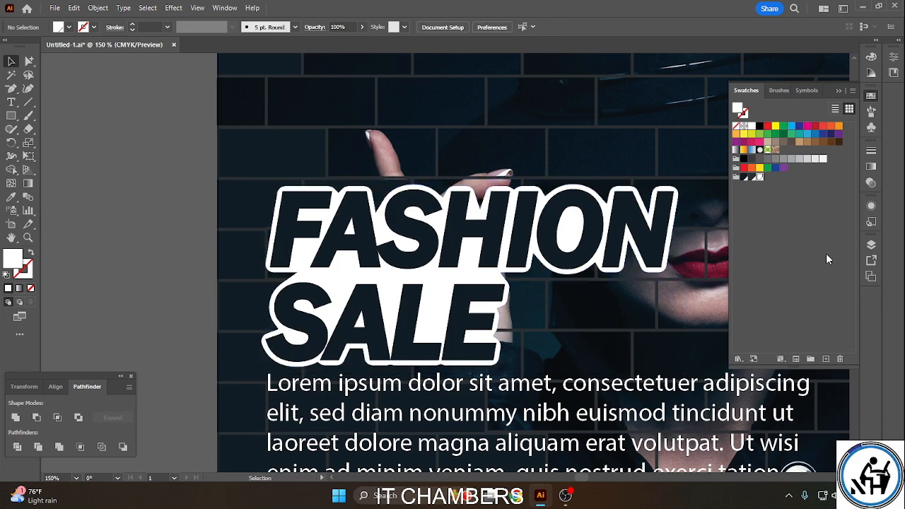
Draw a wide white rectangle covering the body text, starting just beyond the artboard's left edge below the headline.
drag(695, 310, 578, 227)
drag(497, 203, 513, 121)
drag(12, 116, 59, 122)
click(59, 117)
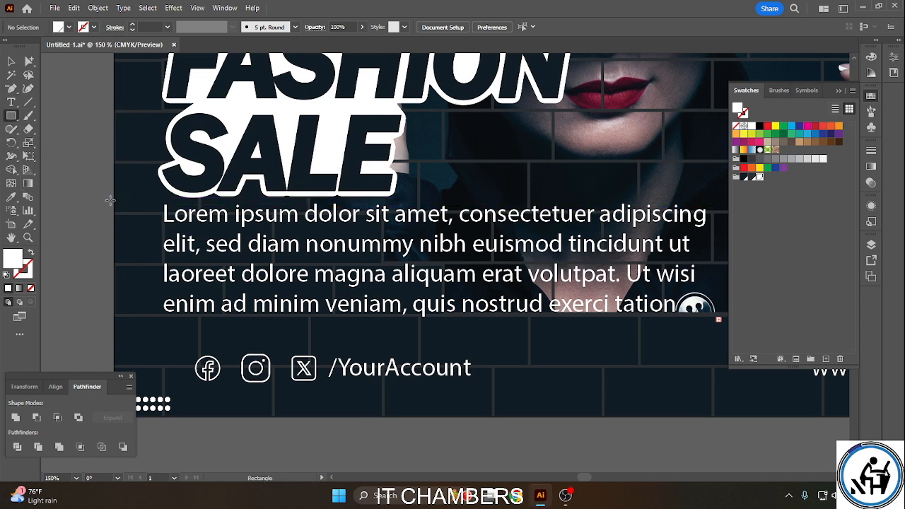
drag(111, 205, 544, 312)
Reduce the opacity of the white body-text rectangle to 60%.
click(12, 62)
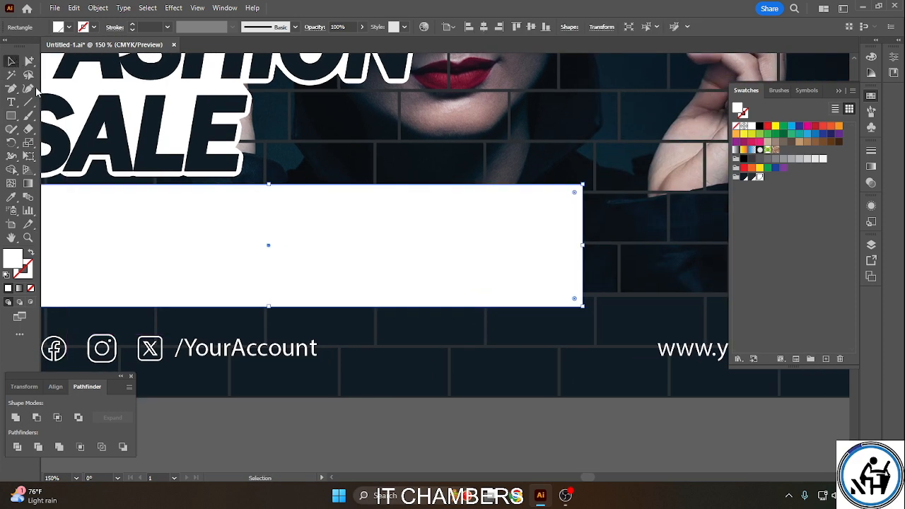
drag(351, 224, 477, 169)
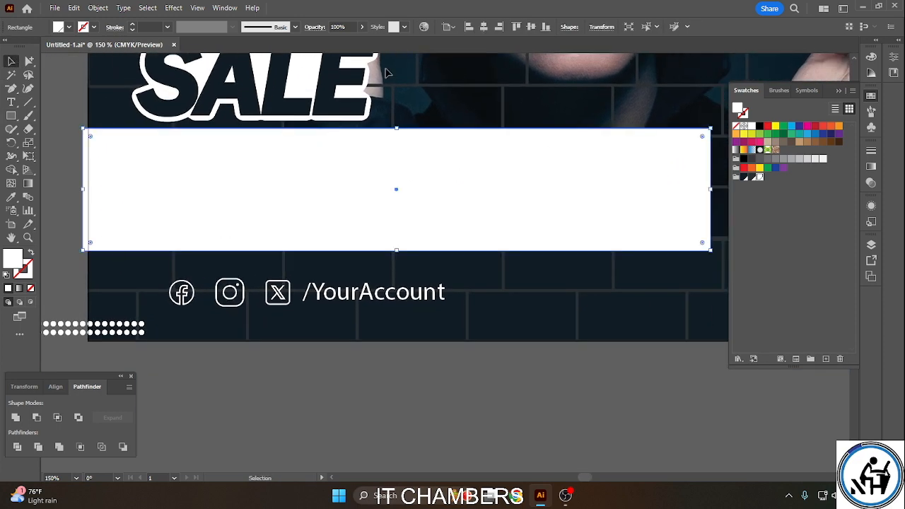
click(362, 27)
drag(361, 41, 344, 41)
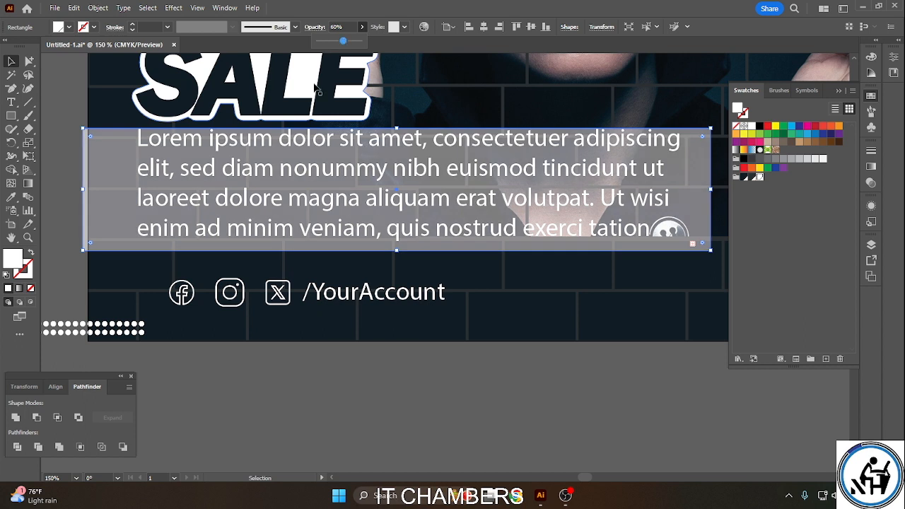
click(398, 252)
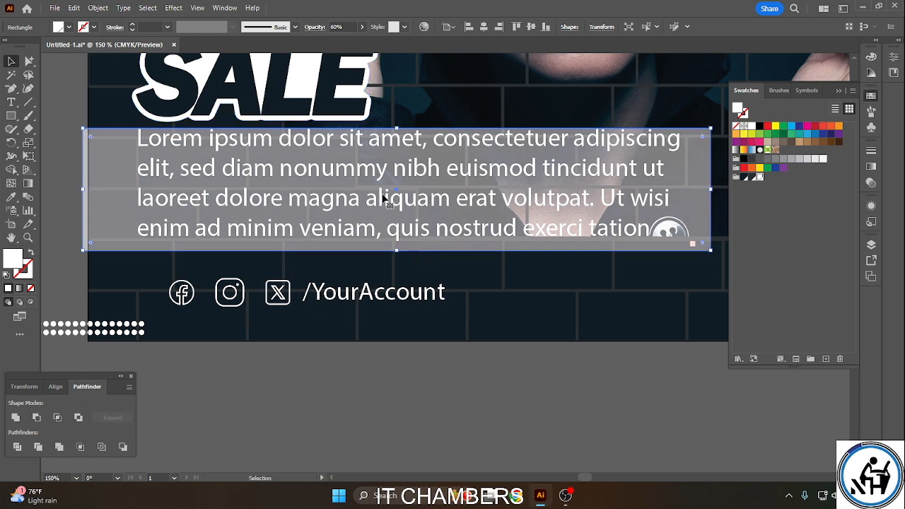
Send the translucent rectangle backward in the stacking order.
right_click(129, 156)
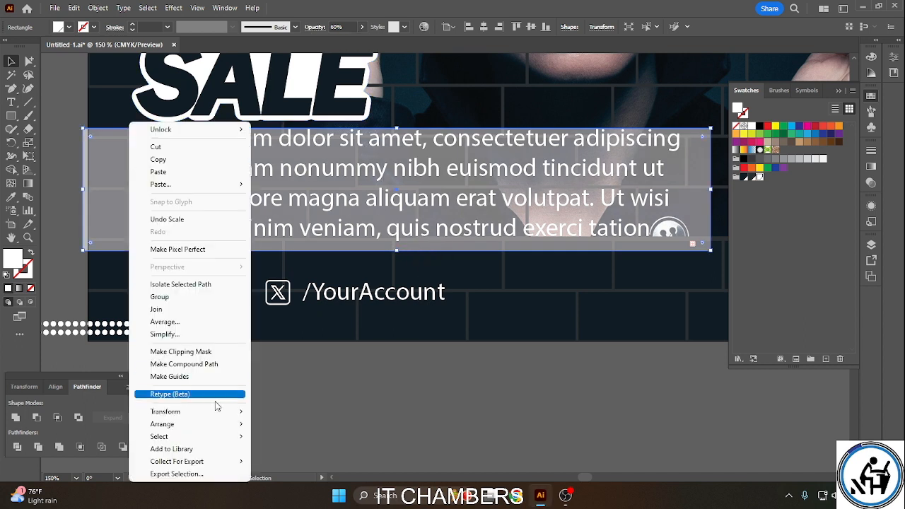
mouse_move(212, 424)
click(307, 450)
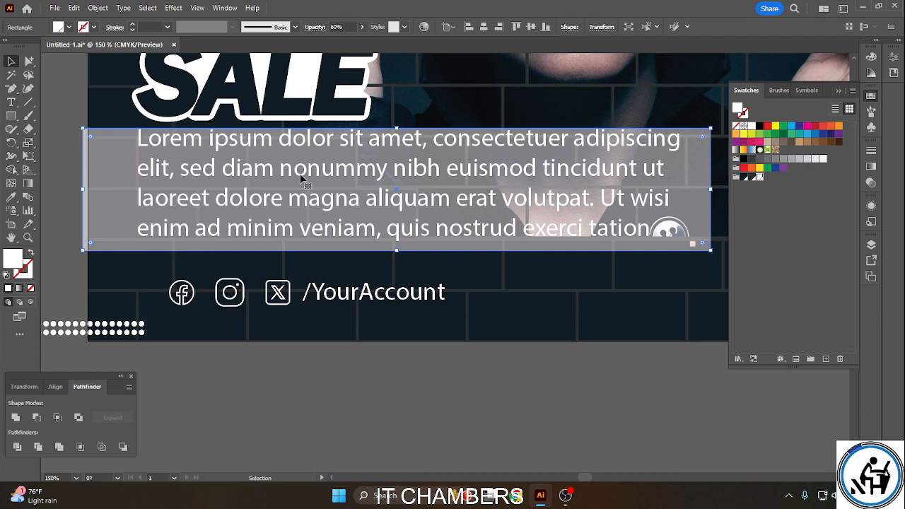
right_click(172, 175)
click(333, 432)
Move the translucent rectangle slightly lower and bring the body text to the front.
click(60, 164)
drag(99, 155, 100, 173)
right_click(163, 148)
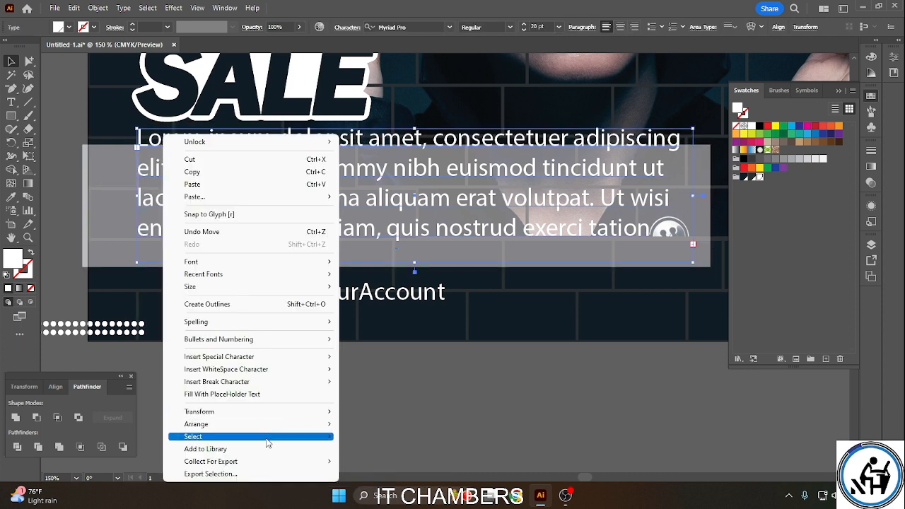
mouse_move(273, 423)
click(375, 424)
Nudge the translucent rectangle up and the body text down until all four text lines sit inside the rectangle.
click(93, 168)
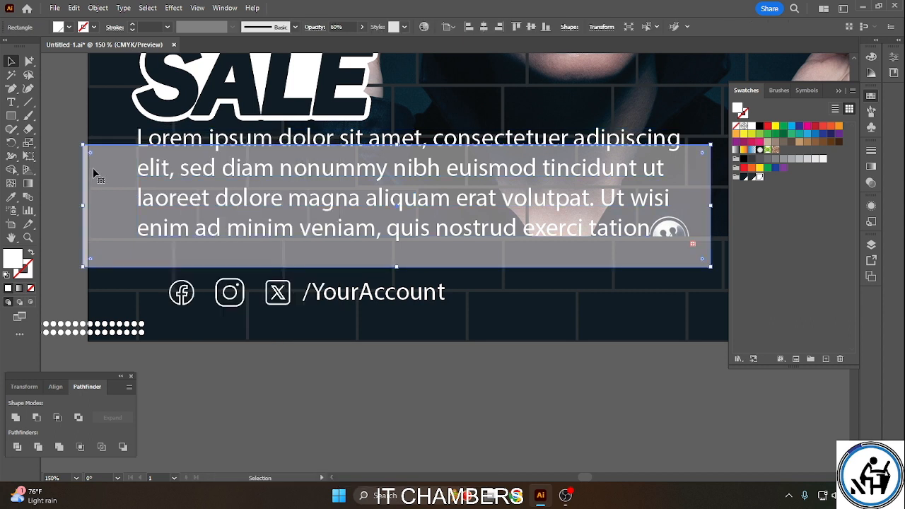
key(shift+Up)
click(189, 170)
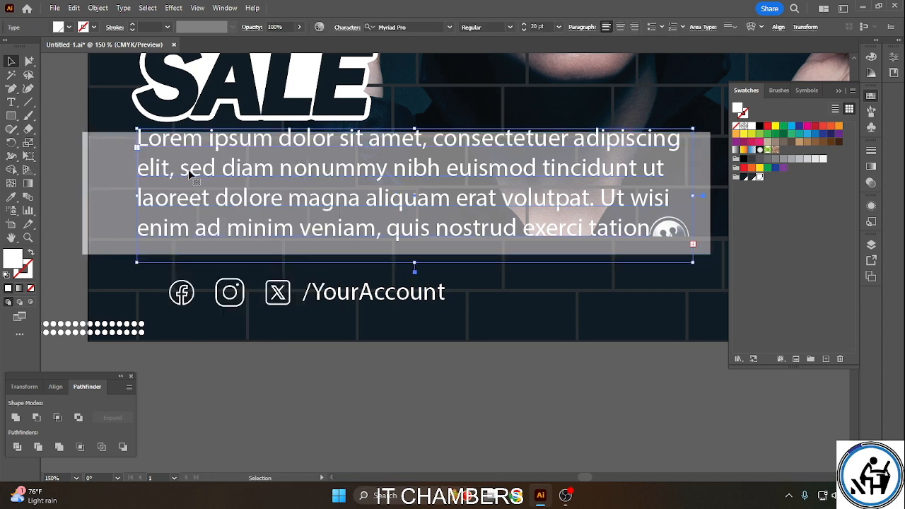
key(Down)
key(Down)
key(Down)
key(Down)
key(Down)
key(Down)
key(Down)
key(Down)
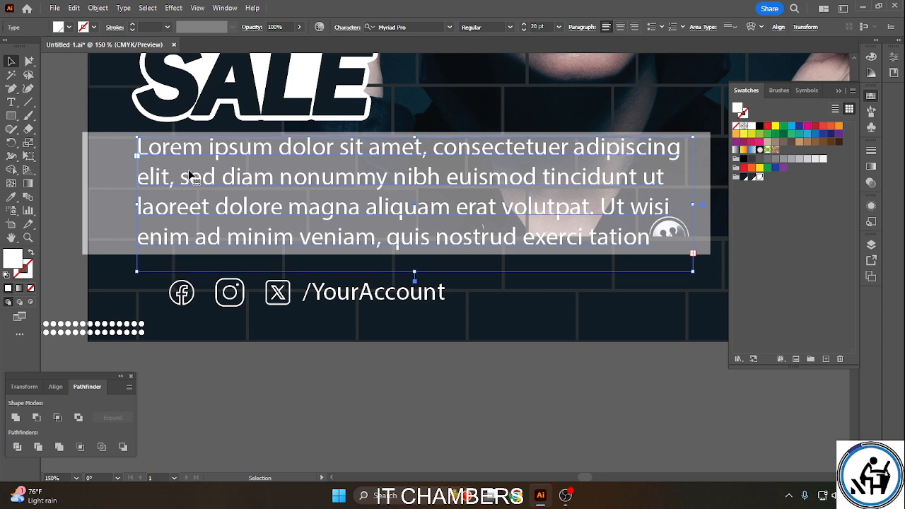
Slant the translucent rectangle's right end by moving its upper-right anchor point left to X 478.13 pt.
scroll(403, 429, right, 5)
click(534, 170)
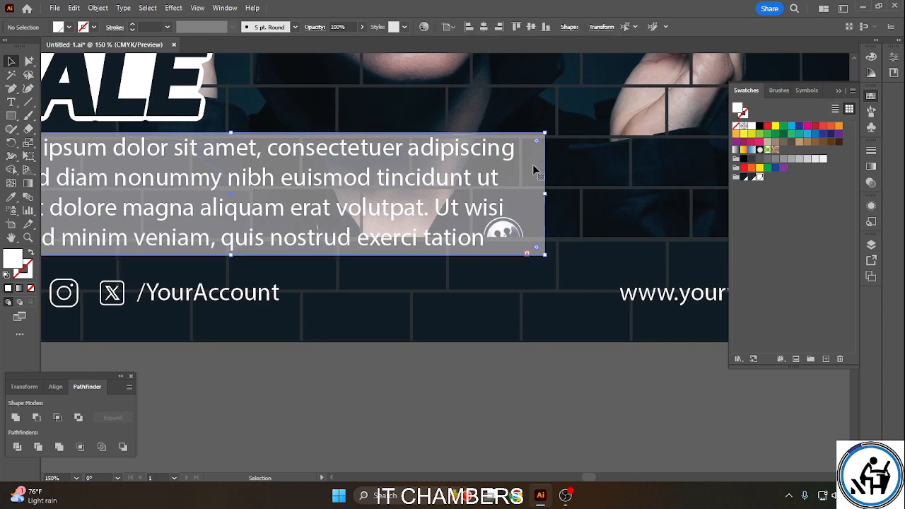
click(29, 62)
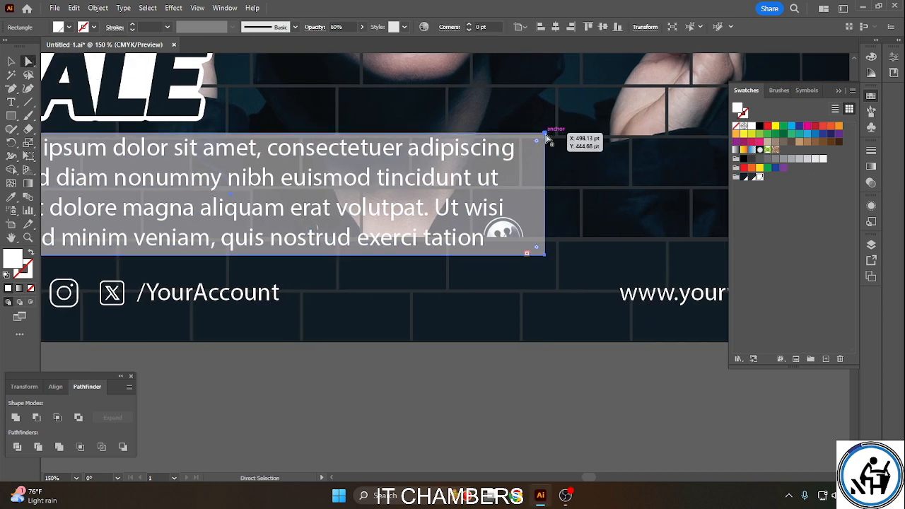
click(544, 133)
key(shift+Left)
key(shift+Left)
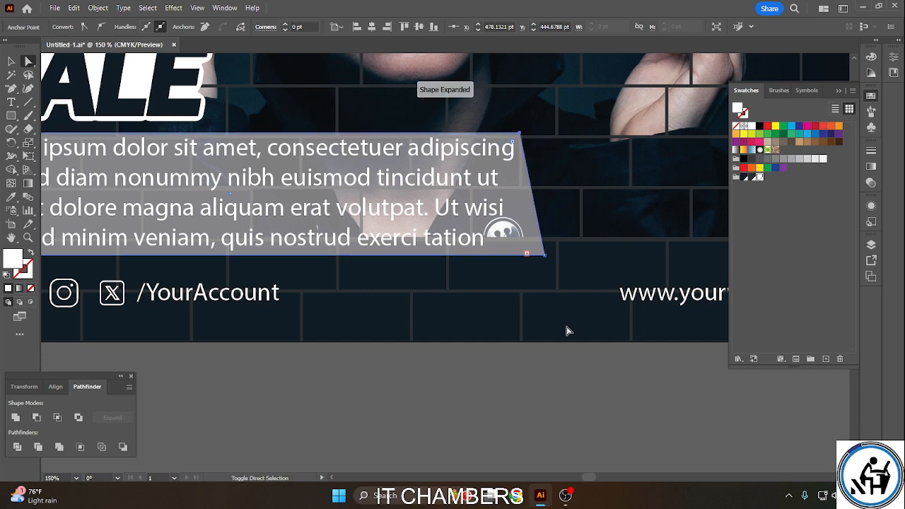
Try copying the SALE headline's appearance onto the body text with the Eyedropper, and undo it.
click(493, 378)
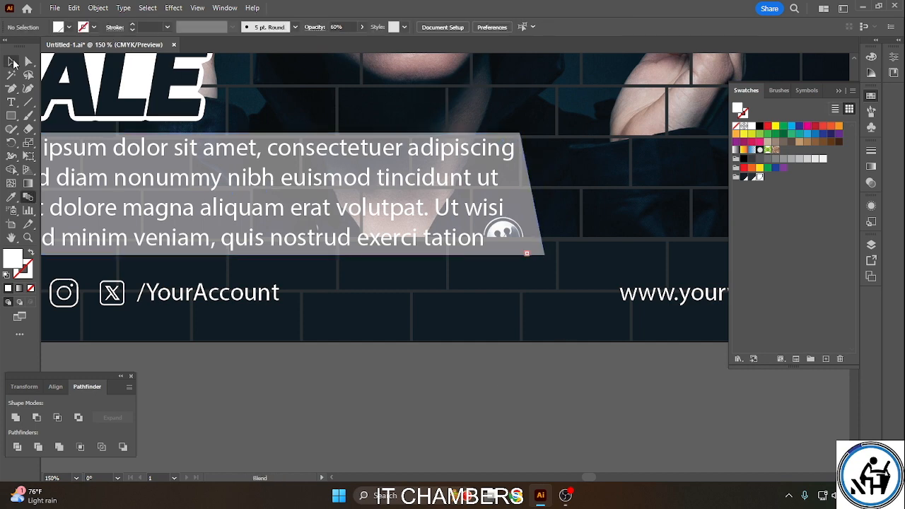
drag(473, 385, 579, 408)
click(628, 230)
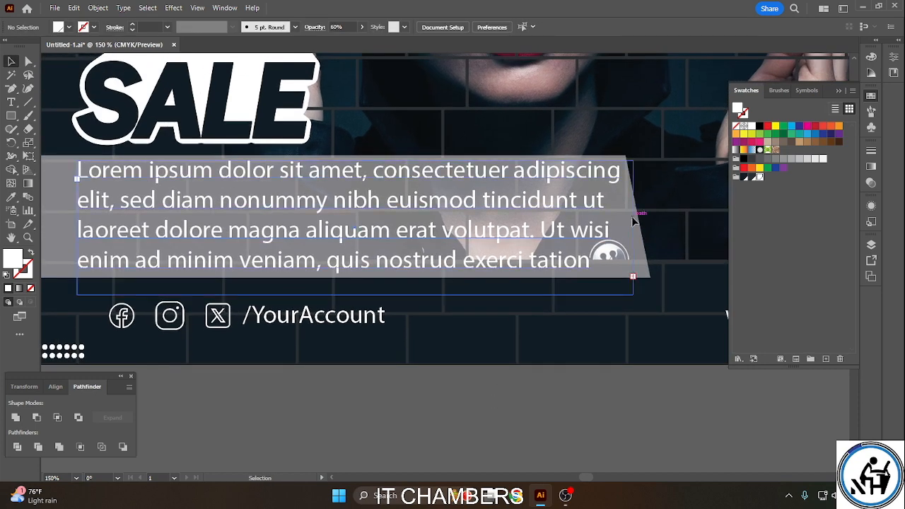
click(645, 263)
click(198, 230)
drag(197, 231, 293, 279)
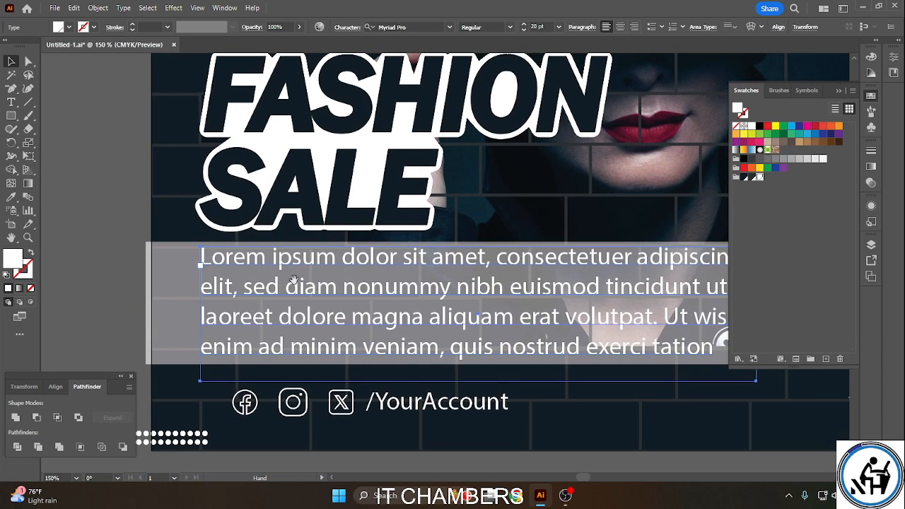
click(13, 198)
click(319, 205)
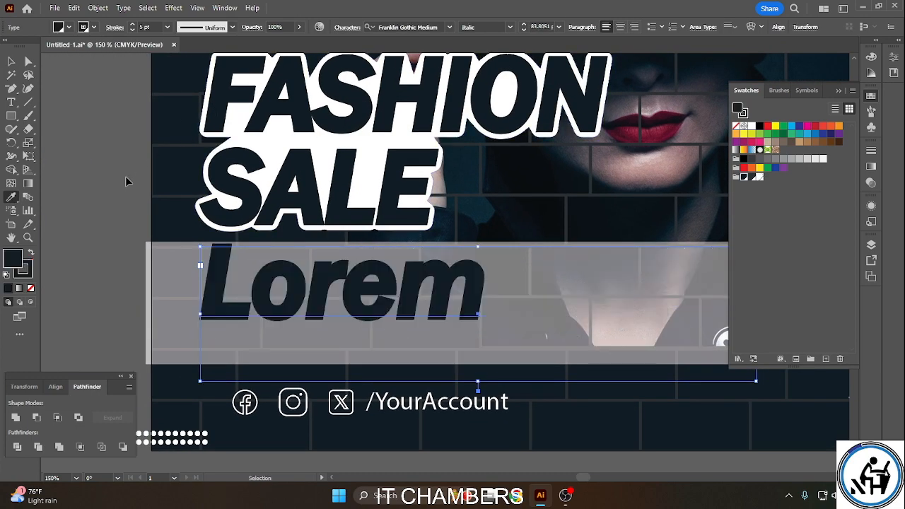
key(ctrl+z)
Recolor the body text with a near-black sampled from the dark wall below the logo.
drag(58, 139, 379, 428)
drag(297, 208, 222, 299)
click(484, 284)
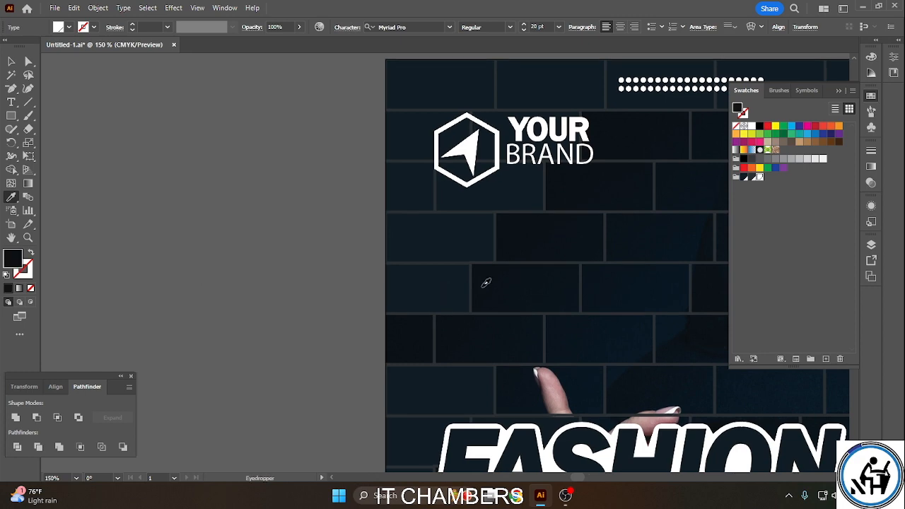
drag(601, 459, 298, 122)
drag(382, 258, 384, 177)
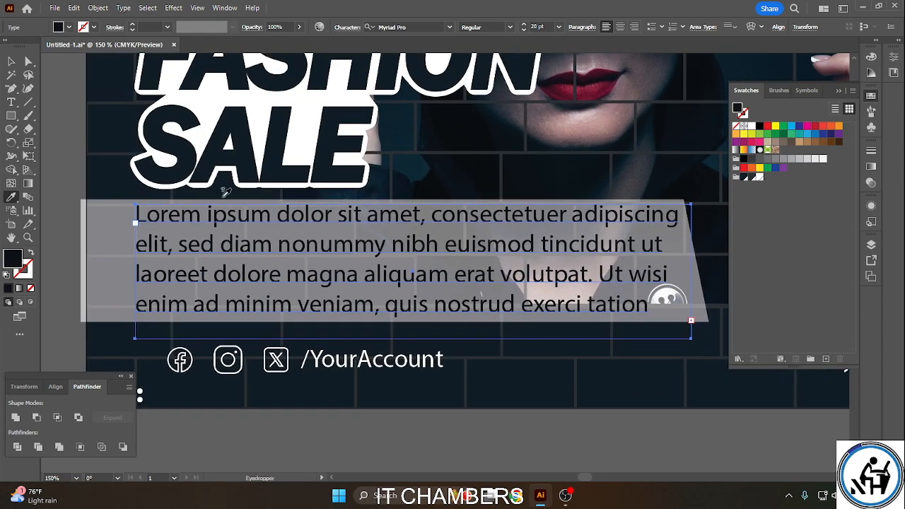
Try other dark tones on the body text by sampling the brick pattern and dark areas of the portrait photo.
click(12, 63)
click(54, 92)
click(195, 234)
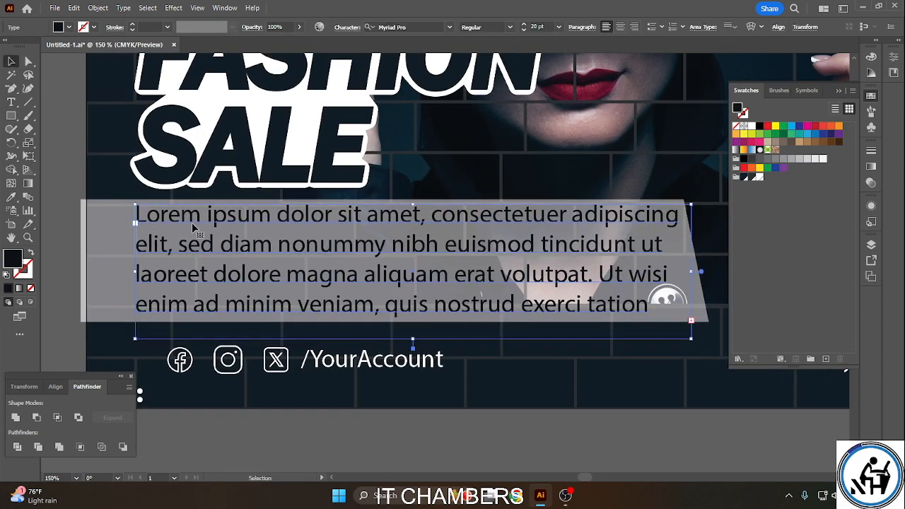
click(12, 196)
click(108, 178)
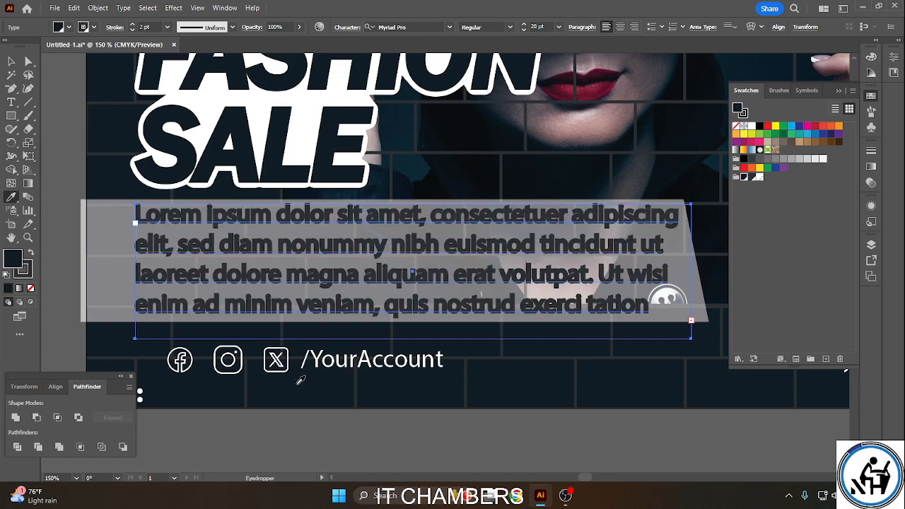
click(477, 123)
drag(482, 120, 448, 244)
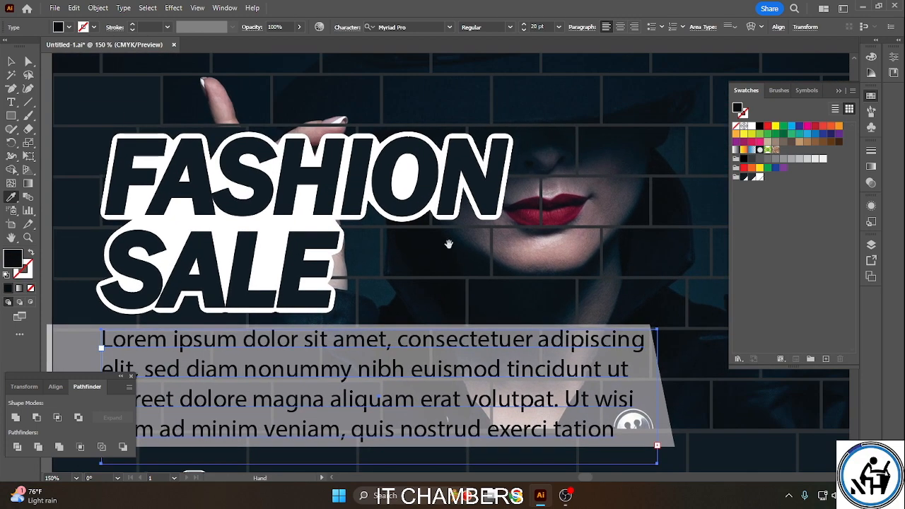
click(563, 212)
drag(528, 196, 541, 266)
click(536, 170)
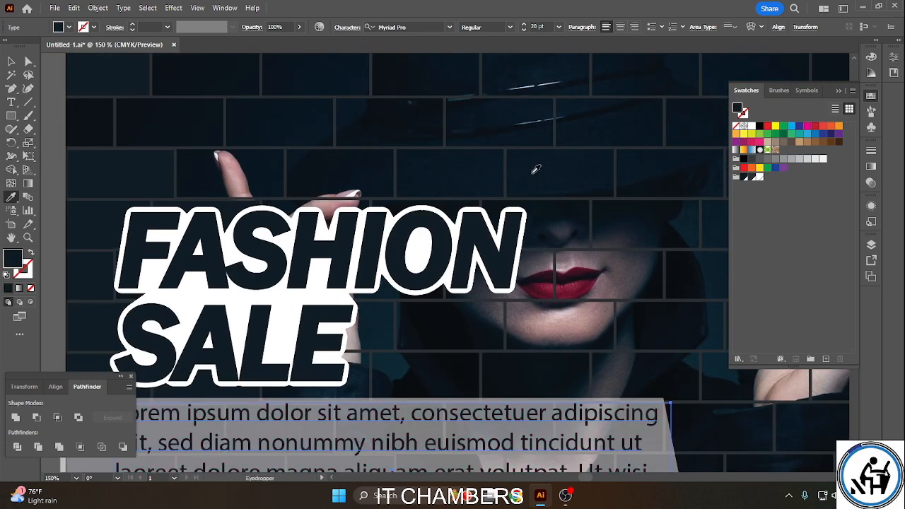
Recolor the body text by sampling the reference color squares beside the artboard, ending with the dark navy one.
drag(137, 114, 347, 228)
click(101, 119)
drag(564, 315, 404, 190)
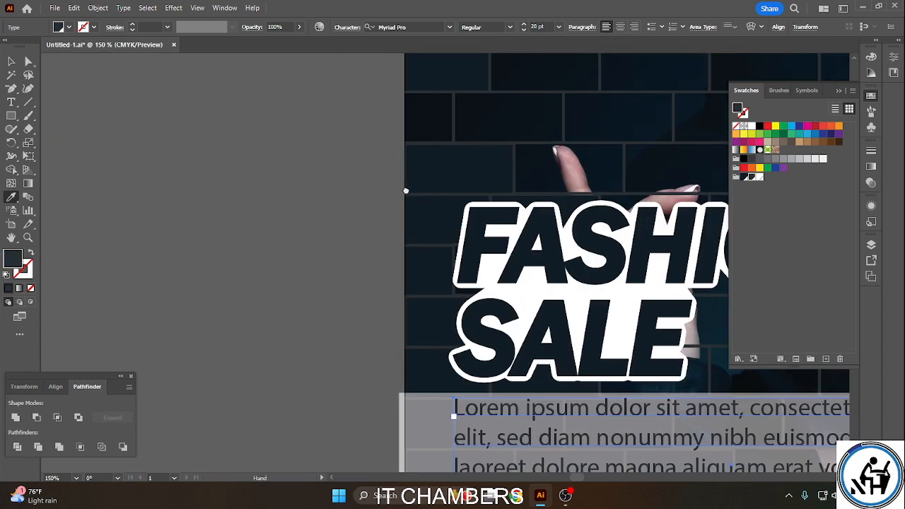
drag(224, 69, 454, 352)
click(159, 182)
drag(610, 466, 104, 27)
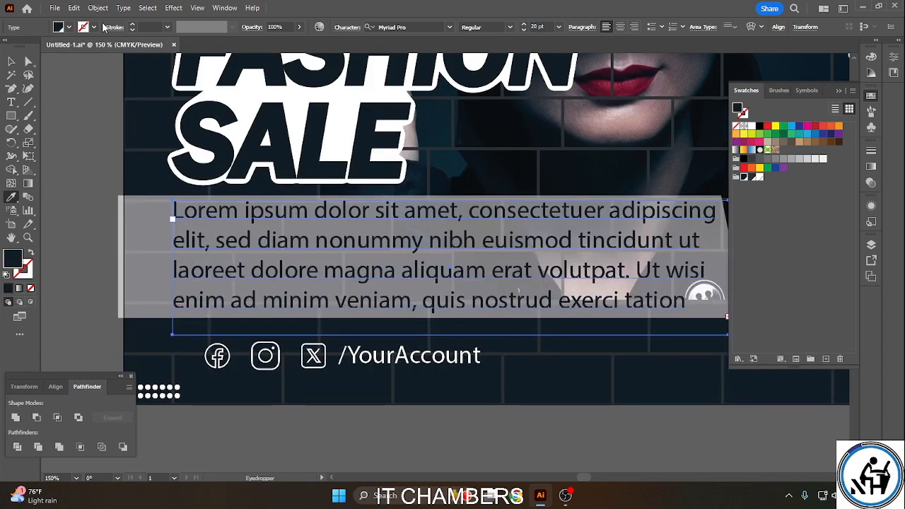
click(90, 153)
drag(585, 371, 496, 362)
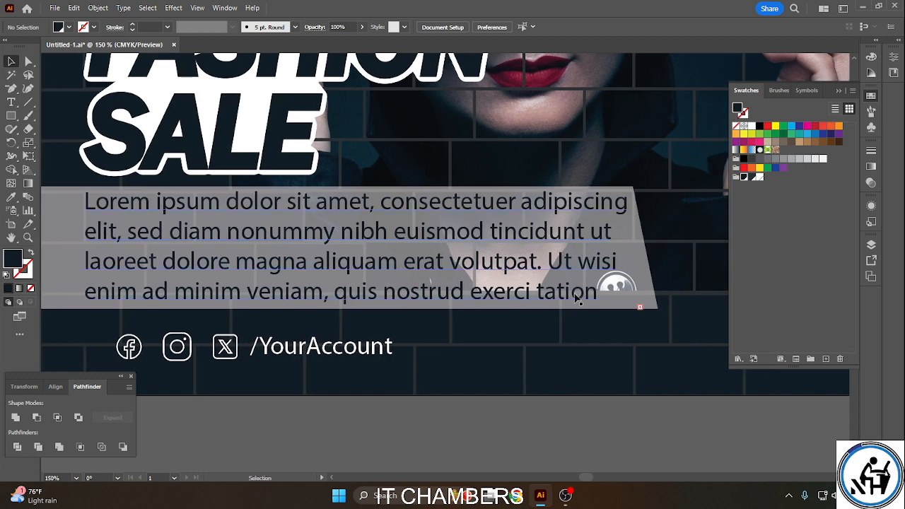
Give the body text a 0.5 pt dark navy stroke.
click(521, 291)
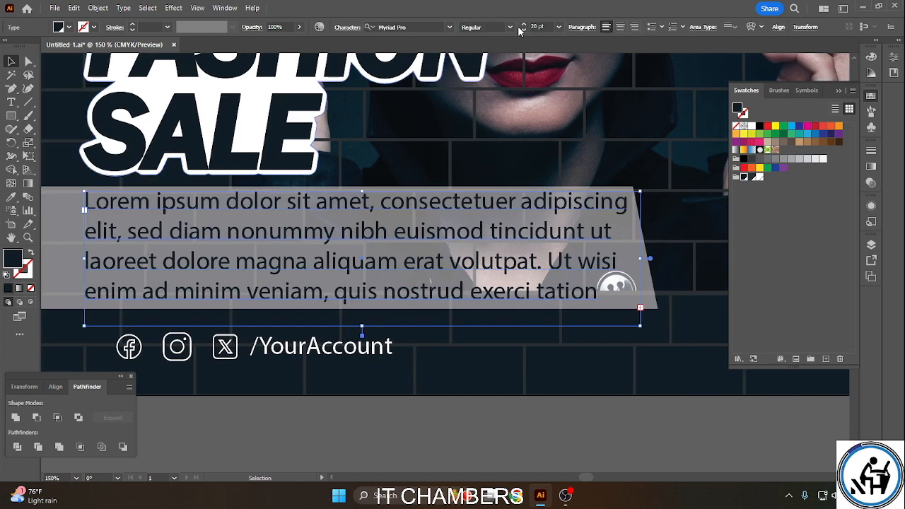
click(132, 27)
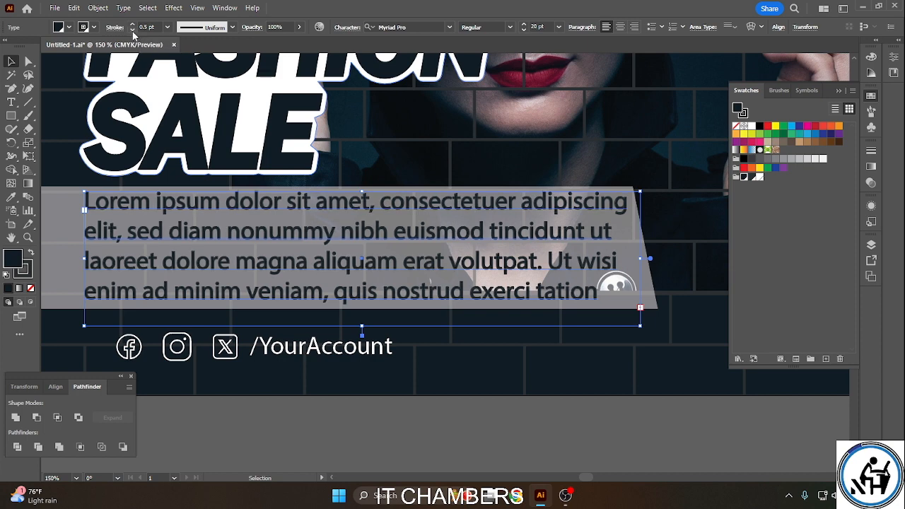
click(487, 450)
Try sampling the brick wall's appearance onto the translucent slanted rectangle, and undo it.
drag(479, 437, 553, 443)
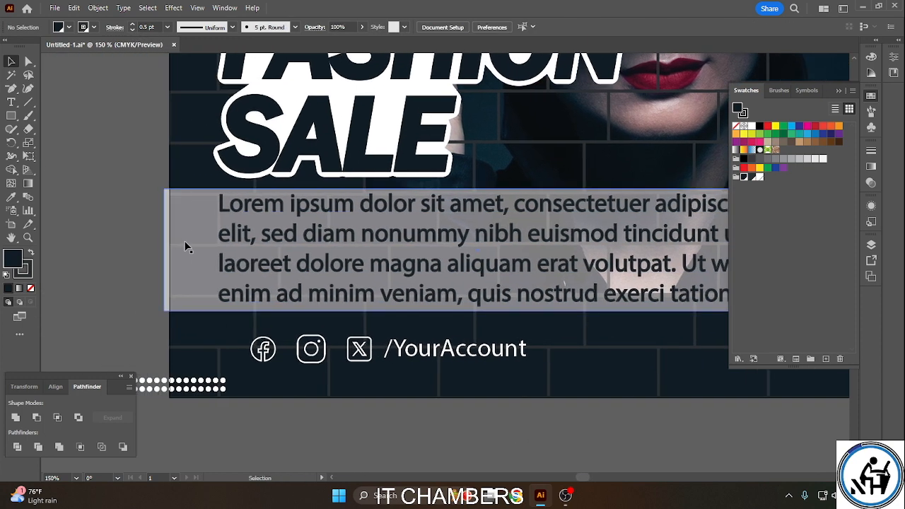
click(186, 245)
key(i)
click(199, 153)
click(191, 128)
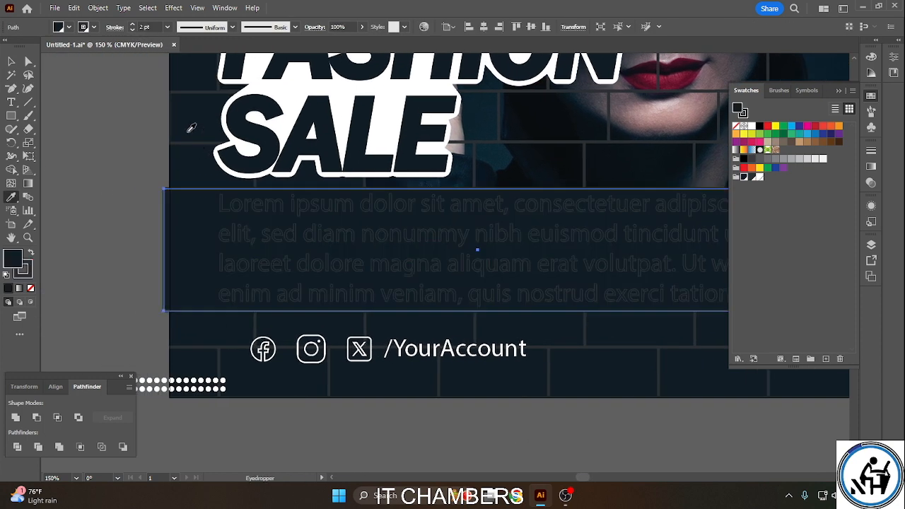
click(11, 62)
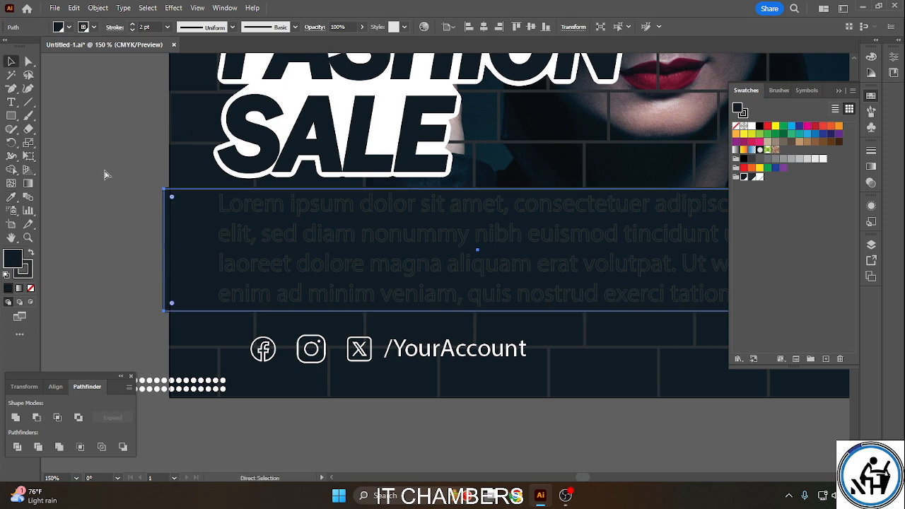
key(ctrl+z)
key(ctrl+z)
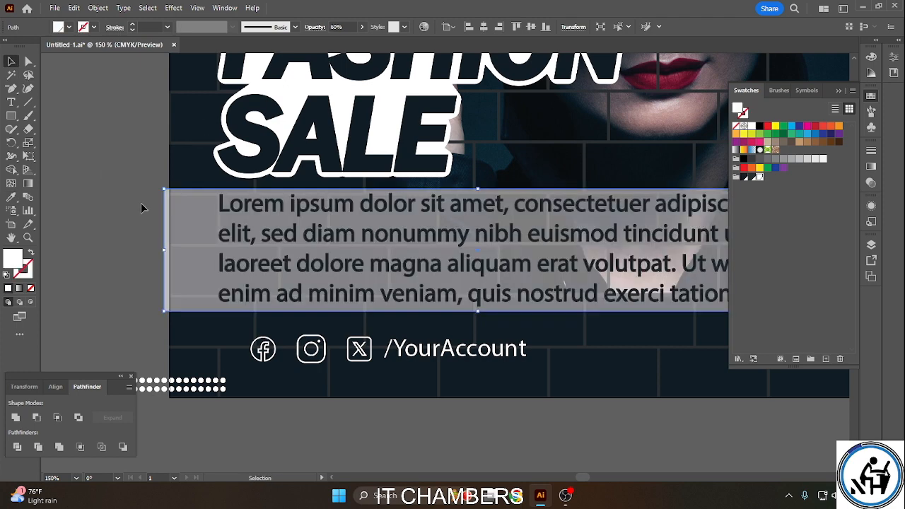
Align the translucent rectangle's left edge with the artboard's left edge and set its opacity to 75%.
mouse_move(166, 249)
mouse_down()
mouse_move(182, 250)
mouse_move(170, 250)
mouse_up()
click(146, 248)
click(175, 238)
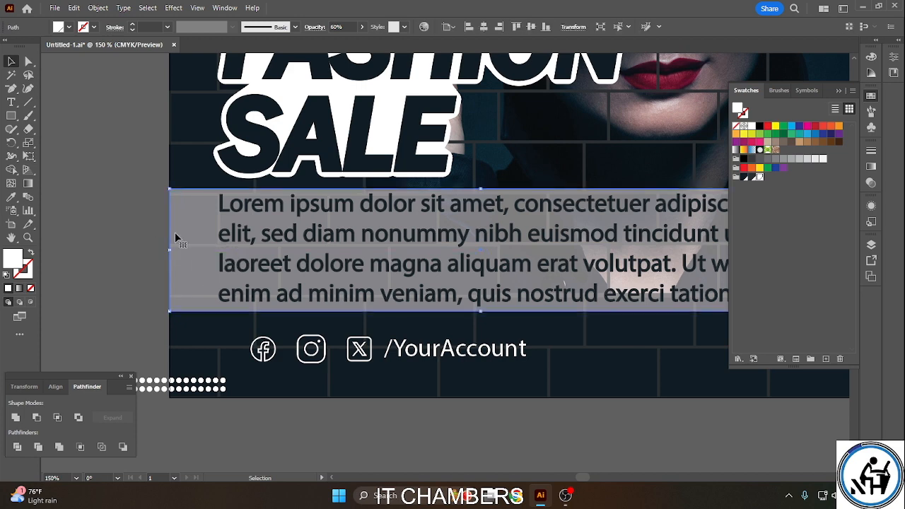
drag(259, 234, 127, 227)
click(403, 27)
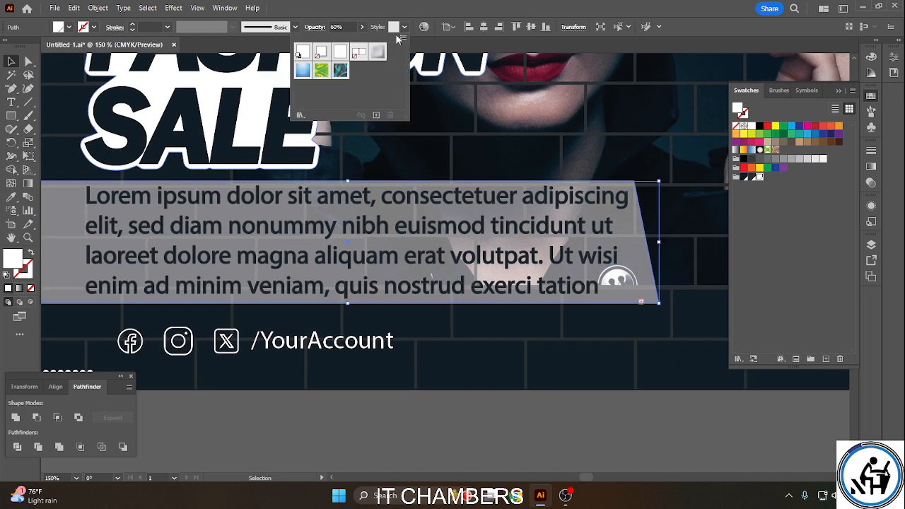
click(362, 27)
drag(342, 43, 349, 43)
click(460, 403)
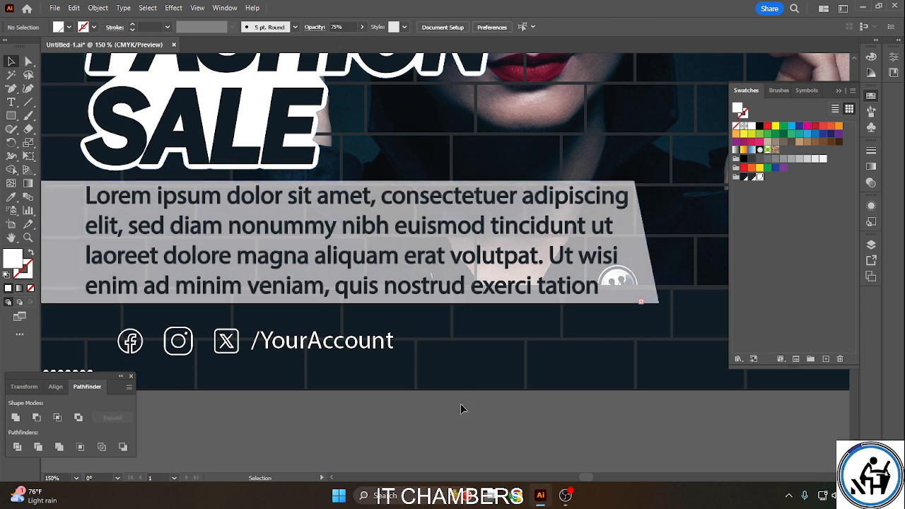
key(ctrl+0)
drag(460, 403, 470, 313)
click(457, 342)
Try the slanted rectangle at 35% opacity, and undo the change.
click(134, 342)
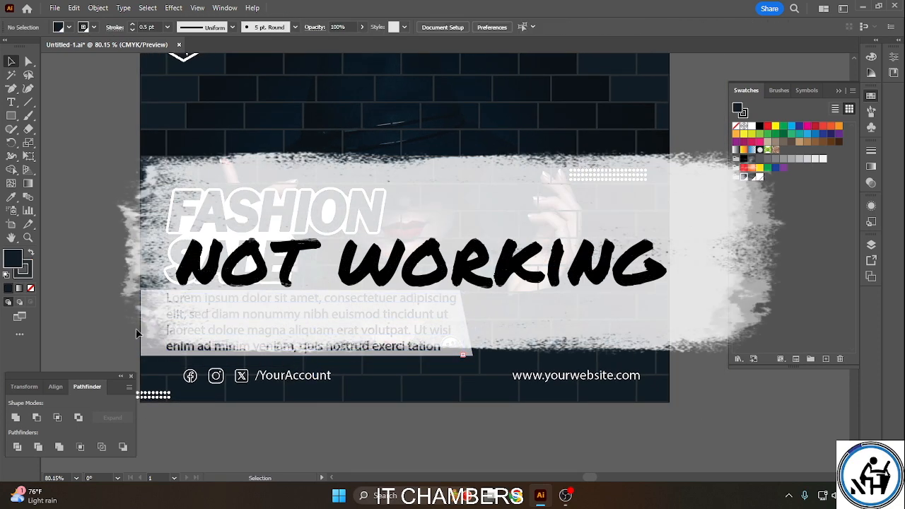
click(150, 335)
click(362, 27)
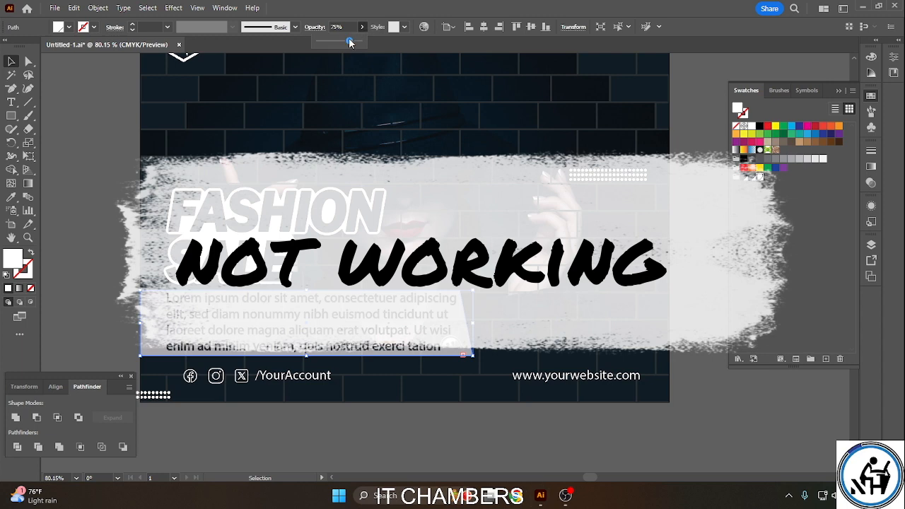
drag(352, 42, 334, 45)
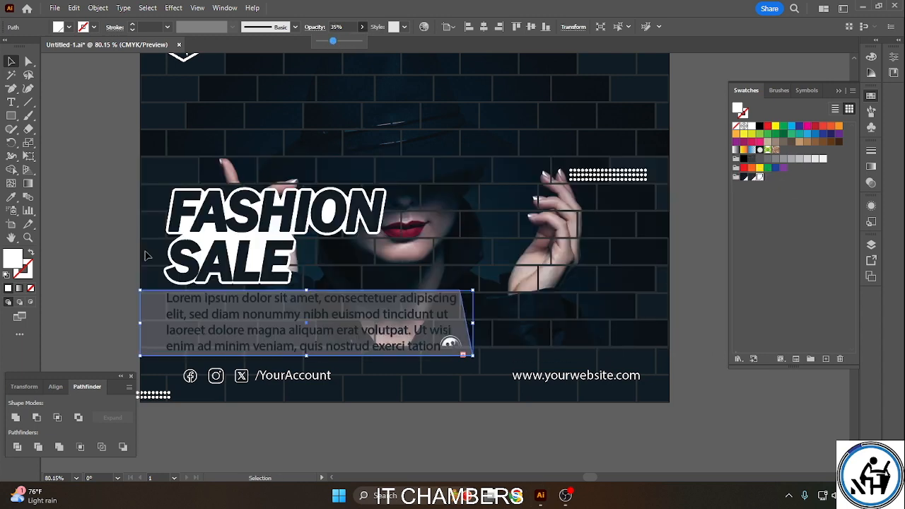
click(89, 251)
key(ctrl+z)
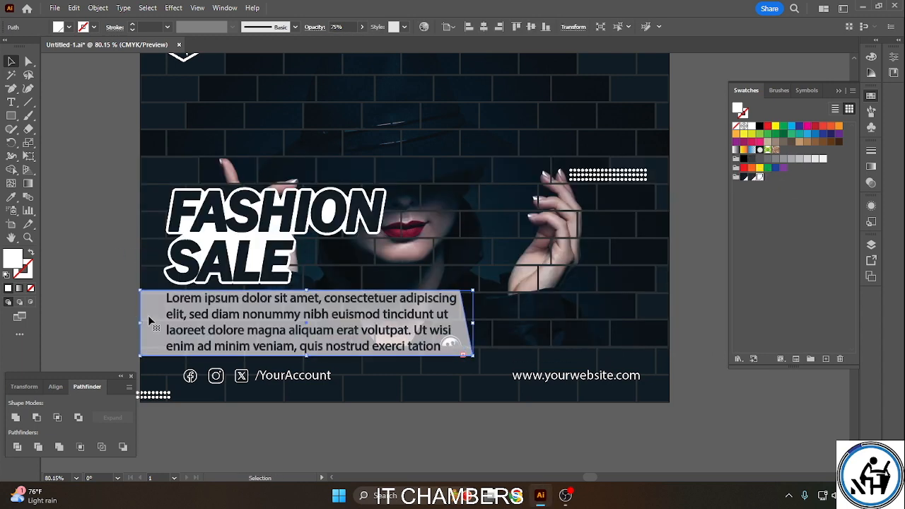
Change the slanted rectangle's fill to the dark navy swatch.
drag(148, 316, 64, 305)
key(ctrl+z)
click(68, 29)
click(15, 86)
click(95, 234)
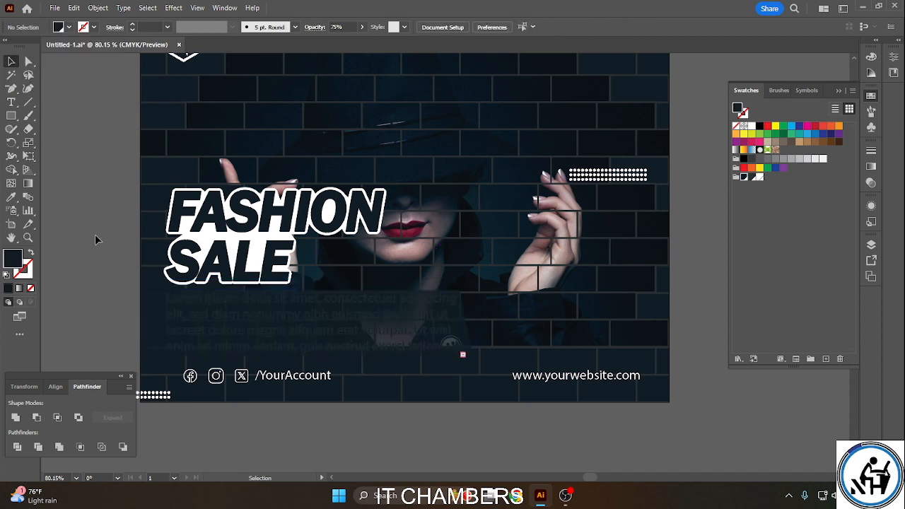
Recolor the body text white by sampling the white reference square beside the artboard.
click(209, 308)
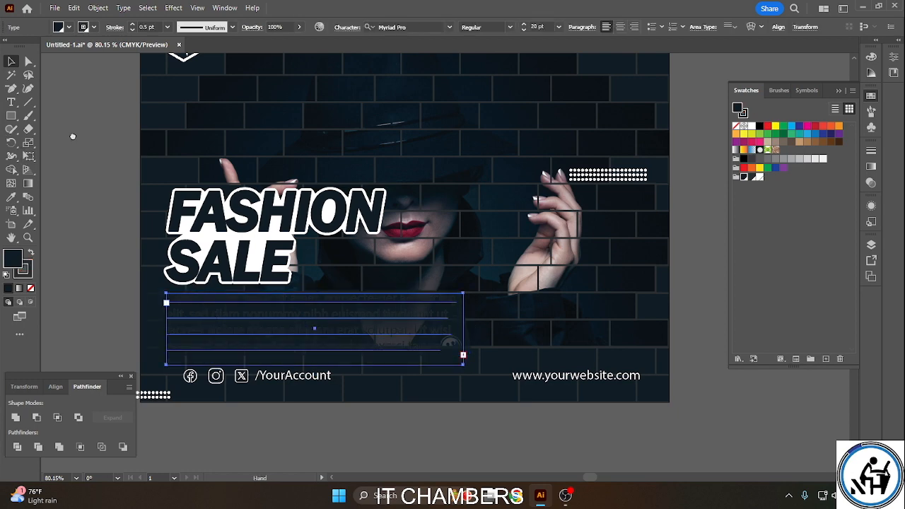
drag(72, 135, 321, 236)
click(134, 226)
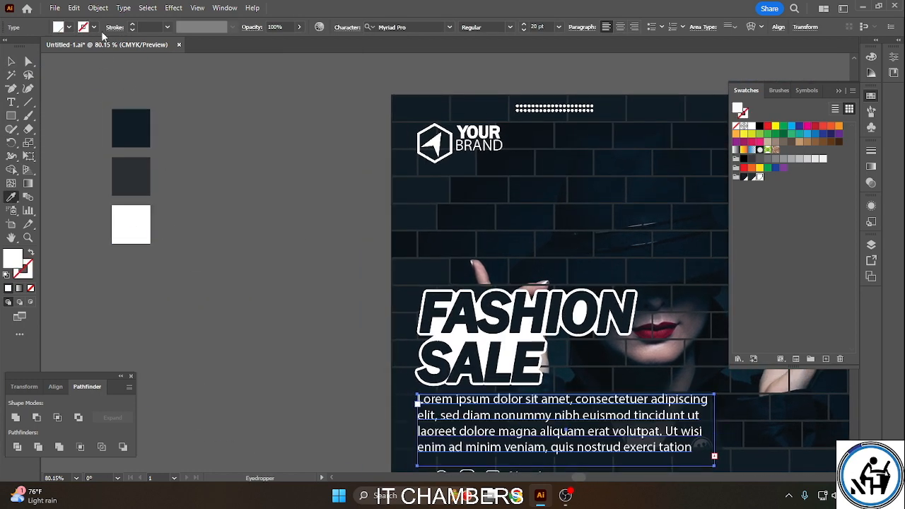
Add a white stroke to the body text and set its weight to 0.5 pt.
click(84, 27)
click(30, 84)
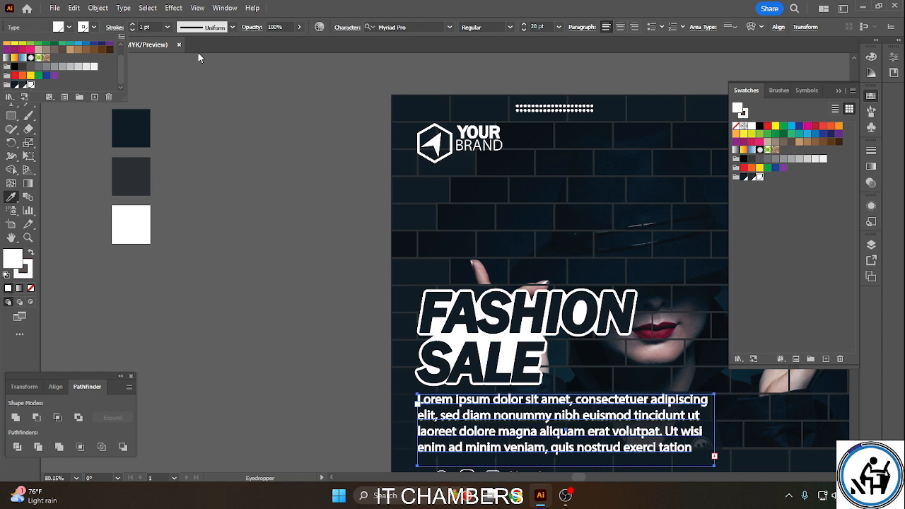
click(167, 27)
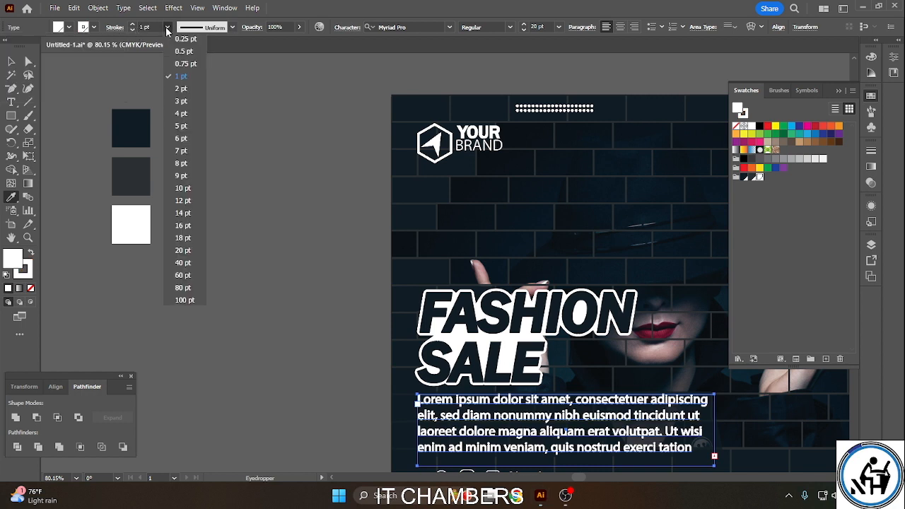
click(185, 64)
click(167, 28)
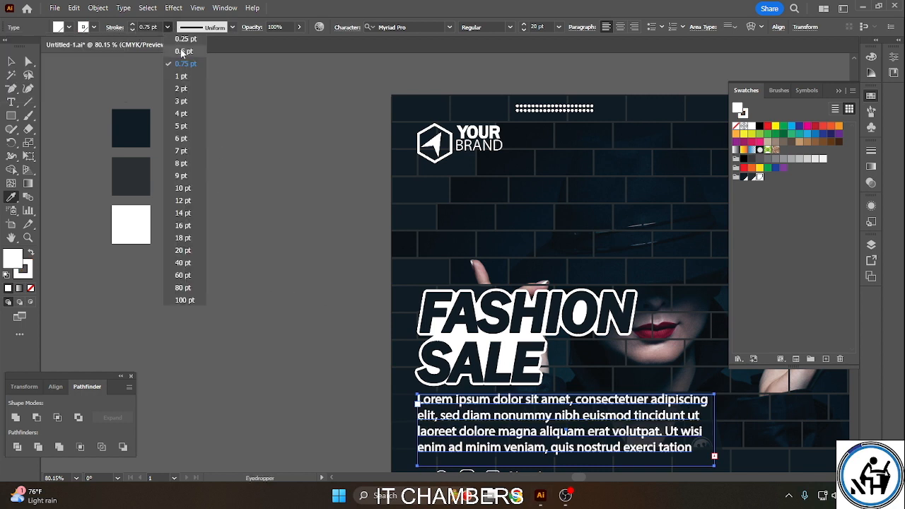
click(186, 51)
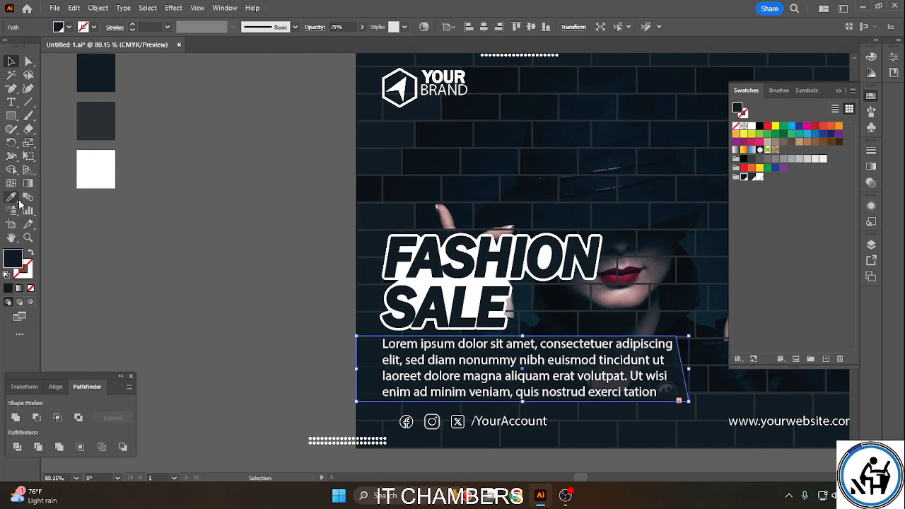
Fill the slanted rectangle with the dark gray sampled from the middle reference square beside the artboard.
click(13, 198)
click(98, 122)
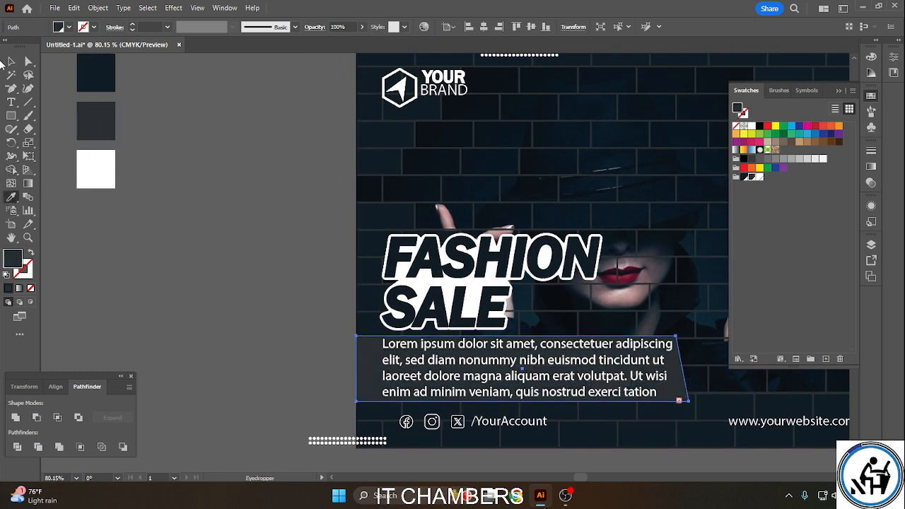
click(10, 63)
click(260, 238)
Set the opacity of the slanted panel behind the body text to 53%.
drag(257, 249, 121, 210)
click(230, 325)
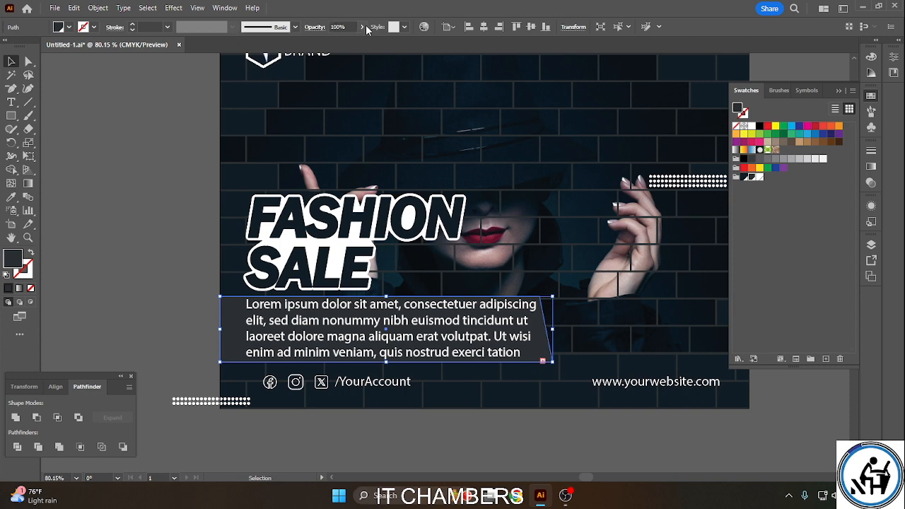
click(364, 27)
drag(351, 41, 338, 41)
click(188, 232)
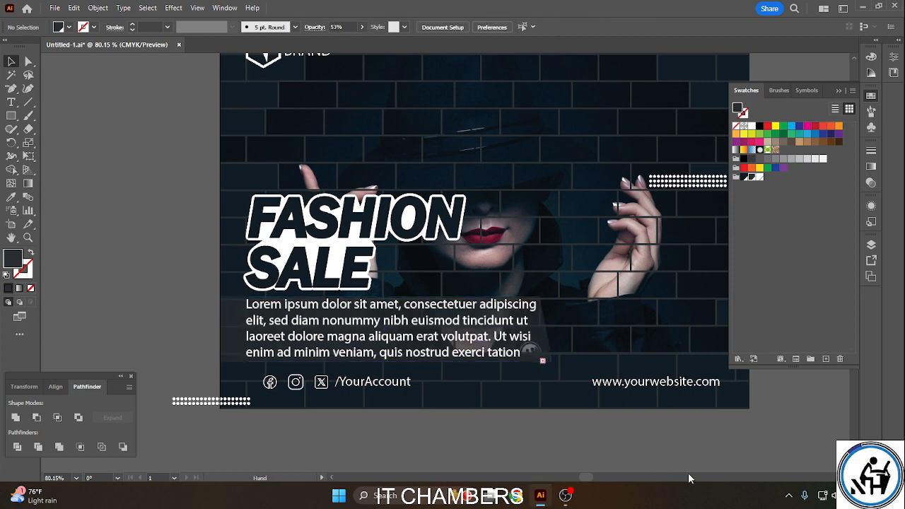
drag(688, 473, 618, 465)
drag(673, 311, 670, 336)
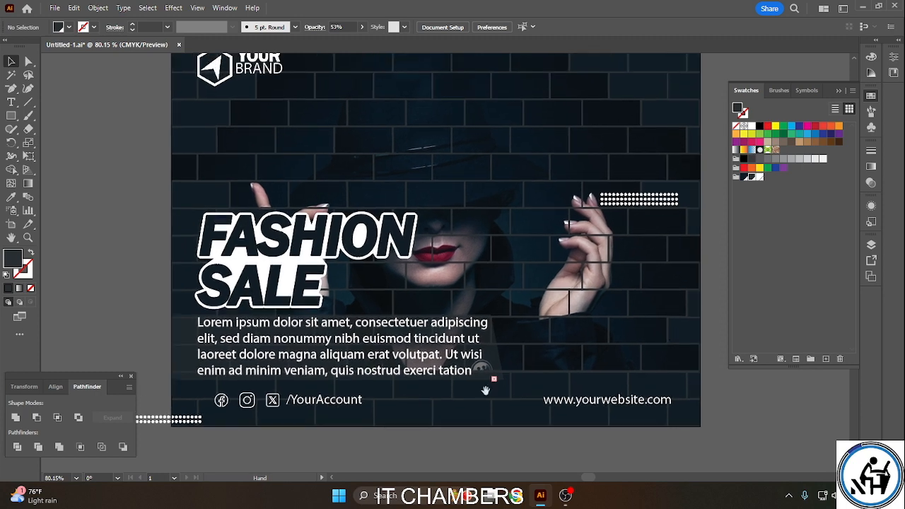
click(176, 370)
drag(175, 370, 98, 275)
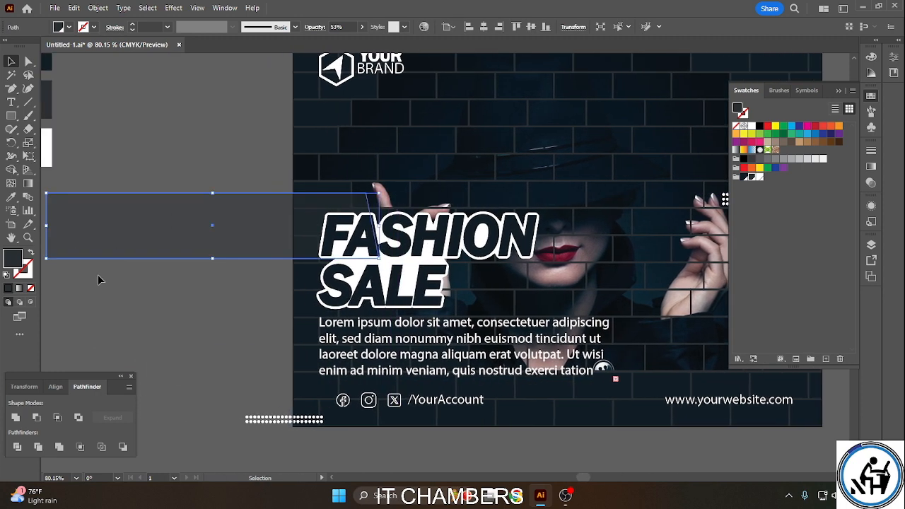
key(ctrl+z)
Draw a dark gray rectangle over the logo area, starting exactly at the artboard's upper-left corner.
click(570, 431)
drag(570, 431, 467, 421)
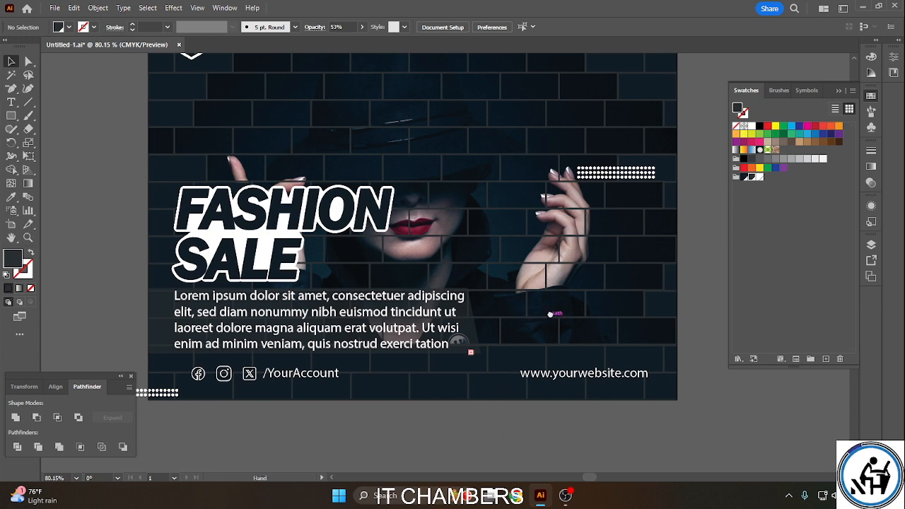
drag(458, 342, 485, 410)
key(ctrl+minus)
key(ctrl+minus)
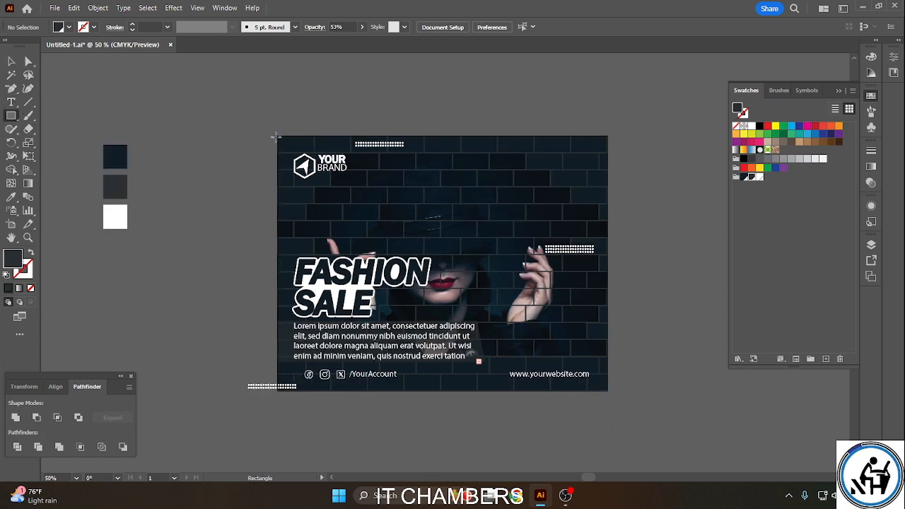
key(ctrl+plus)
key(ctrl+plus)
key(ctrl+plus)
drag(204, 114, 712, 419)
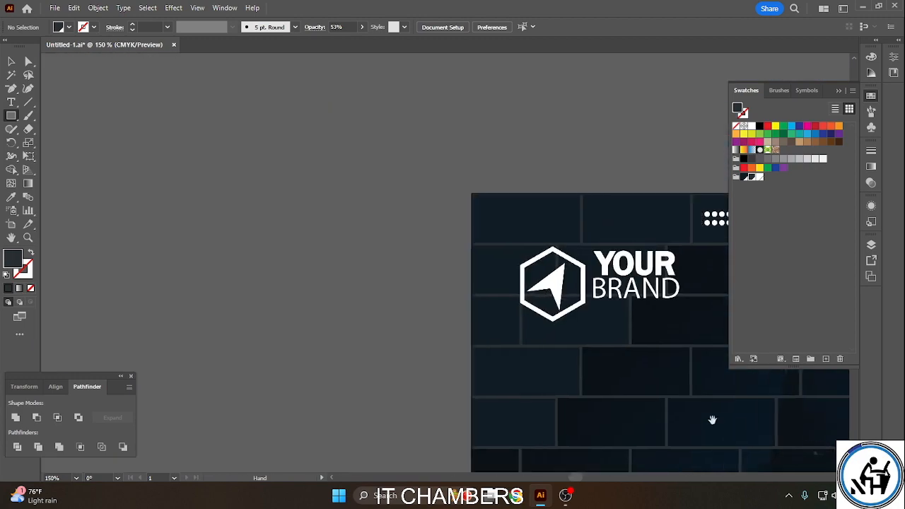
mouse_move(471, 192)
mouse_down()
mouse_move(700, 375)
mouse_move(738, 423)
mouse_up()
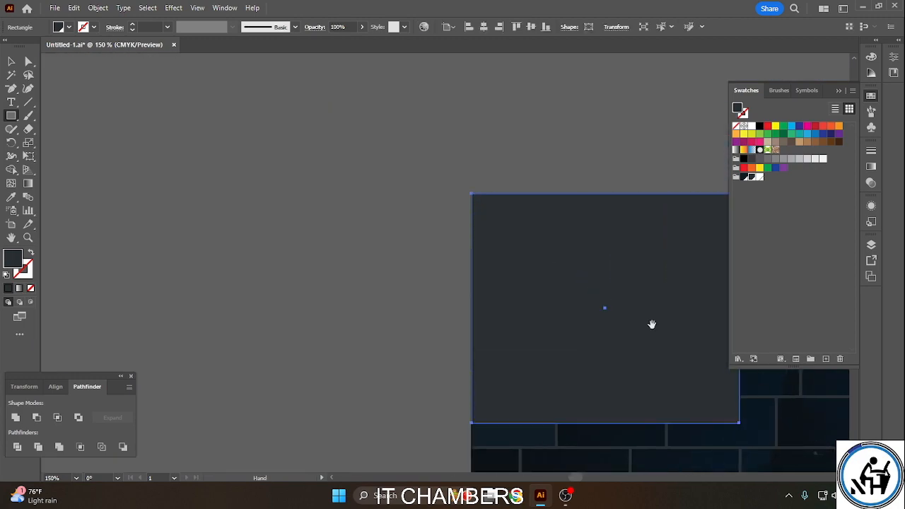
Enlarge the dark gray rectangle to 792 × 612 pt so that it covers the whole artboard.
click(11, 61)
drag(685, 357, 314, 84)
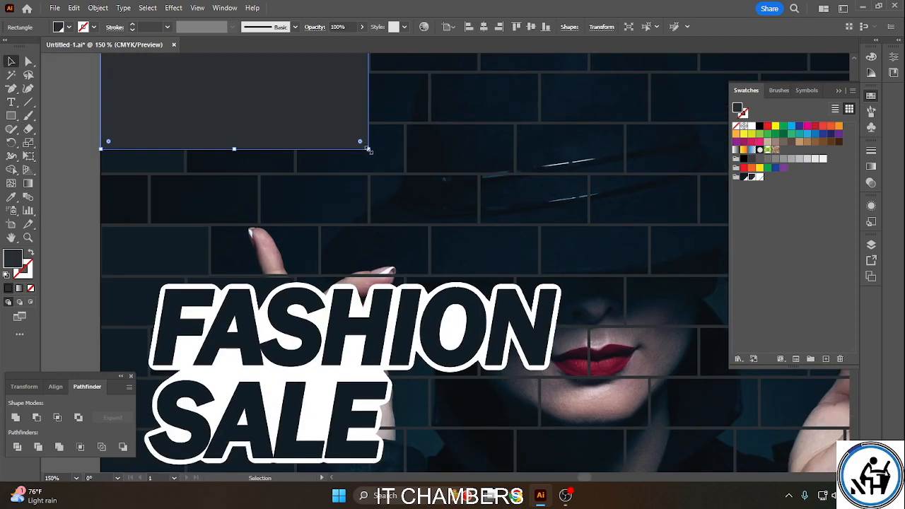
drag(367, 149, 728, 379)
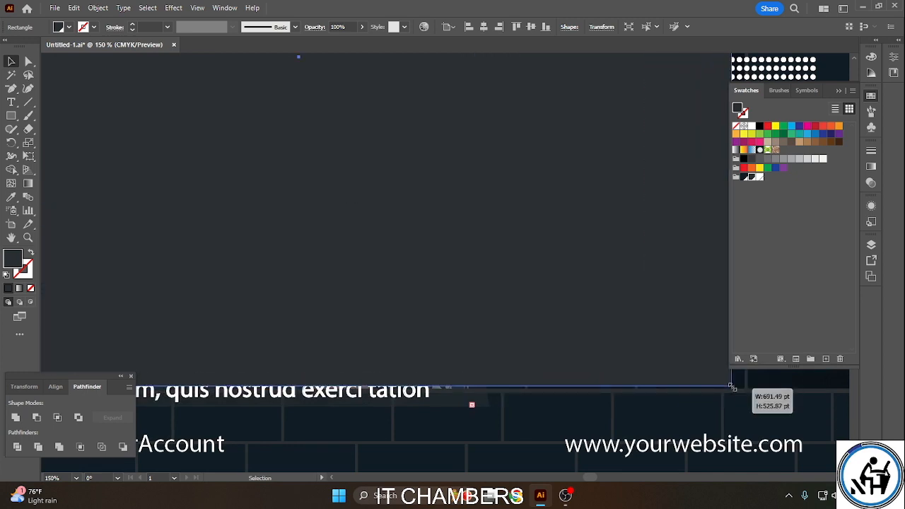
drag(786, 408, 480, 238)
drag(427, 215, 555, 323)
drag(612, 166, 578, 408)
mouse_move(530, 197)
mouse_down()
mouse_move(553, 197)
mouse_move(530, 197)
mouse_up()
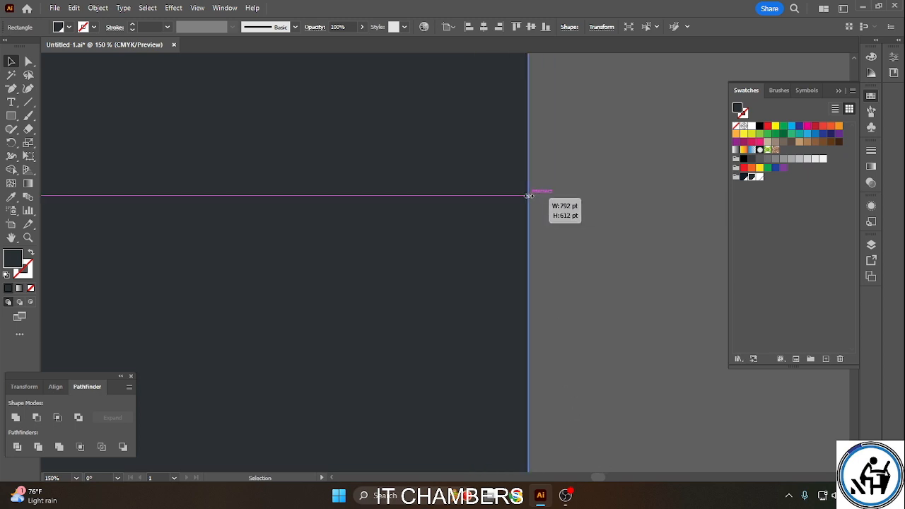
click(565, 230)
Examine the covering rectangle's edges and corners against the artboard boundary.
drag(468, 378, 643, 258)
drag(181, 147, 442, 319)
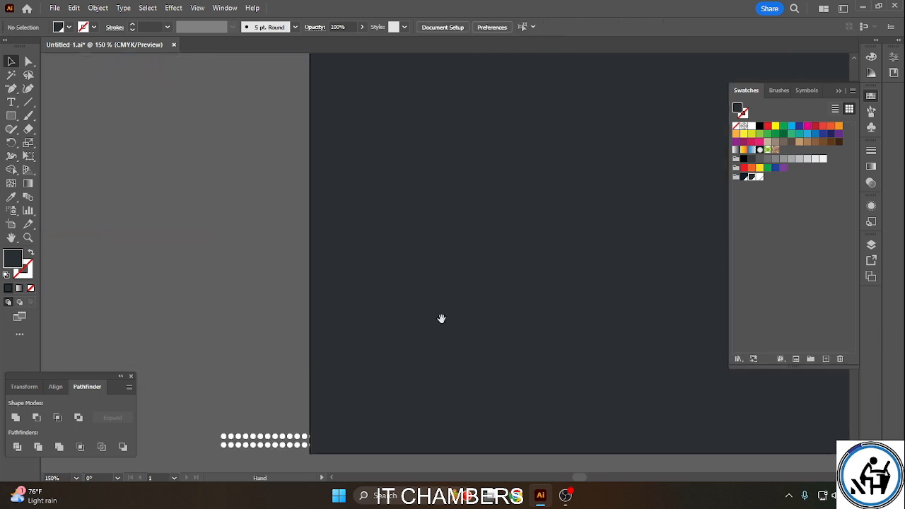
click(432, 255)
mouse_move(310, 71)
mouse_down()
mouse_move(290, 72)
mouse_move(310, 71)
mouse_up()
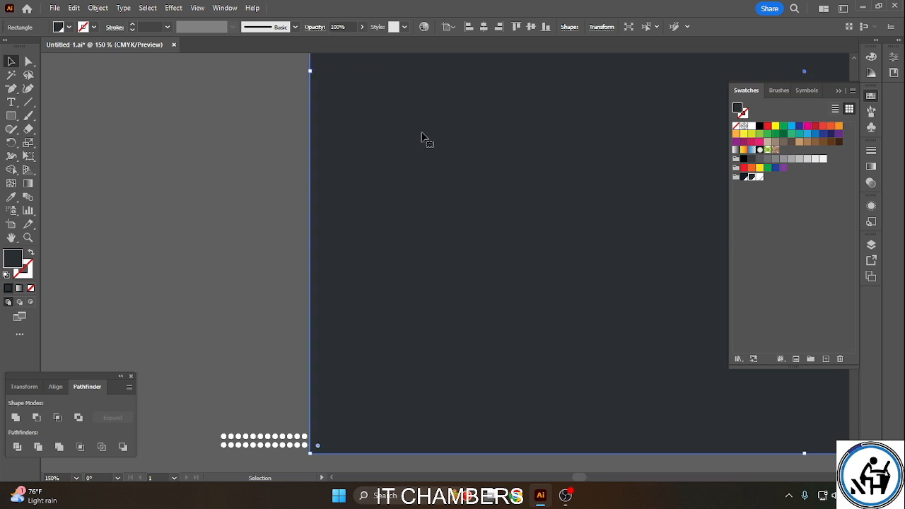
click(224, 210)
scroll(420, 155, right, 3)
scroll(468, 154, up, 4)
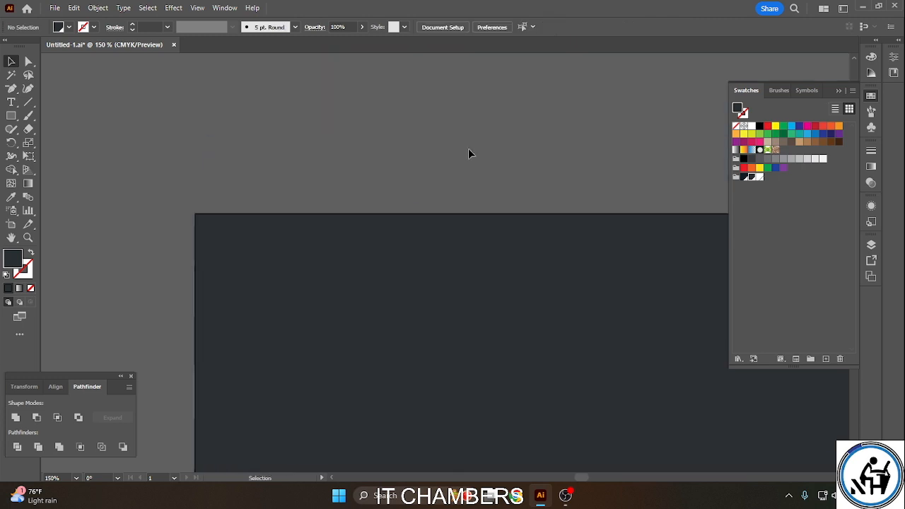
key(ctrl+minus)
key(ctrl+minus)
key(ctrl+minus)
key(ctrl+minus)
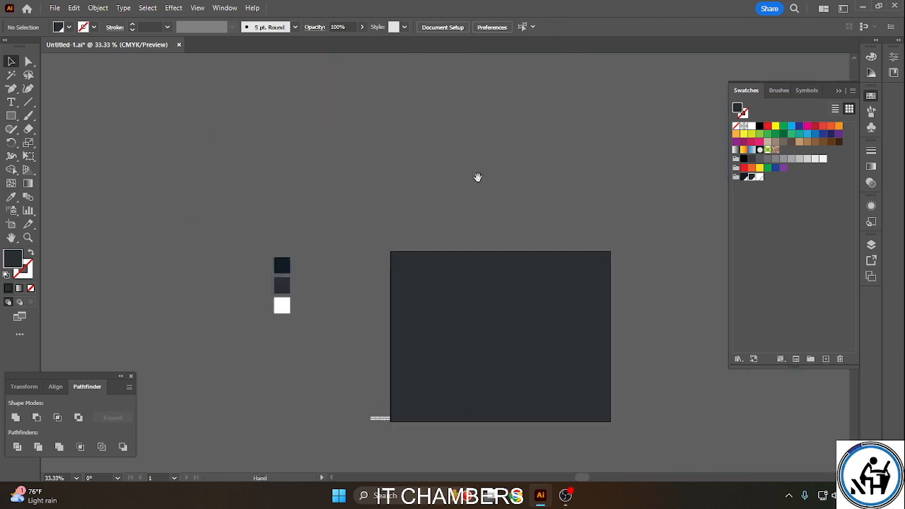
drag(478, 176, 357, 171)
Unlock all locked objects in the document.
click(92, 10)
click(149, 122)
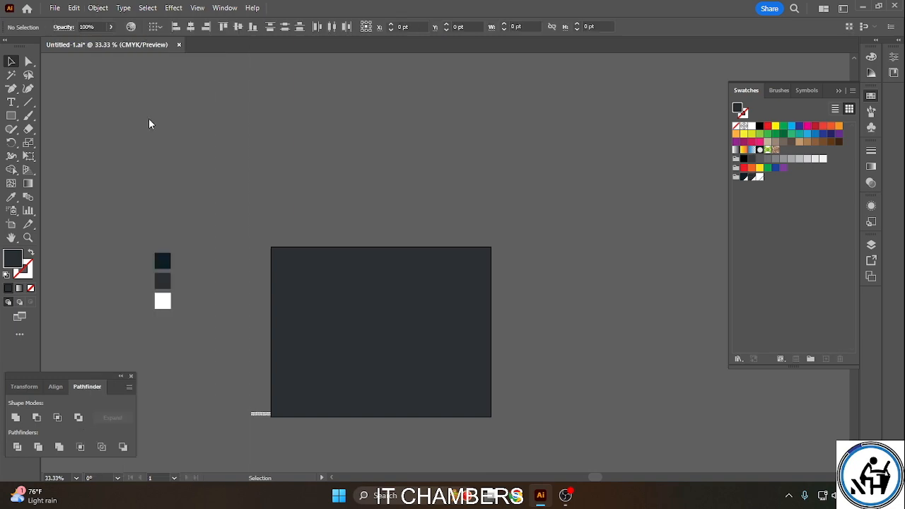
click(360, 212)
Select all the banner artwork together with the covering rectangle and make a clipping mask from it.
scroll(246, 200, down, 3)
drag(240, 160, 501, 353)
right_click(372, 241)
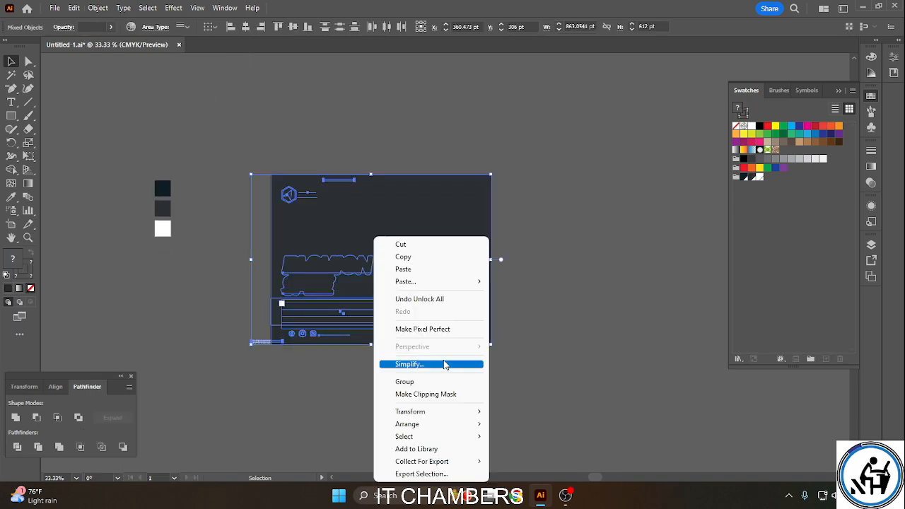
click(445, 396)
click(445, 396)
Examine the clipped banner as a whole and in detail, including the dotted decorations, portrait and headline.
key(ctrl+equal)
key(ctrl+equal)
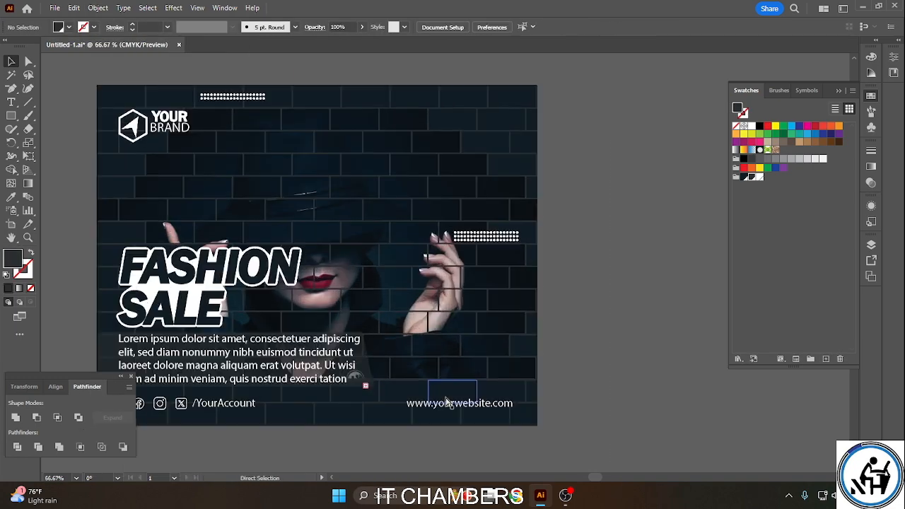
drag(604, 260, 666, 264)
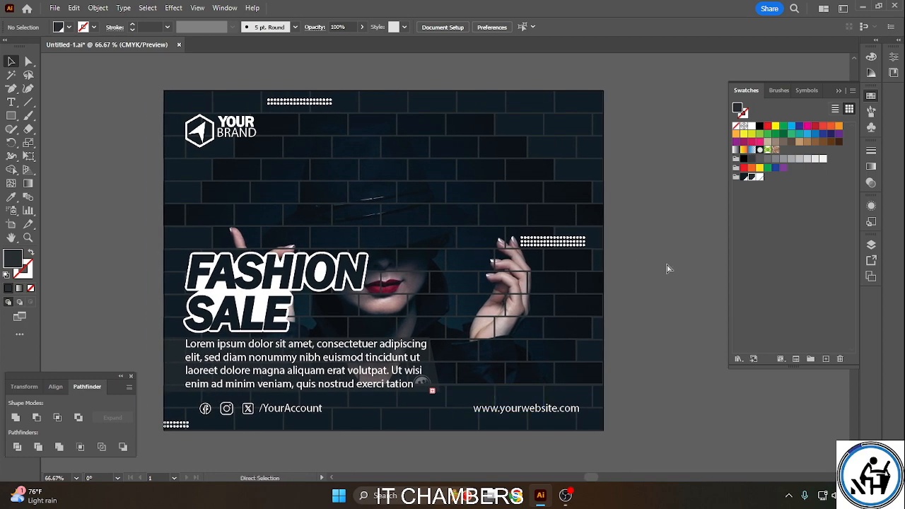
key(ctrl+equal)
key(ctrl+equal)
key(ctrl+equal)
key(ctrl+minus)
key(ctrl+minus)
key(ctrl+minus)
key(ctrl+equal)
key(ctrl+equal)
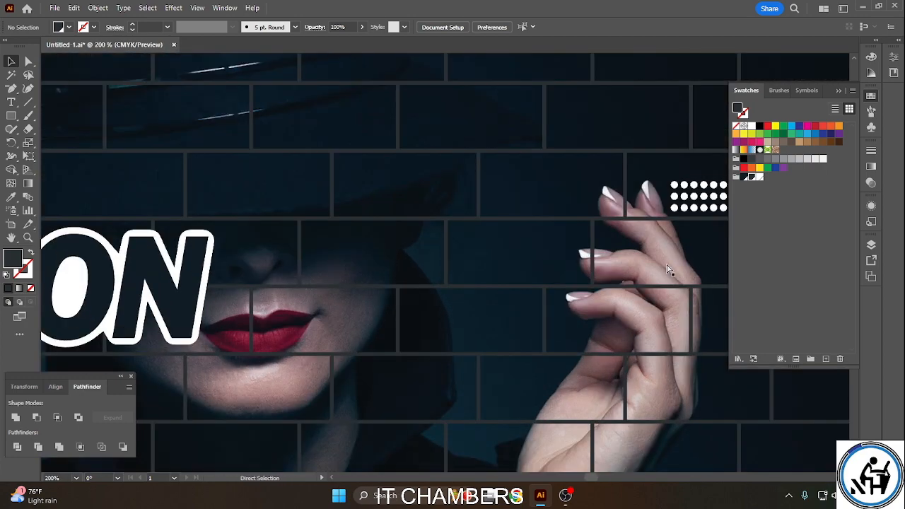
key(ctrl+minus)
key(ctrl+minus)
drag(455, 293, 524, 303)
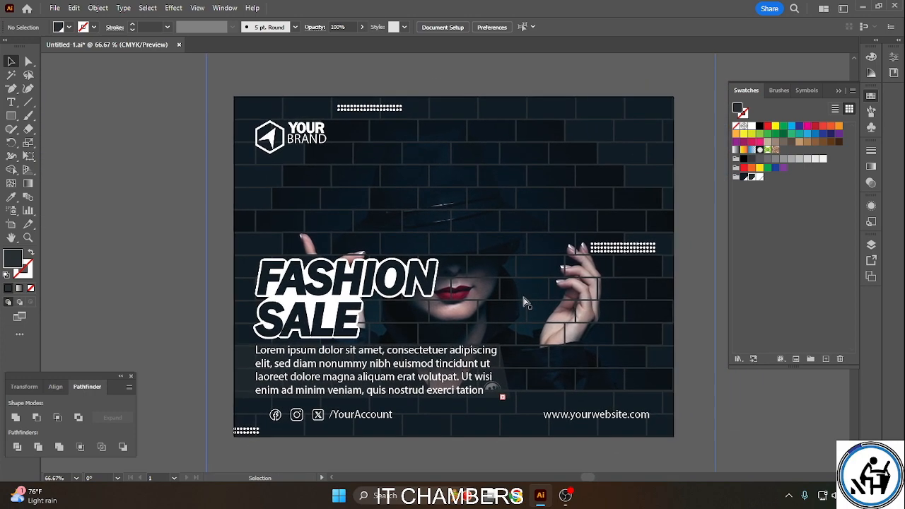
key(ctrl+equal)
key(ctrl+minus)
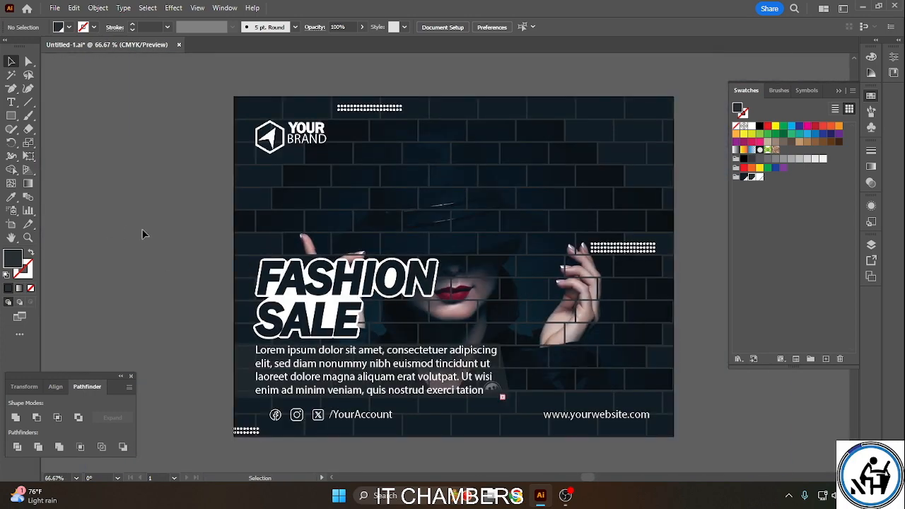
drag(388, 224, 394, 148)
key(ctrl+equal)
key(ctrl+equal)
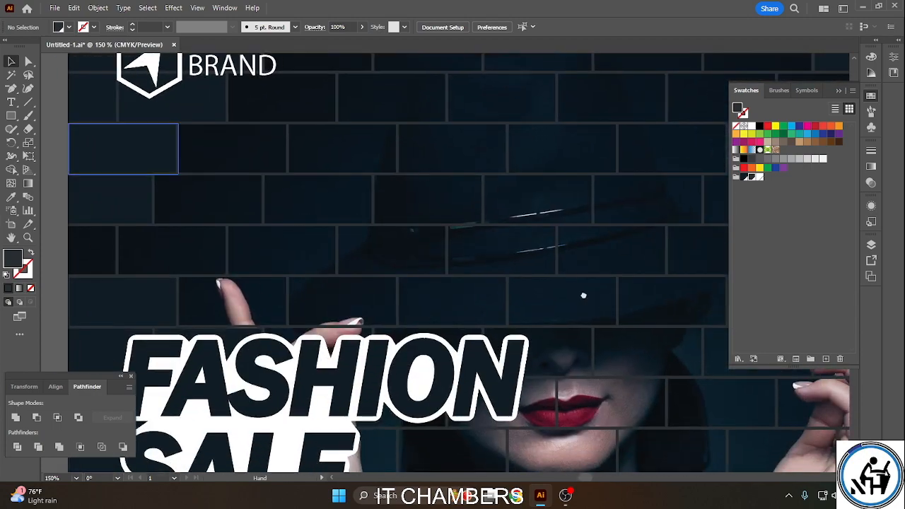
drag(584, 295, 562, 414)
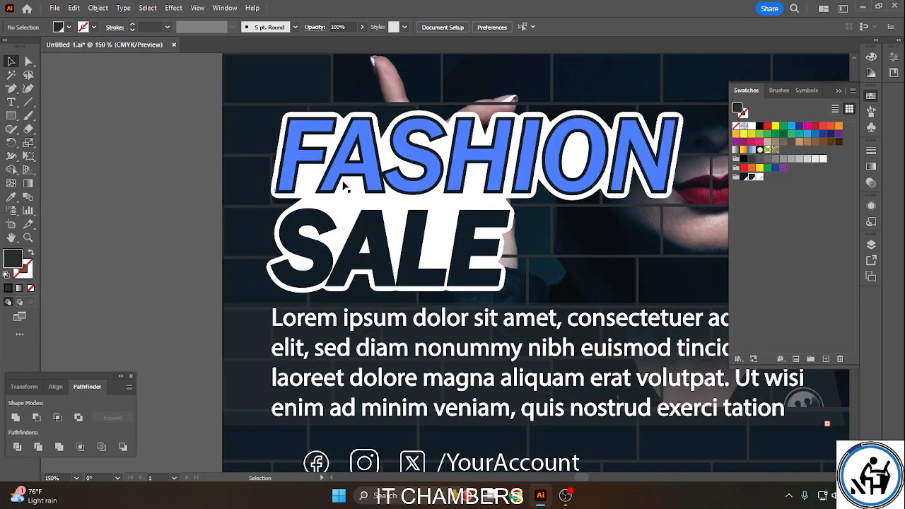
double_click(397, 207)
double_click(397, 205)
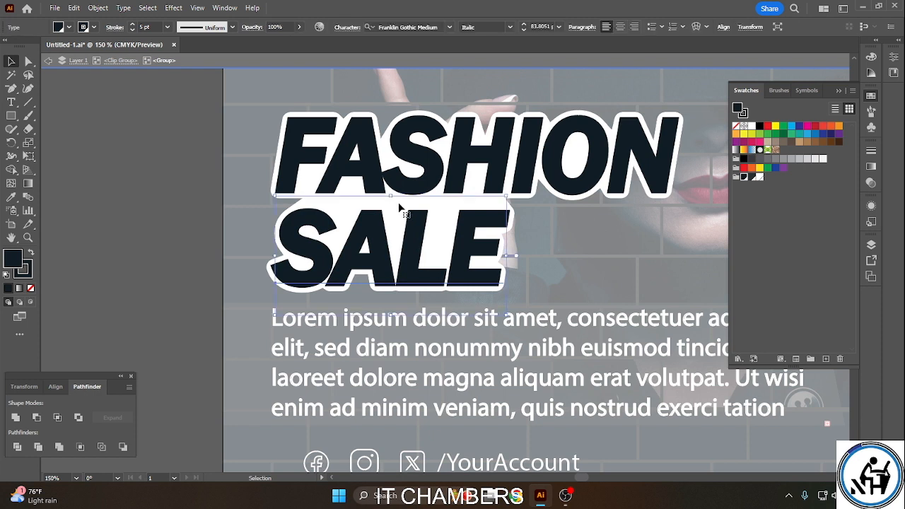
click(20, 61)
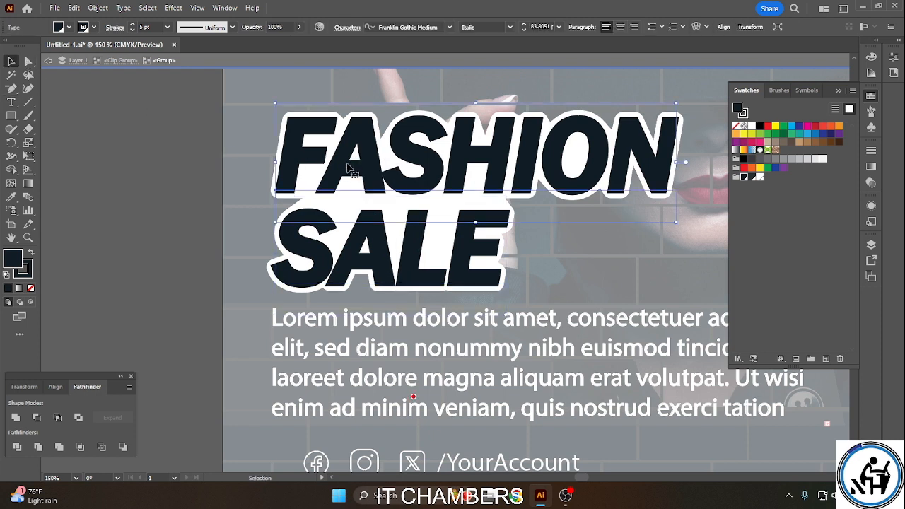
key(Escape)
Isolate the white backing shape behind the FASHION SALE headline and fill it with the dark gray swatch.
double_click(397, 200)
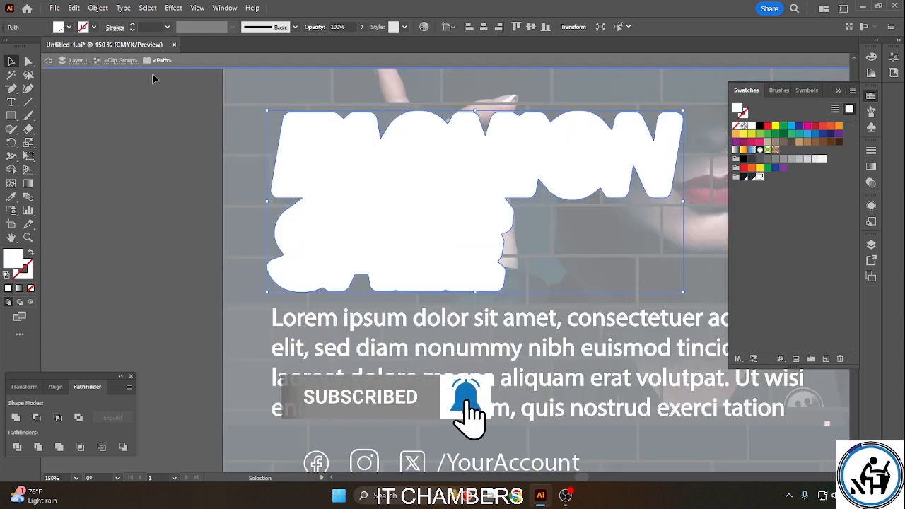
click(69, 27)
click(28, 83)
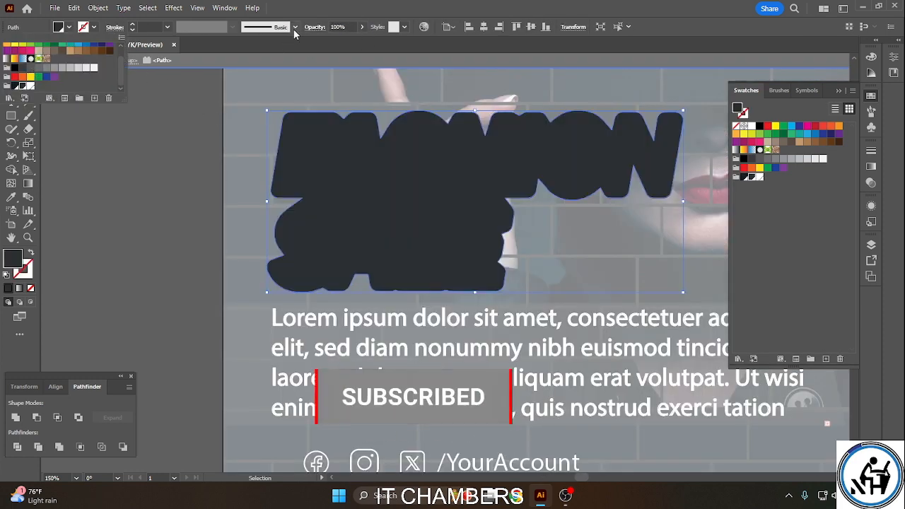
double_click(154, 177)
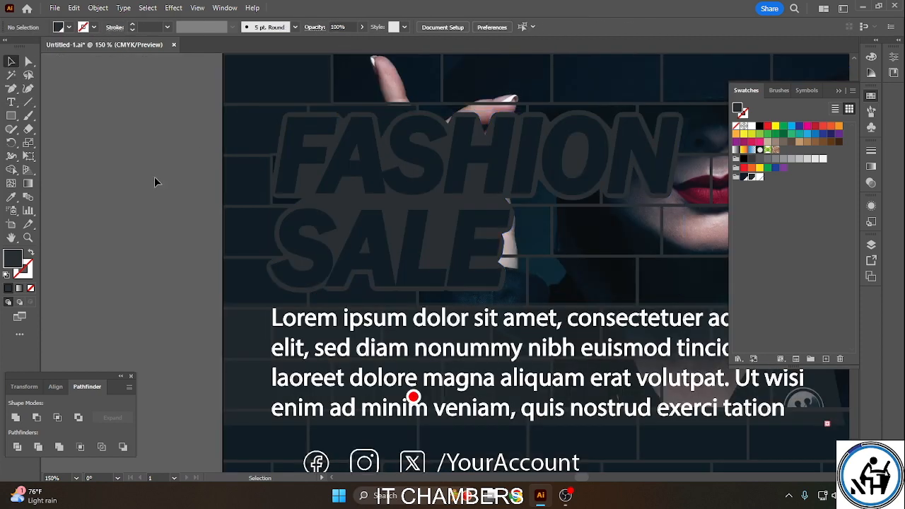
Isolate the FASHION SALE text group inside the clip group and change its fill and stroke to white.
click(431, 166)
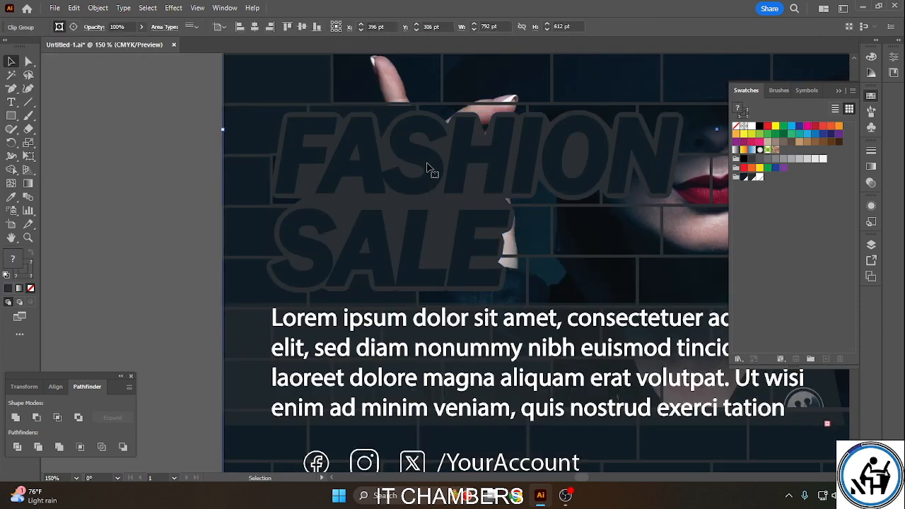
click(103, 10)
click(116, 99)
click(133, 124)
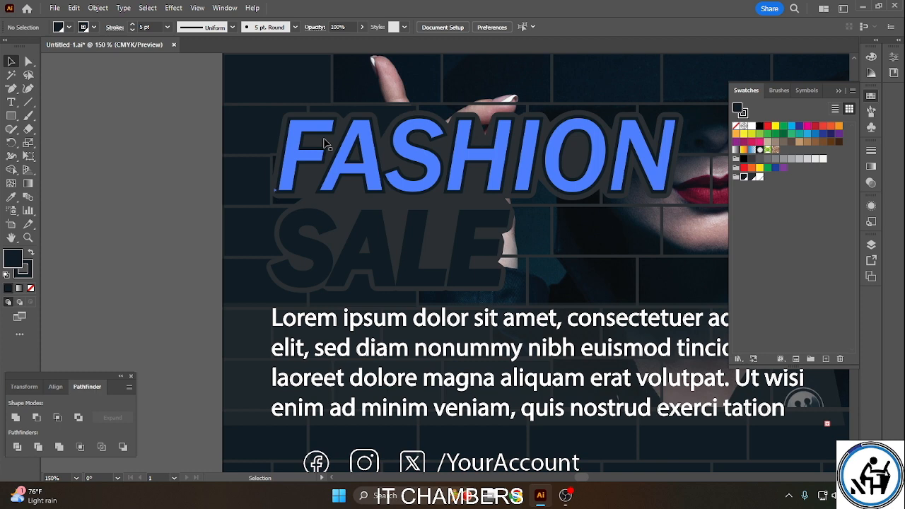
click(369, 163)
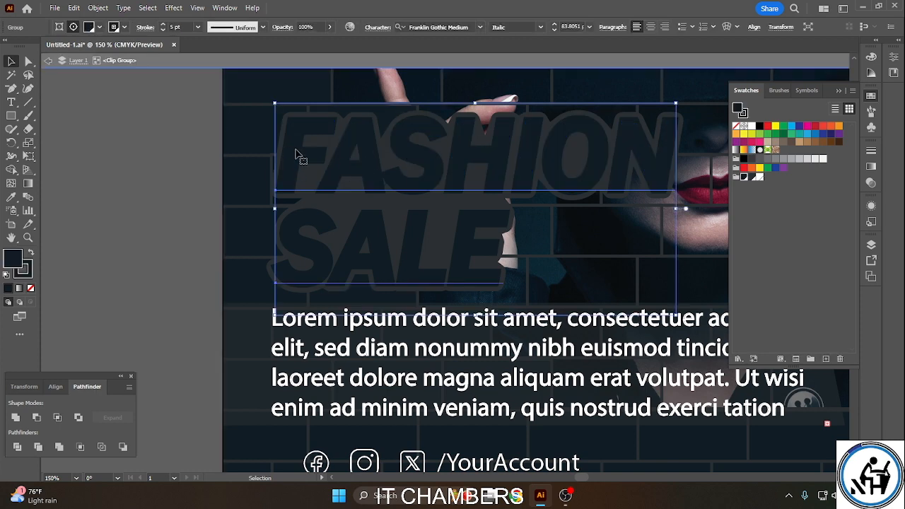
click(99, 27)
click(30, 86)
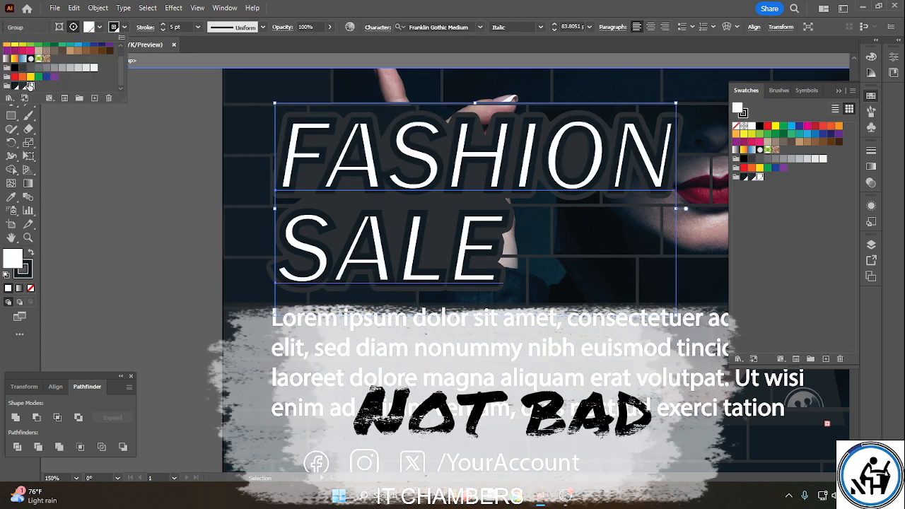
click(125, 27)
click(31, 87)
click(111, 150)
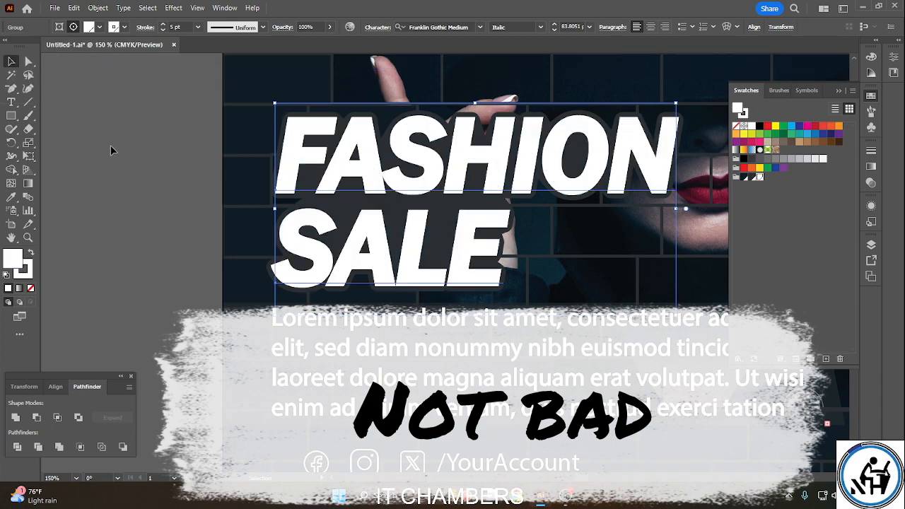
click(111, 150)
Review the finished banner with its white headline, both as a whole and close up.
key(ctrl+minus)
key(ctrl+minus)
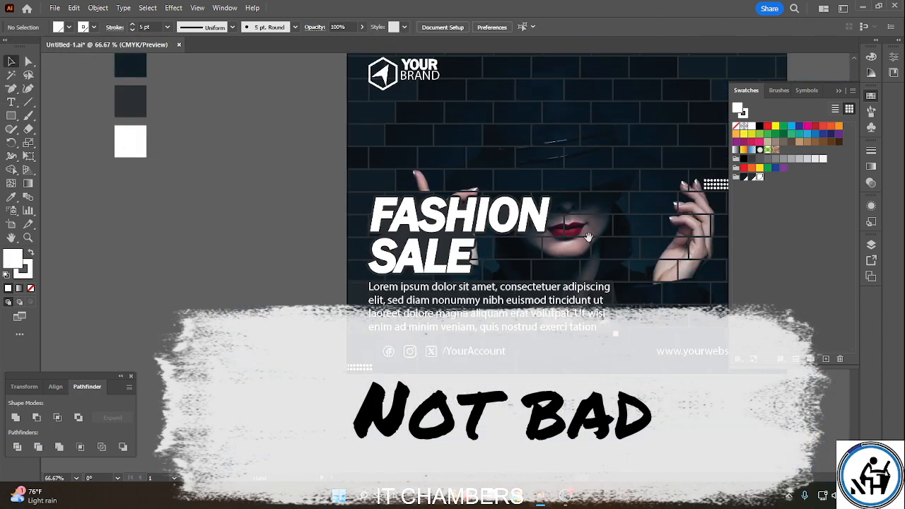
drag(588, 236, 510, 303)
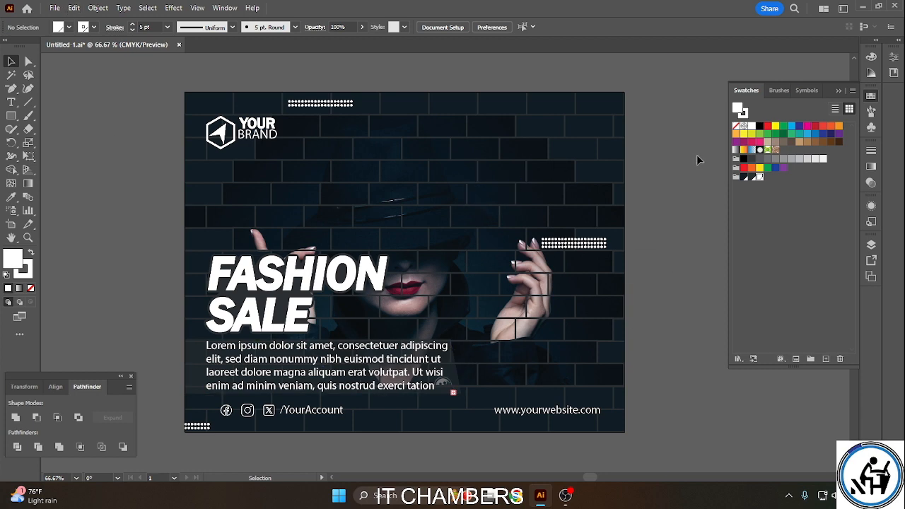
key(ctrl+plus)
key(ctrl+plus)
key(ctrl+minus)
key(ctrl+minus)
key(ctrl+plus)
key(ctrl+plus)
key(ctrl+plus)
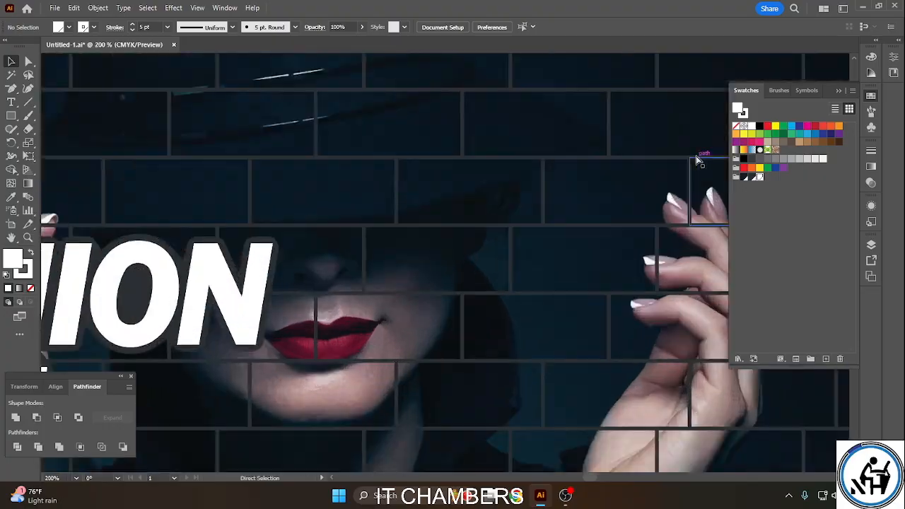
key(ctrl+0)
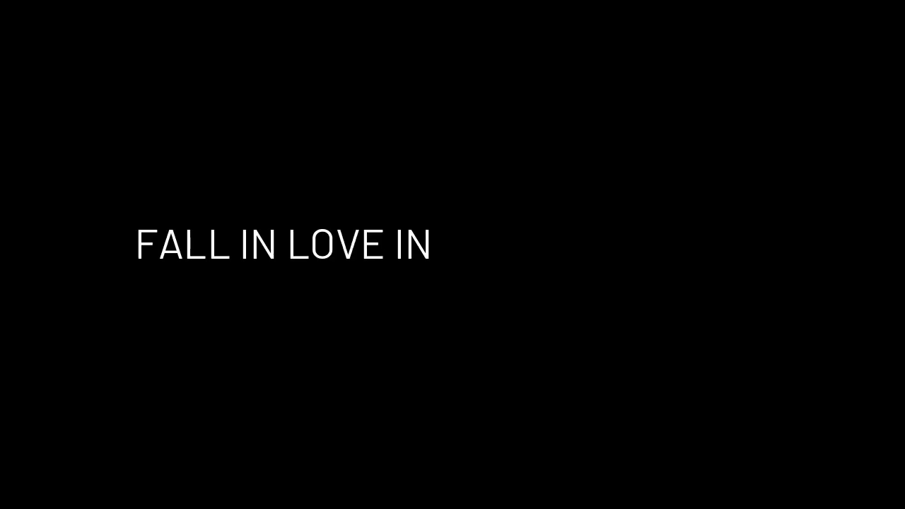